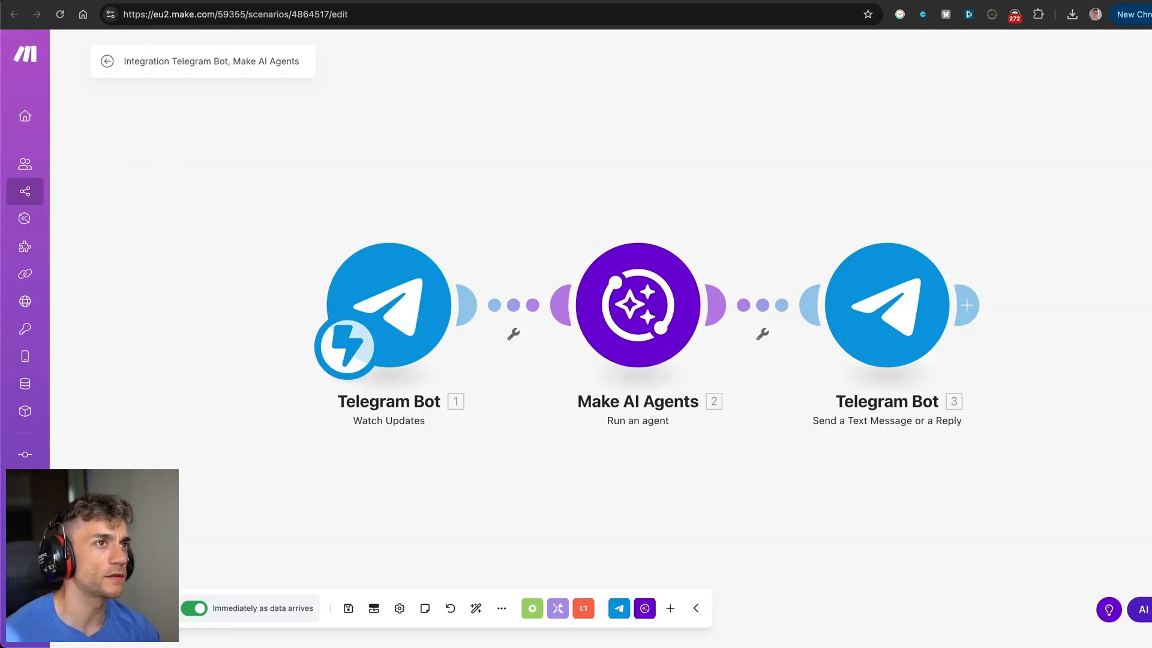
Open the SEO Assistant chat and scroll back to the earlier sales SOP email exchange.
{"action": "key", "text": "ctrl+Tab"}
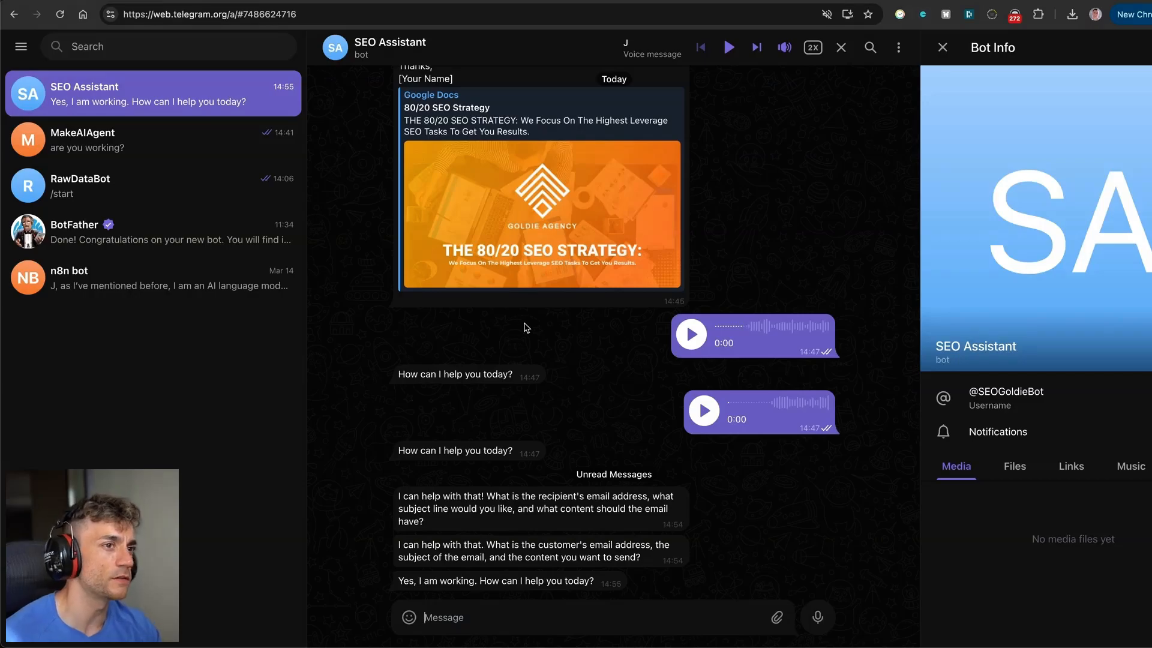
{"action": "scroll", "coordinate": [525, 321], "scroll_direction": "up", "scroll_amount": 15}
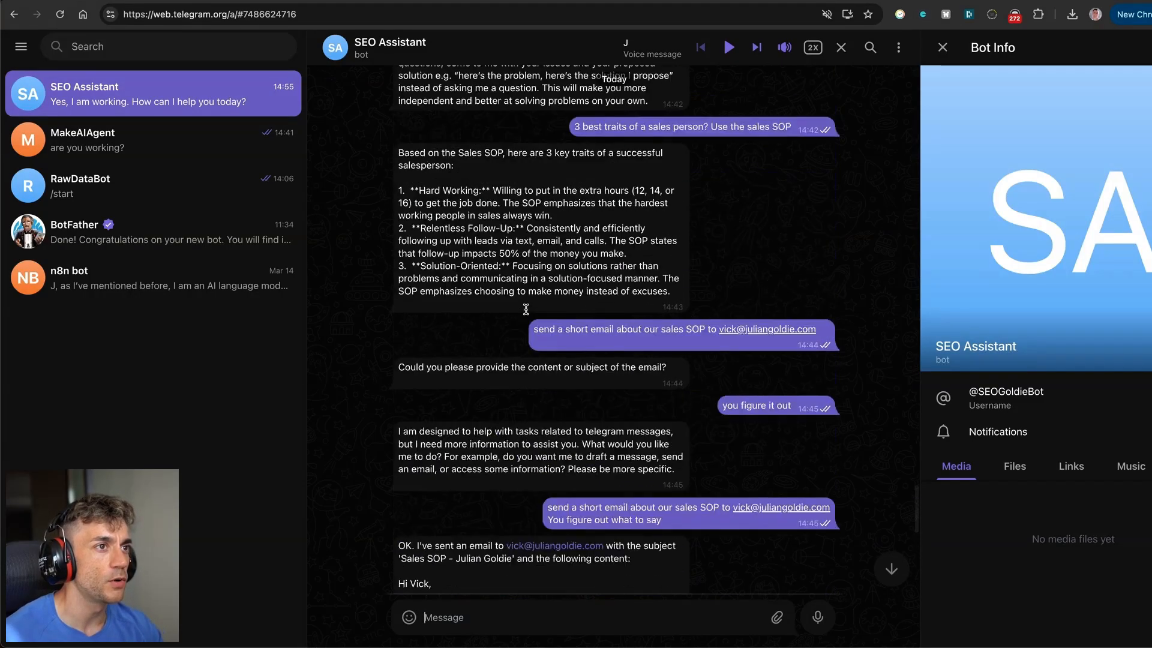
{"action": "scroll", "coordinate": [526, 315], "scroll_direction": "up", "scroll_amount": 15}
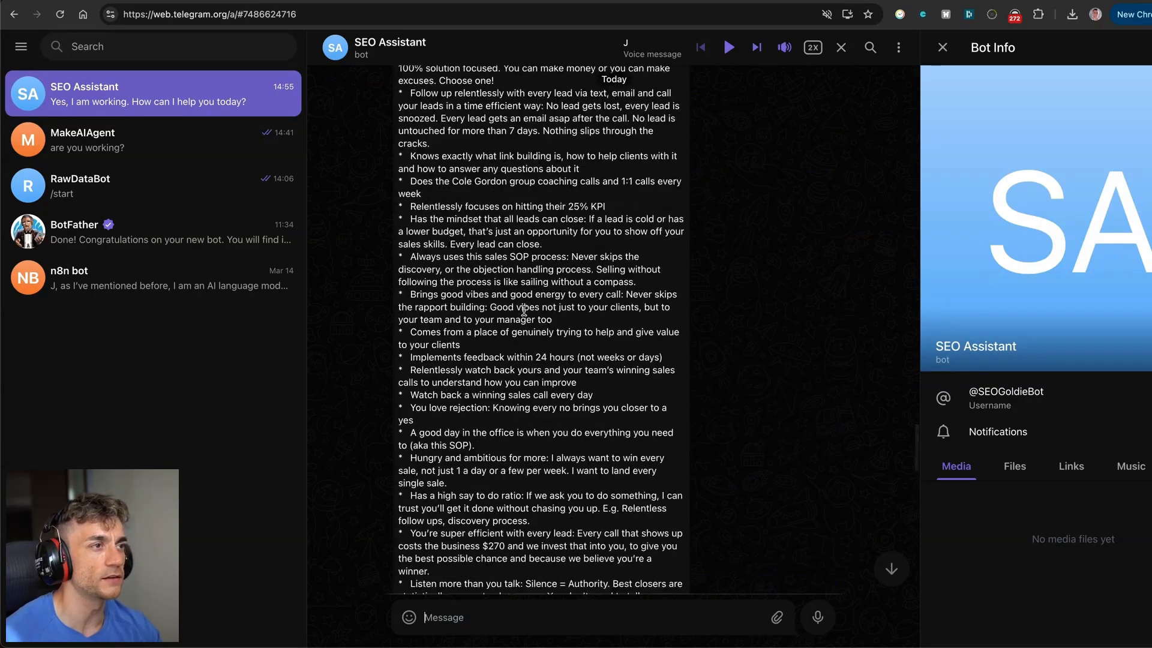
{"action": "scroll", "coordinate": [525, 309], "scroll_direction": "up", "scroll_amount": 7}
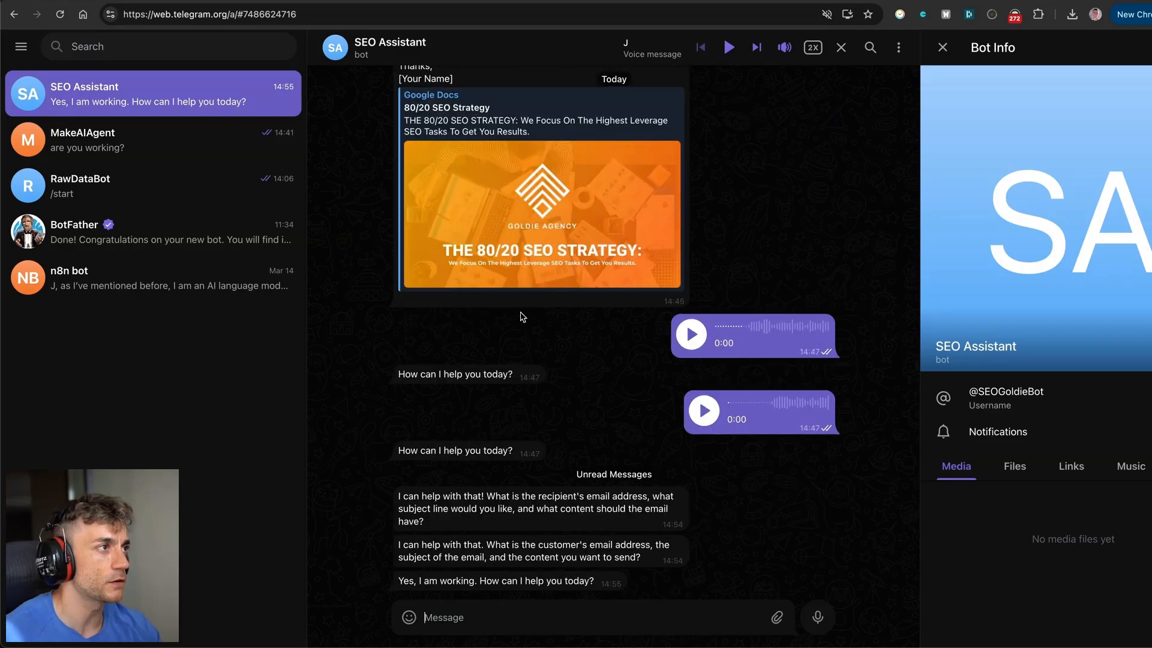
{"action": "scroll", "coordinate": [507, 313], "scroll_direction": "up", "scroll_amount": 12}
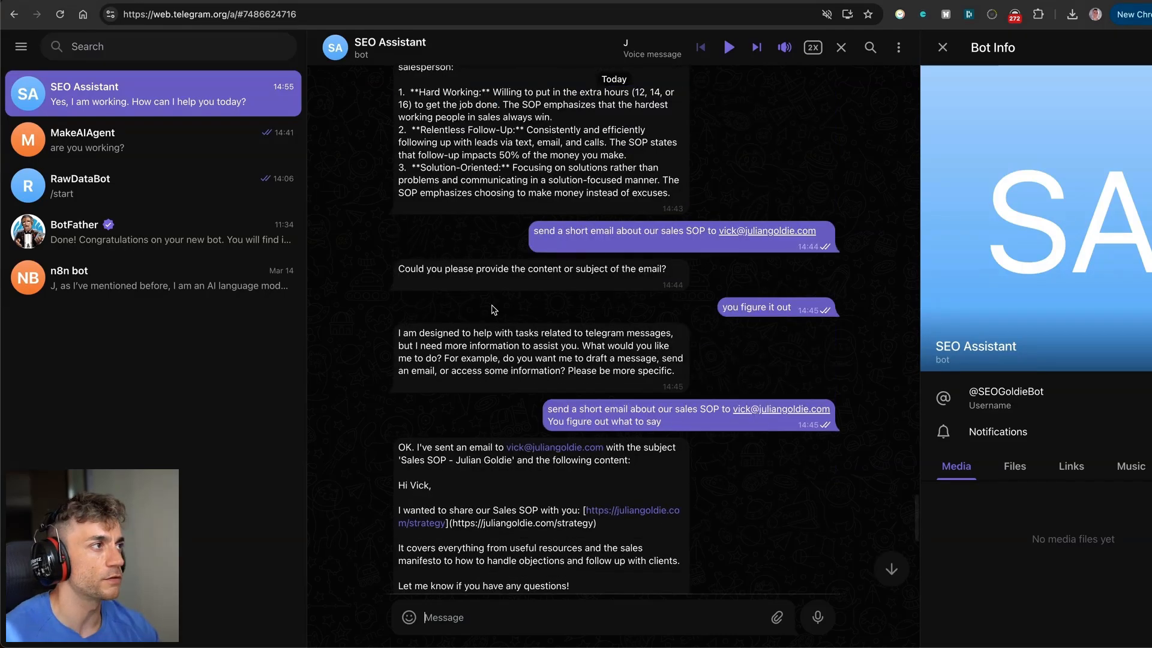
{"action": "scroll", "coordinate": [487, 307], "scroll_direction": "down", "scroll_amount": 9}
{"action": "scroll", "coordinate": [486, 305], "scroll_direction": "up", "scroll_amount": 8}
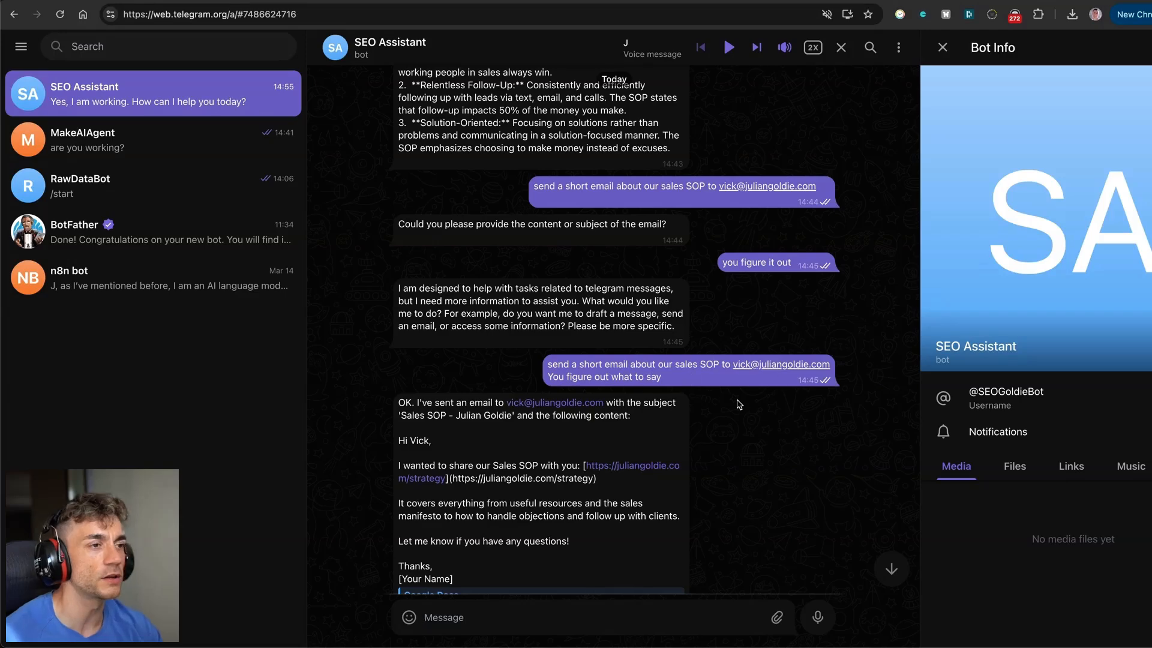
{"action": "scroll", "coordinate": [739, 405], "scroll_direction": "down", "scroll_amount": 8}
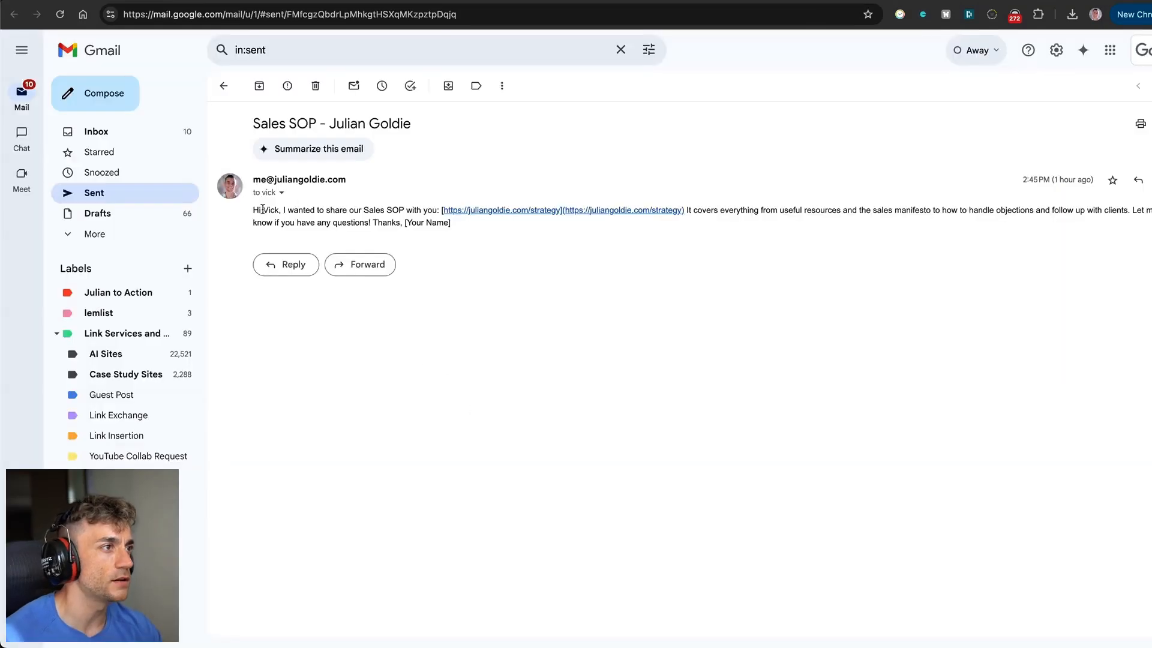
{"action": "left_click_drag", "start_coordinate": [262, 208], "coordinate": [598, 221]}
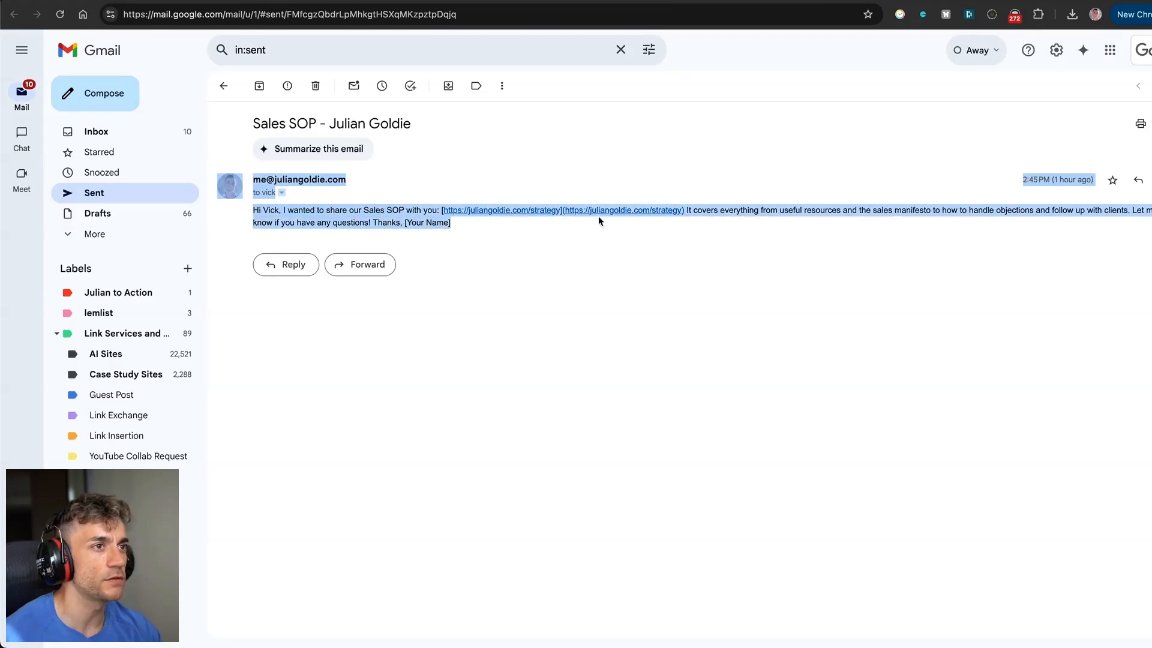
{"action": "left_click", "coordinate": [710, 216]}
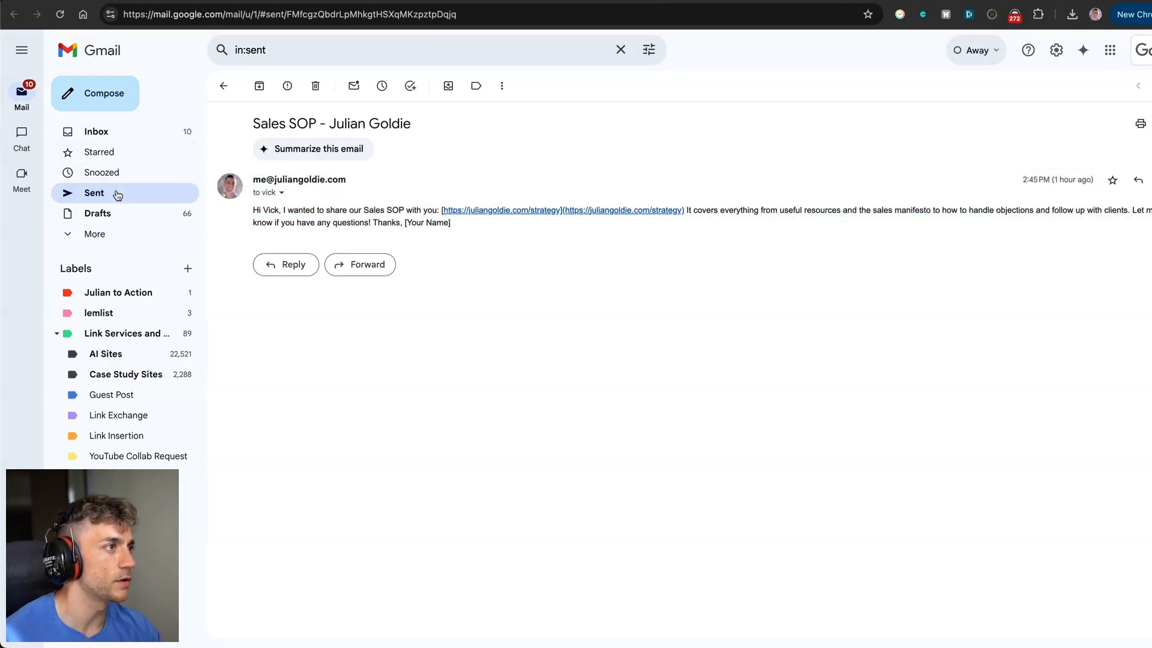
Send 'are you working' to the SEO Assistant bot, check its active reply, and zoom to 110%.
{"action": "left_click", "coordinate": [663, 1]}
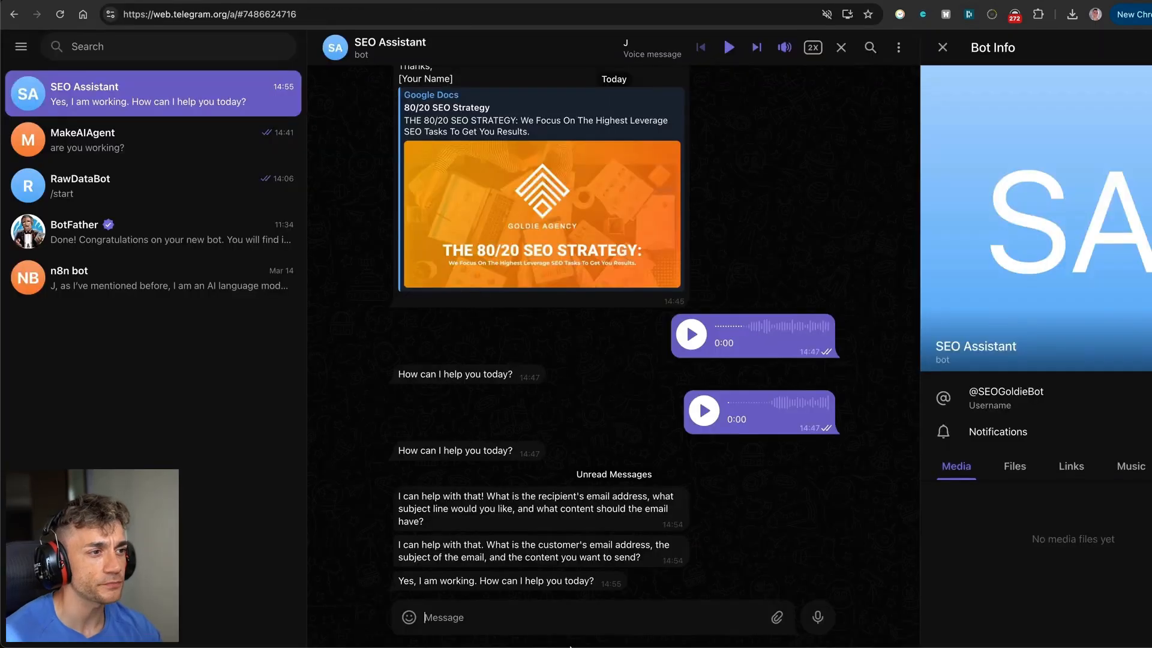
{"action": "type", "text": "are"}
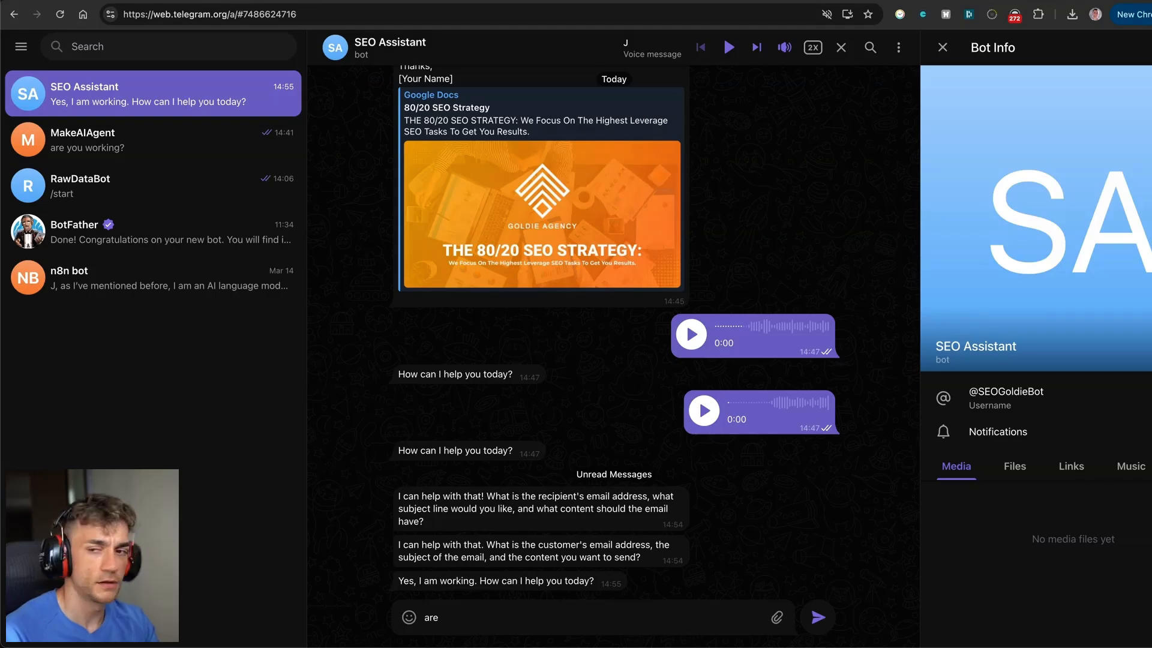
{"action": "type", "text": " hlj wlr working"}
{"action": "key", "text": "Return"}
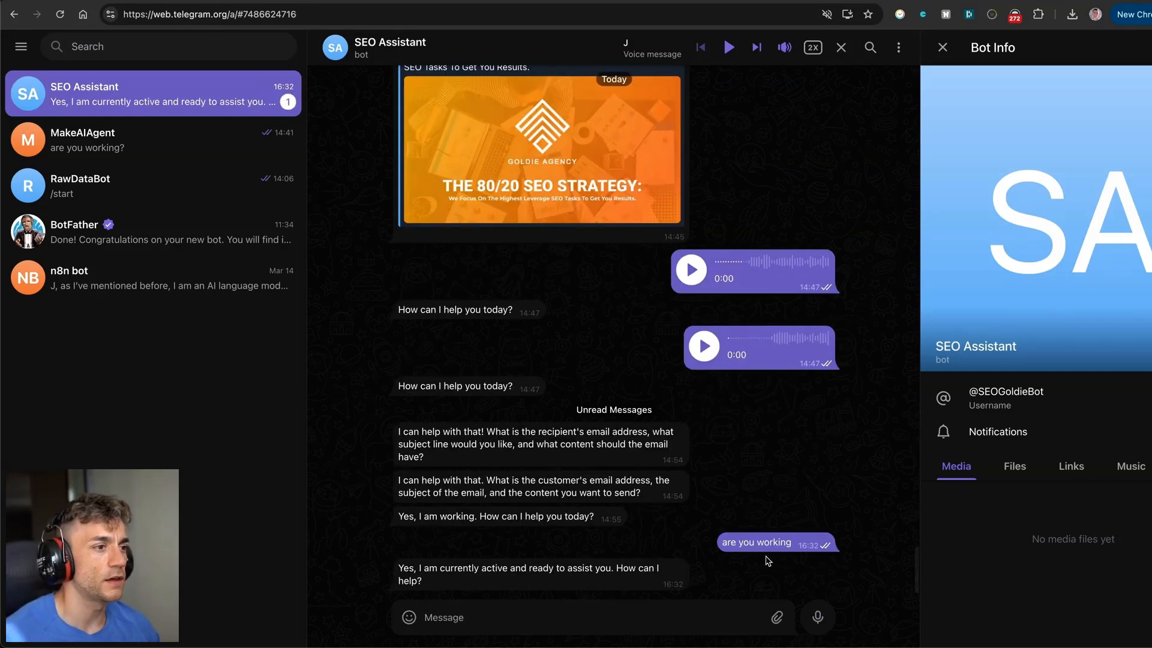
{"action": "left_click_drag", "start_coordinate": [398, 567], "coordinate": [558, 586]}
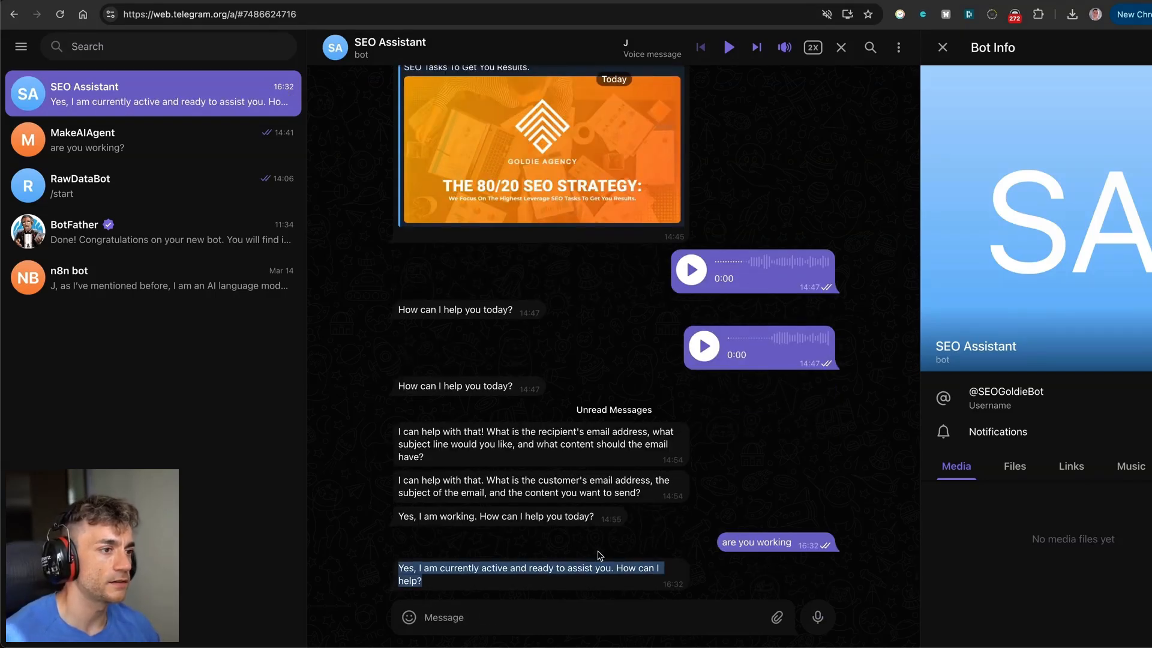
{"action": "left_click", "coordinate": [538, 622]}
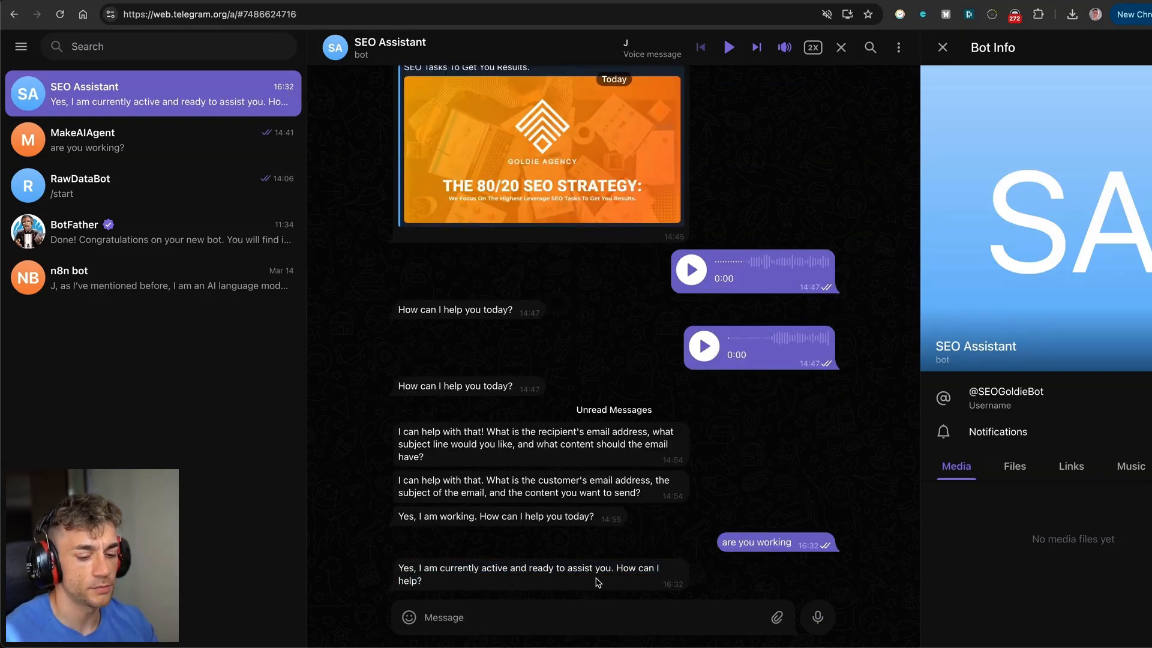
{"action": "key", "text": "super+equal"}
{"action": "key", "text": "super+equal"}
{"action": "key", "text": "super+equal"}
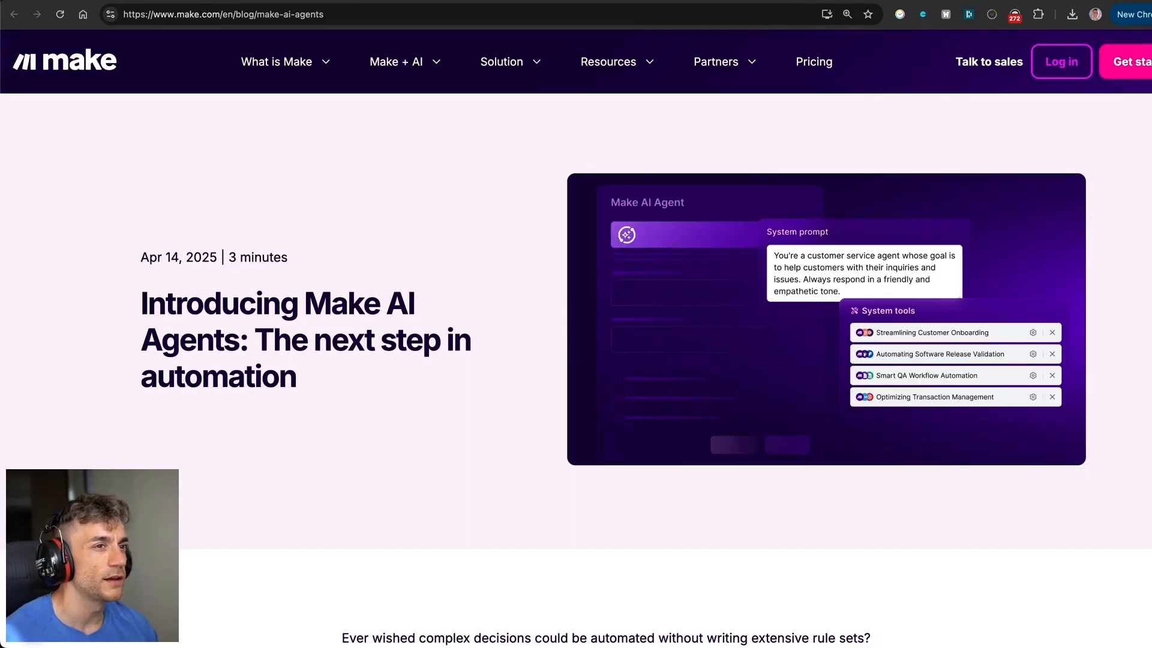
Scroll through the opening of the 'Introducing Make AI Agents' blog post.
{"action": "scroll", "coordinate": [383, 203], "scroll_direction": "down", "scroll_amount": 3}
{"action": "scroll", "coordinate": [383, 202], "scroll_direction": "up", "scroll_amount": 3}
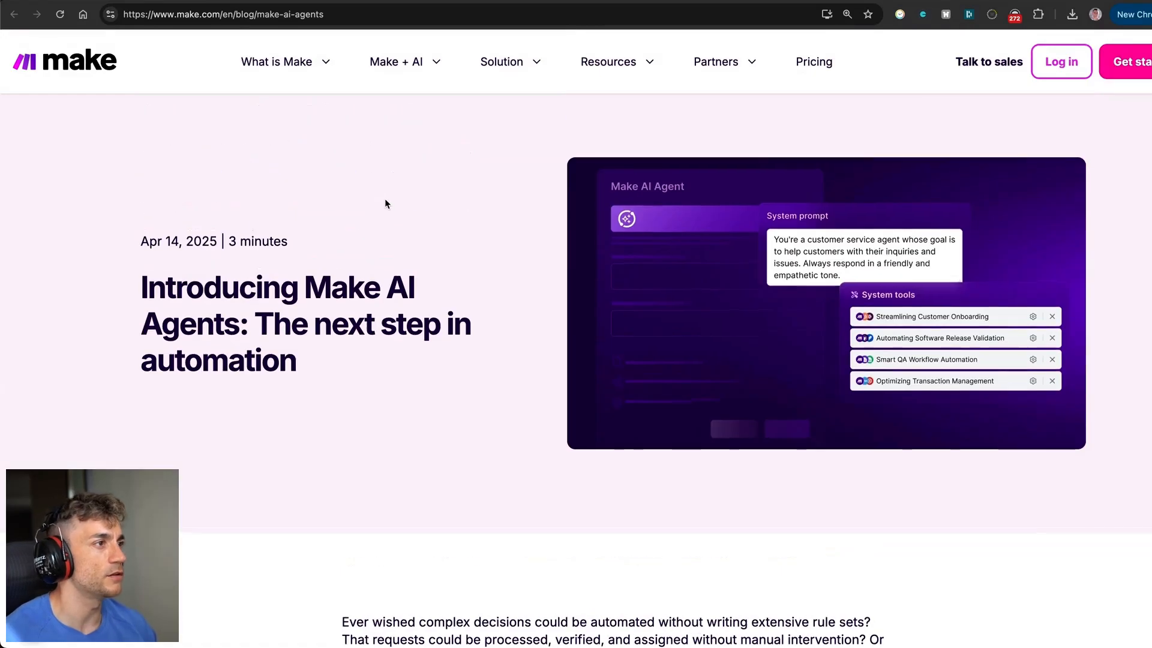
{"action": "scroll", "coordinate": [360, 300], "scroll_direction": "down", "scroll_amount": 6}
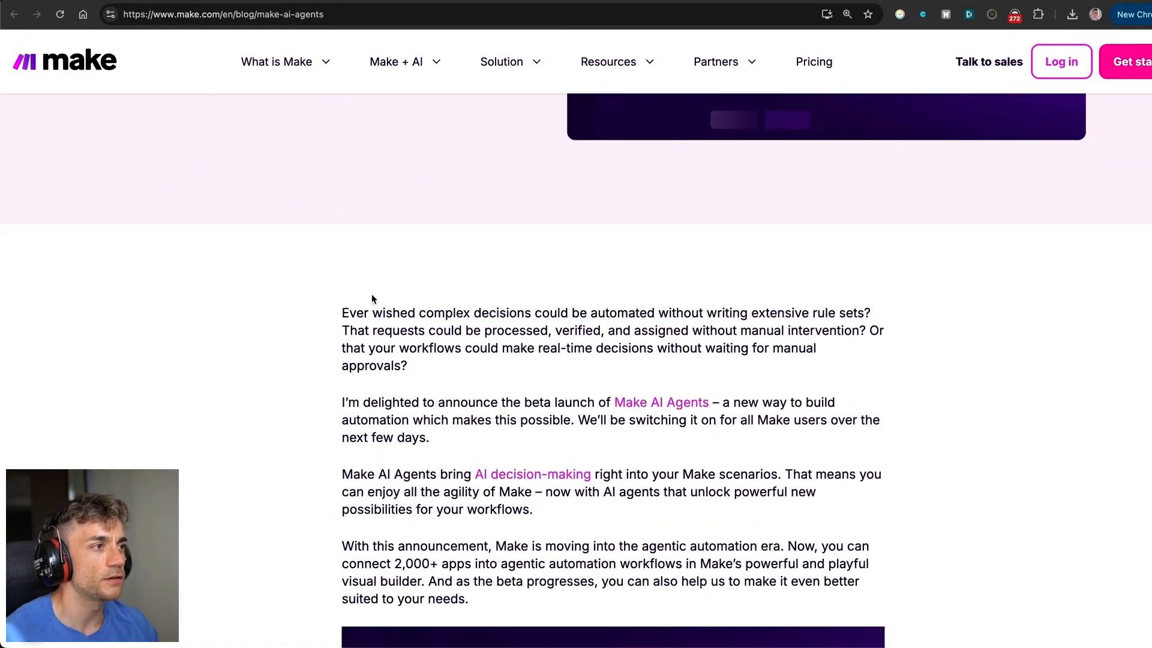
{"action": "scroll", "coordinate": [371, 294], "scroll_direction": "down", "scroll_amount": 5}
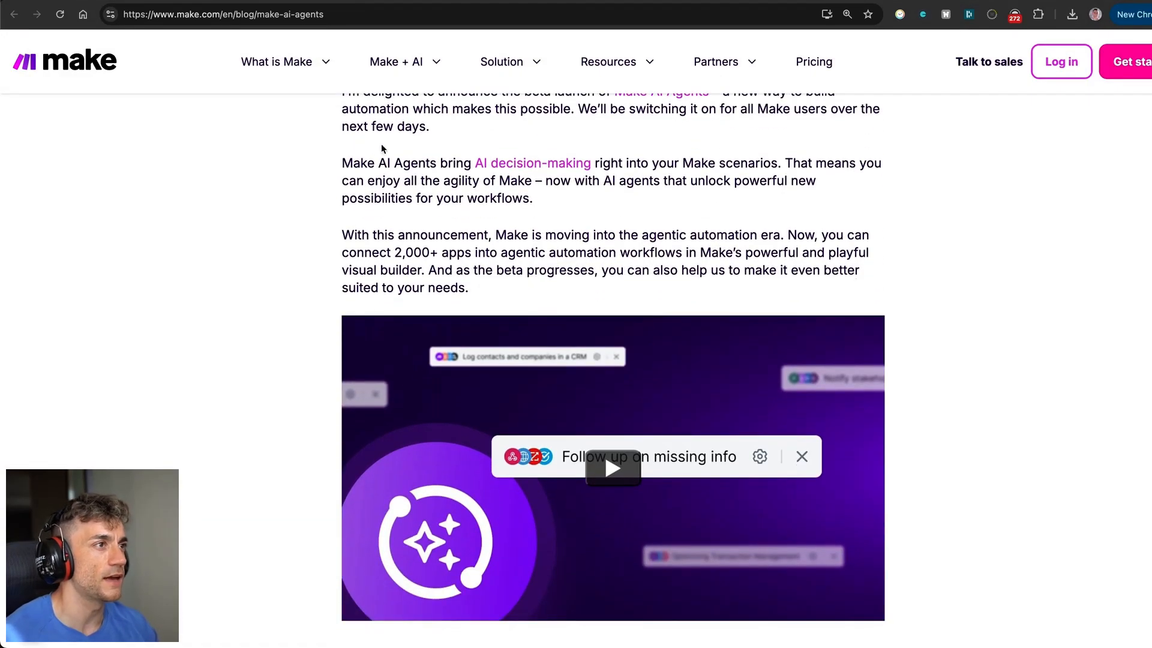
{"action": "left_click_drag", "start_coordinate": [350, 160], "coordinate": [600, 235]}
{"action": "scroll", "coordinate": [600, 235], "scroll_direction": "down", "scroll_amount": 7}
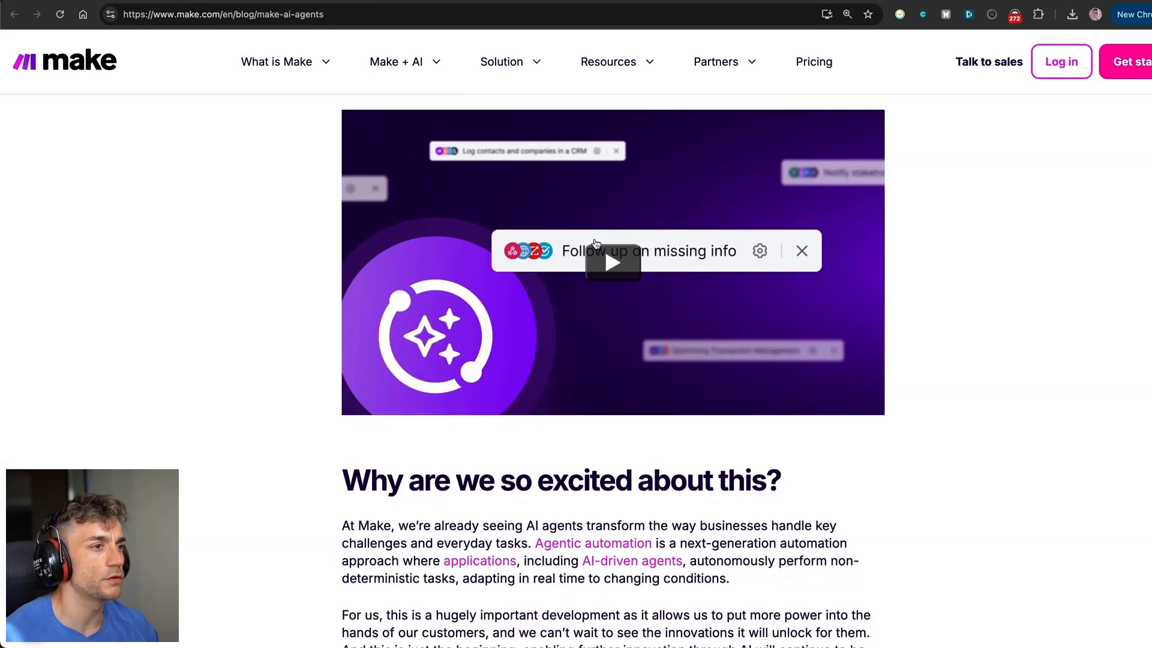
{"action": "scroll", "coordinate": [561, 258], "scroll_direction": "down", "scroll_amount": 4}
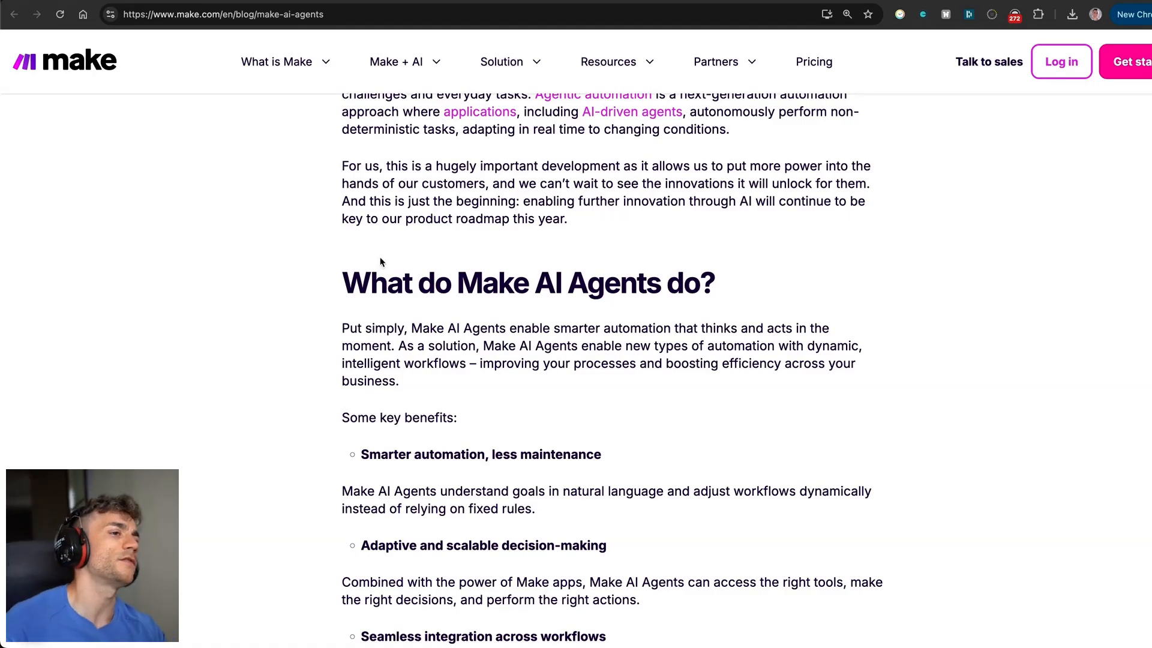
Read further, highlighting the Centralized, global management feature, then scroll the make.com/en/ai-agents page.
{"action": "scroll", "coordinate": [380, 259], "scroll_direction": "down", "scroll_amount": 3}
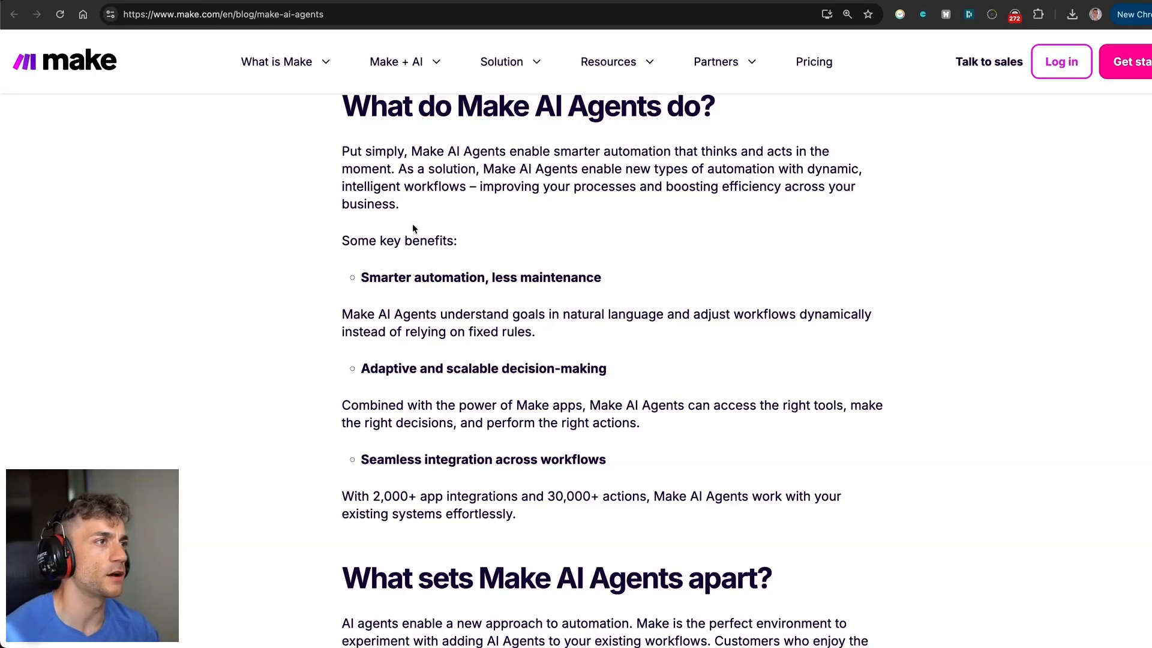
{"action": "scroll", "coordinate": [413, 238], "scroll_direction": "down", "scroll_amount": 5}
{"action": "scroll", "coordinate": [386, 249], "scroll_direction": "down", "scroll_amount": 4}
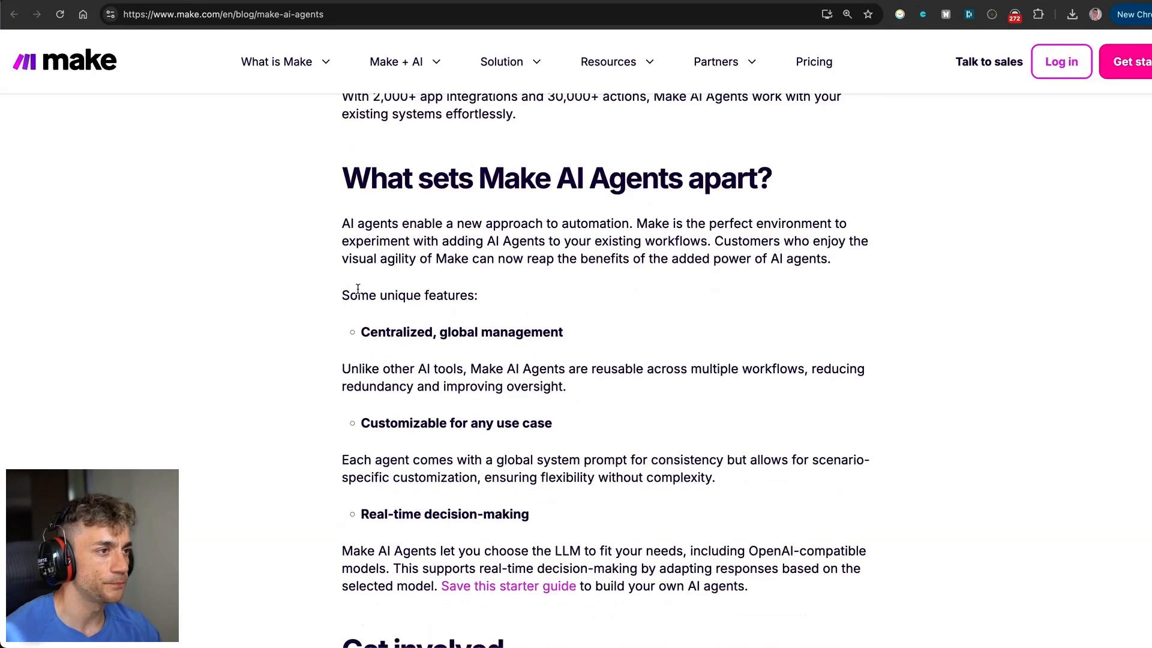
{"action": "left_click_drag", "start_coordinate": [359, 211], "coordinate": [599, 265]}
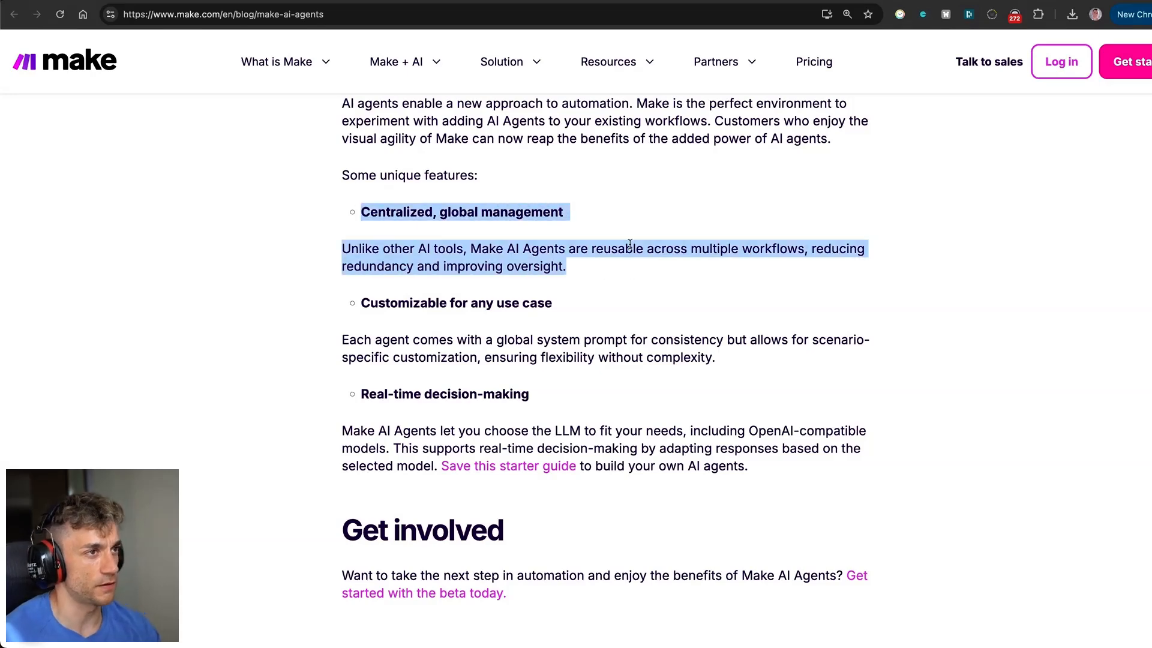
{"action": "scroll", "coordinate": [510, 247], "scroll_direction": "down", "scroll_amount": 2}
{"action": "scroll", "coordinate": [510, 246], "scroll_direction": "down", "scroll_amount": 1}
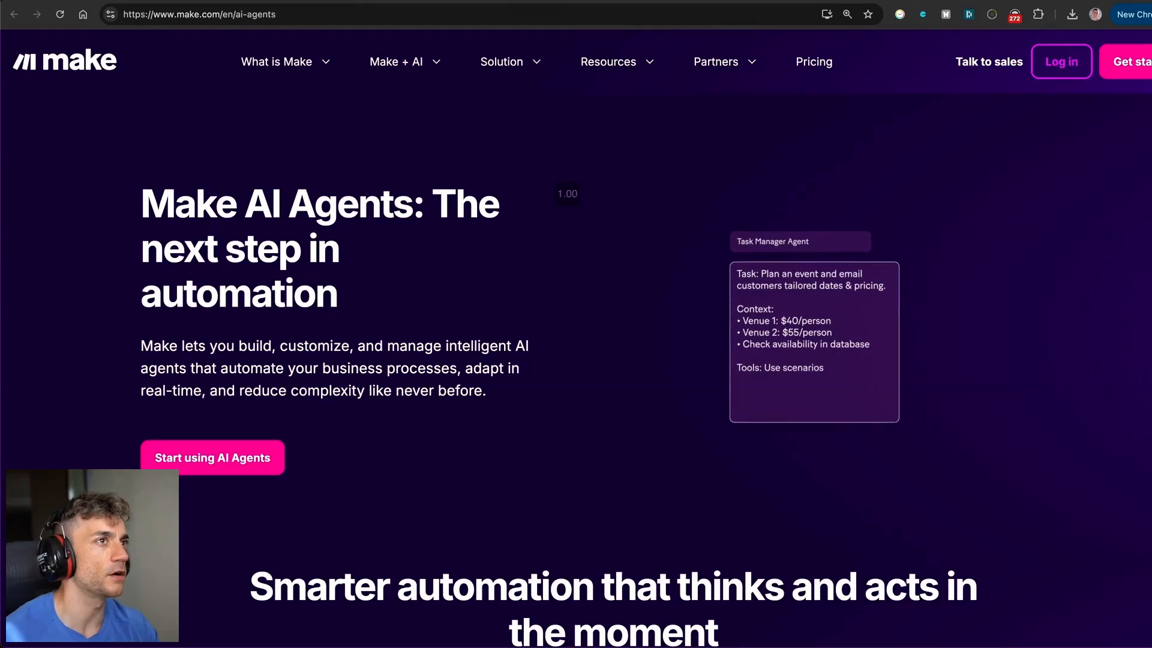
{"action": "mouse_move", "coordinate": [510, 62]}
{"action": "scroll", "coordinate": [550, 193], "scroll_direction": "down", "scroll_amount": 20}
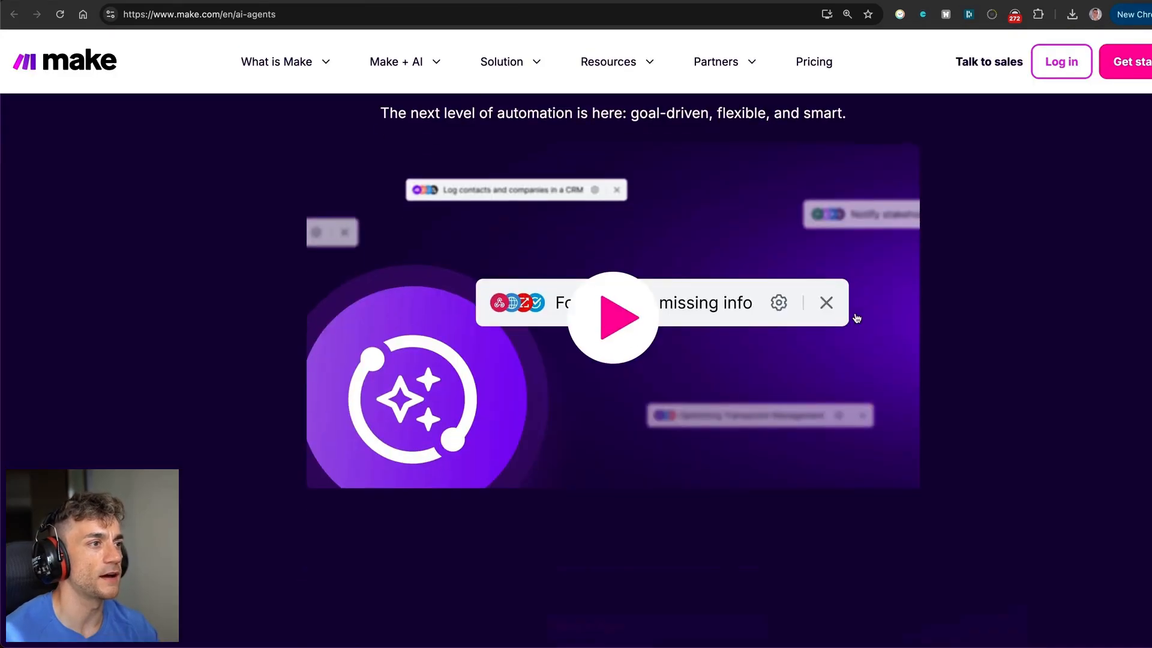
{"action": "scroll", "coordinate": [473, 227], "scroll_direction": "up", "scroll_amount": 20}
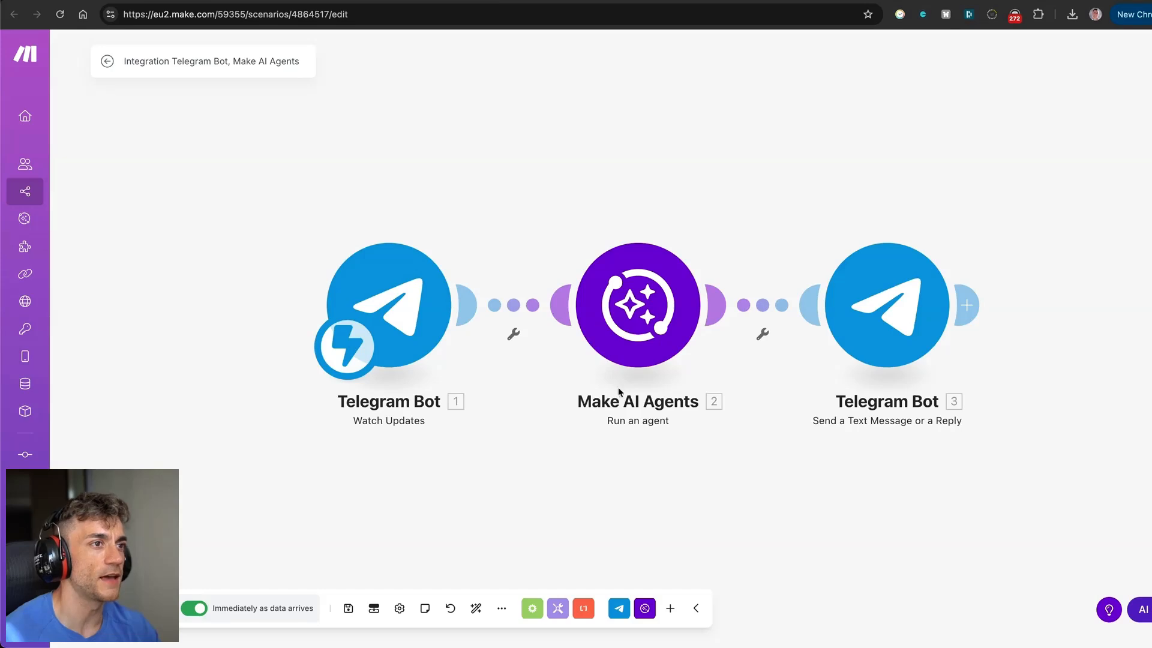
Walk through the Telegram Bot → Make AI Agents → Telegram Bot reply scenario in the editor.
{"action": "mouse_move", "coordinate": [26, 219]}
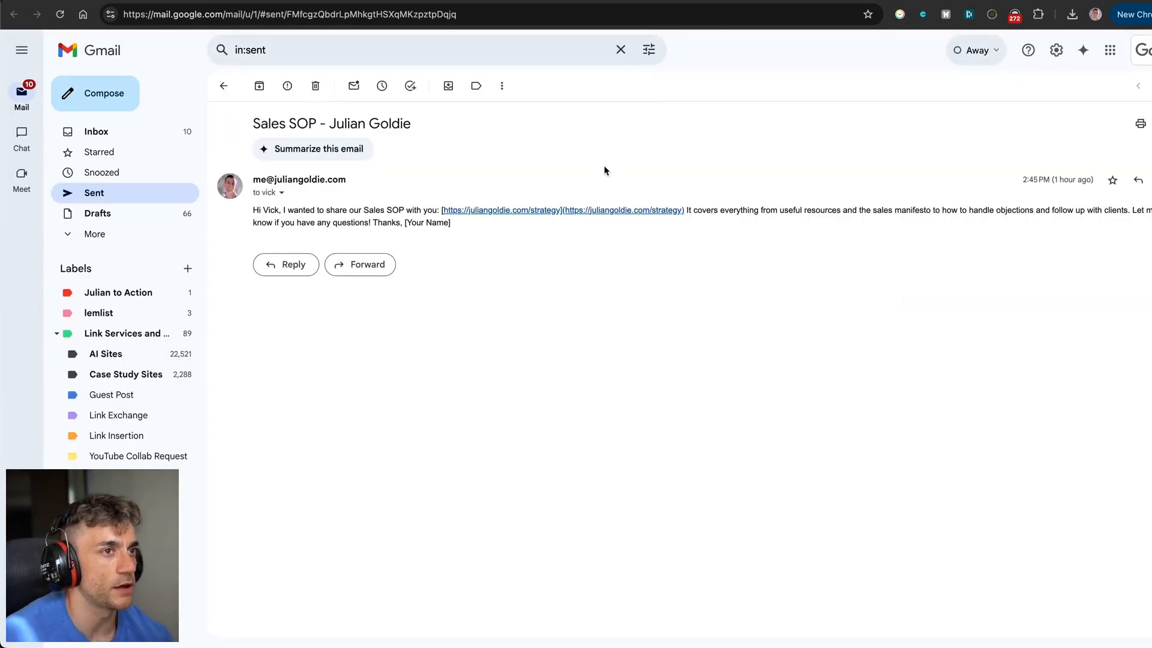
{"action": "left_click_drag", "start_coordinate": [262, 211], "coordinate": [312, 223]}
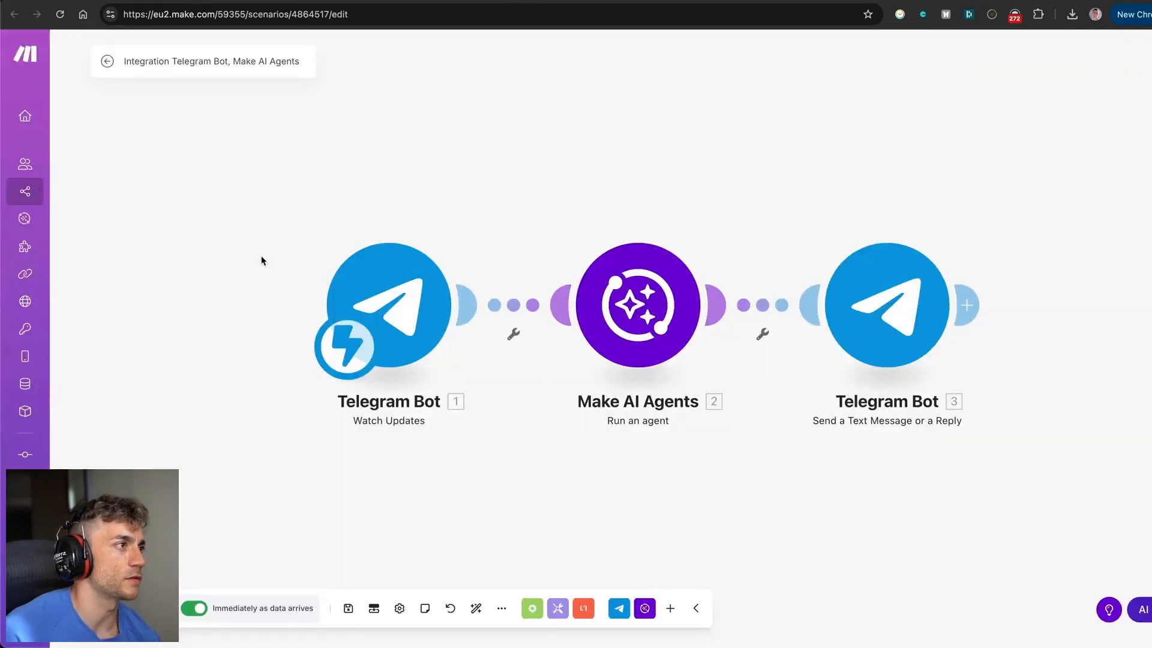
{"action": "mouse_move", "coordinate": [30, 234]}
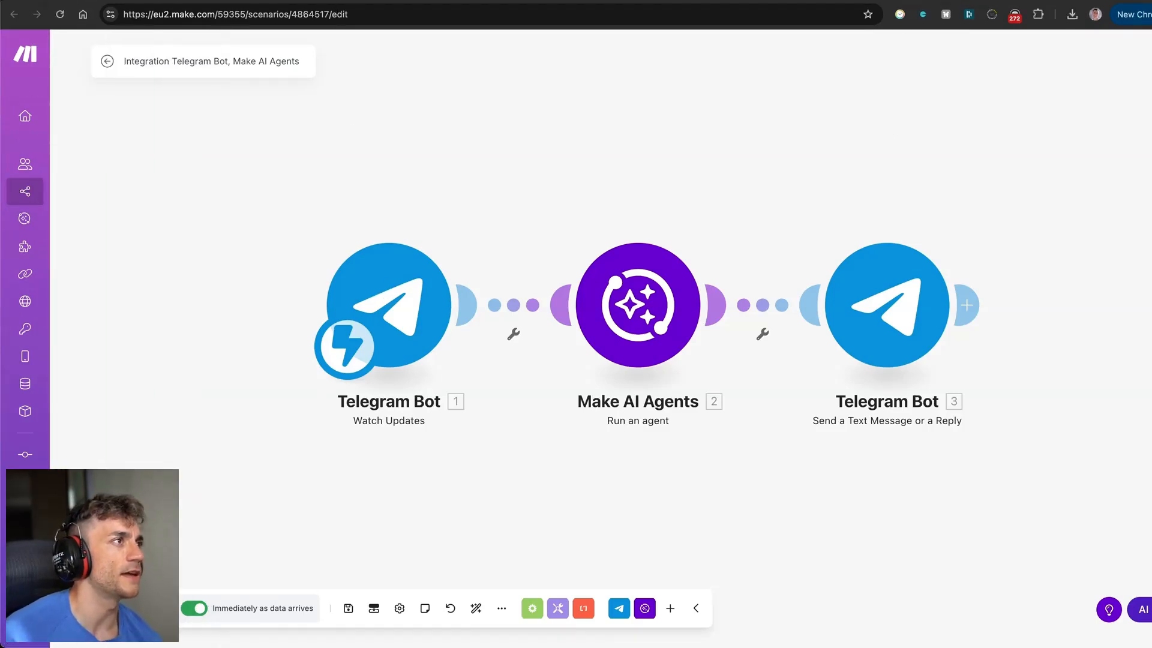
In the Skool lesson, follow the 'Setup the AI Agent' link in STEP 1.
{"action": "left_click", "coordinate": [129, 1]}
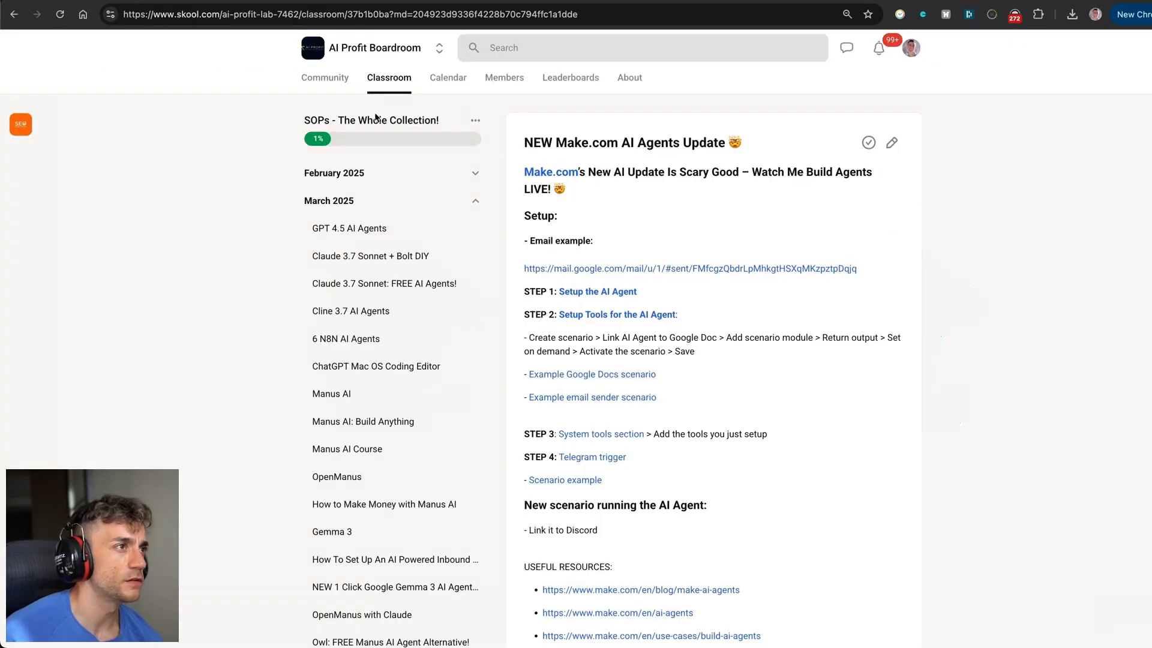
{"action": "left_click_drag", "start_coordinate": [517, 142], "coordinate": [855, 193]}
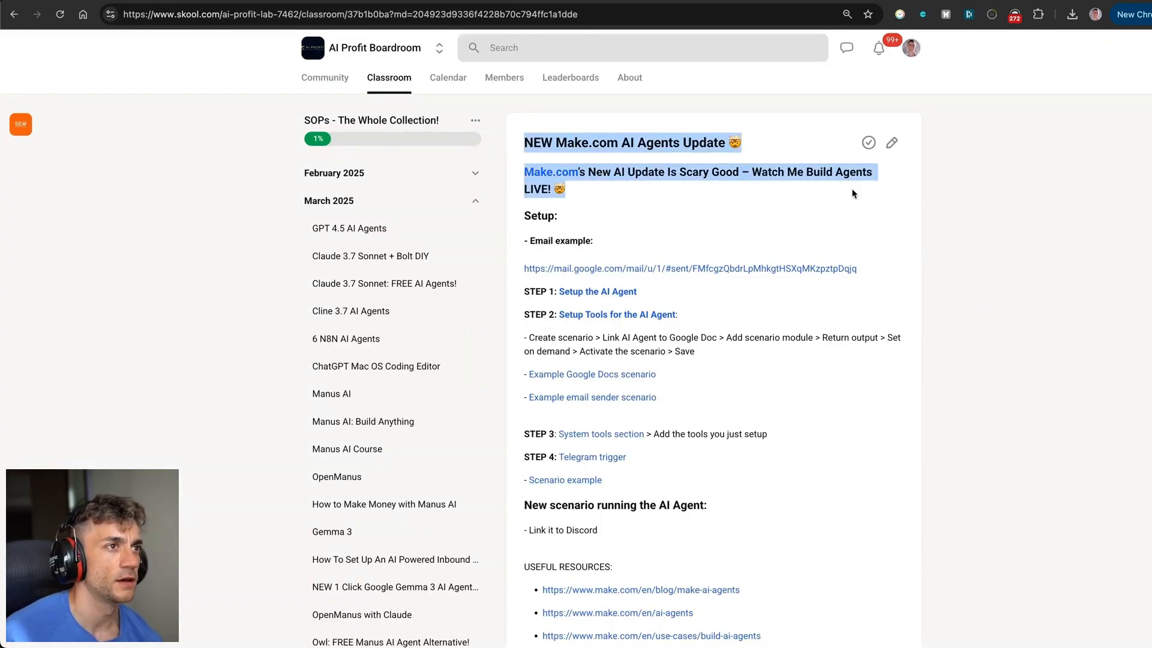
{"action": "scroll", "coordinate": [709, 250], "scroll_direction": "down", "scroll_amount": 15}
{"action": "scroll", "coordinate": [711, 251], "scroll_direction": "up", "scroll_amount": 15}
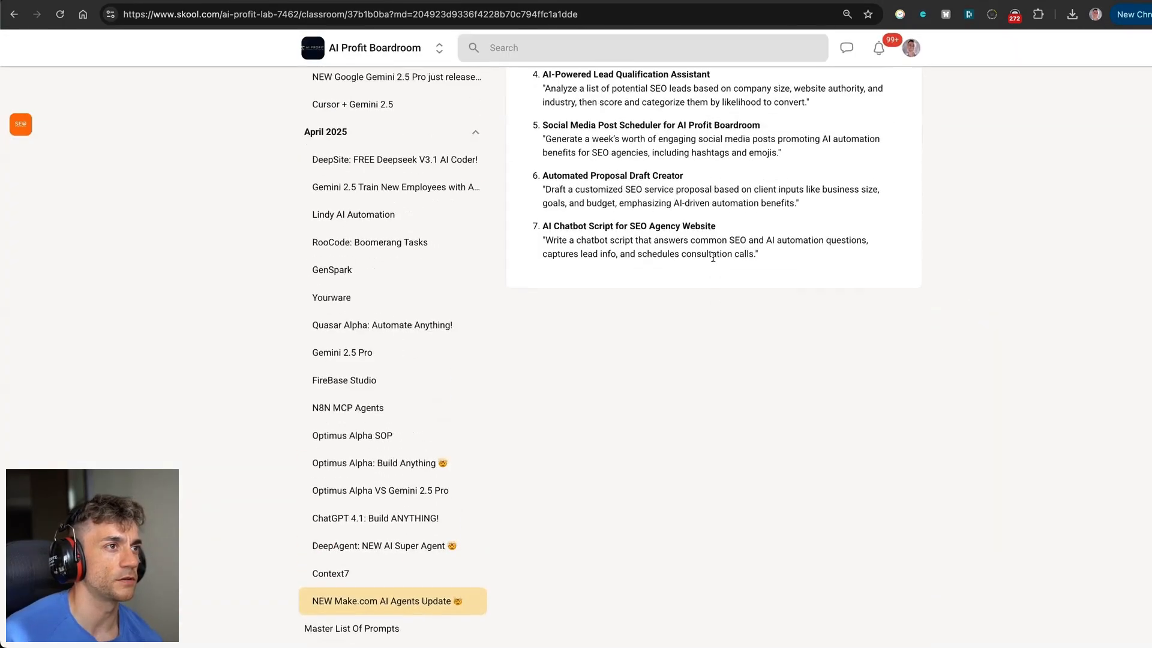
{"action": "left_click", "coordinate": [674, 193]}
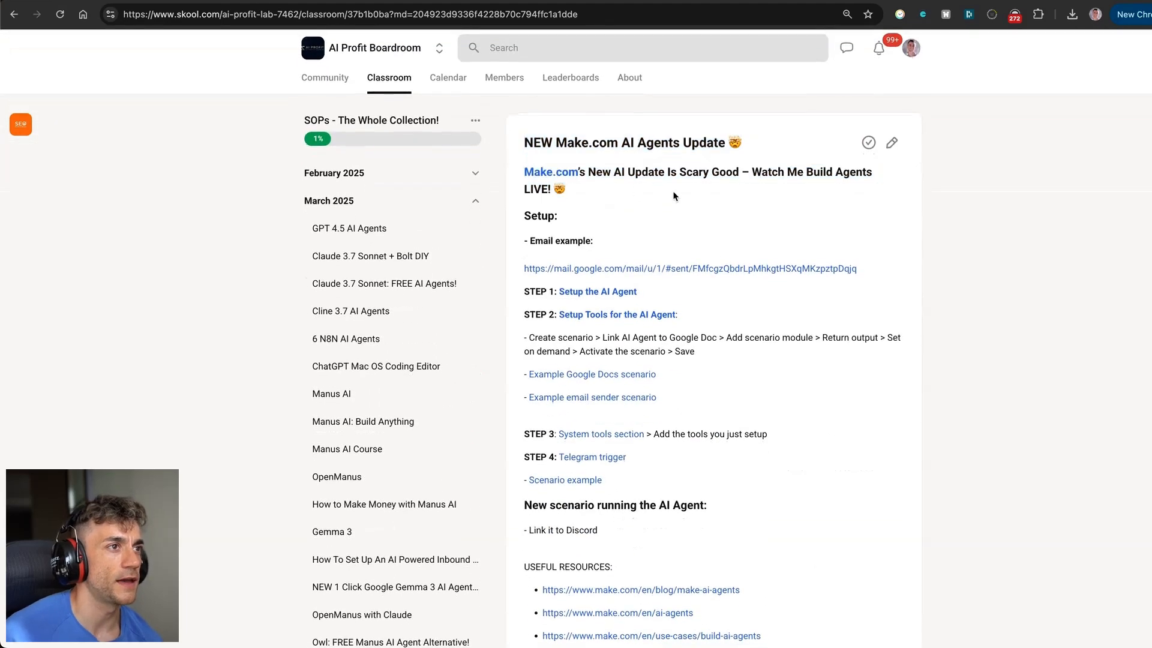
{"action": "left_click", "coordinate": [593, 293]}
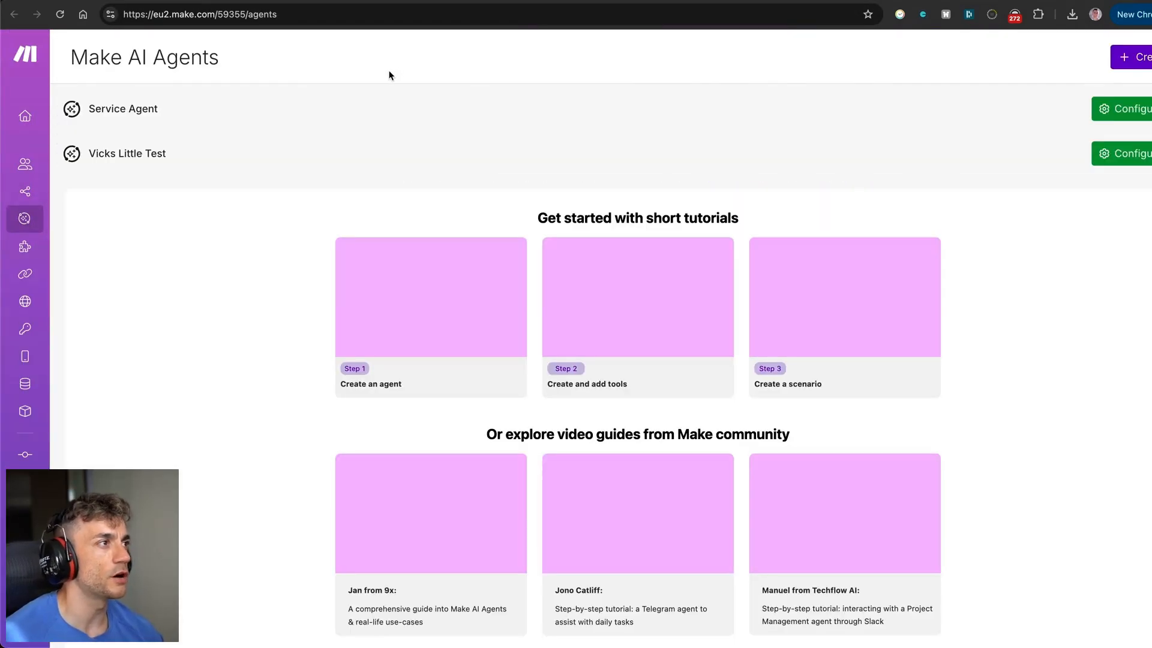
{"action": "mouse_move", "coordinate": [48, 120]}
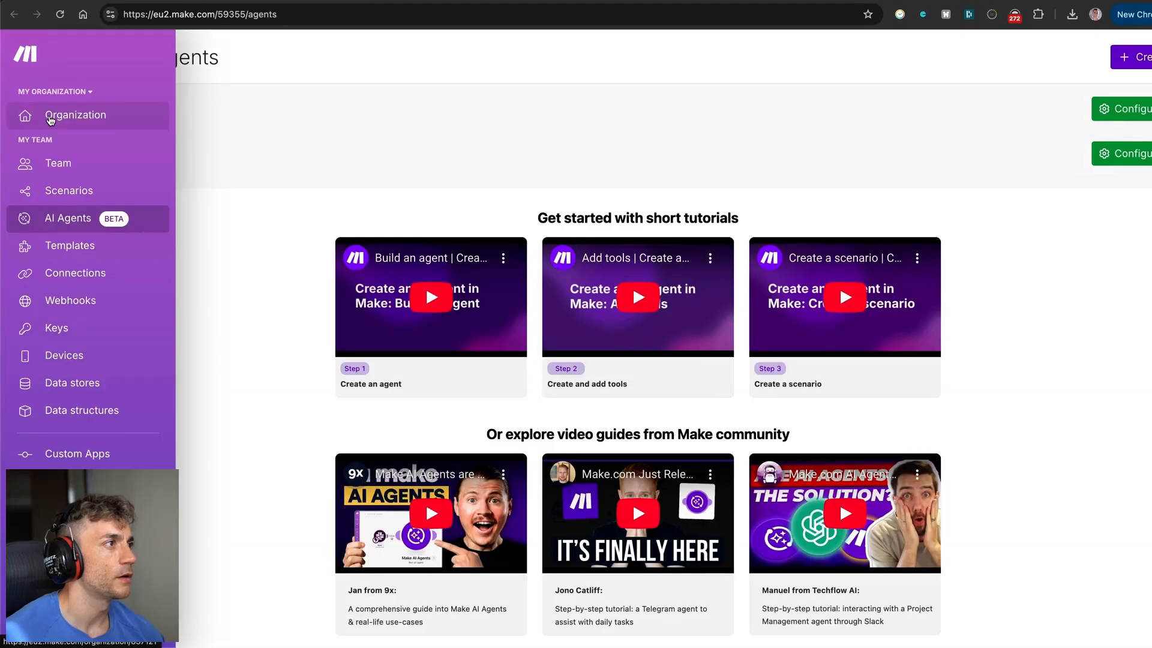
{"action": "left_click", "coordinate": [50, 120]}
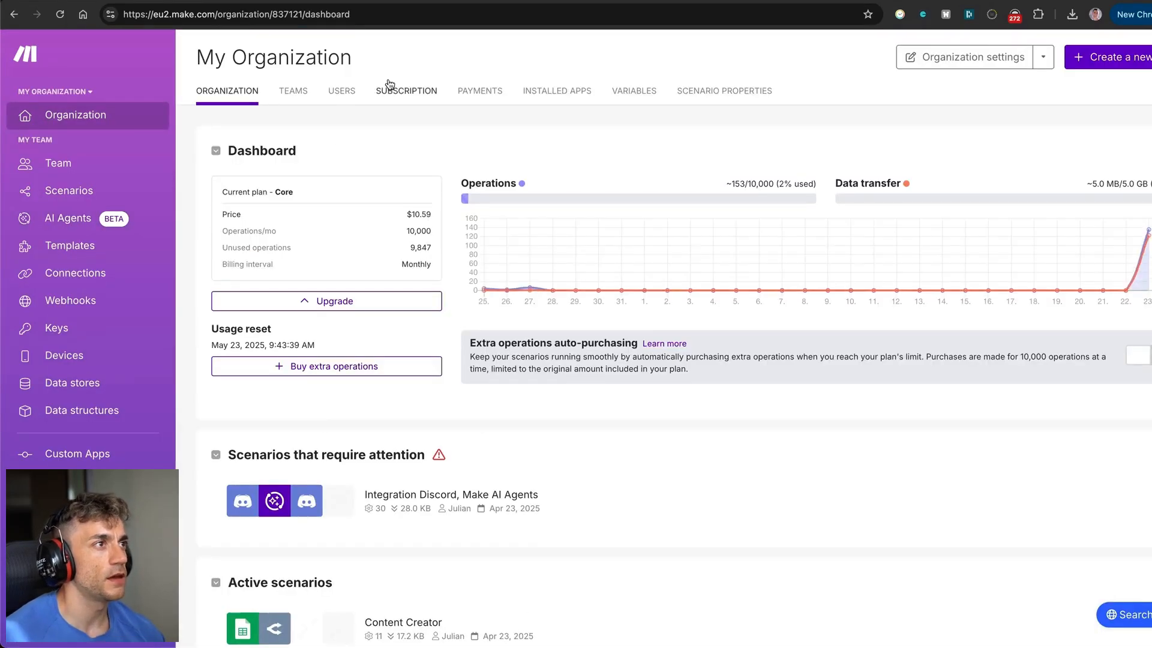
{"action": "left_click", "coordinate": [393, 90]}
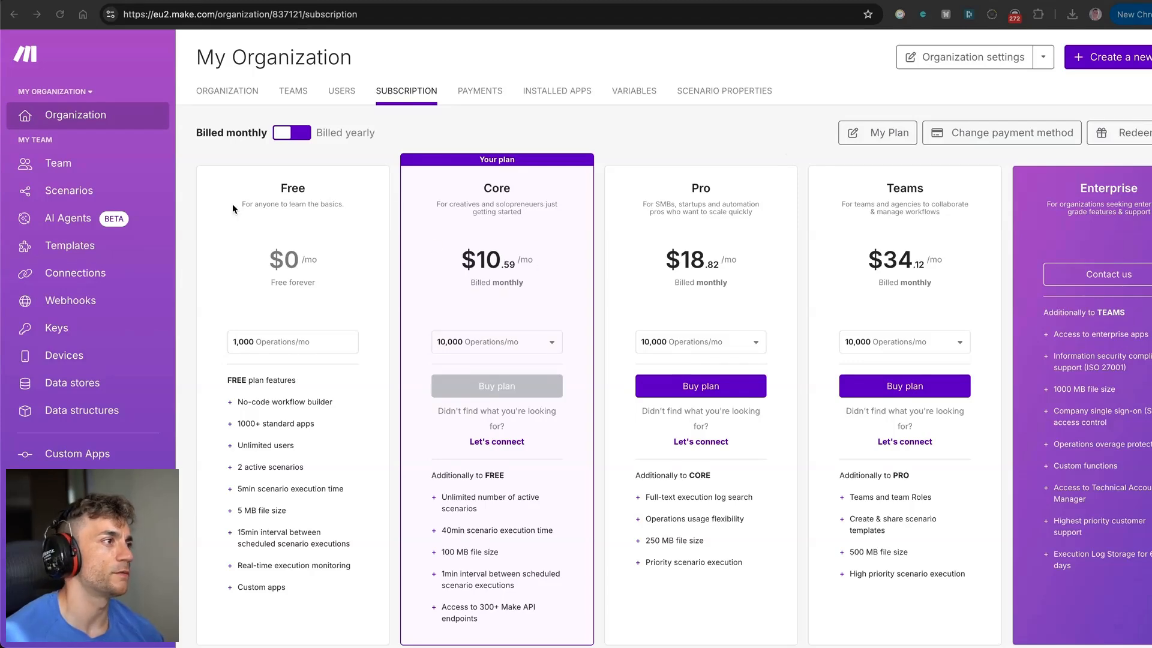
{"action": "left_click", "coordinate": [62, 225]}
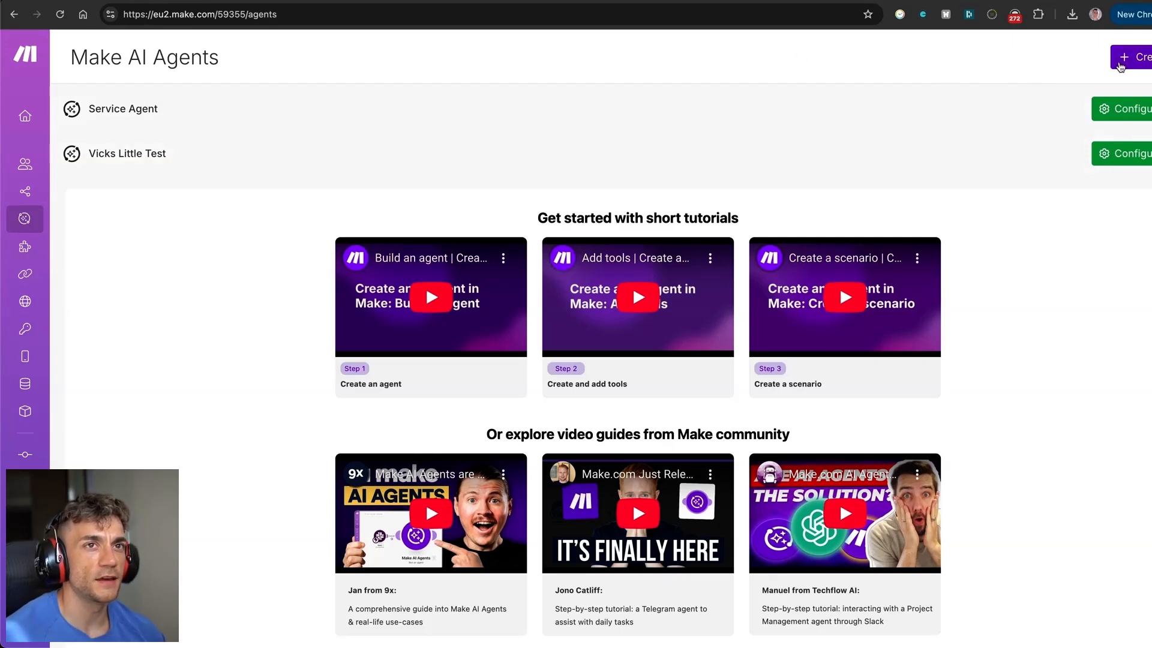
Start a new agent on the Gemini AI connection named 'Test for a YouTube Video'.
{"action": "left_click", "coordinate": [1131, 58]}
{"action": "left_click", "coordinate": [696, 131]}
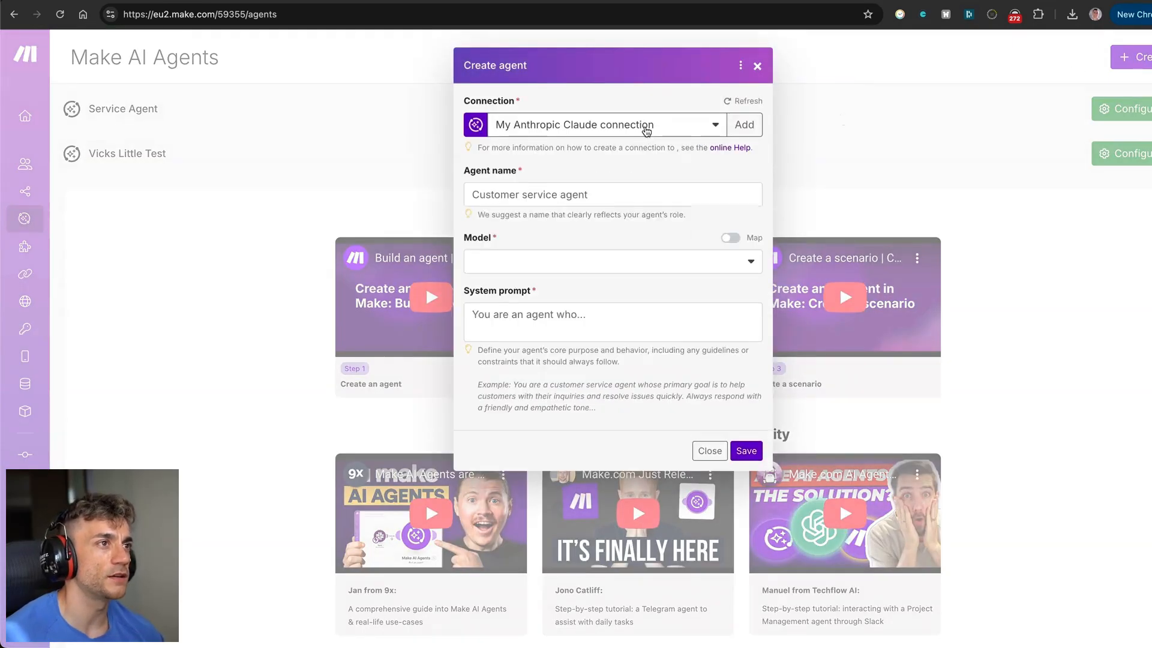
{"action": "left_click", "coordinate": [642, 125]}
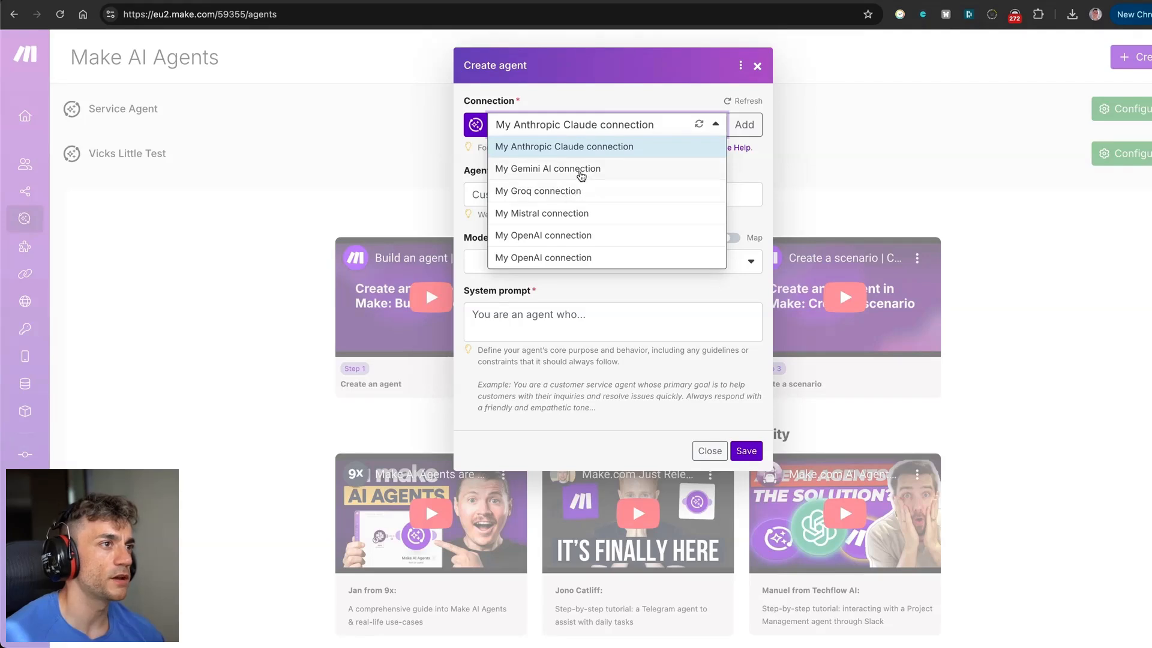
{"action": "left_click", "coordinate": [583, 169]}
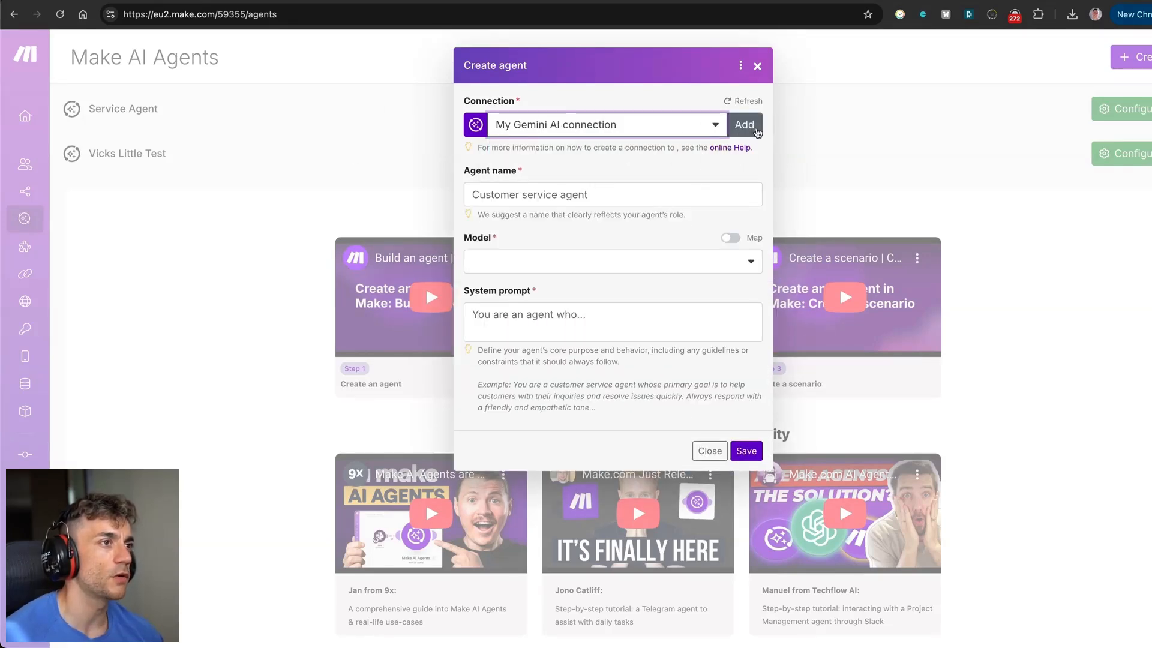
{"action": "left_click", "coordinate": [581, 200]}
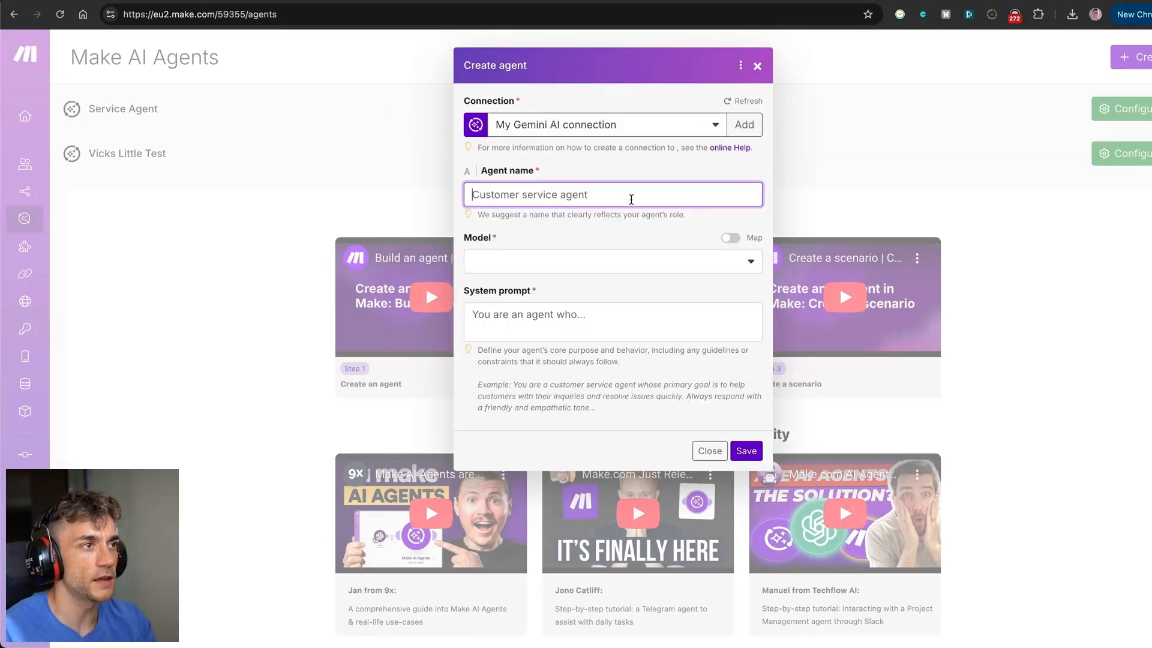
{"action": "type", "text": "Test fo"}
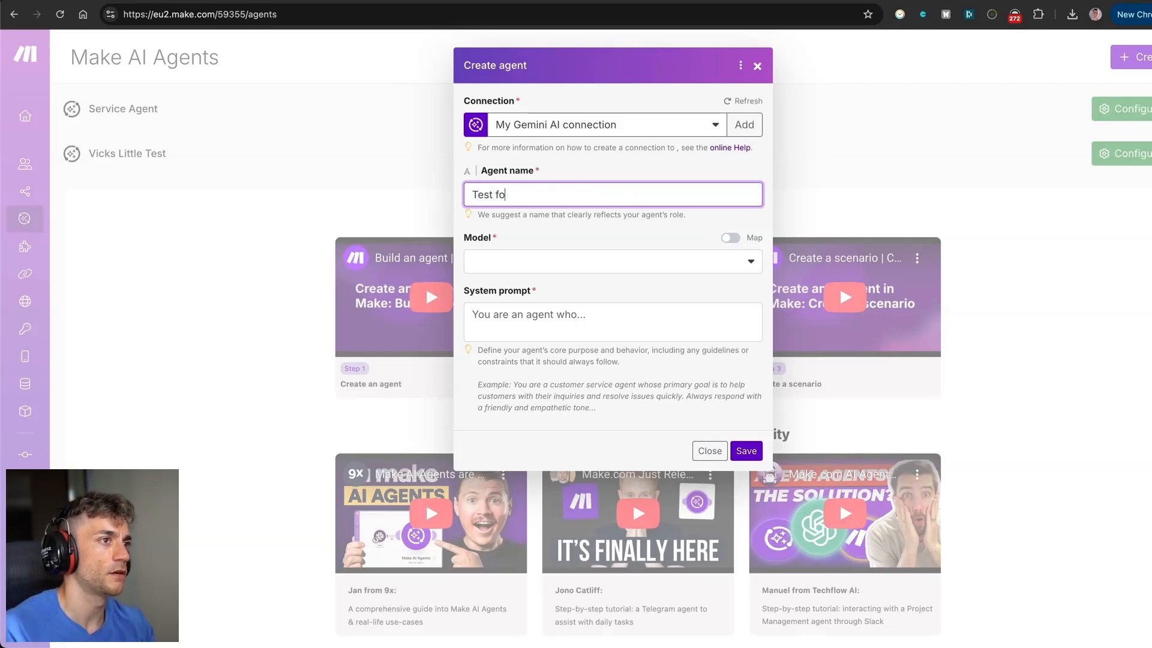
{"action": "type", "text": "r a YouTube VIdeo"}
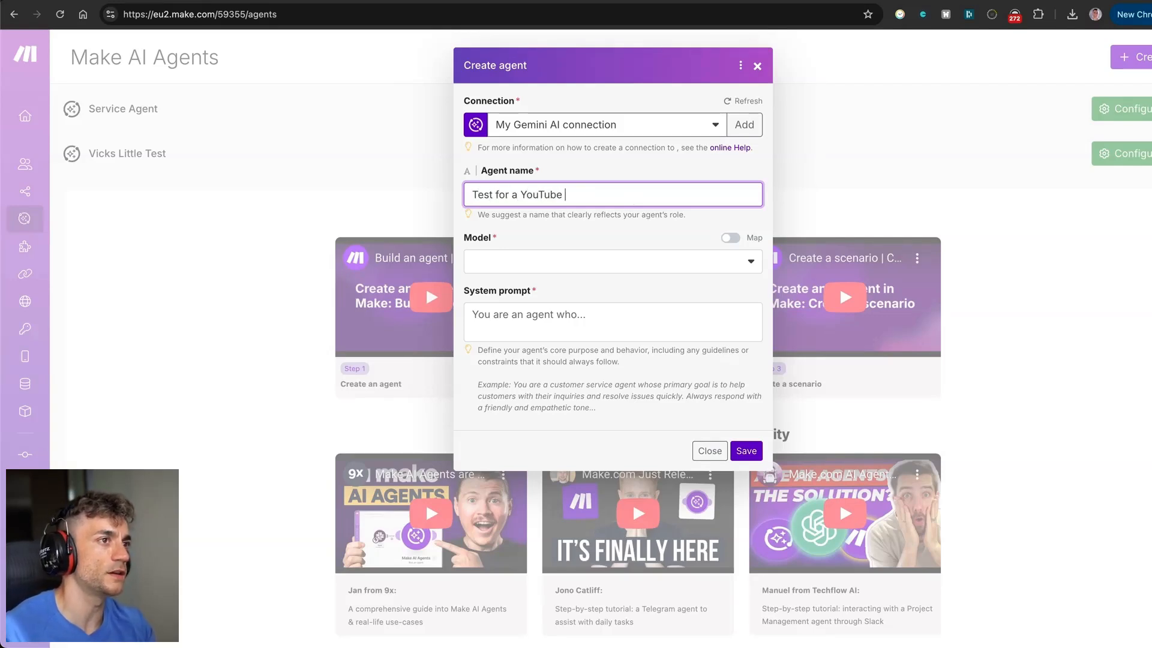
{"action": "key", "text": "BackSpace"}
{"action": "key", "text": "BackSpace"}
{"action": "key", "text": "BackSpace"}
{"action": "key", "text": "BackSpace"}
{"action": "type", "text": "ideo"}
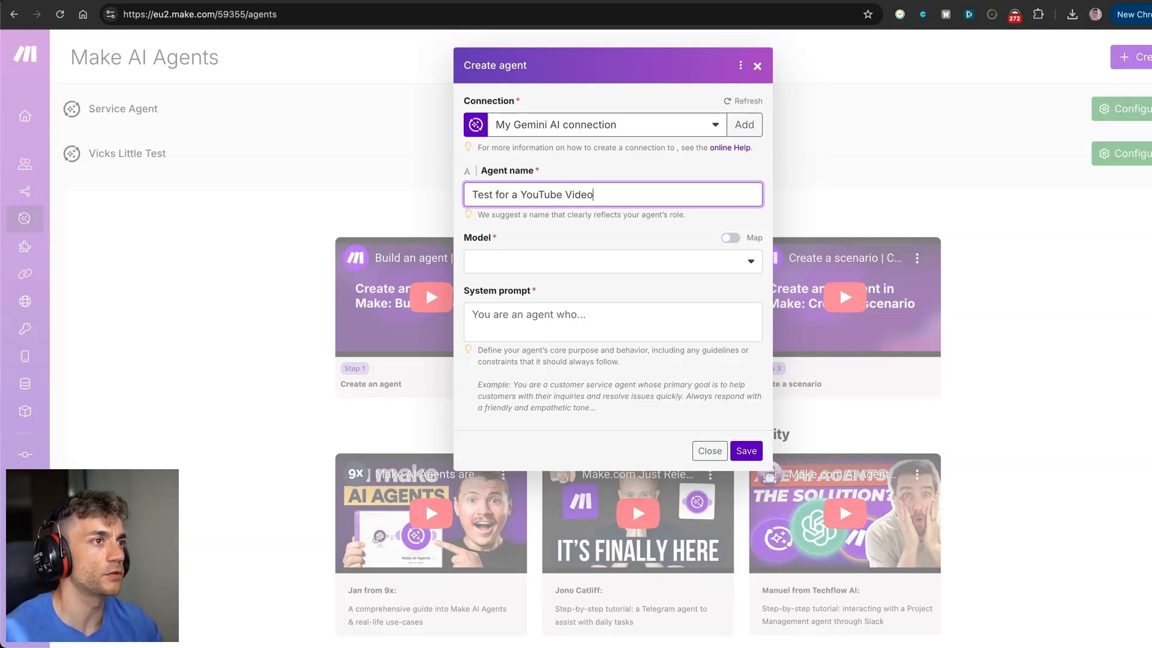
Choose the gemini-1.5-flash model and enter a helpful personal-assistant system prompt naming the user.
{"action": "left_click", "coordinate": [580, 270]}
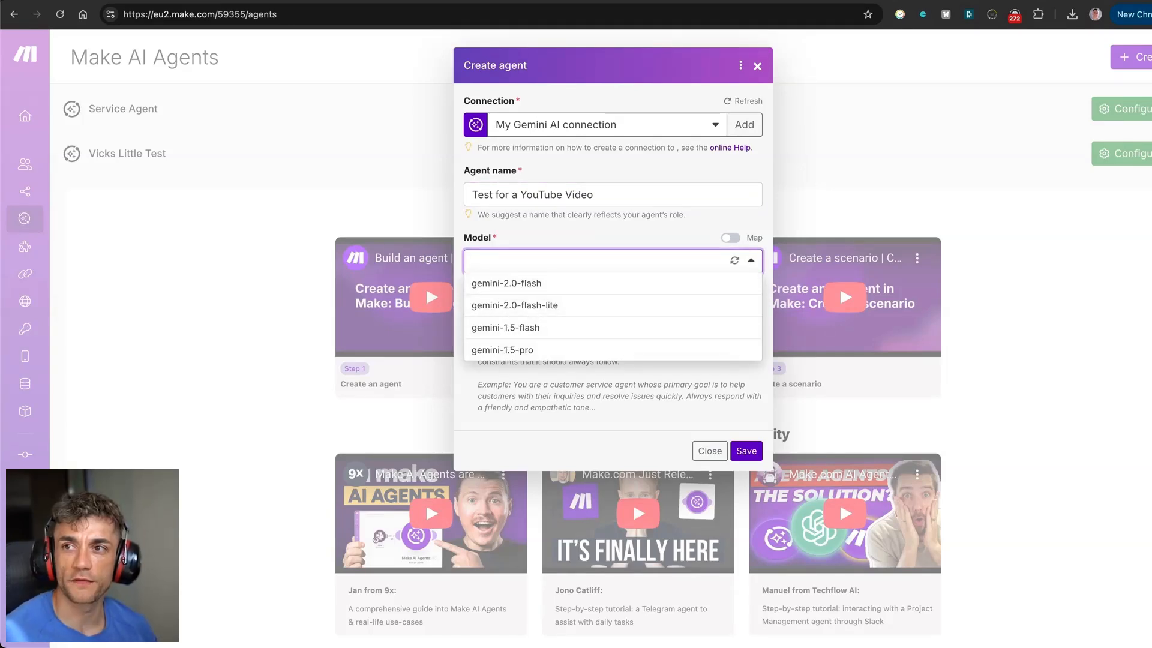
{"action": "key", "text": "super+Tab"}
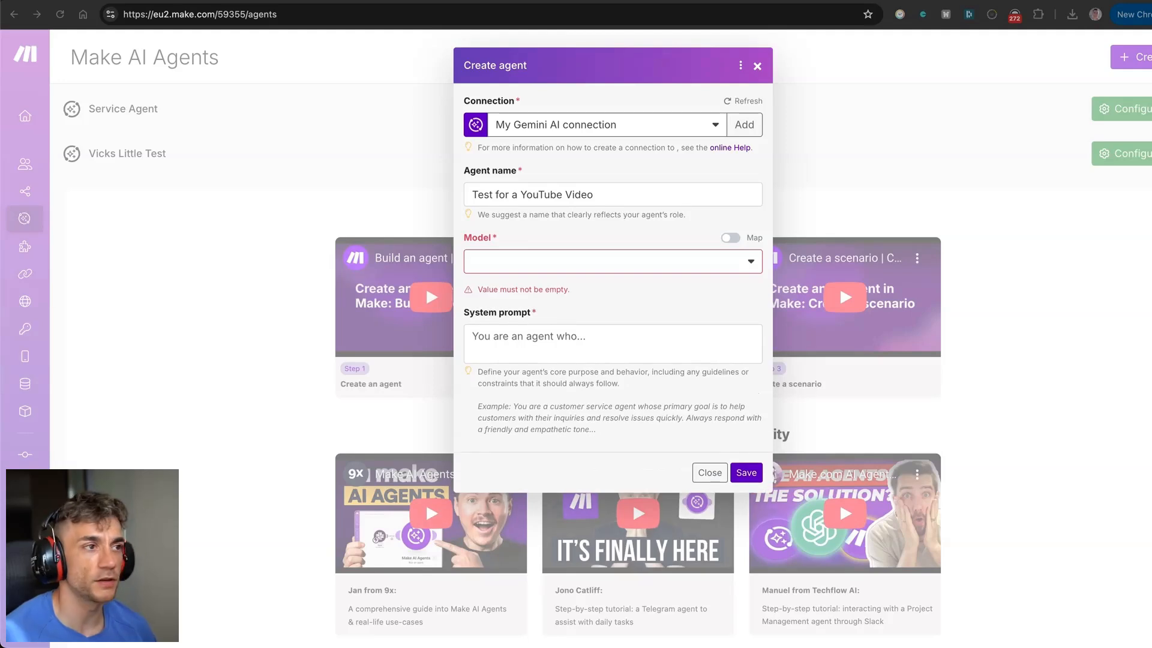
{"action": "left_click", "coordinate": [624, 259]}
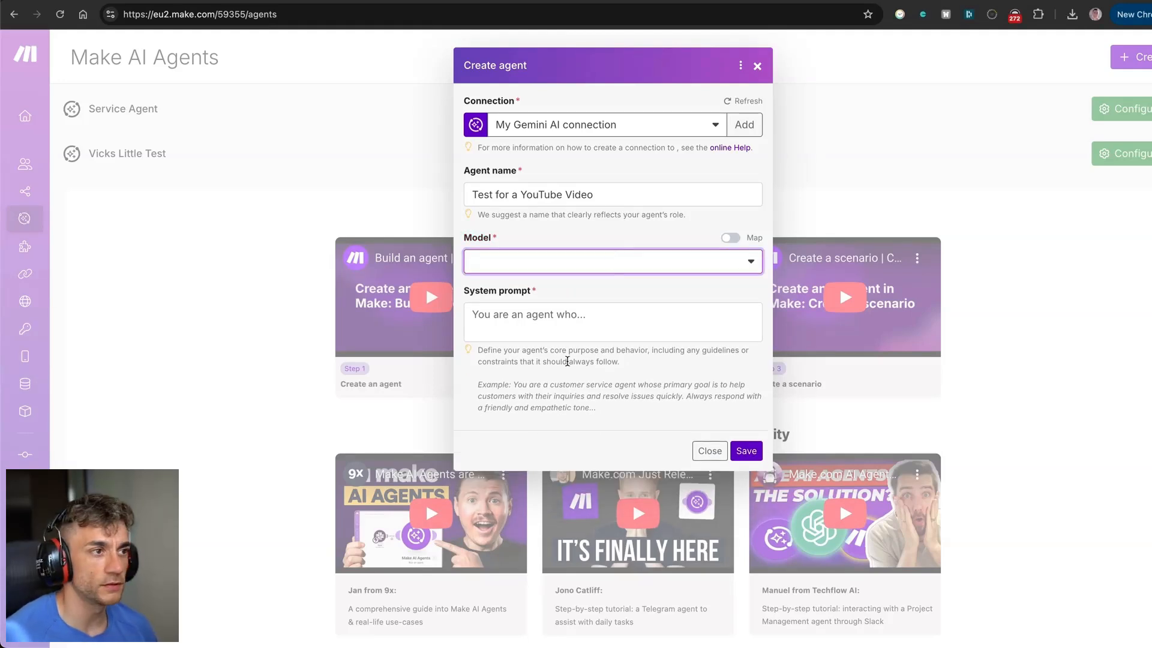
{"action": "left_click", "coordinate": [536, 265]}
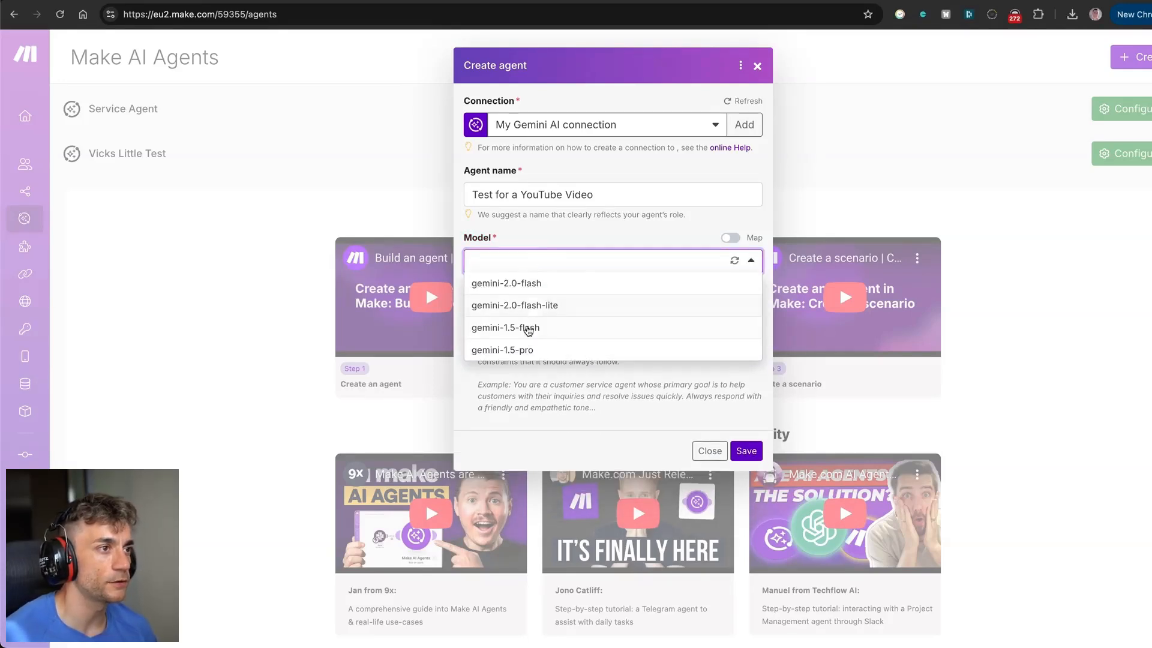
{"action": "left_click", "coordinate": [531, 328]}
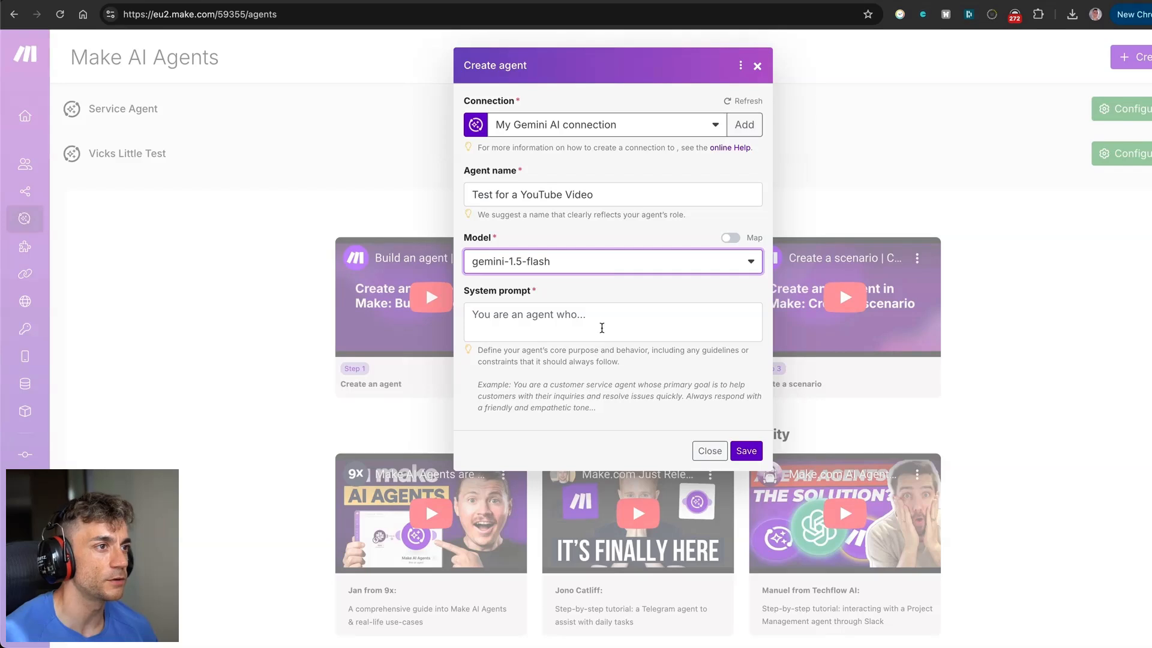
{"action": "left_click", "coordinate": [616, 311]}
{"action": "key", "text": "BackSpace"}
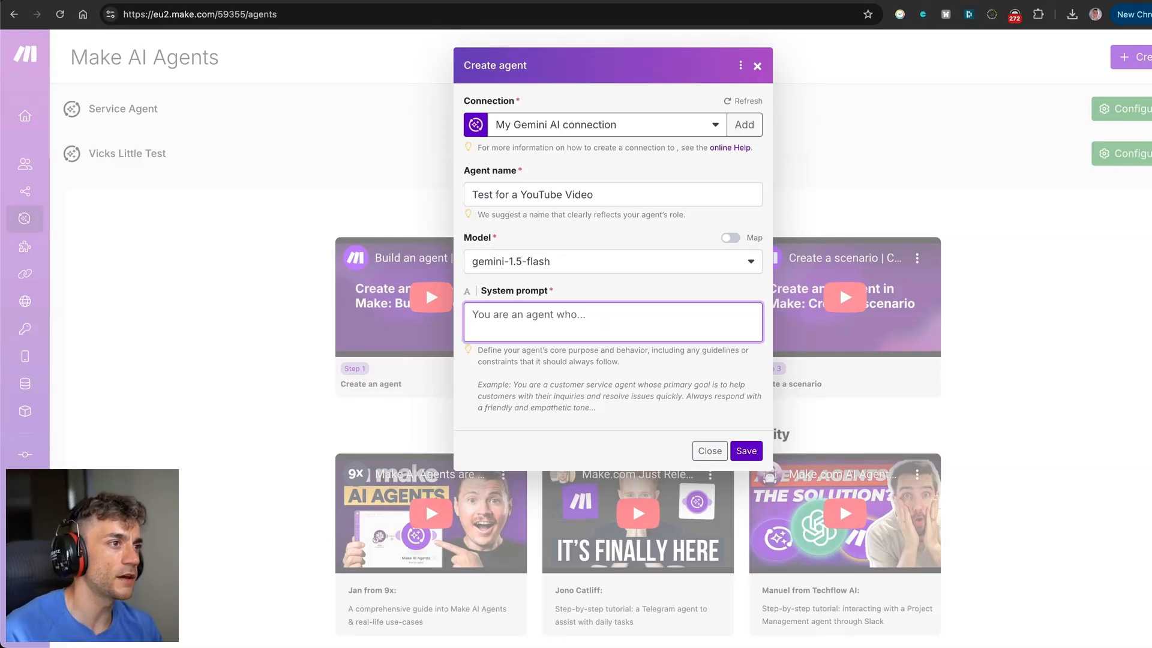
{"action": "type", "text": "Y"}
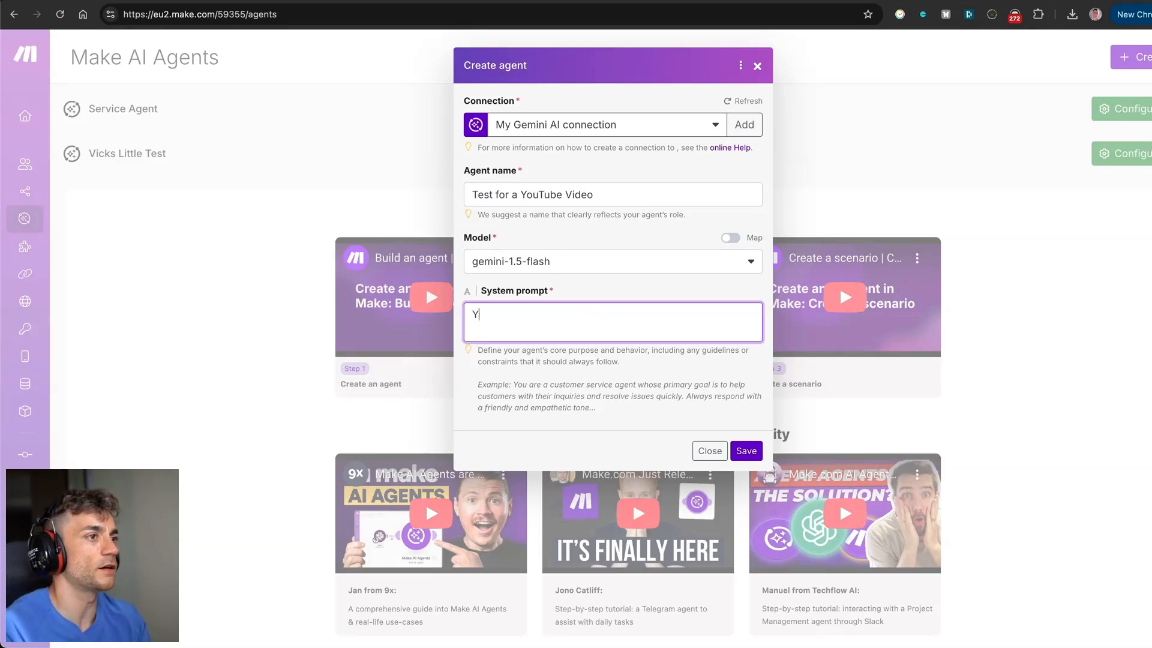
{"action": "type", "text": "ou're a helpful pers"}
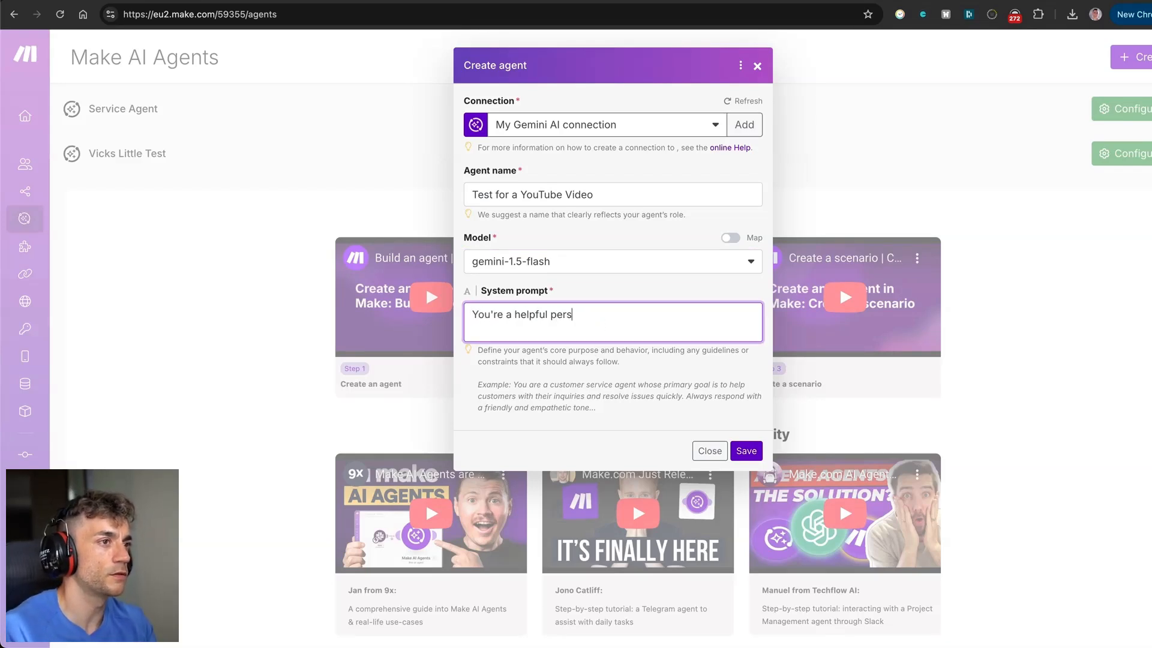
{"action": "type", "text": "onal assistant "}
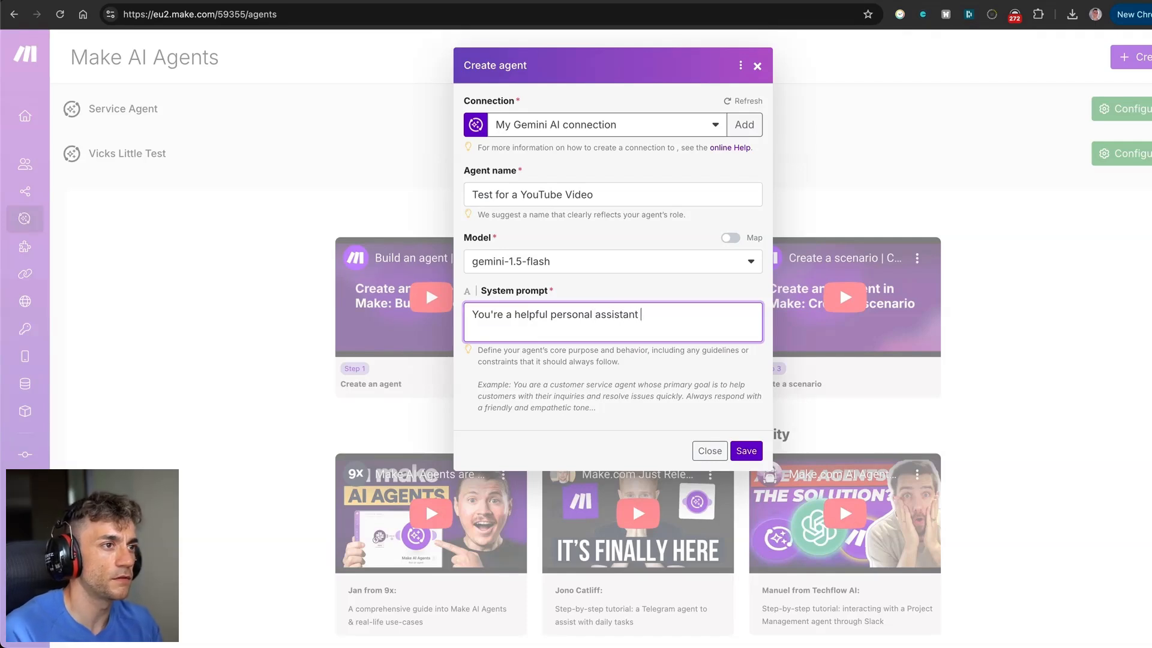
{"action": "type", "text": "for Julian Goldie"}
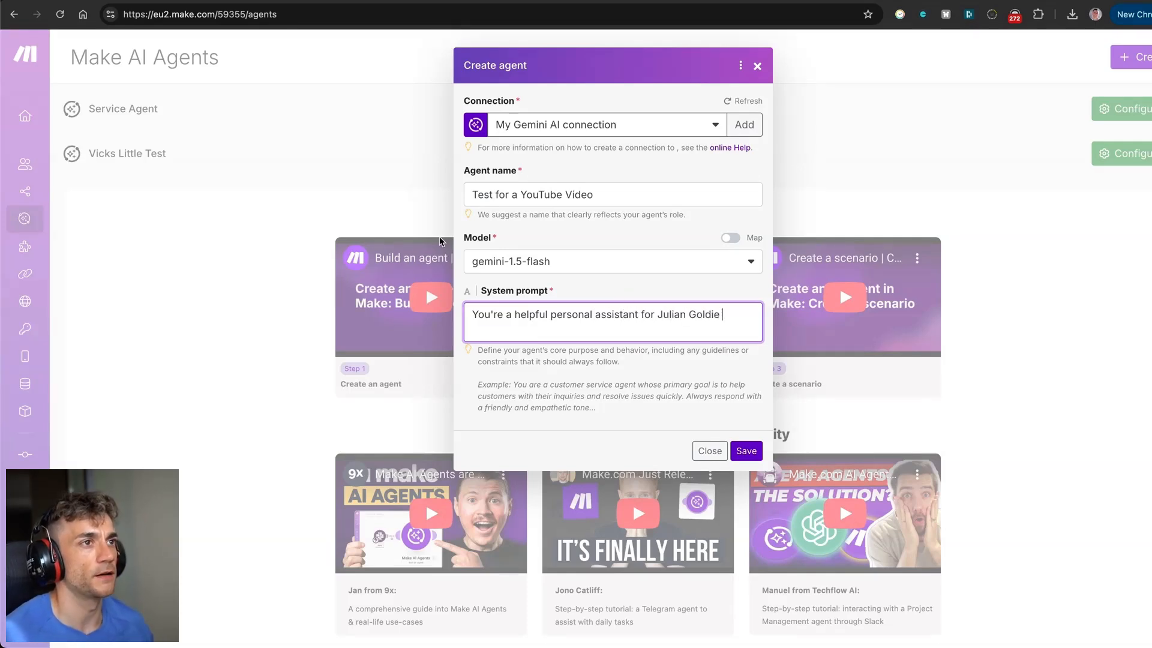
Recheck the connection and model lists, keeping Gemini AI and gemini-1.5-flash.
{"action": "left_click", "coordinate": [590, 124]}
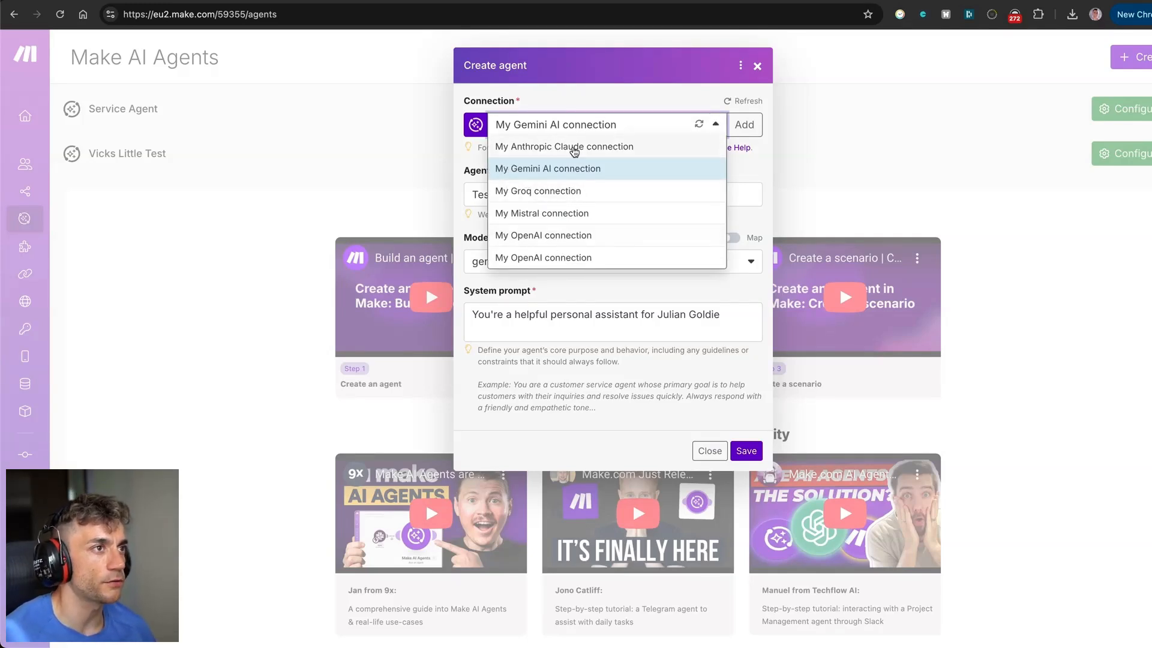
{"action": "left_click", "coordinate": [567, 304]}
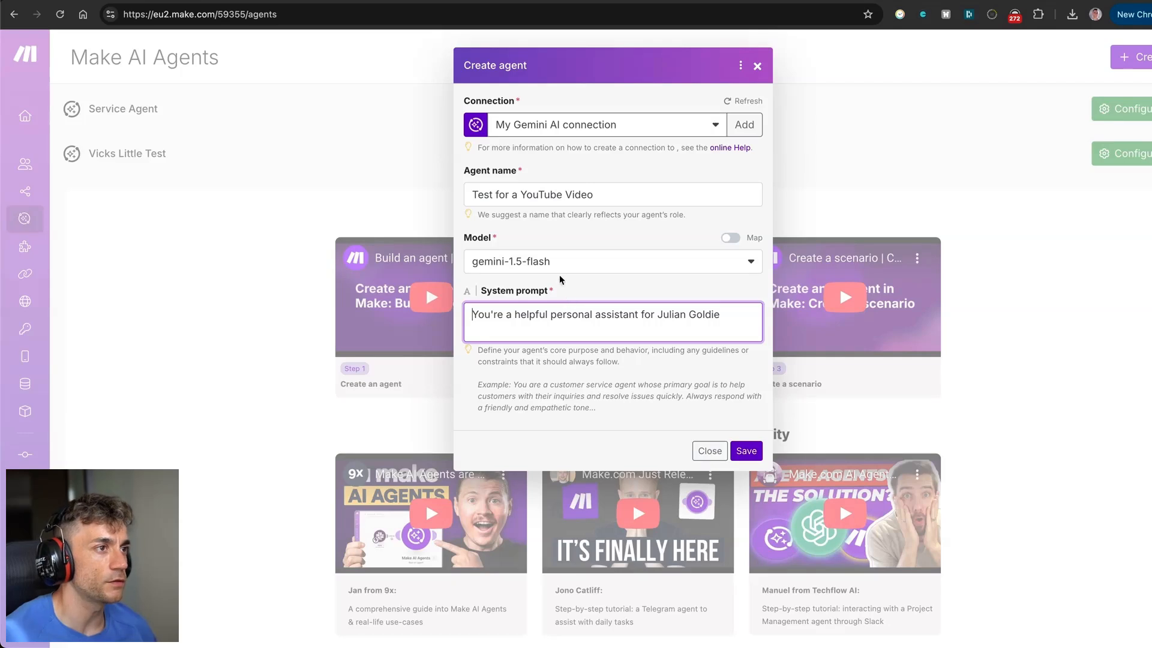
{"action": "left_click", "coordinate": [556, 271]}
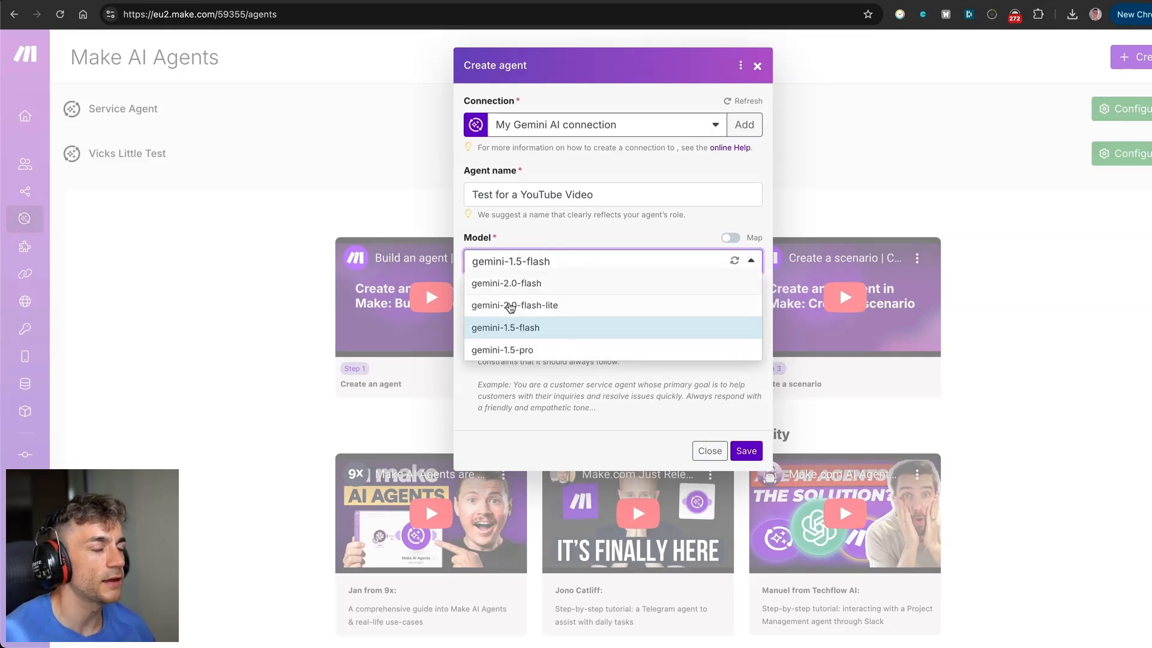
{"action": "left_click", "coordinate": [634, 399]}
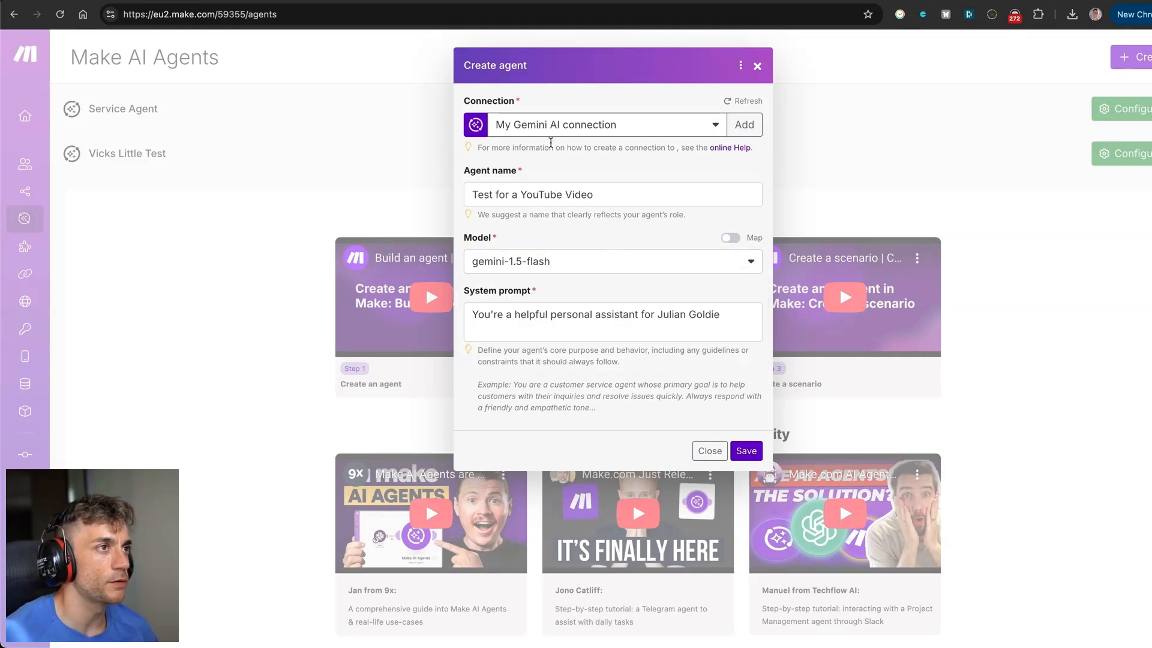
{"action": "left_click", "coordinate": [563, 261]}
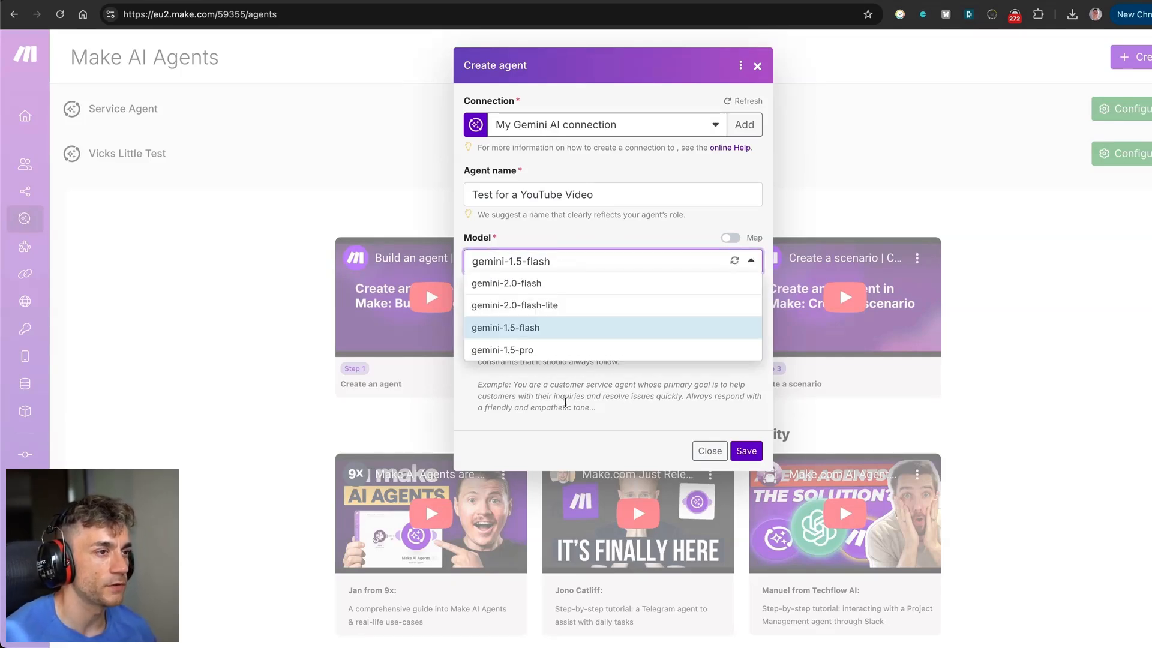
{"action": "left_click", "coordinate": [570, 399]}
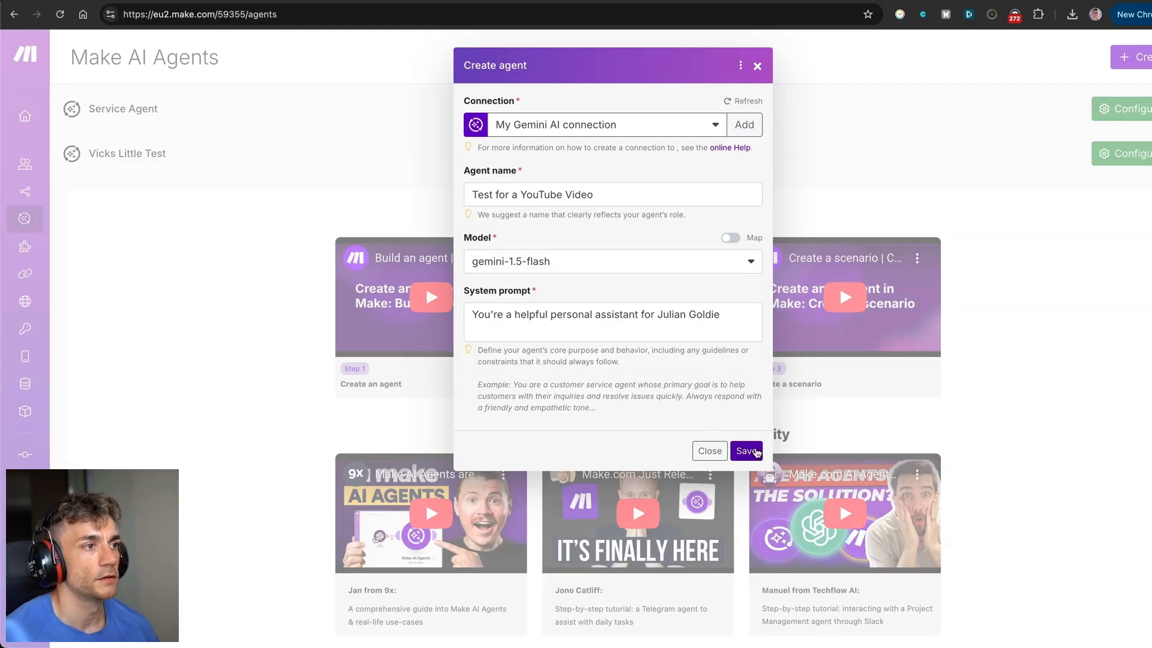
Save the 'Test for a YouTube Video' agent and review its system prompt and tools section.
{"action": "left_click", "coordinate": [750, 452]}
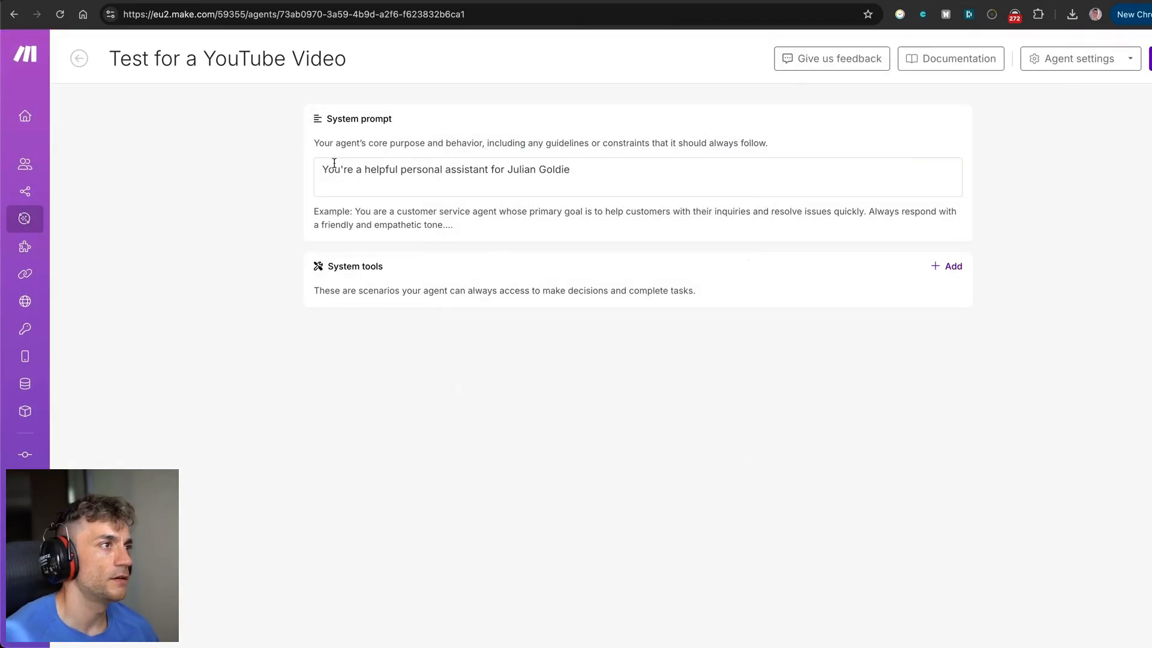
{"action": "left_click_drag", "start_coordinate": [320, 164], "coordinate": [573, 171]}
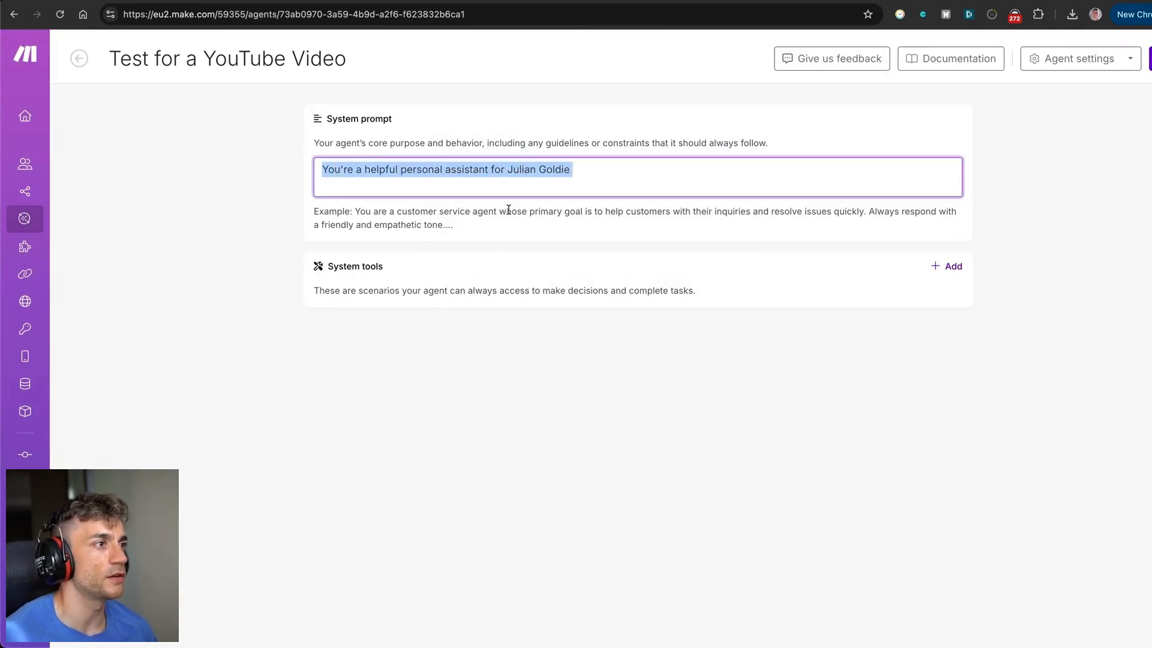
{"action": "left_click_drag", "start_coordinate": [327, 266], "coordinate": [462, 308]}
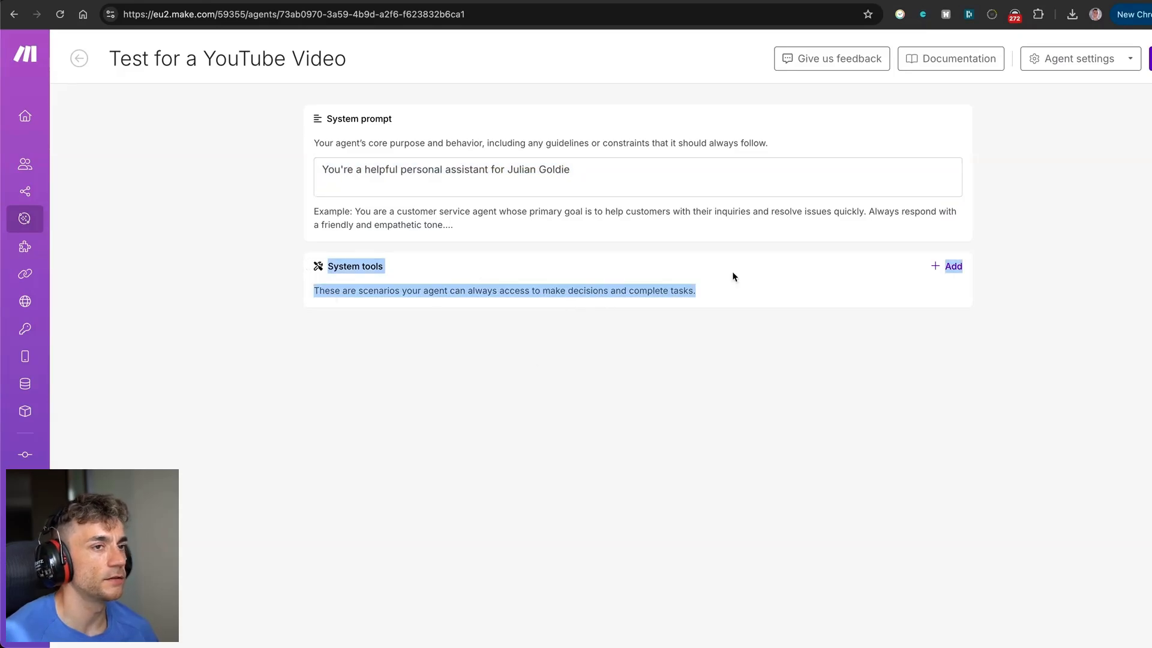
Open Add Tools under System tools to see the scenarios available as tools.
{"action": "left_click", "coordinate": [941, 266]}
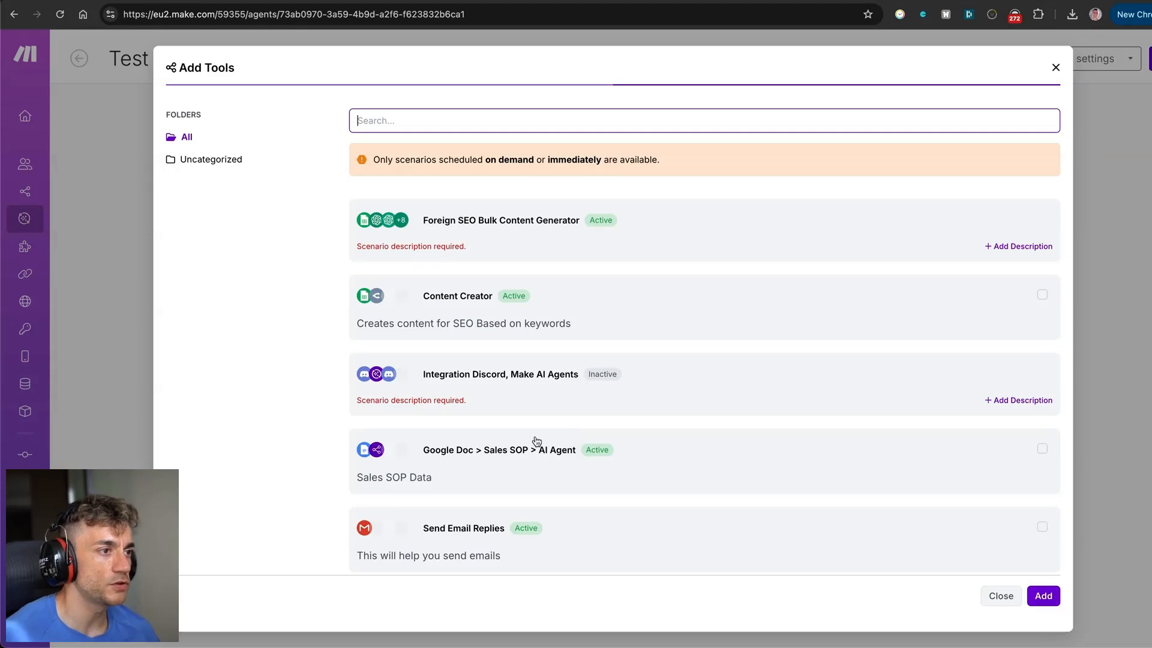
{"action": "mouse_move", "coordinate": [595, 452]}
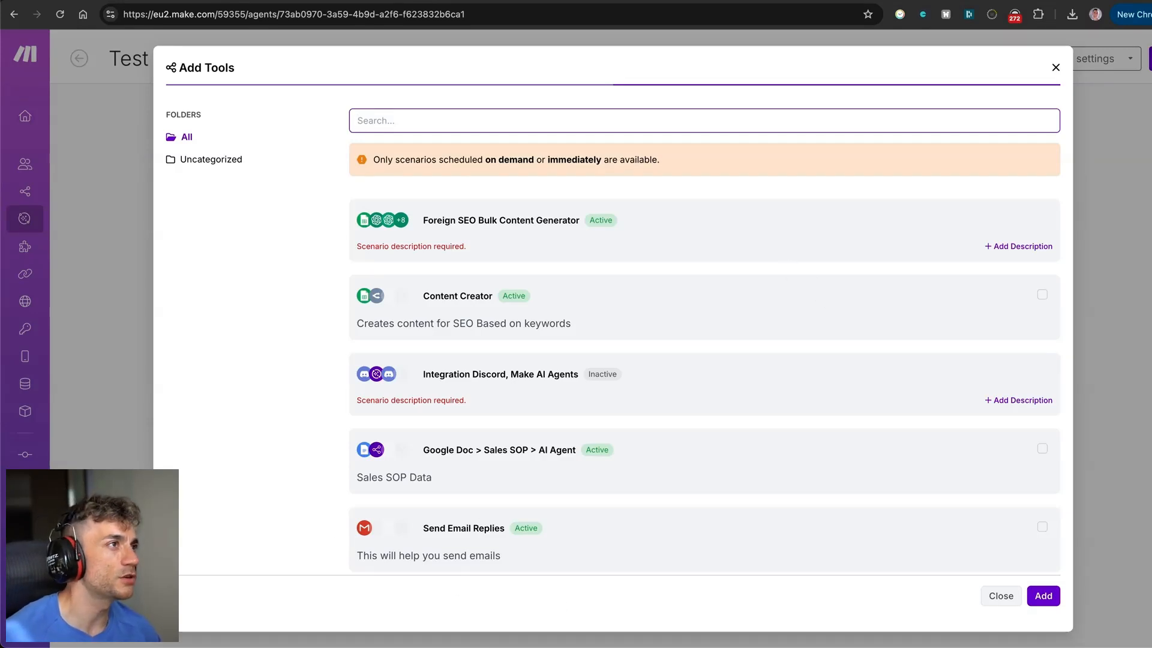
{"action": "key", "text": "ctrl+shift+Tab"}
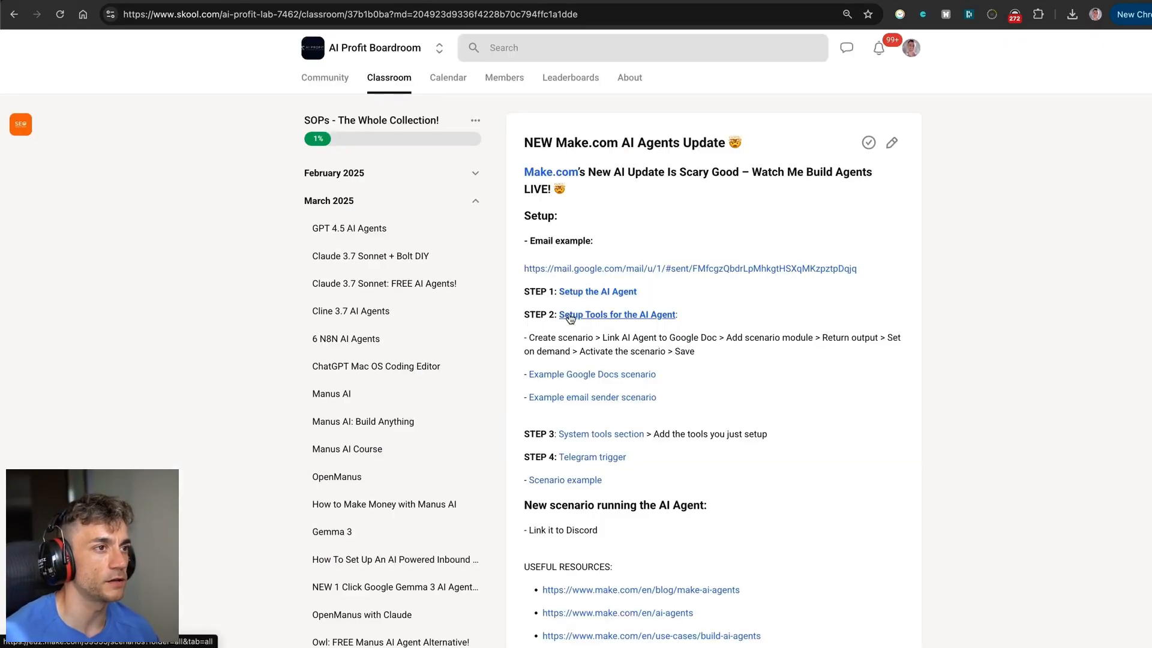
Follow the Skool lesson's 'Example email sender scenario' link to open Send Email Replies.
{"action": "left_click", "coordinate": [602, 402]}
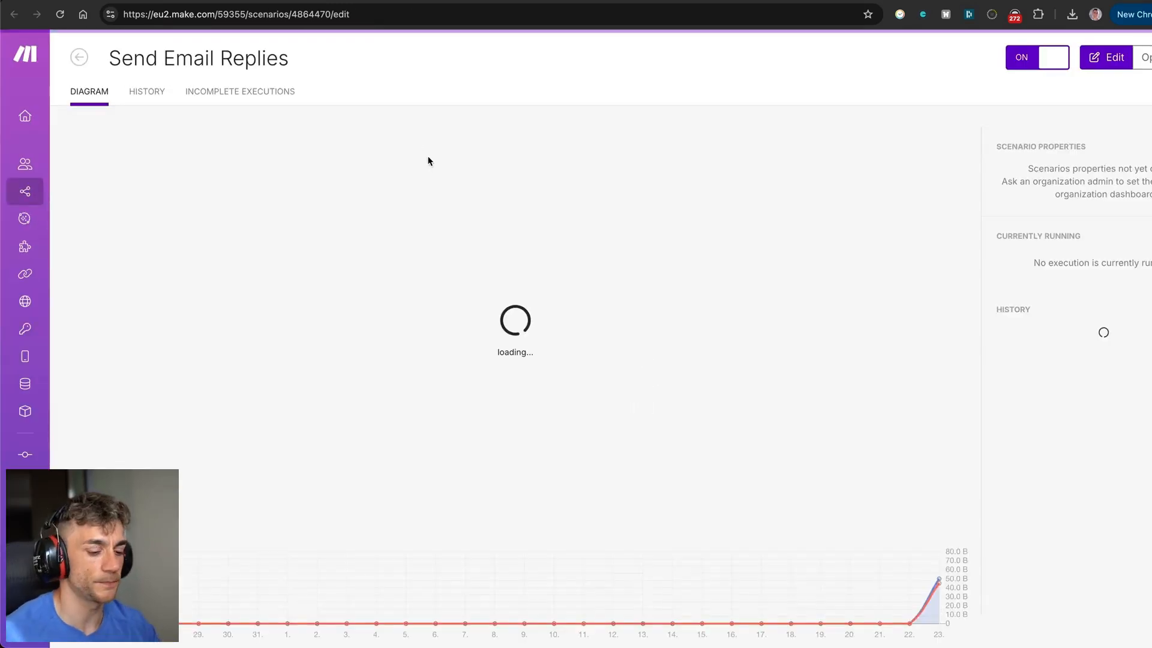
Launch Whiteboard and write 'AI' in red, circling it.
{"action": "key", "text": "super+space"}
{"action": "type", "text": "whiteboard"}
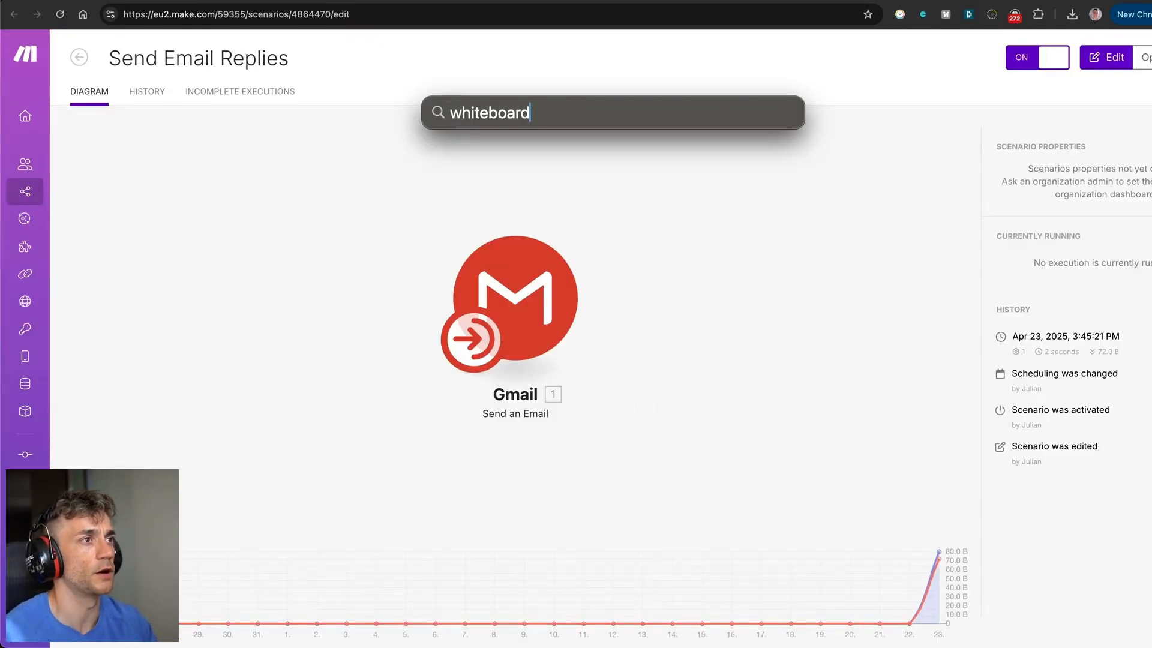
{"action": "key", "text": "Return"}
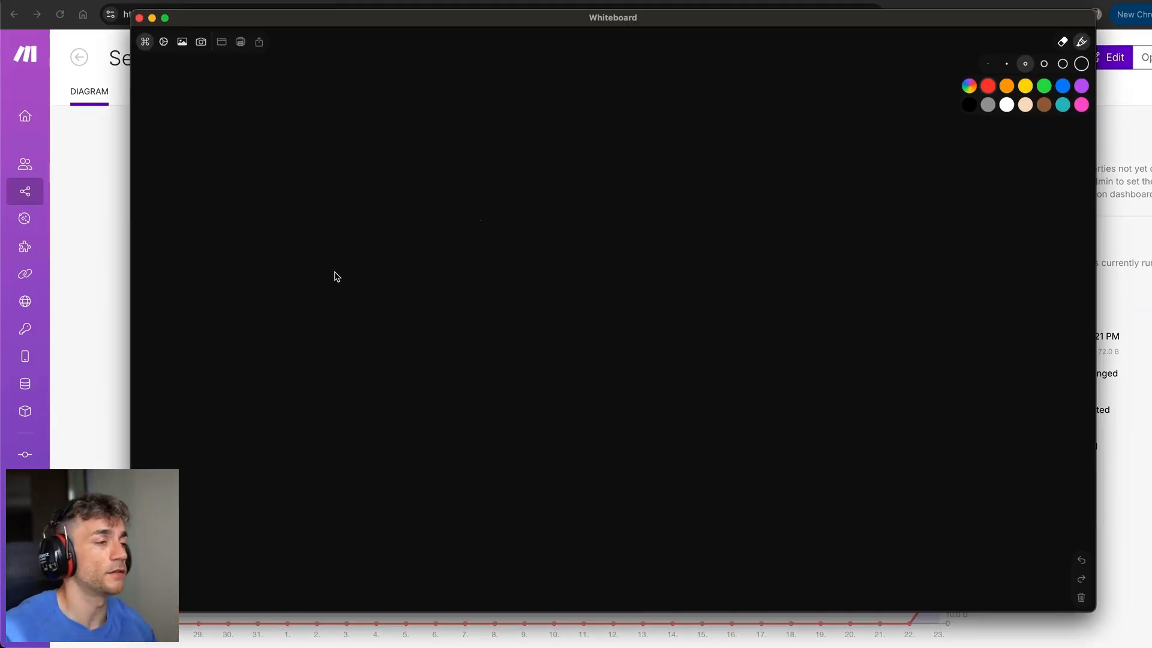
{"action": "left_click_drag", "start_coordinate": [226, 285], "coordinate": [251, 275]}
{"action": "mouse_move", "coordinate": [203, 244]}
{"action": "left_mouse_down"}
{"action": "mouse_move", "coordinate": [296, 238]}
{"action": "mouse_move", "coordinate": [301, 282]}
{"action": "mouse_move", "coordinate": [328, 280]}
{"action": "left_mouse_up"}
{"action": "left_click_drag", "start_coordinate": [293, 195], "coordinate": [341, 196]}
{"action": "mouse_move", "coordinate": [343, 175]}
{"action": "left_mouse_down"}
{"action": "mouse_move", "coordinate": [316, 161]}
{"action": "mouse_move", "coordinate": [145, 230]}
{"action": "mouse_move", "coordinate": [355, 216]}
{"action": "mouse_move", "coordinate": [340, 183]}
{"action": "left_mouse_up"}
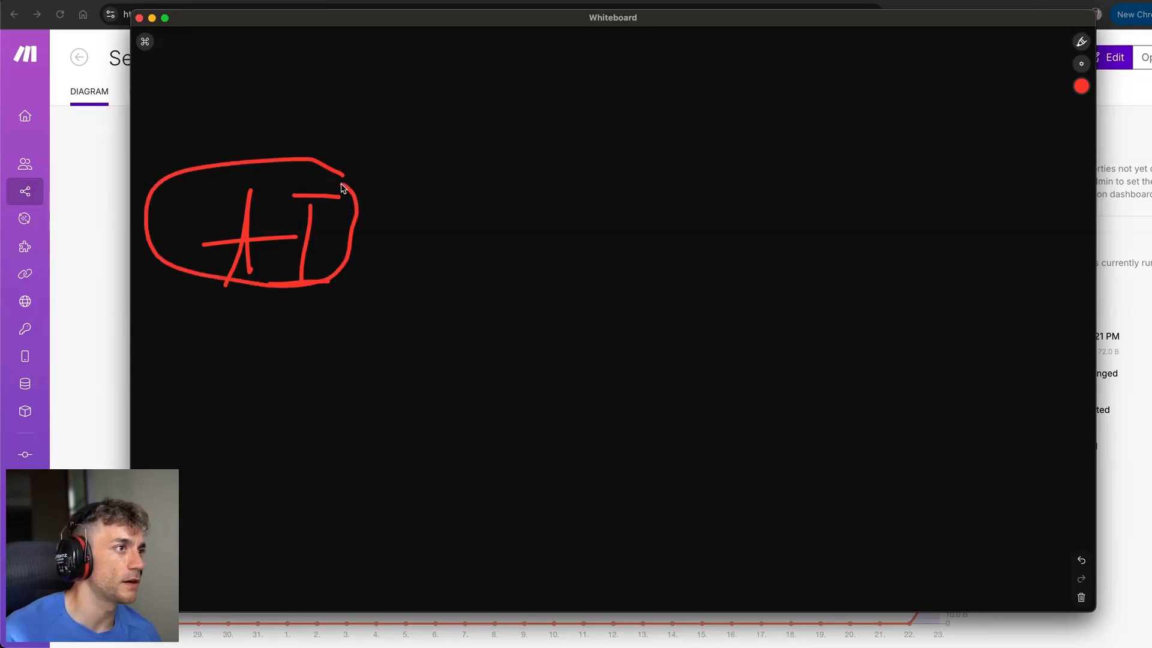
Draw red arrows from AI to a circle and on to a second circle, then close the sketch.
{"action": "mouse_move", "coordinate": [354, 234]}
{"action": "left_mouse_down"}
{"action": "mouse_move", "coordinate": [421, 219]}
{"action": "mouse_move", "coordinate": [432, 259]}
{"action": "mouse_move", "coordinate": [463, 253]}
{"action": "left_mouse_up"}
{"action": "mouse_move", "coordinate": [505, 229]}
{"action": "left_mouse_down"}
{"action": "mouse_move", "coordinate": [514, 258]}
{"action": "mouse_move", "coordinate": [585, 193]}
{"action": "mouse_move", "coordinate": [542, 173]}
{"action": "mouse_move", "coordinate": [484, 232]}
{"action": "mouse_move", "coordinate": [598, 229]}
{"action": "mouse_move", "coordinate": [587, 192]}
{"action": "left_mouse_up"}
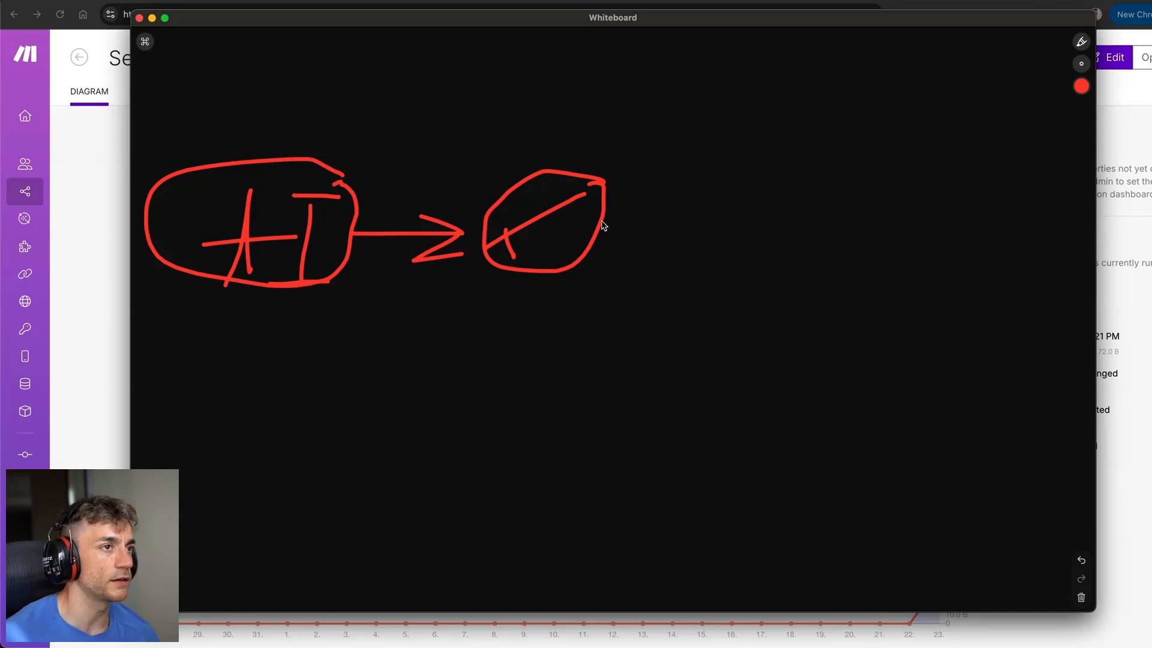
{"action": "mouse_move", "coordinate": [613, 236]}
{"action": "left_mouse_down"}
{"action": "mouse_move", "coordinate": [718, 225]}
{"action": "mouse_move", "coordinate": [682, 251]}
{"action": "left_mouse_up"}
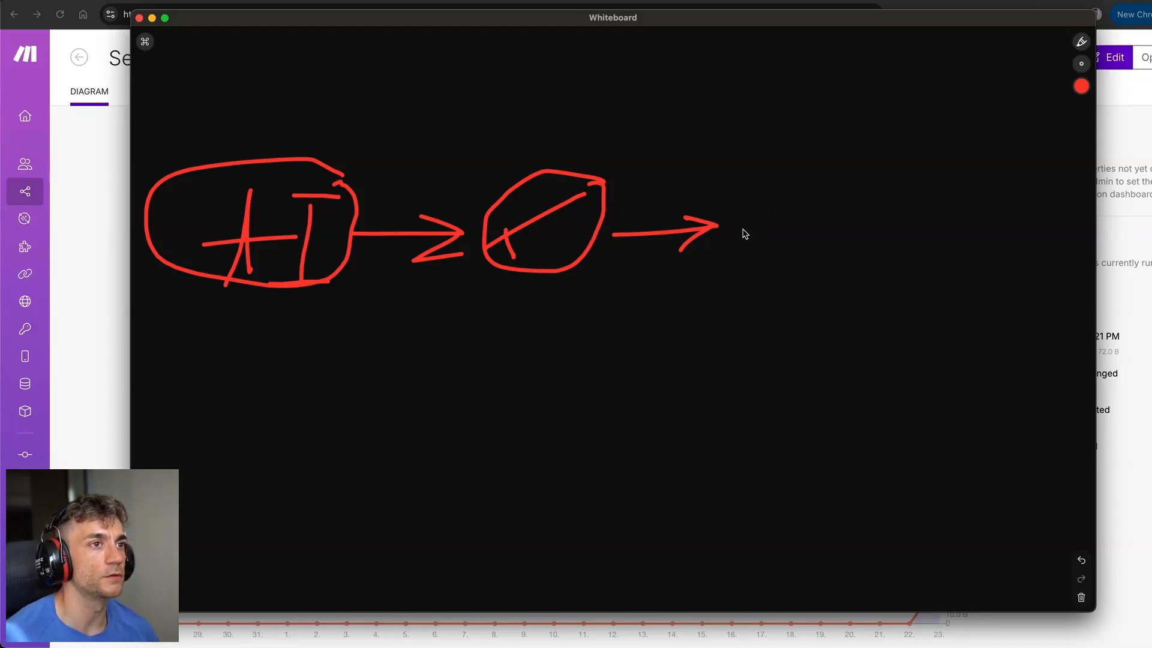
{"action": "mouse_move", "coordinate": [792, 197]}
{"action": "left_mouse_down"}
{"action": "mouse_move", "coordinate": [721, 243]}
{"action": "mouse_move", "coordinate": [796, 179]}
{"action": "left_mouse_up"}
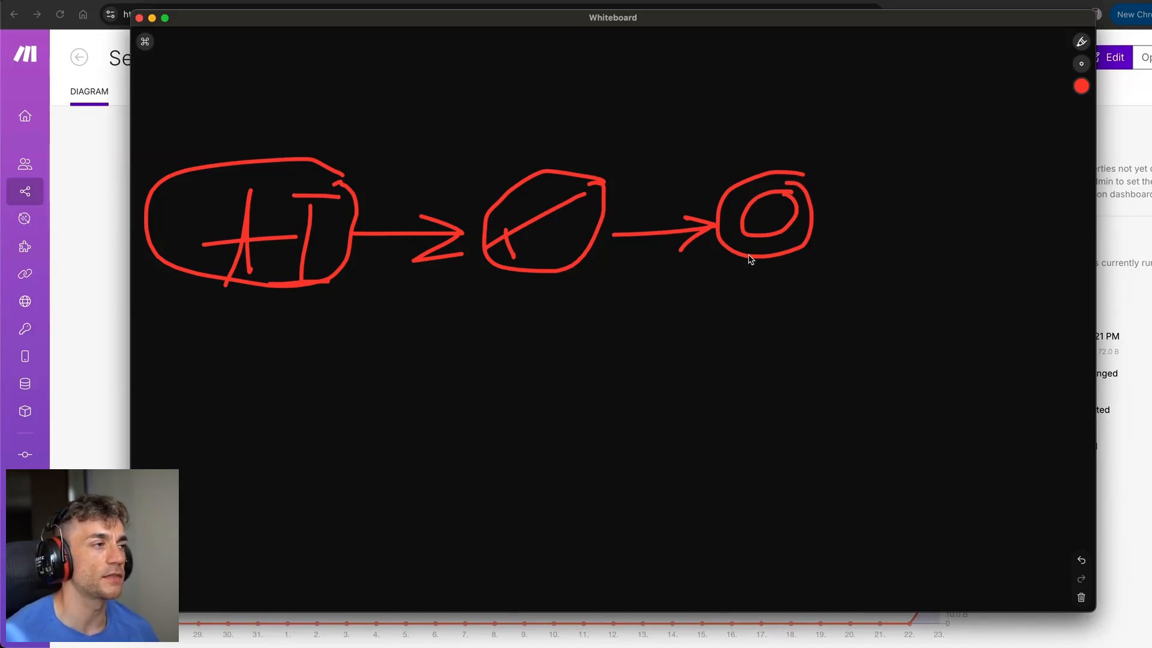
{"action": "left_click", "coordinate": [67, 382]}
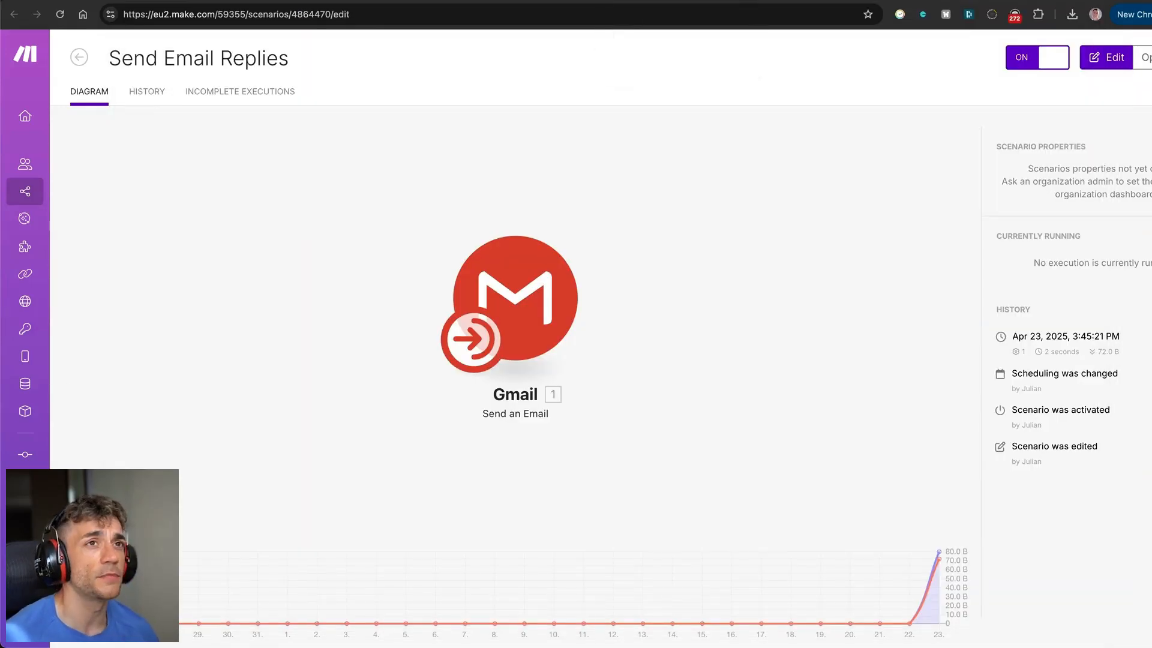
Ask the SEO Assistant bot to email the user a reminder to build an AI agent and check its confirmation.
{"action": "left_click", "coordinate": [1019, 3]}
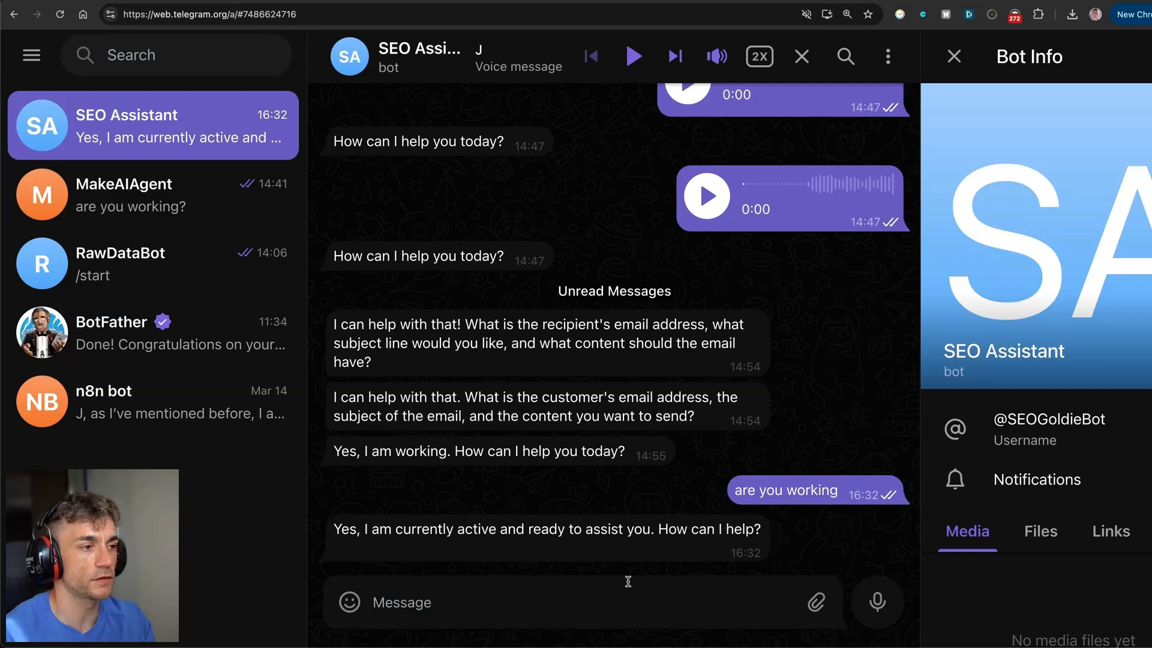
{"action": "type", "text": "send an e"}
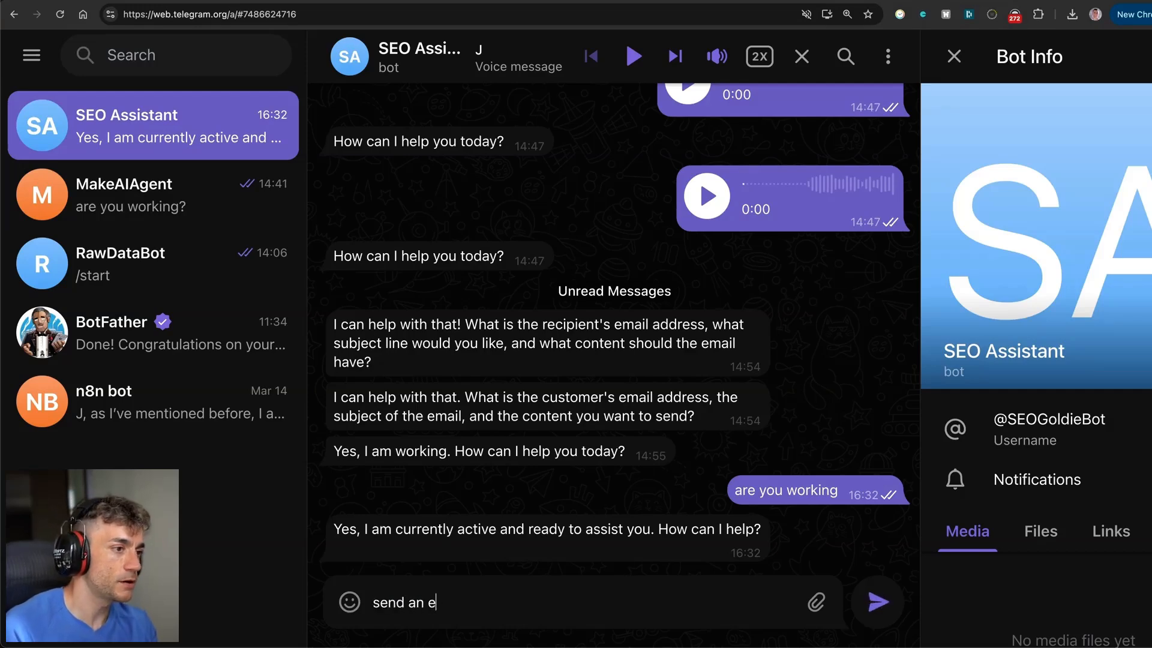
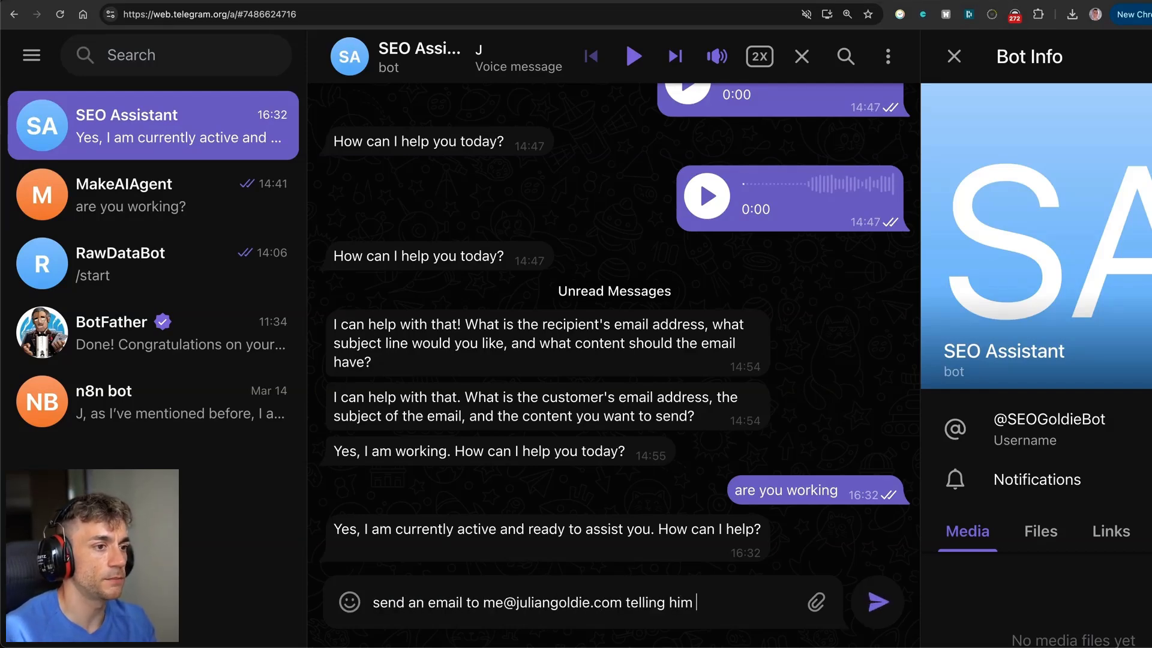
{"action": "type", "text": "self to build an a"}
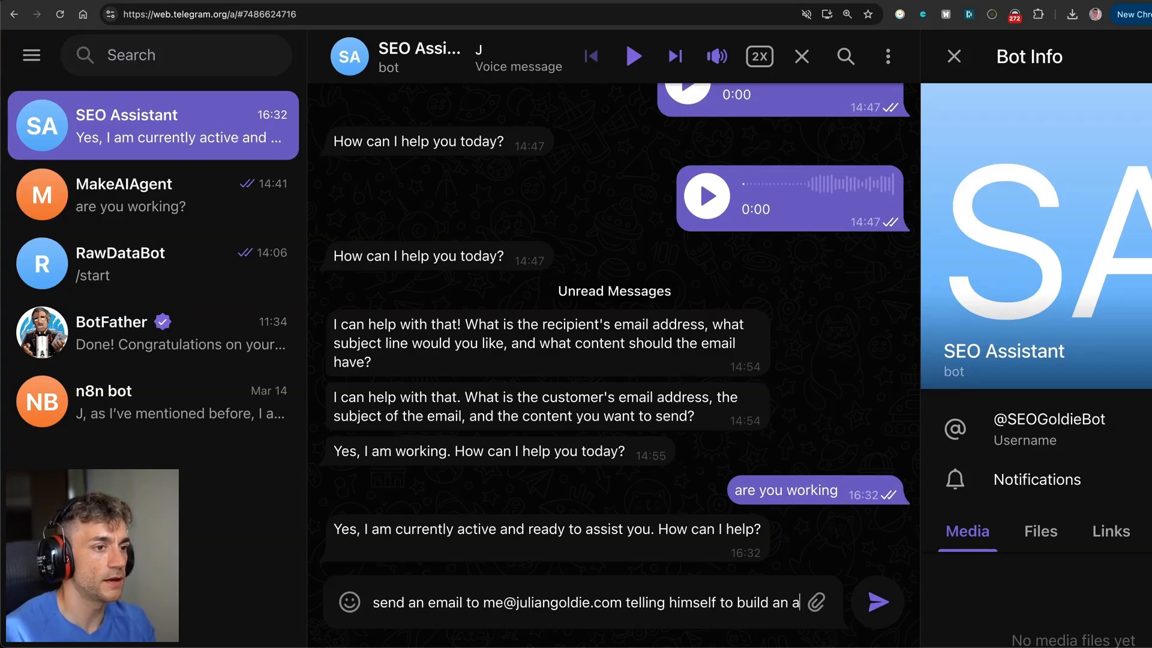
{"action": "type", "text": "i gent, you figure out teh me"}
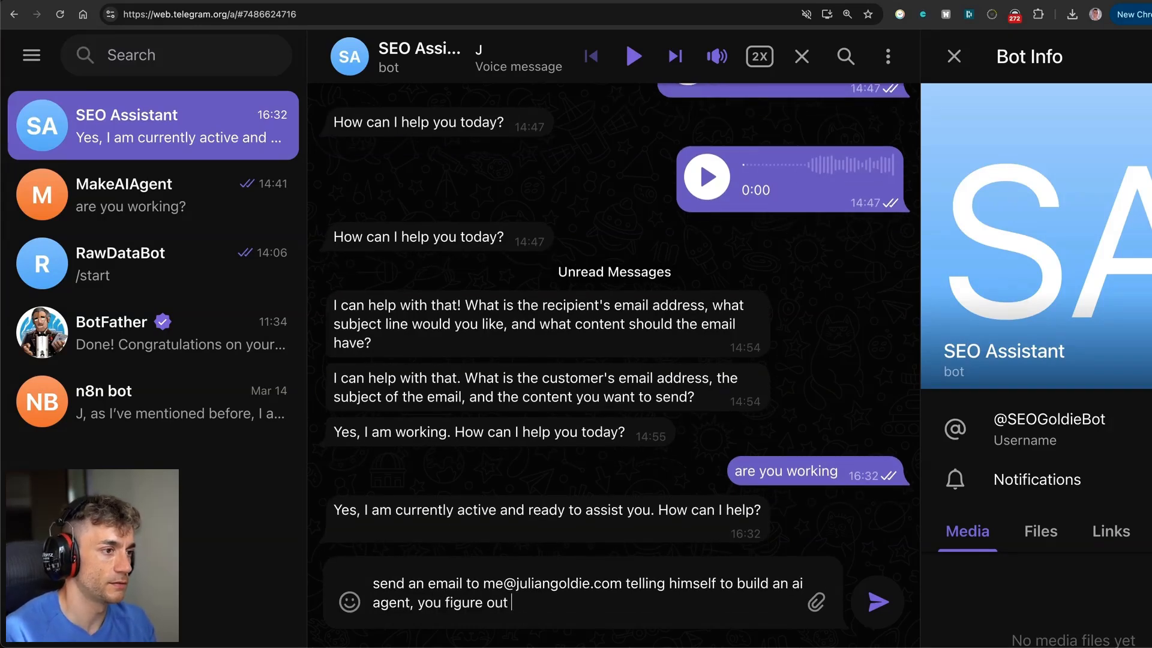
{"action": "key", "text": "BackSpace"}
{"action": "key", "text": "BackSpace"}
{"action": "key", "text": "BackSpace"}
{"action": "key", "text": "BackSpace"}
{"action": "key", "text": "BackSpace"}
{"action": "key", "text": "BackSpace"}
{"action": "type", "text": "the message etc."}
{"action": "key", "text": "Return"}
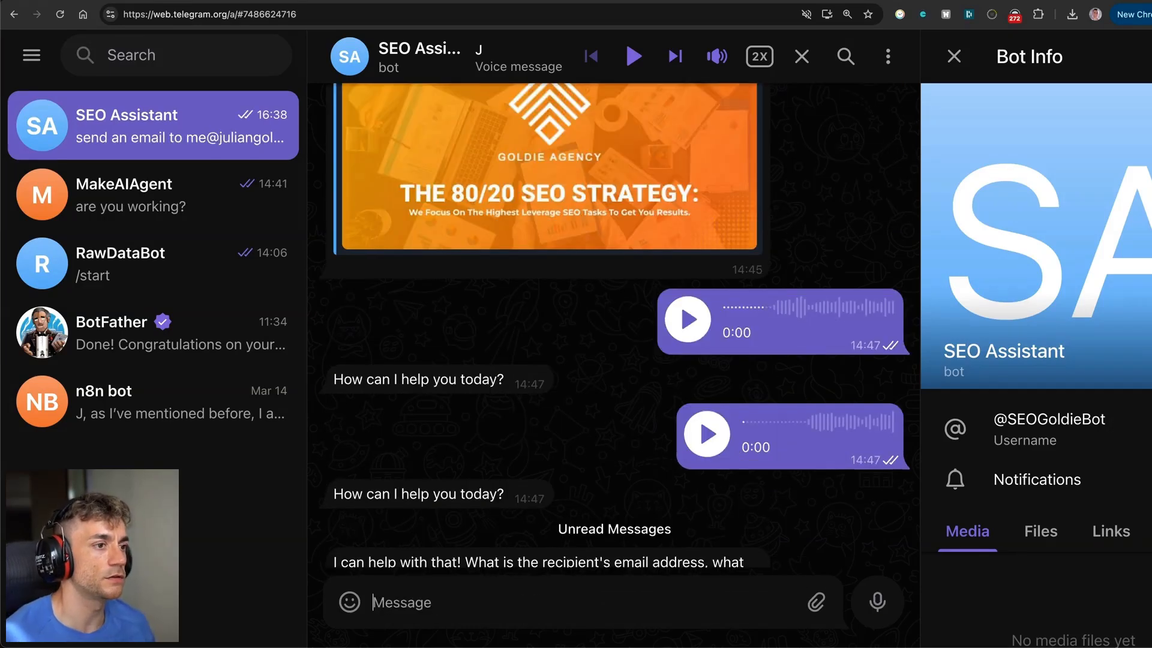
{"action": "left_click_drag", "start_coordinate": [336, 521], "coordinate": [673, 545]}
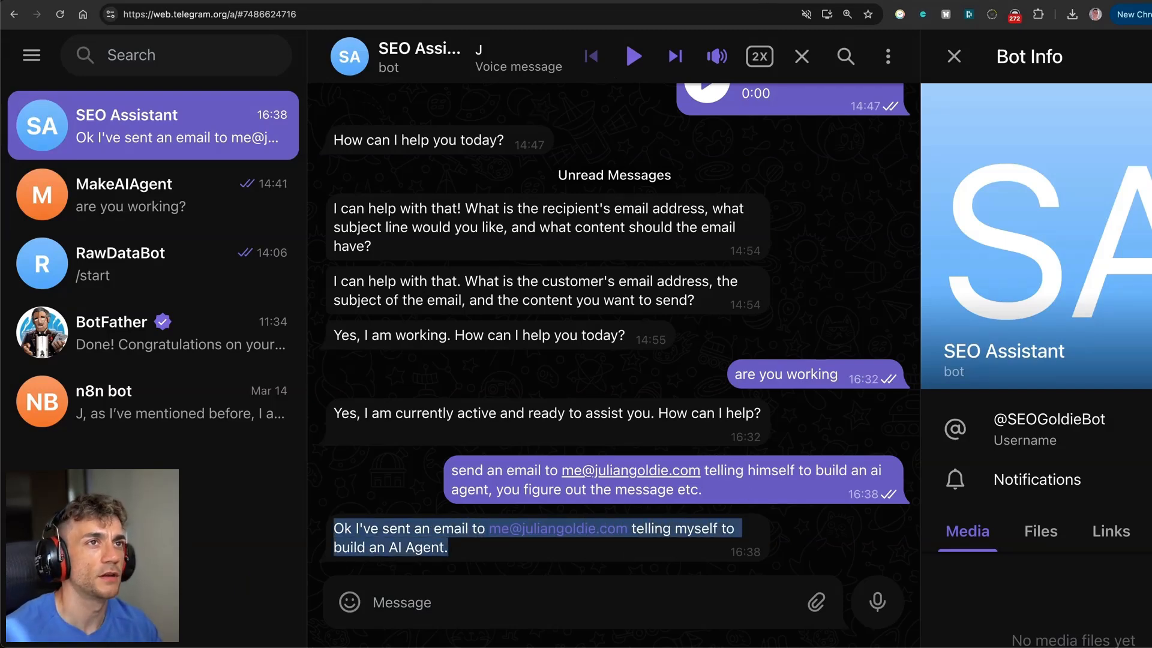
{"action": "left_click", "coordinate": [929, 0]}
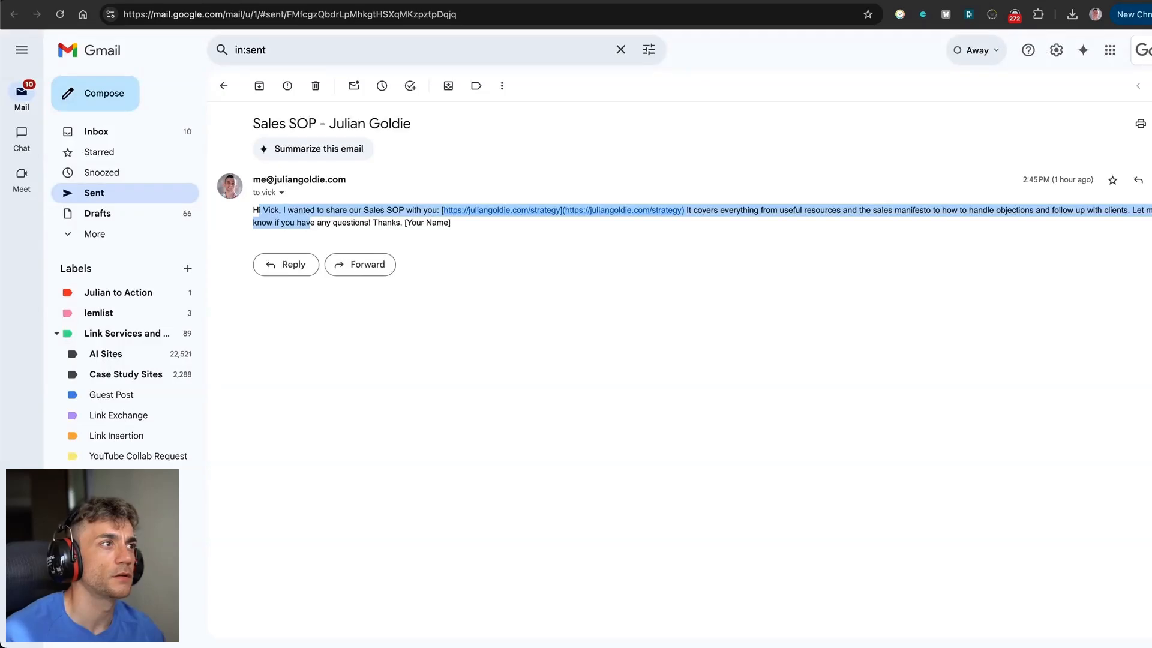
Check the newest 'Build an AI Agent' email in Gmail's sent mail, then return to the Make tab.
{"action": "left_click", "coordinate": [102, 200]}
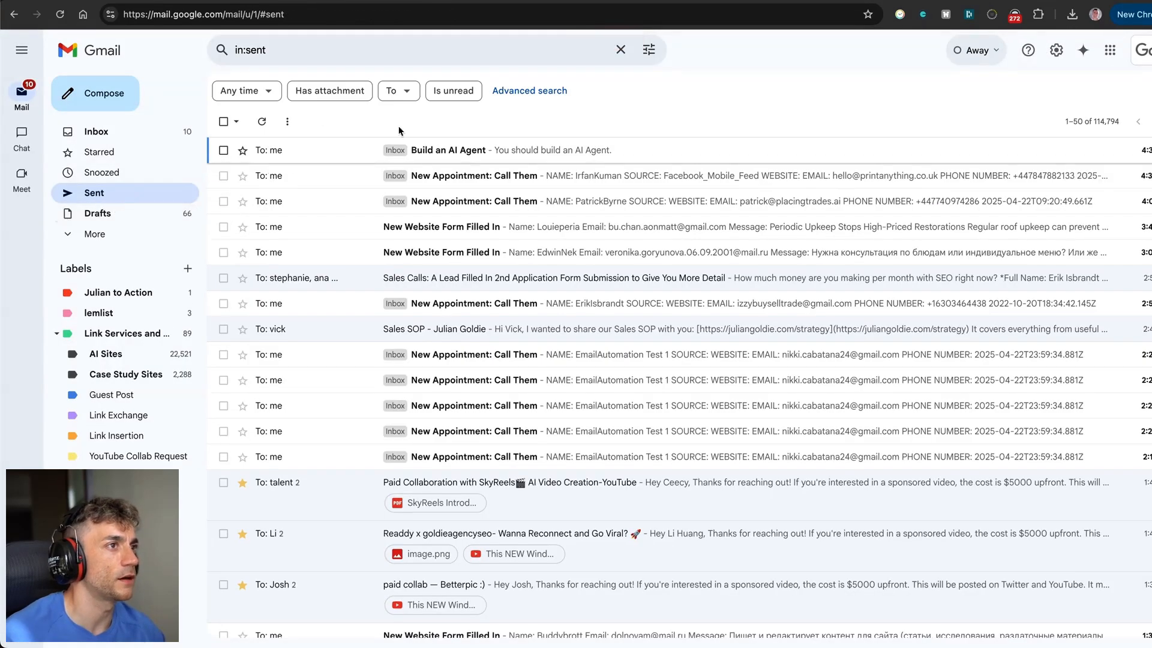
{"action": "left_click", "coordinate": [428, 151]}
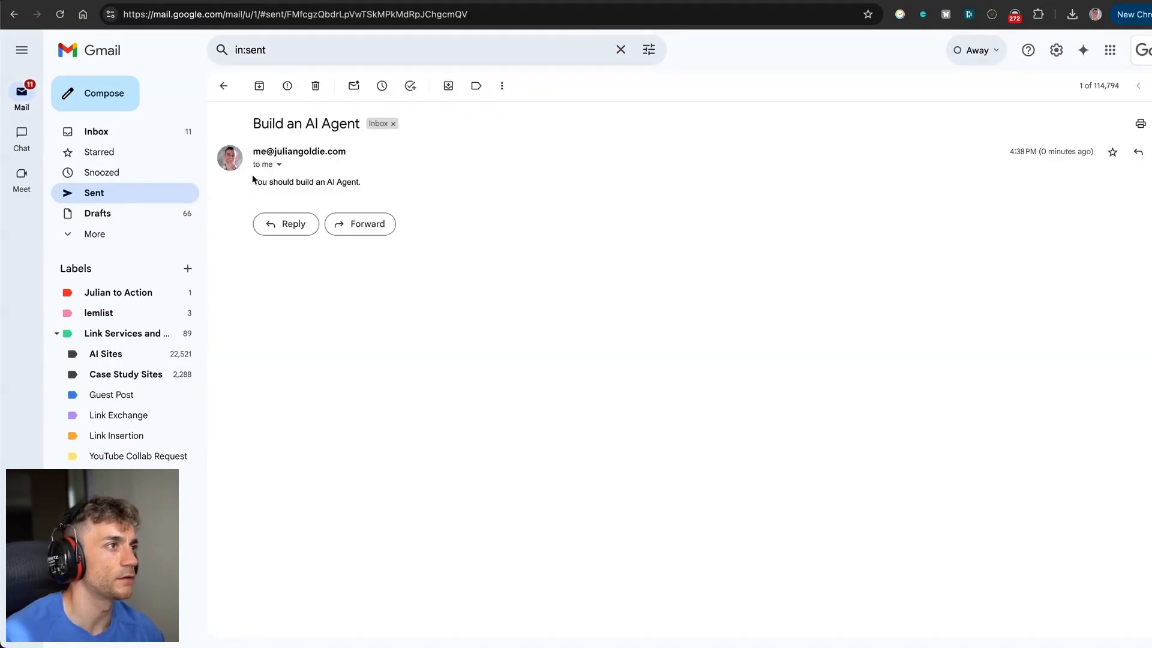
{"action": "left_click_drag", "start_coordinate": [250, 151], "coordinate": [378, 156]}
{"action": "left_click_drag", "start_coordinate": [294, 181], "coordinate": [385, 182]}
{"action": "left_click", "coordinate": [385, 182]}
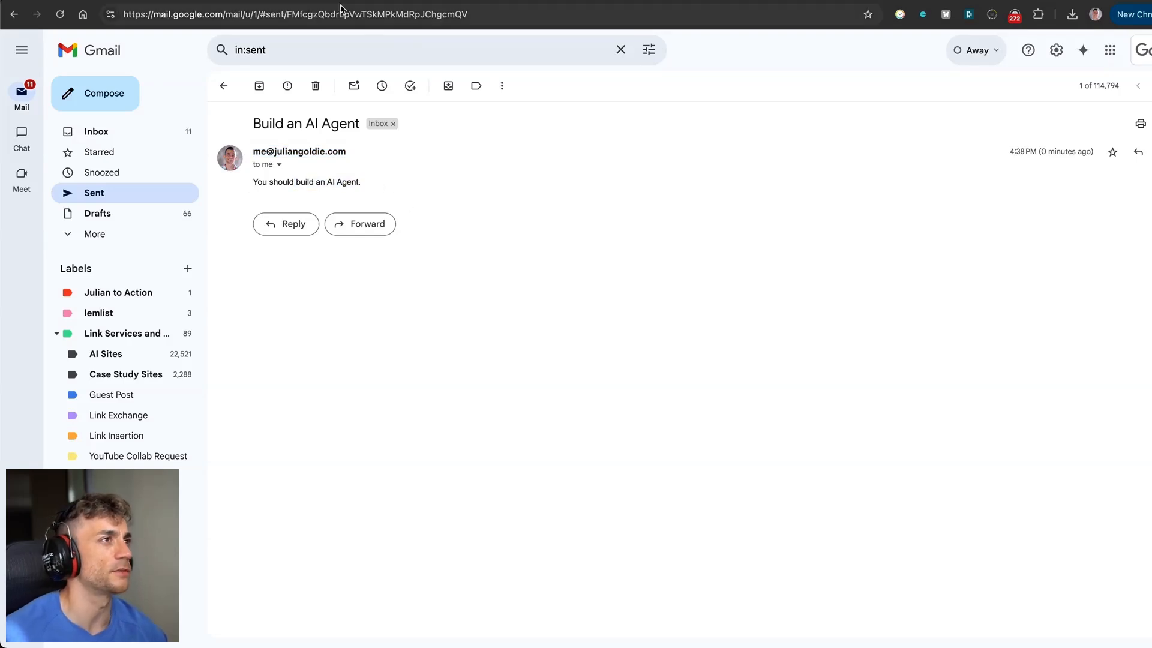
{"action": "left_click", "coordinate": [360, 1]}
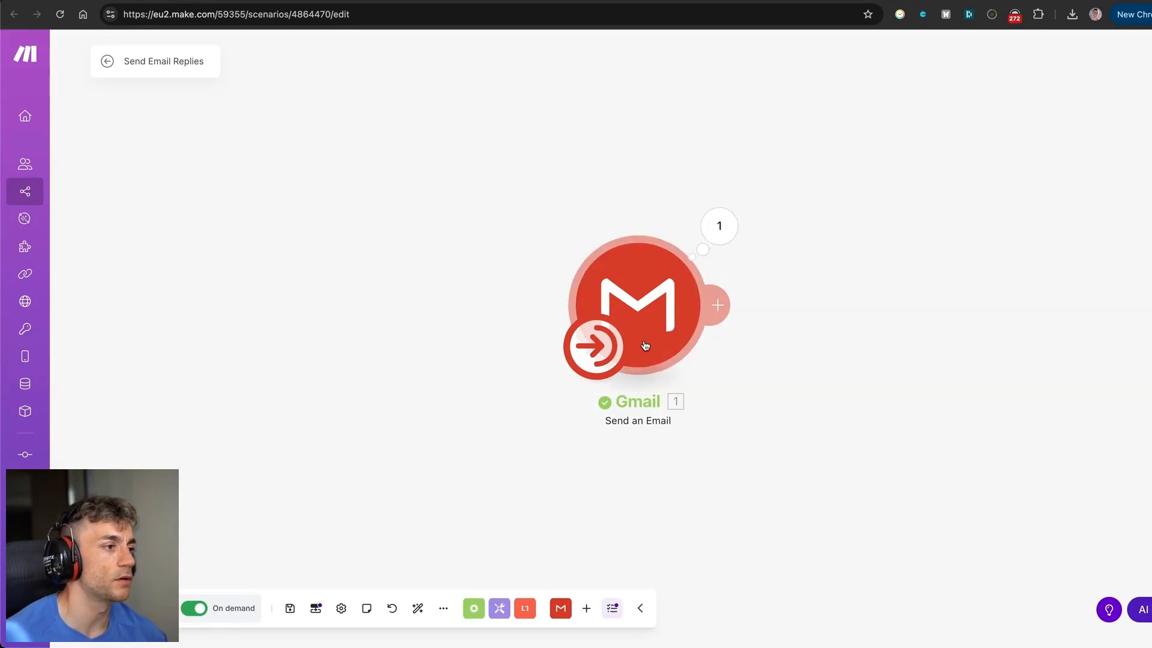
Move the Gmail module left, review its mapped fields, then view the scenario's three text inputs.
{"action": "left_click_drag", "start_coordinate": [643, 304], "coordinate": [511, 303]}
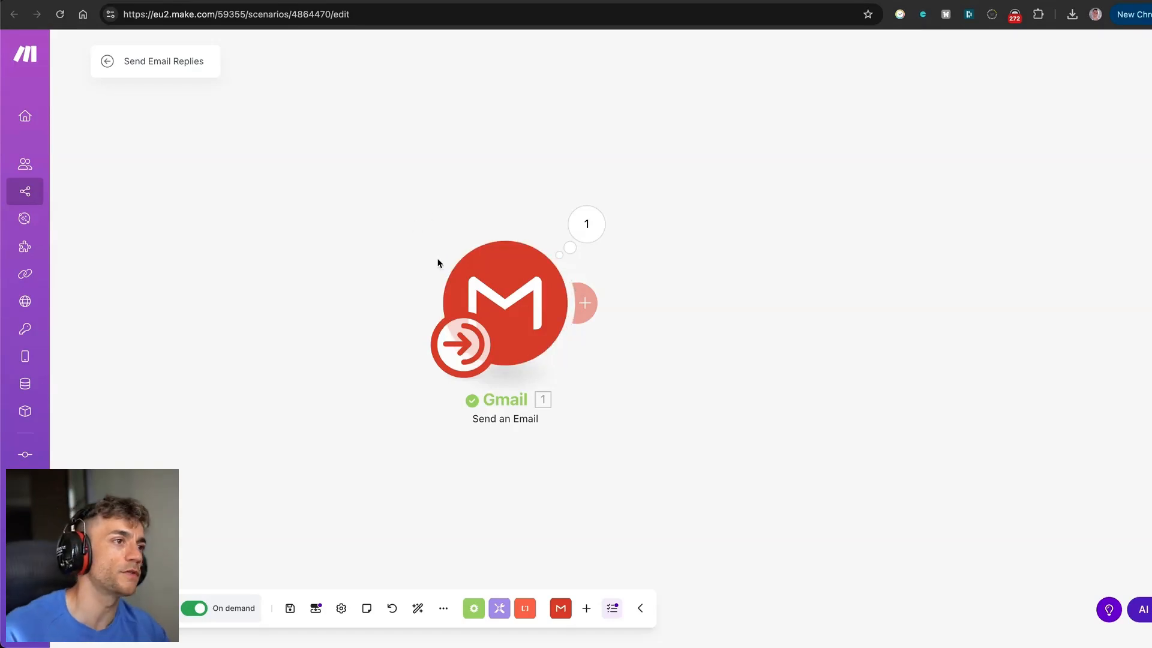
{"action": "left_click", "coordinate": [496, 286]}
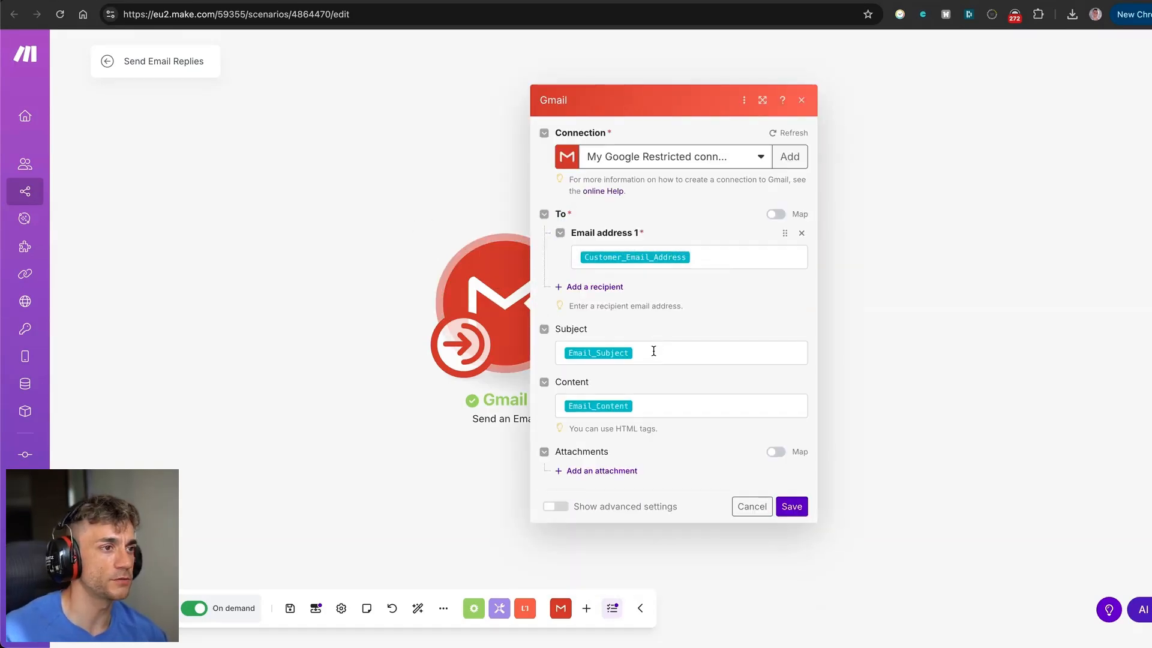
{"action": "left_click", "coordinate": [337, 292]}
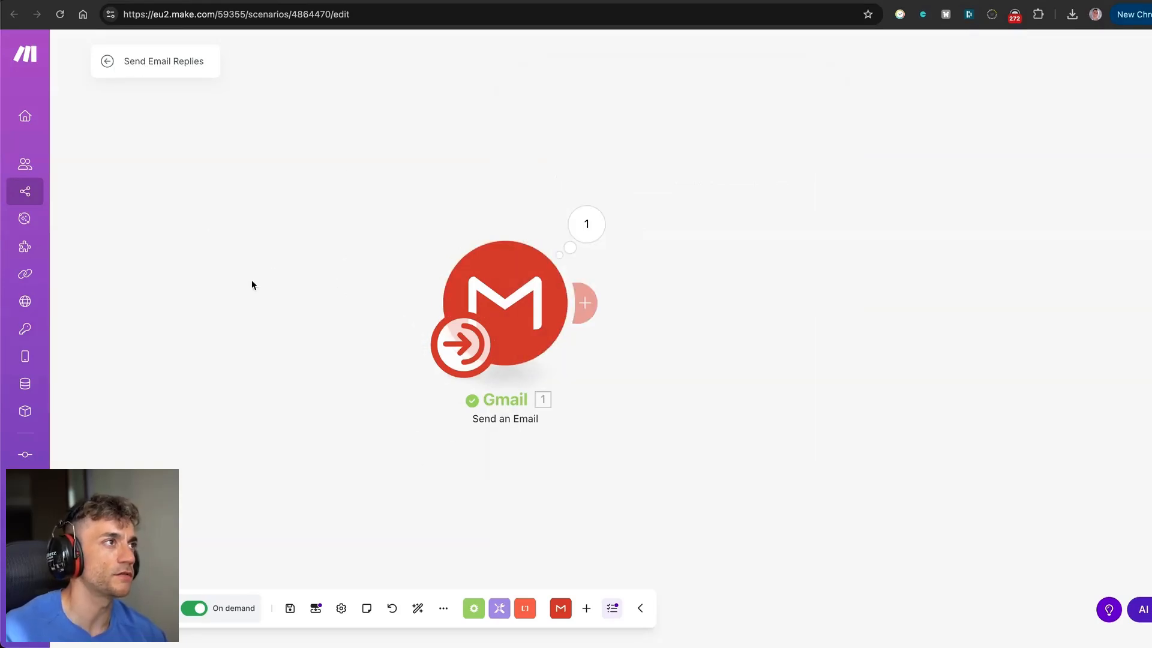
{"action": "left_click", "coordinate": [531, 364]}
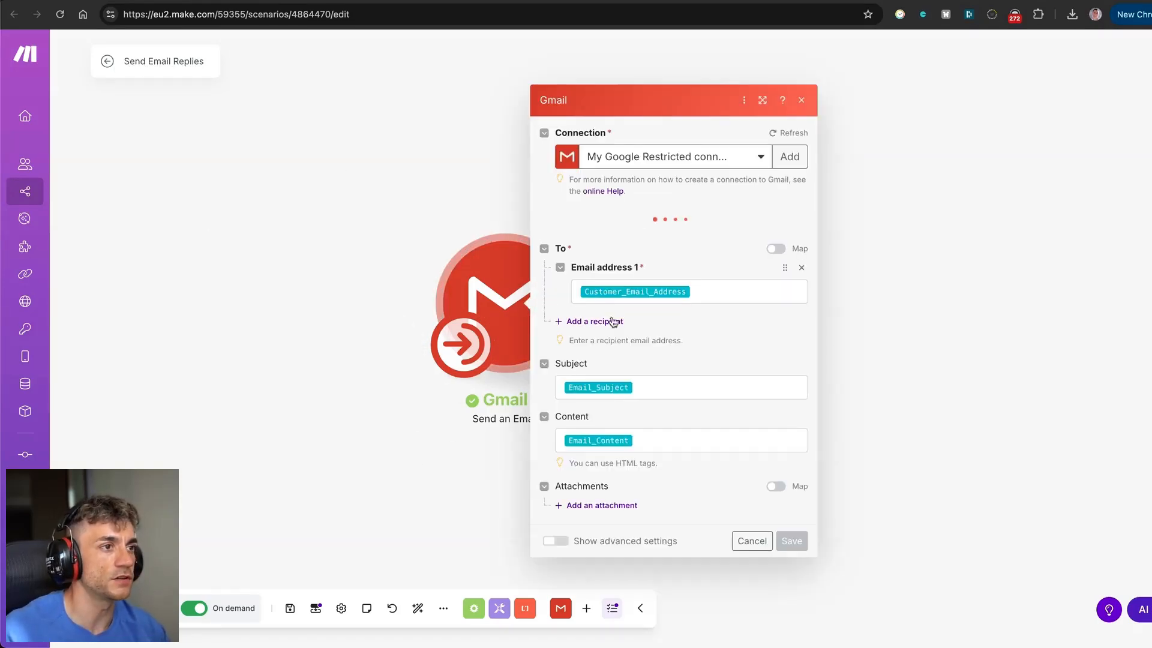
{"action": "key", "text": "Escape"}
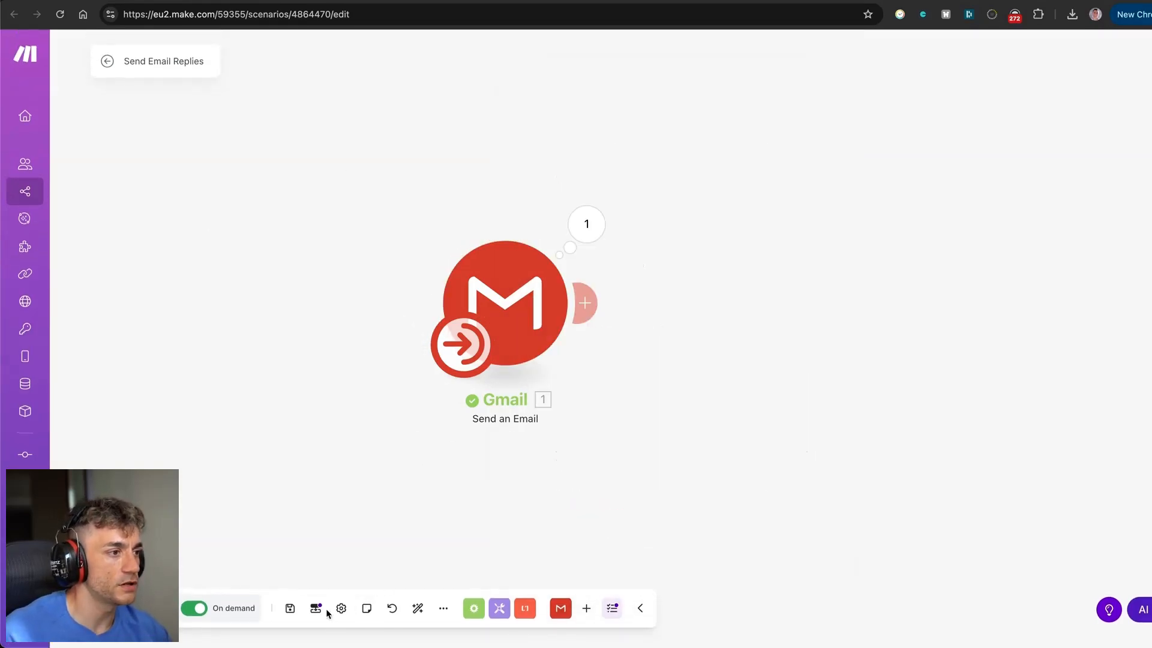
{"action": "left_click", "coordinate": [316, 608]}
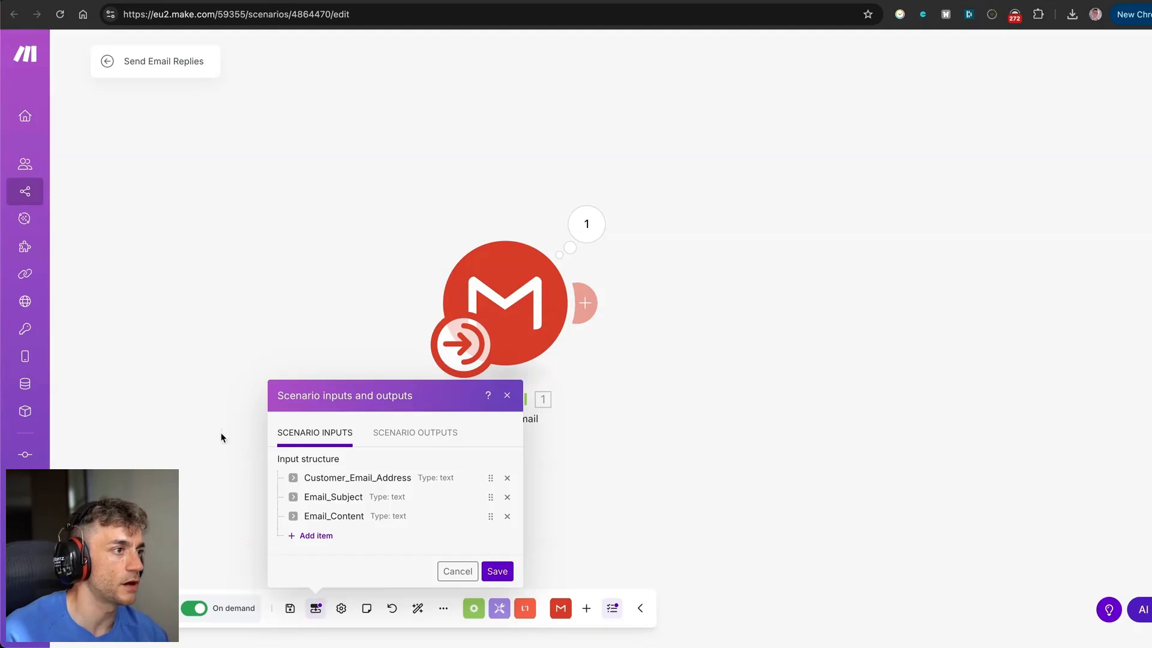
{"action": "left_click", "coordinate": [247, 458]}
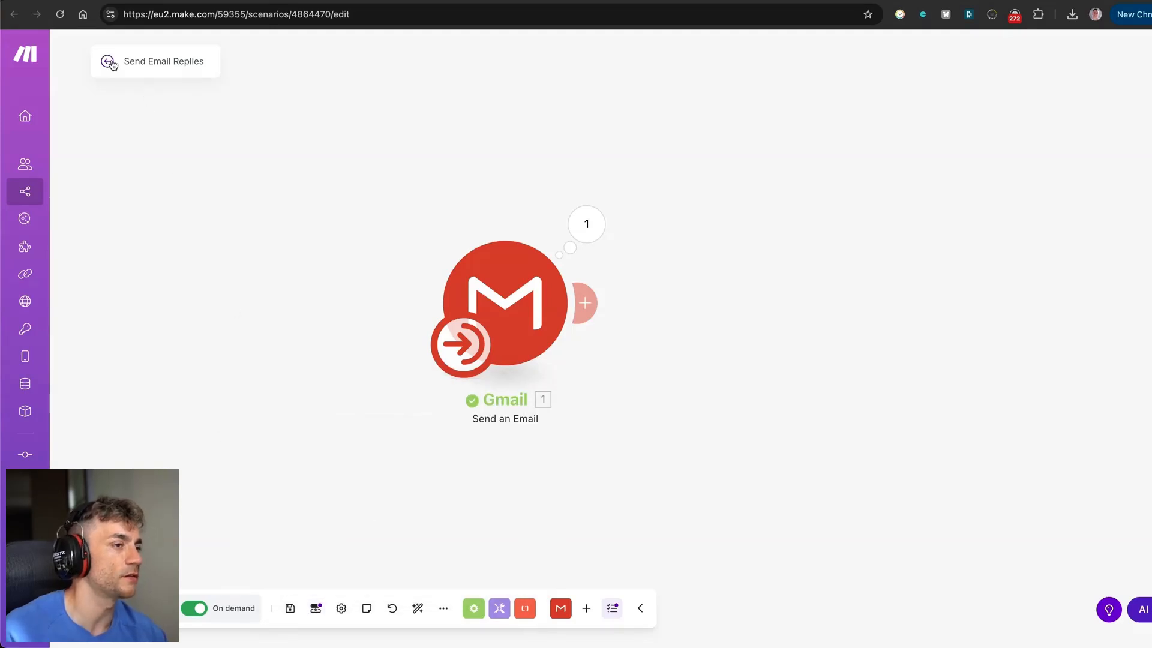
Start a new scenario from the All scenarios list with a WordPress Create a Post module.
{"action": "left_click", "coordinate": [110, 57]}
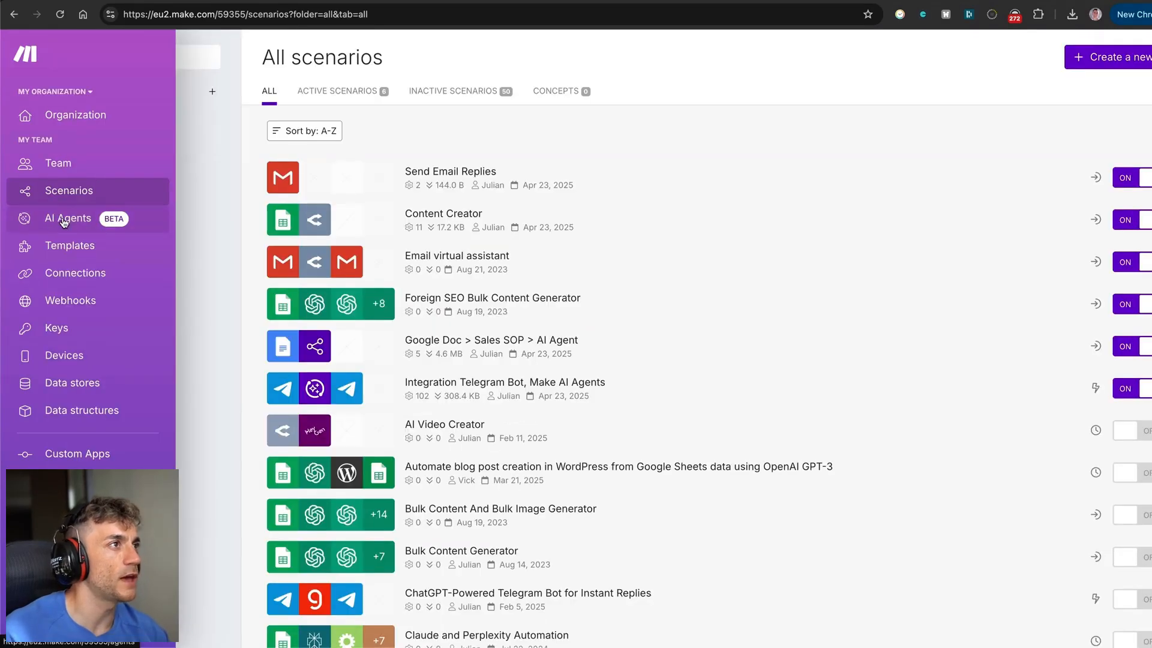
{"action": "left_click", "coordinate": [54, 217]}
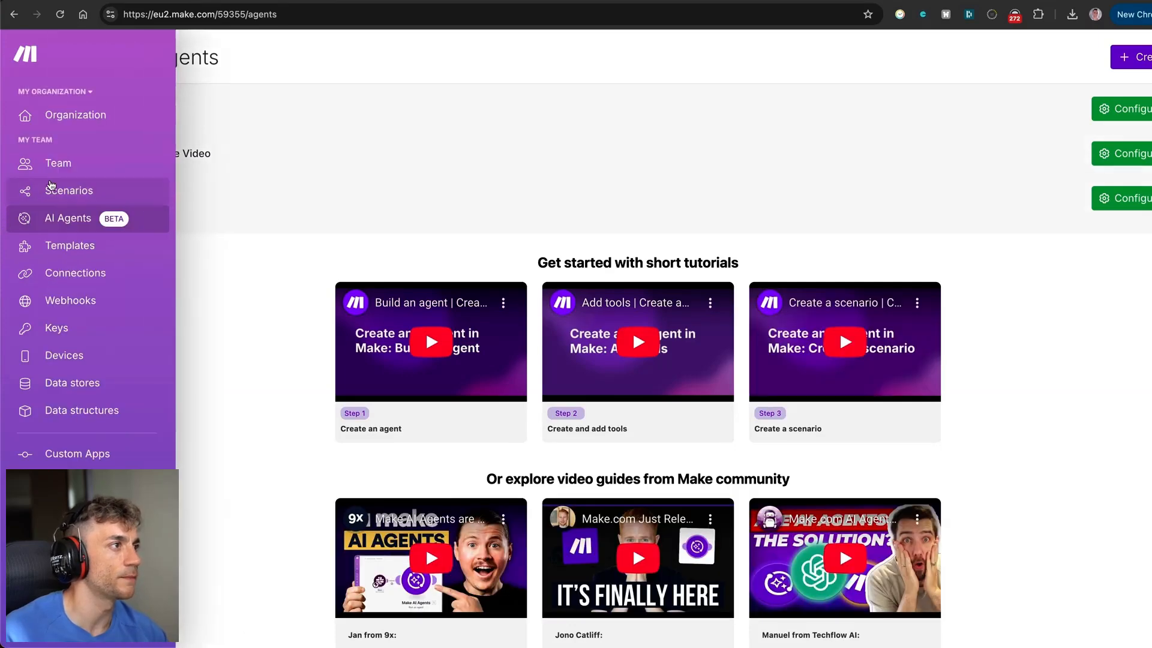
{"action": "left_click", "coordinate": [52, 188]}
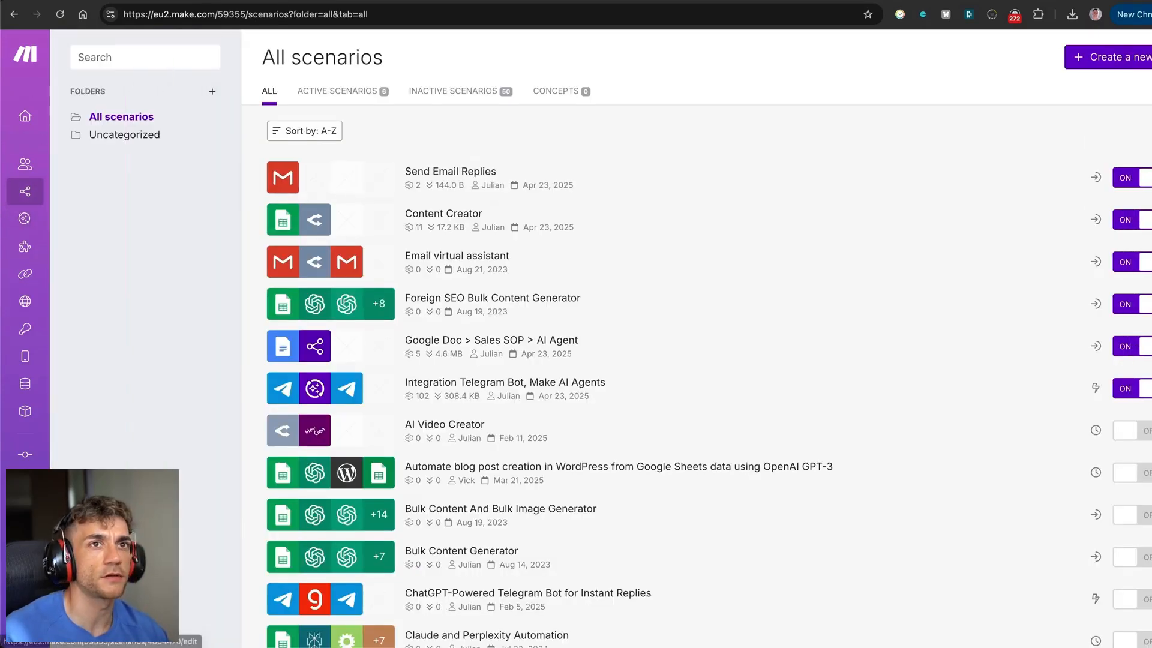
{"action": "left_click", "coordinate": [1140, 60]}
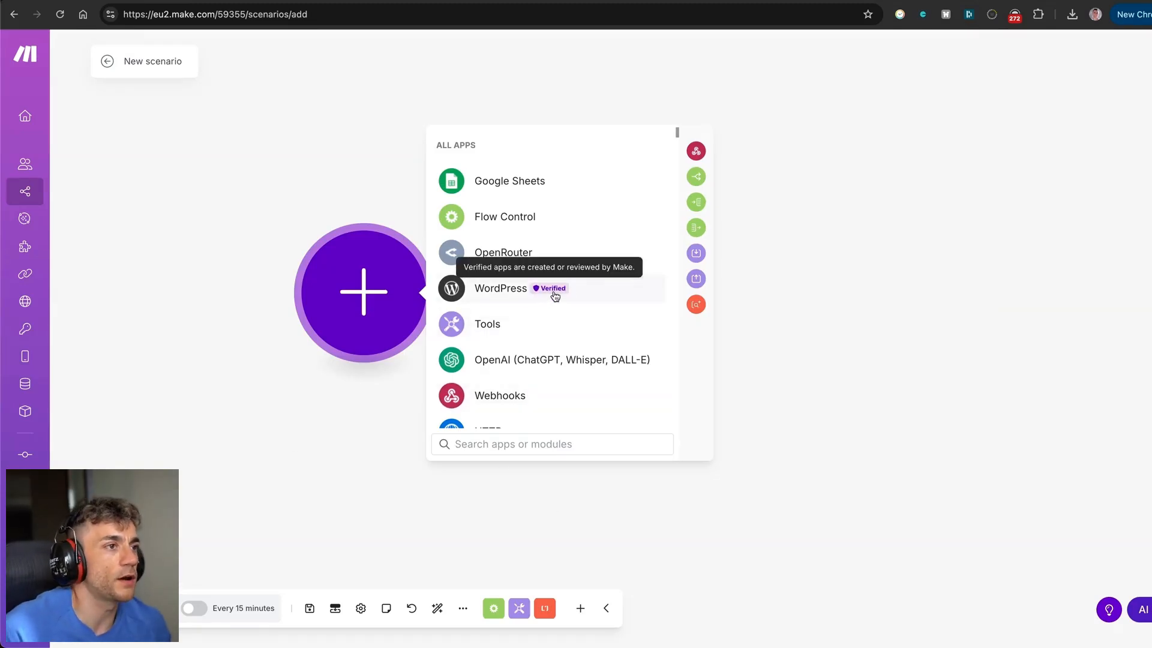
{"action": "left_click", "coordinate": [555, 295]}
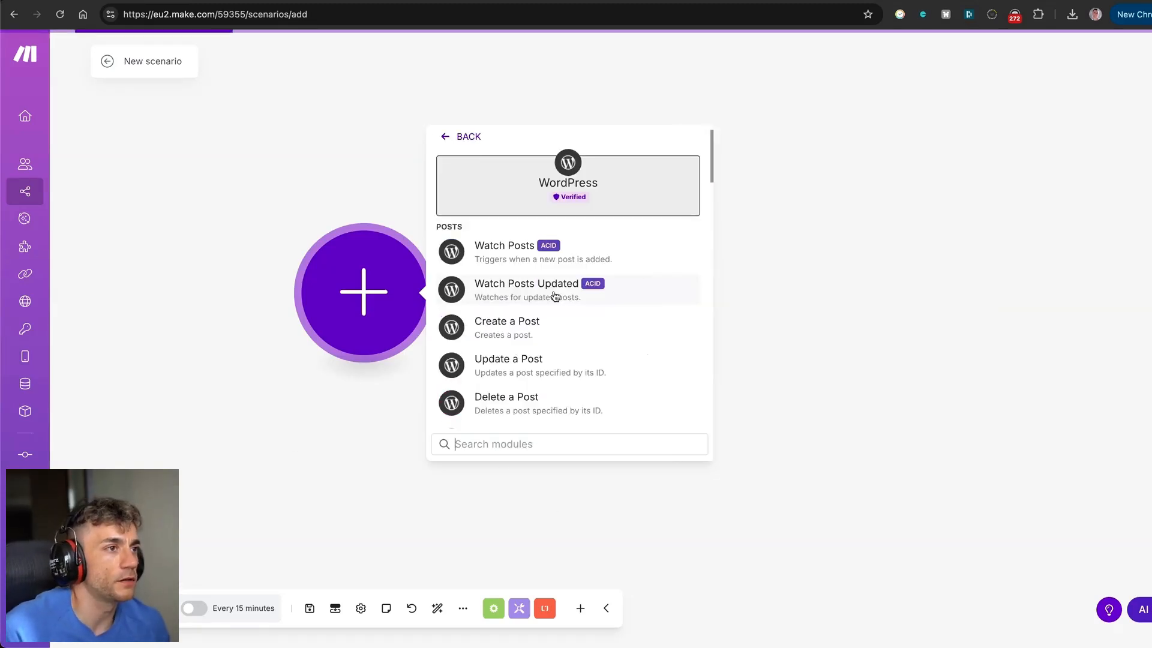
{"action": "left_click", "coordinate": [532, 325]}
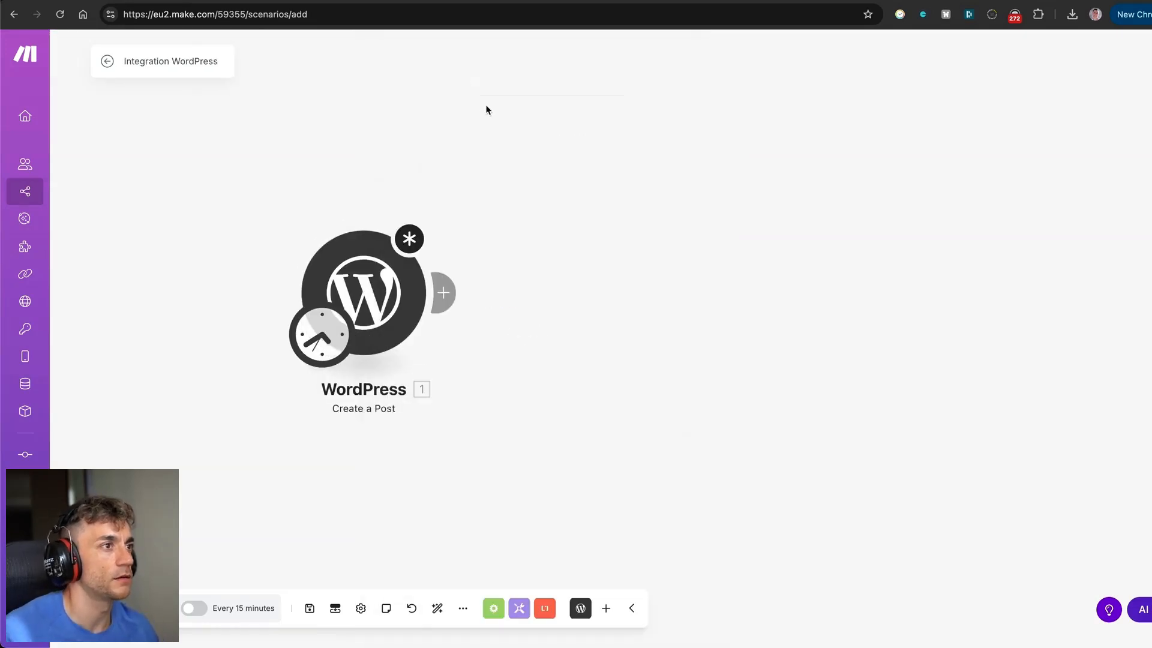
Switch the WordPress module to a different site connection, then go back to All scenarios.
{"action": "left_click", "coordinate": [196, 609]}
{"action": "left_click", "coordinate": [543, 191]}
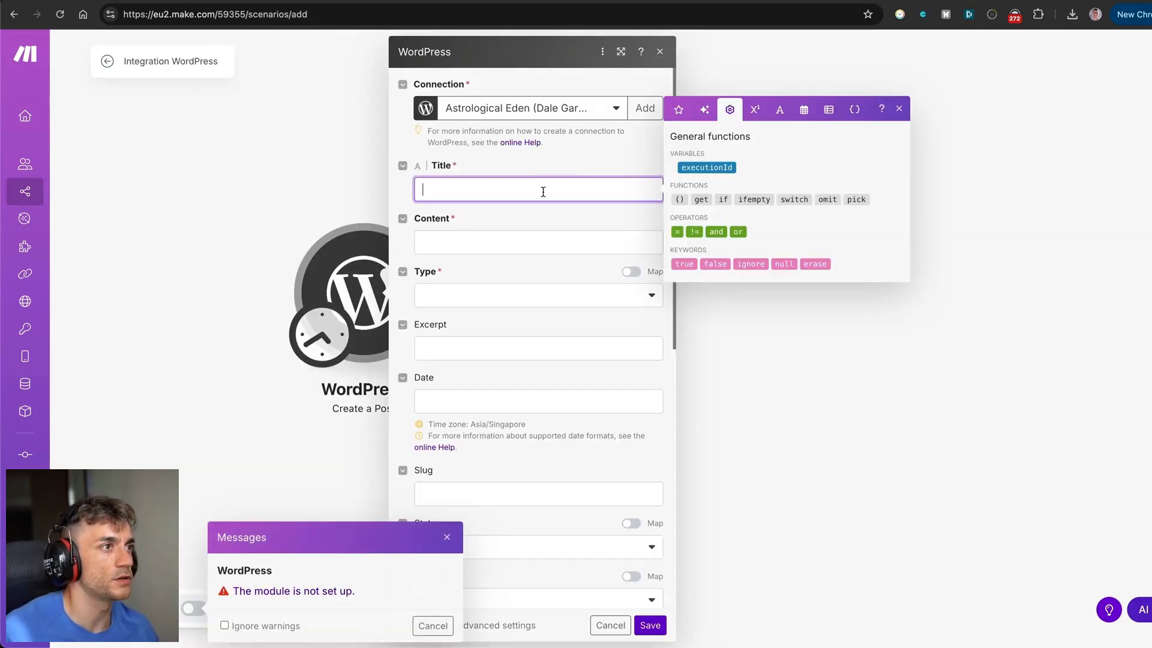
{"action": "left_click", "coordinate": [547, 114]}
{"action": "left_click", "coordinate": [523, 151]}
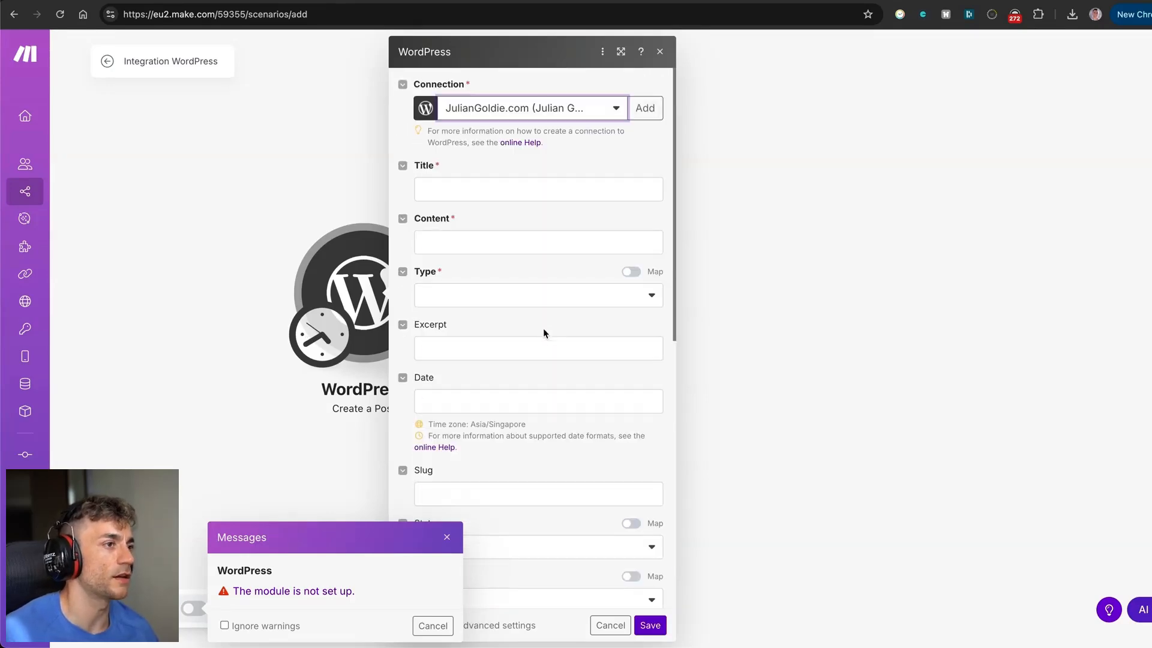
{"action": "left_click", "coordinate": [267, 197]}
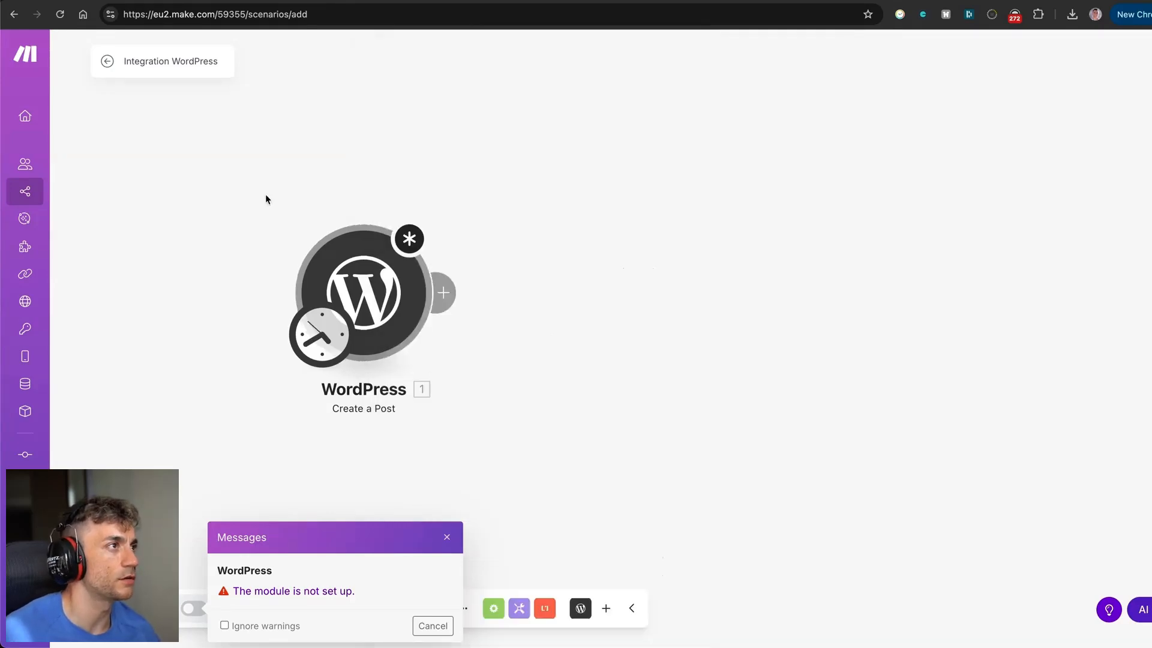
{"action": "left_click", "coordinate": [446, 536]}
{"action": "left_click", "coordinate": [107, 60]}
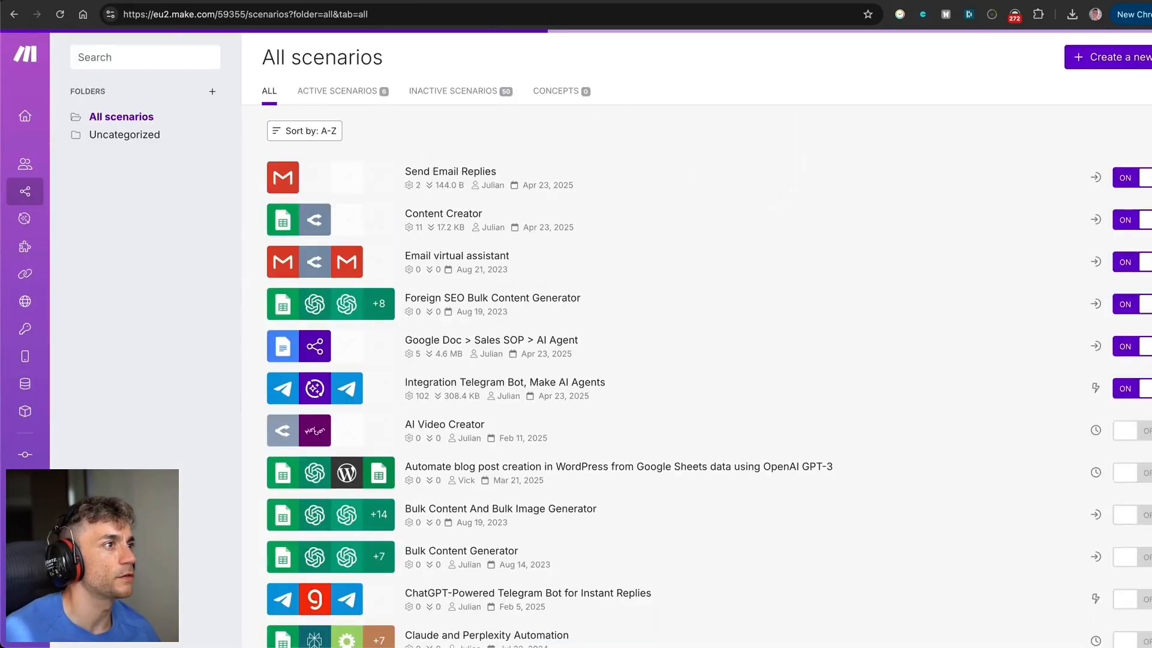
Open Send Email Replies and expand its Customer_Email_Address, Email_Subject and Email_Content inputs.
{"action": "left_click", "coordinate": [449, 171]}
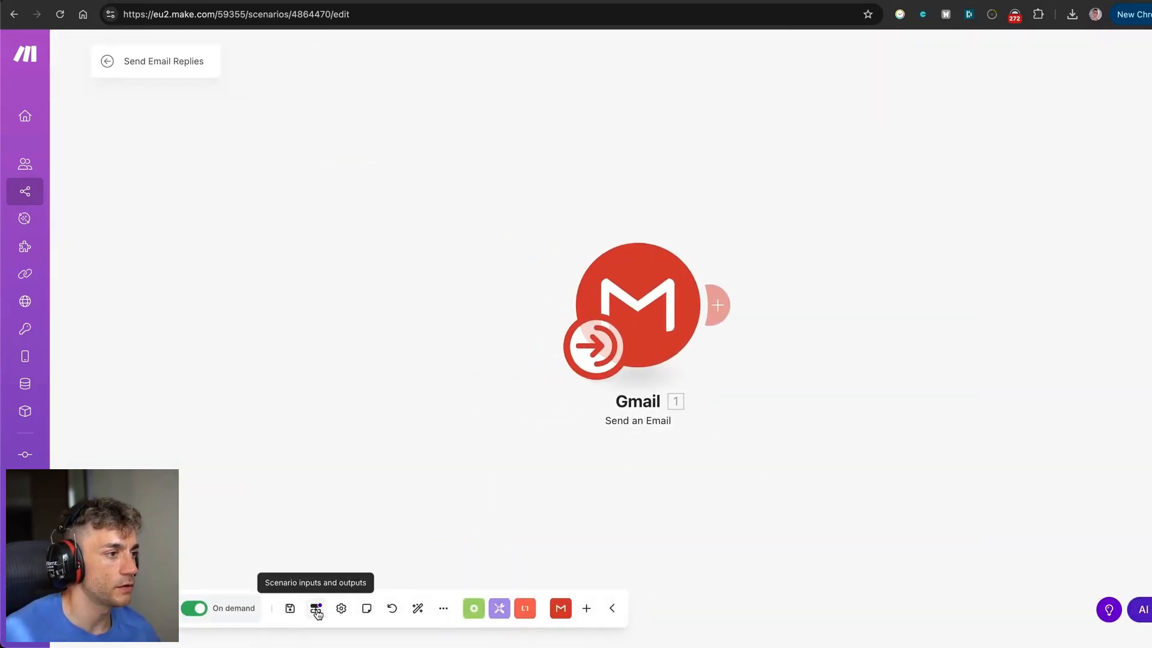
{"action": "left_click", "coordinate": [316, 610]}
{"action": "left_click", "coordinate": [293, 480]}
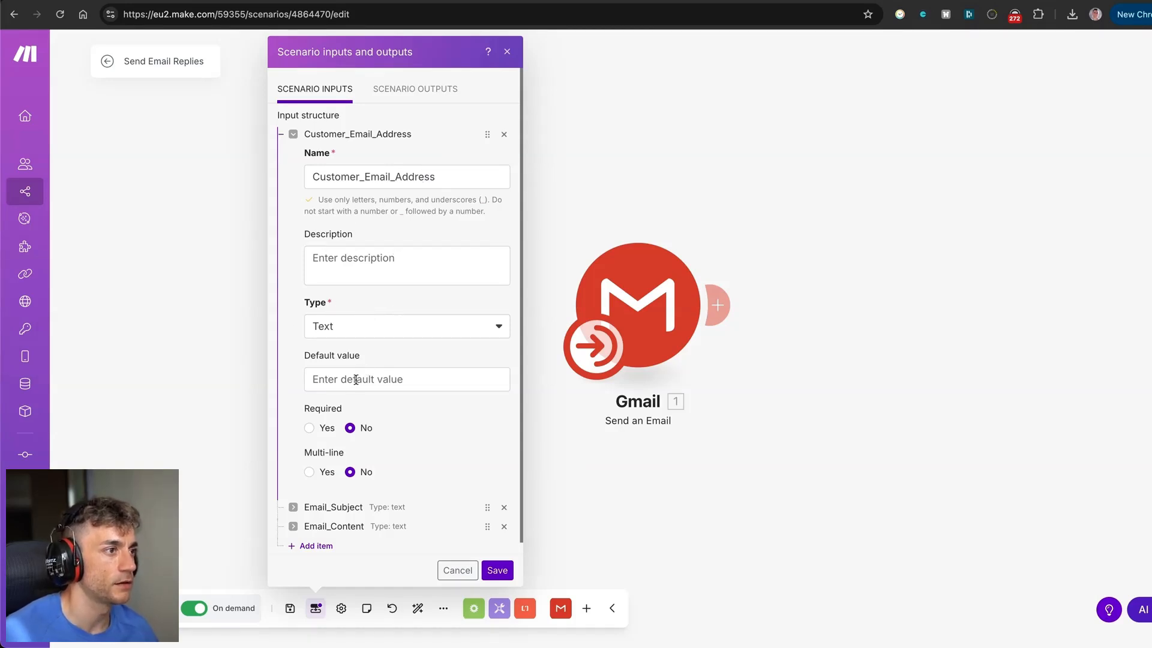
{"action": "scroll", "coordinate": [413, 399], "scroll_direction": "down", "scroll_amount": 1}
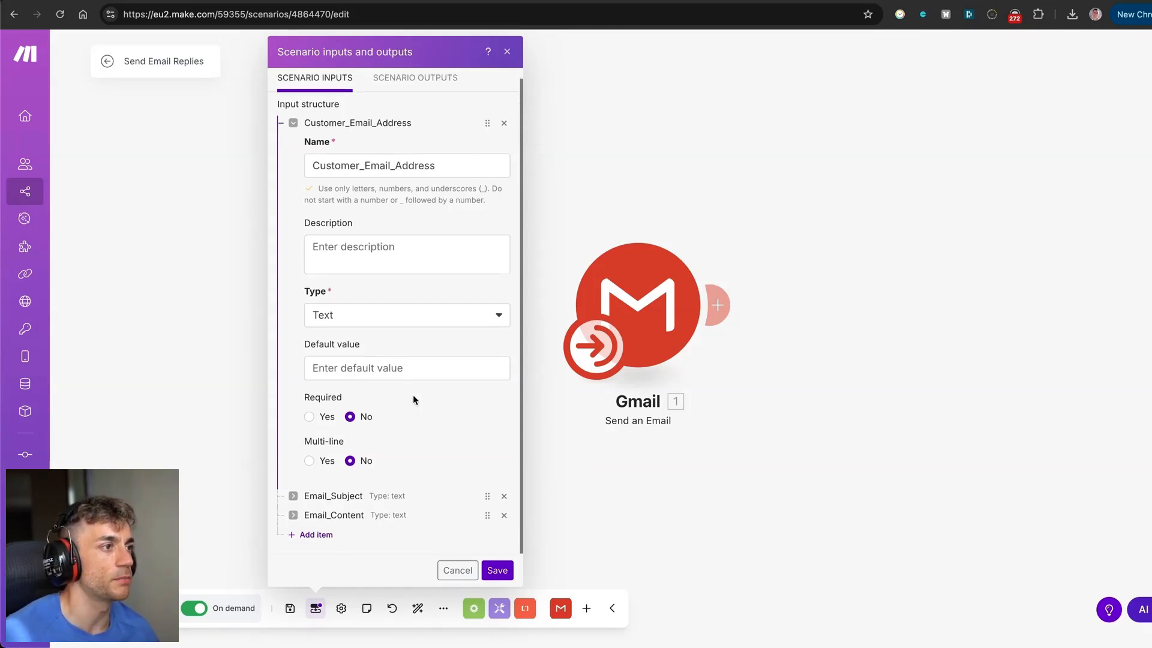
{"action": "left_click", "coordinate": [292, 495]}
{"action": "scroll", "coordinate": [334, 498], "scroll_direction": "down", "scroll_amount": 6}
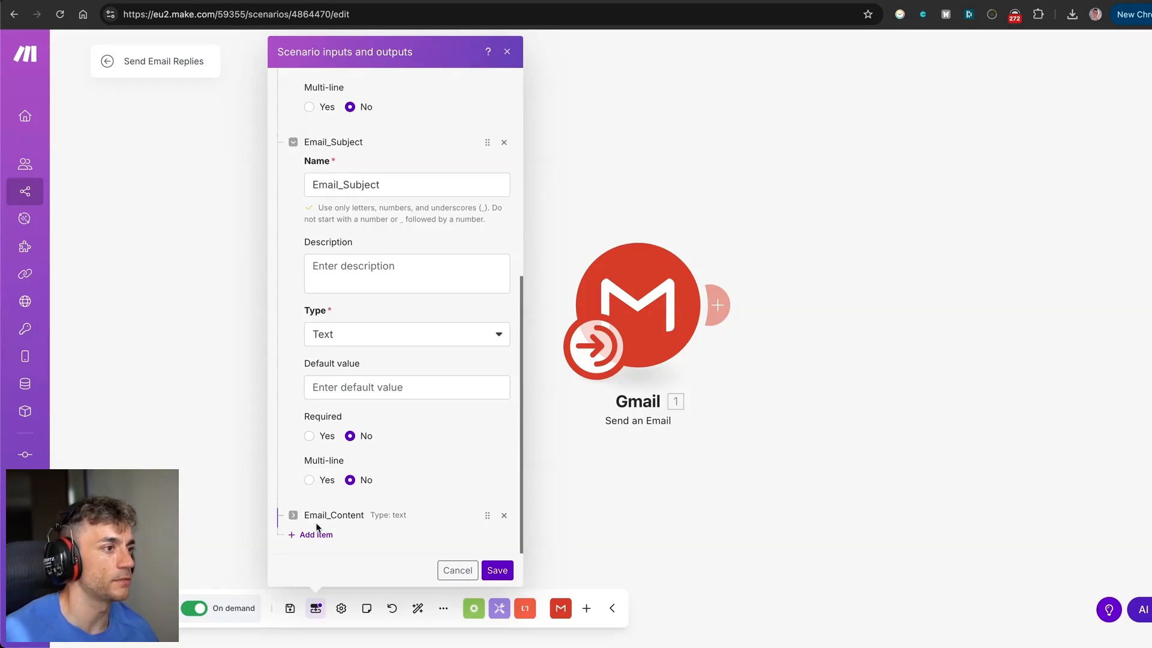
{"action": "left_click", "coordinate": [294, 518]}
{"action": "scroll", "coordinate": [412, 502], "scroll_direction": "down", "scroll_amount": 6}
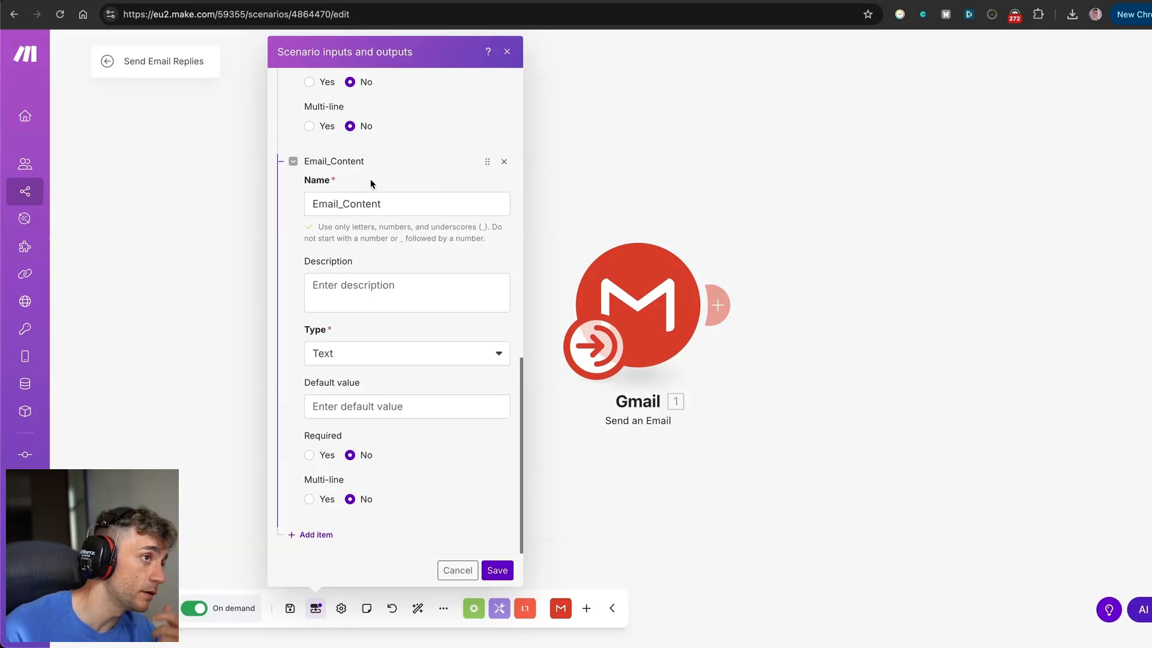
Select the Email_Content input name, close the inputs dialog, and bring up the Gmail module settings.
{"action": "left_click", "coordinate": [384, 203]}
{"action": "double_click", "coordinate": [385, 202]}
{"action": "left_click", "coordinate": [421, 326]}
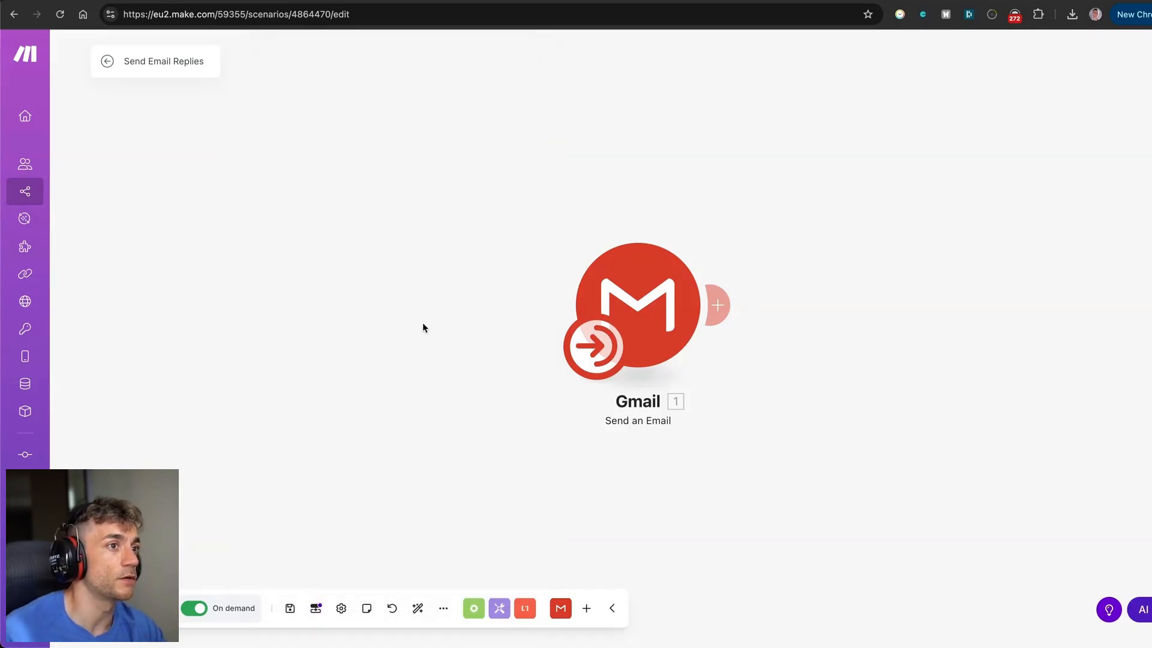
{"action": "left_click", "coordinate": [684, 303]}
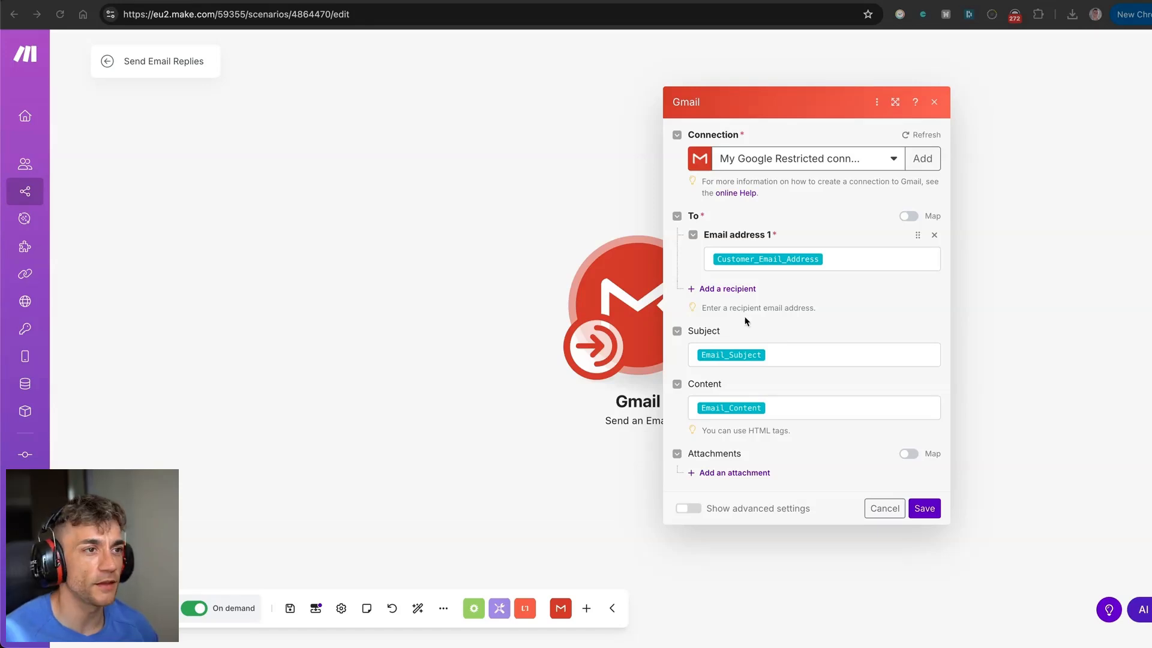
Move the Gmail module up and left on the canvas, checking its settings.
{"action": "left_click", "coordinate": [382, 159]}
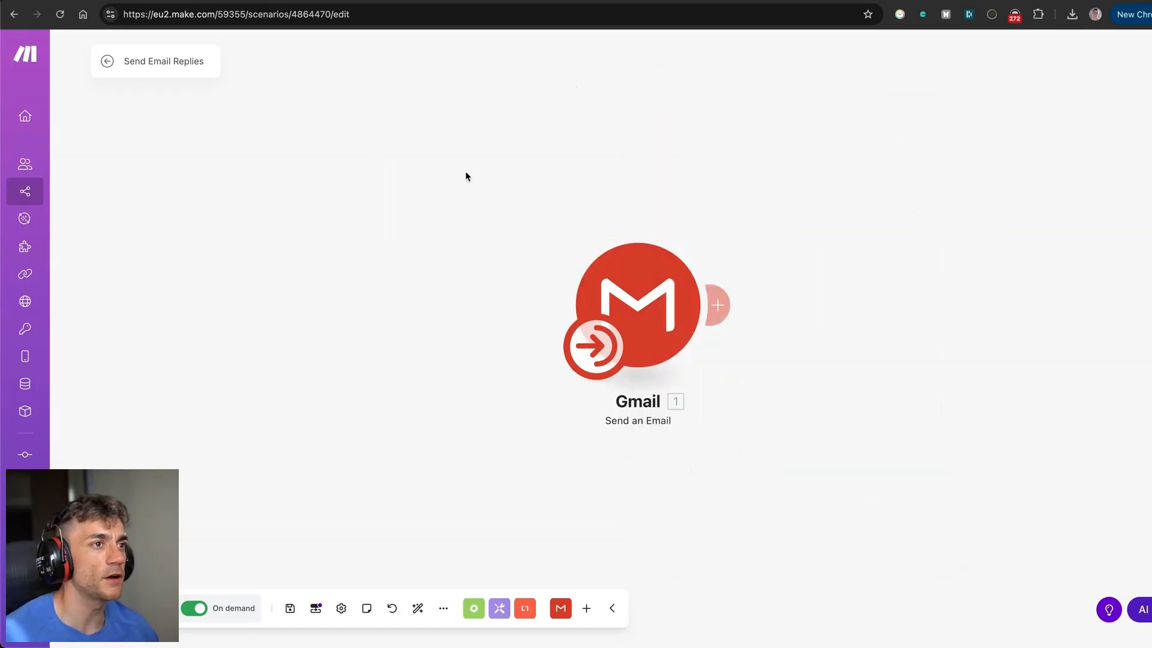
{"action": "left_click_drag", "start_coordinate": [644, 294], "coordinate": [439, 255]}
{"action": "left_click", "coordinate": [441, 255]}
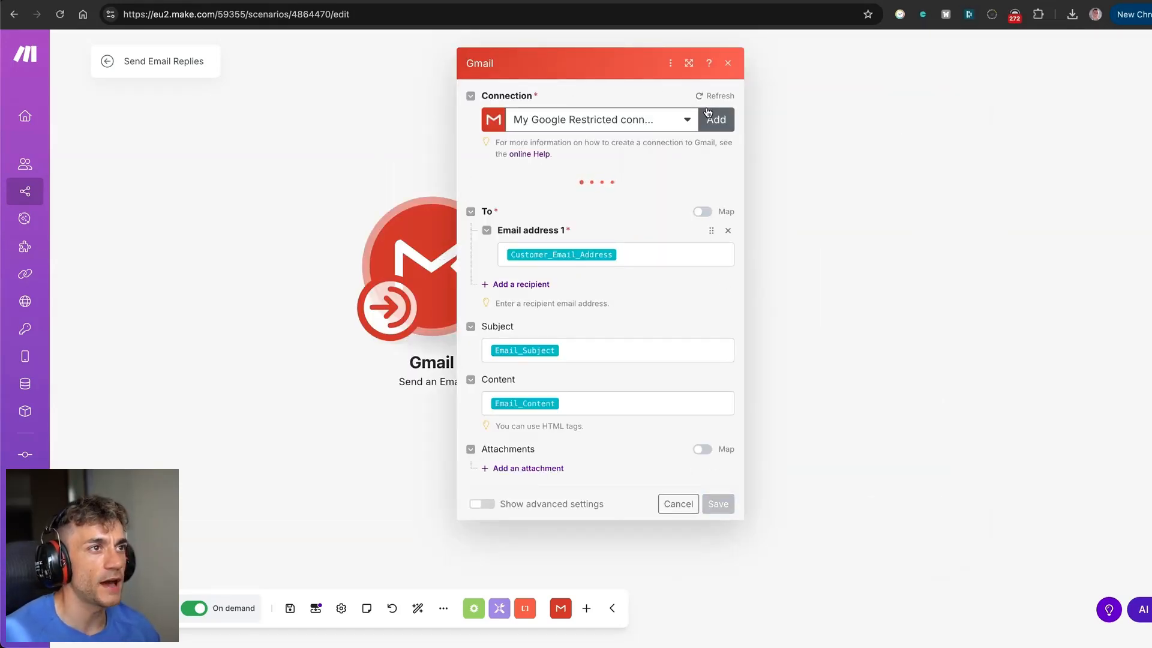
{"action": "left_click", "coordinate": [792, 201]}
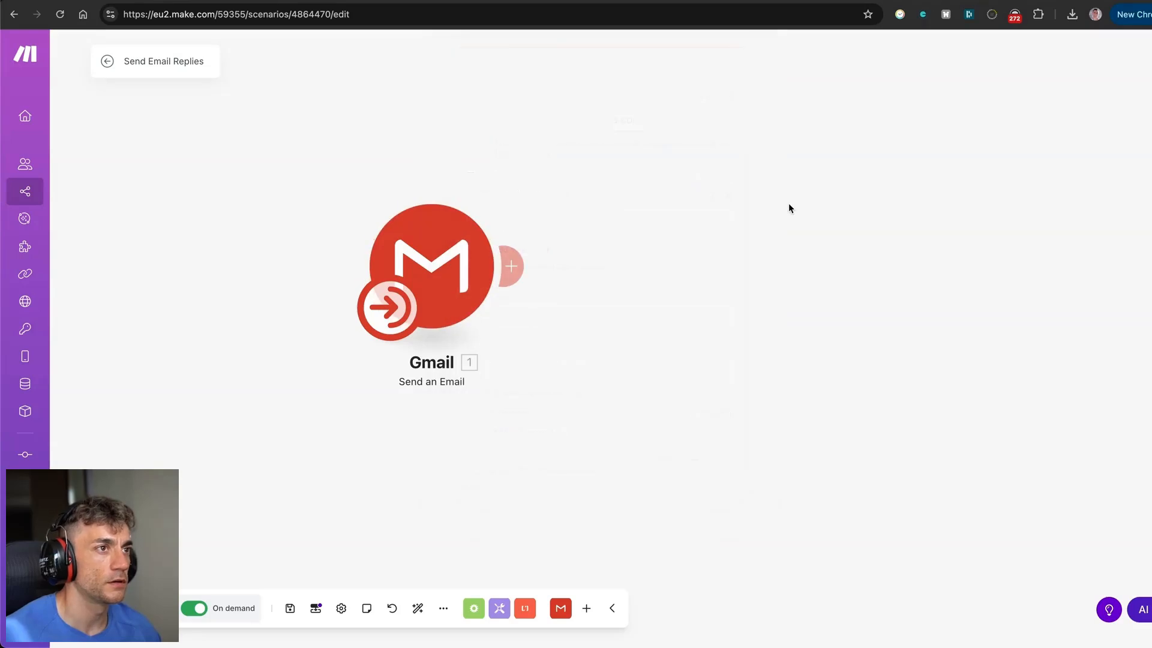
Try adding a Gmail Send an Email module from the canvas menu, discard it, and reopen the existing one.
{"action": "right_click", "coordinate": [795, 205]}
{"action": "left_click", "coordinate": [567, 190]}
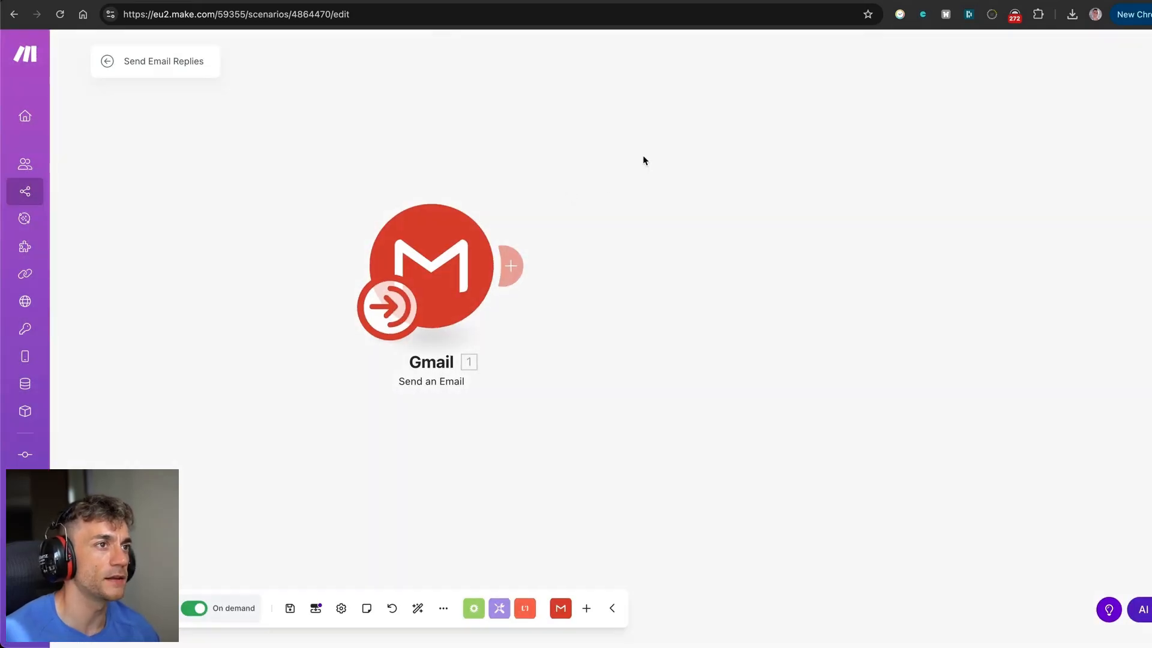
{"action": "right_click", "coordinate": [714, 205]}
{"action": "left_click", "coordinate": [767, 213]}
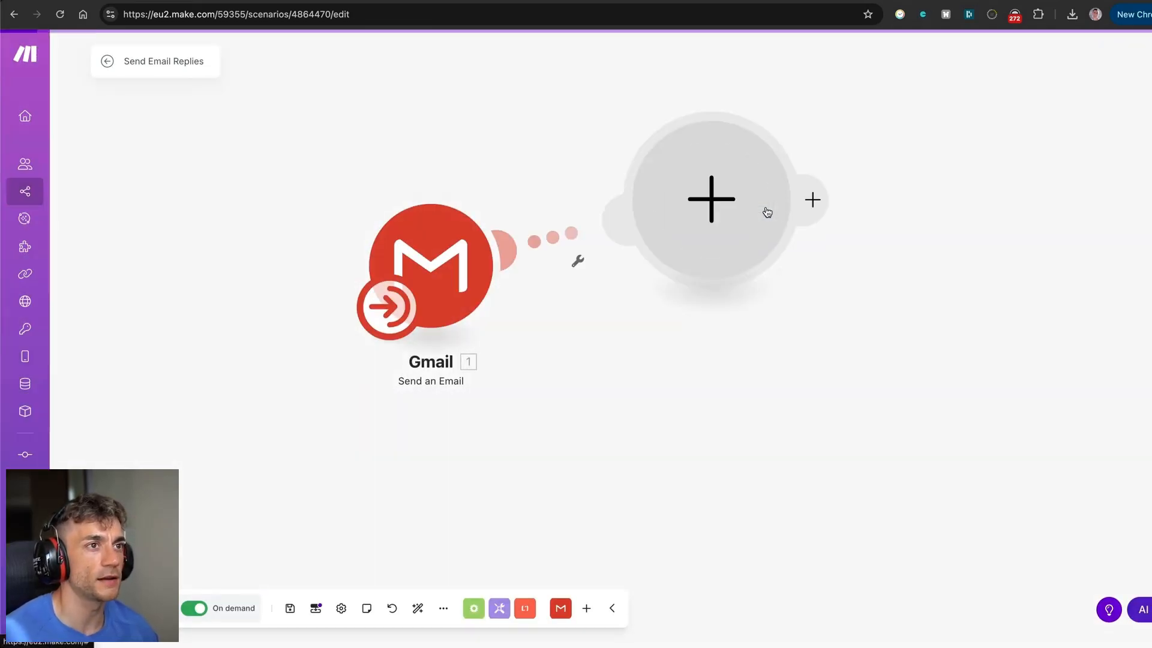
{"action": "left_click", "coordinate": [833, 88]}
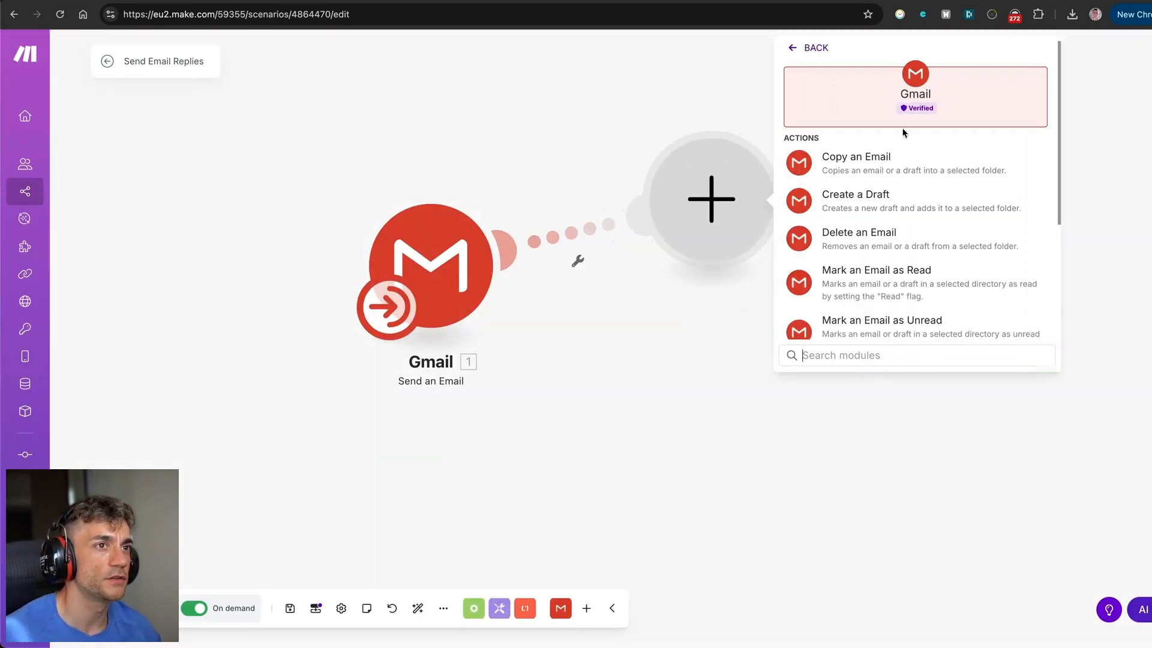
{"action": "scroll", "coordinate": [903, 216], "scroll_direction": "down", "scroll_amount": 3}
{"action": "scroll", "coordinate": [904, 218], "scroll_direction": "down", "scroll_amount": 1}
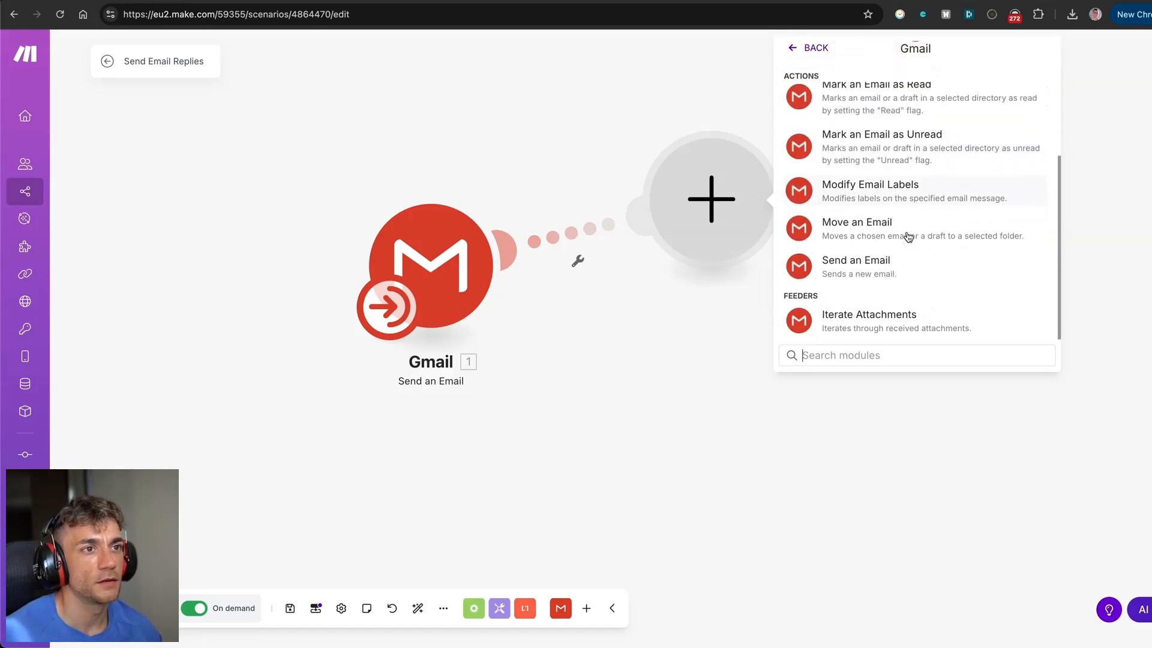
{"action": "left_click", "coordinate": [849, 270]}
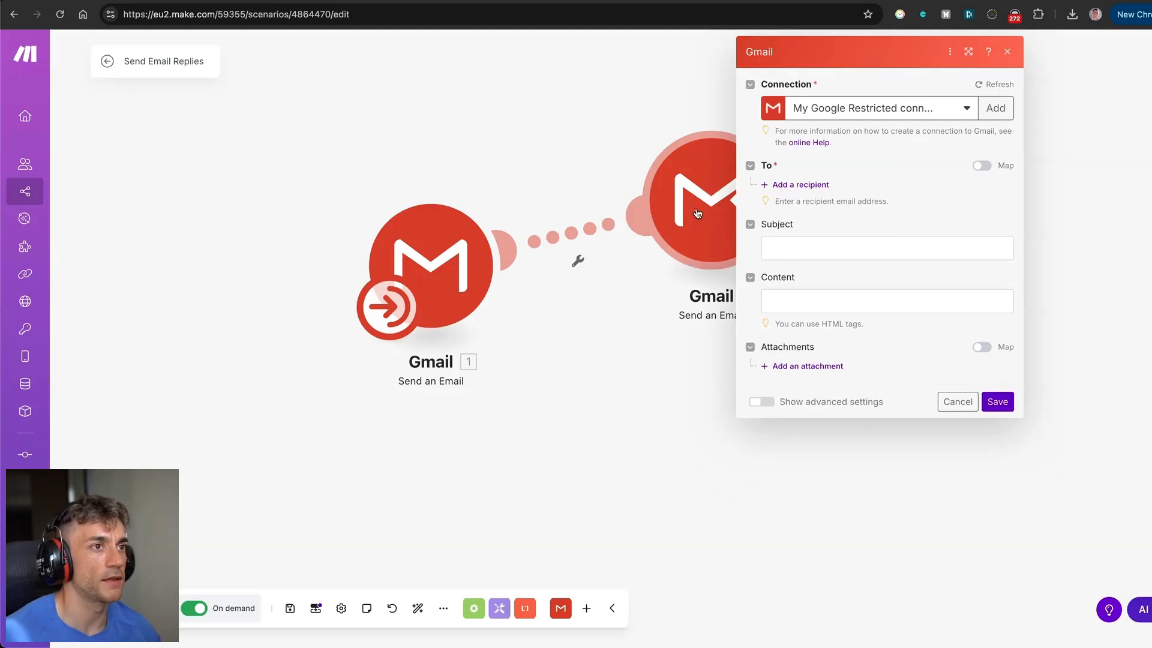
{"action": "left_click", "coordinate": [672, 350]}
{"action": "left_click", "coordinate": [435, 253]}
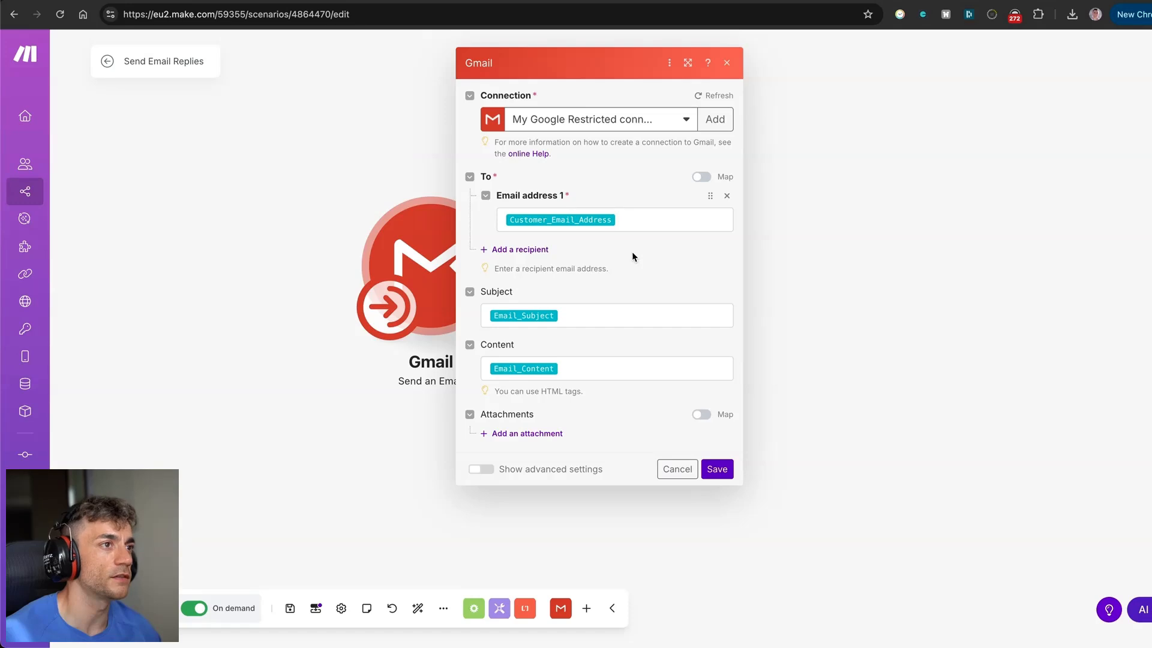
Show the custom and system variables for Email address 1 and map Customer_Email_Address as the recipient.
{"action": "left_click", "coordinate": [633, 219]}
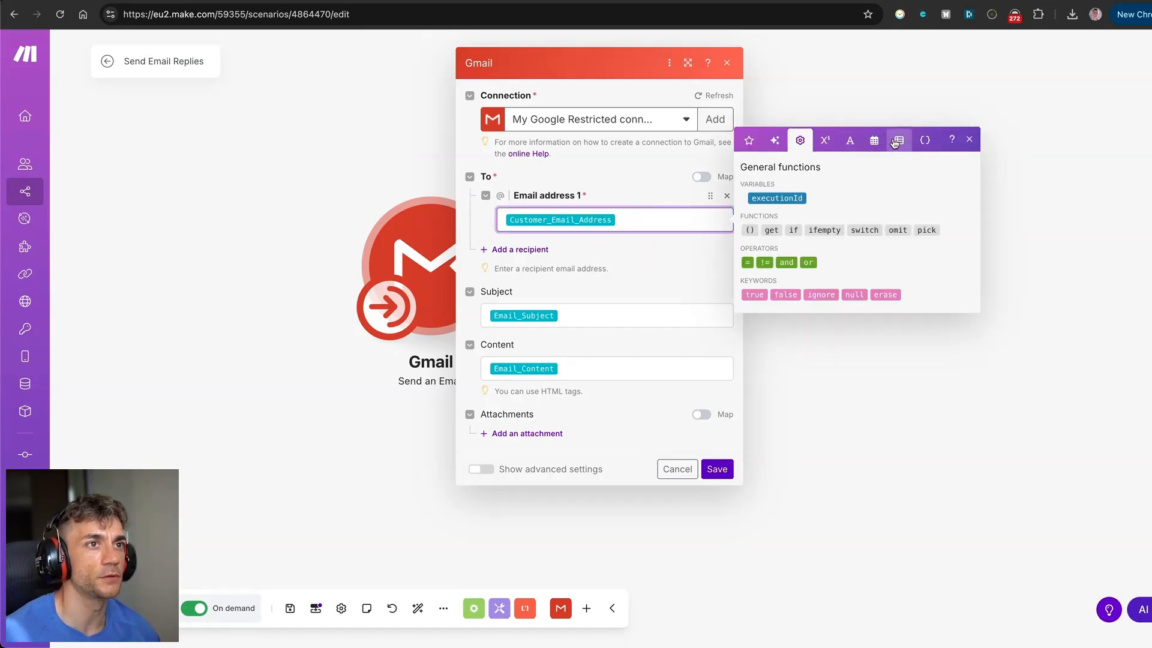
{"action": "left_click", "coordinate": [925, 140]}
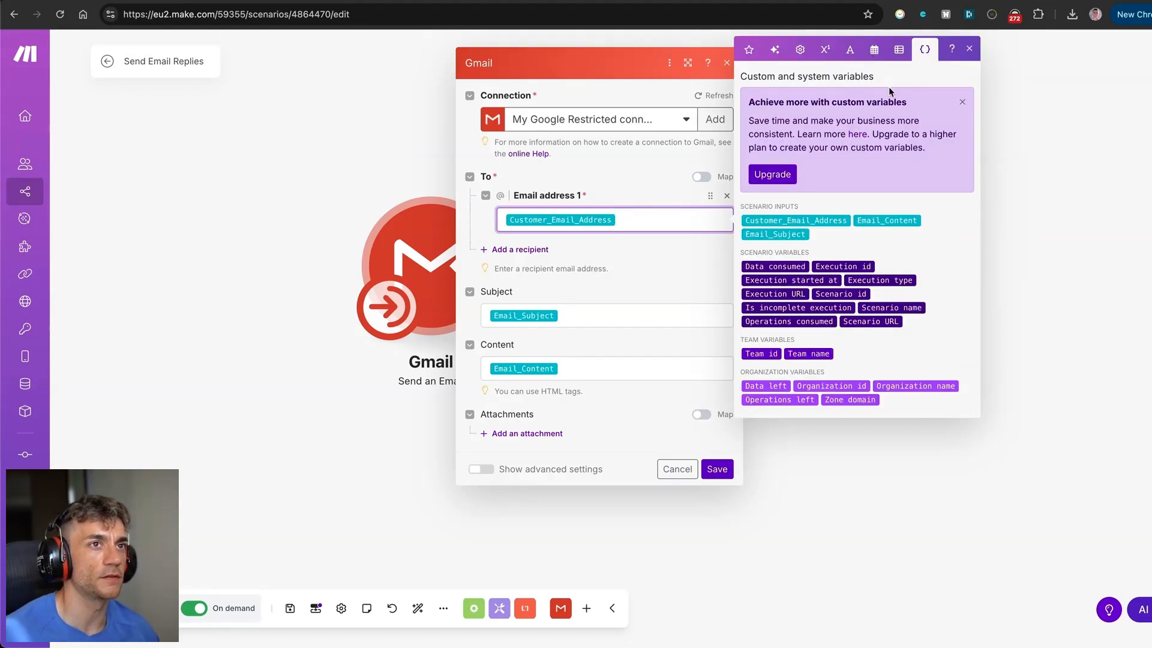
{"action": "left_click", "coordinate": [628, 198]}
{"action": "left_click", "coordinate": [298, 279]}
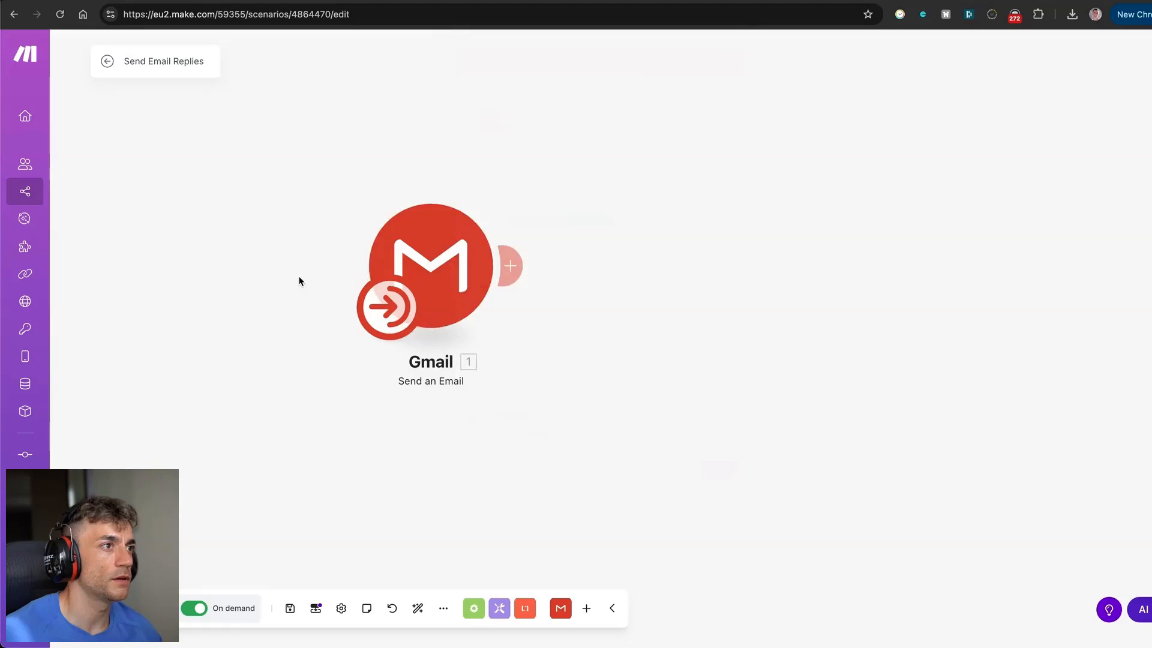
{"action": "left_click", "coordinate": [423, 253]}
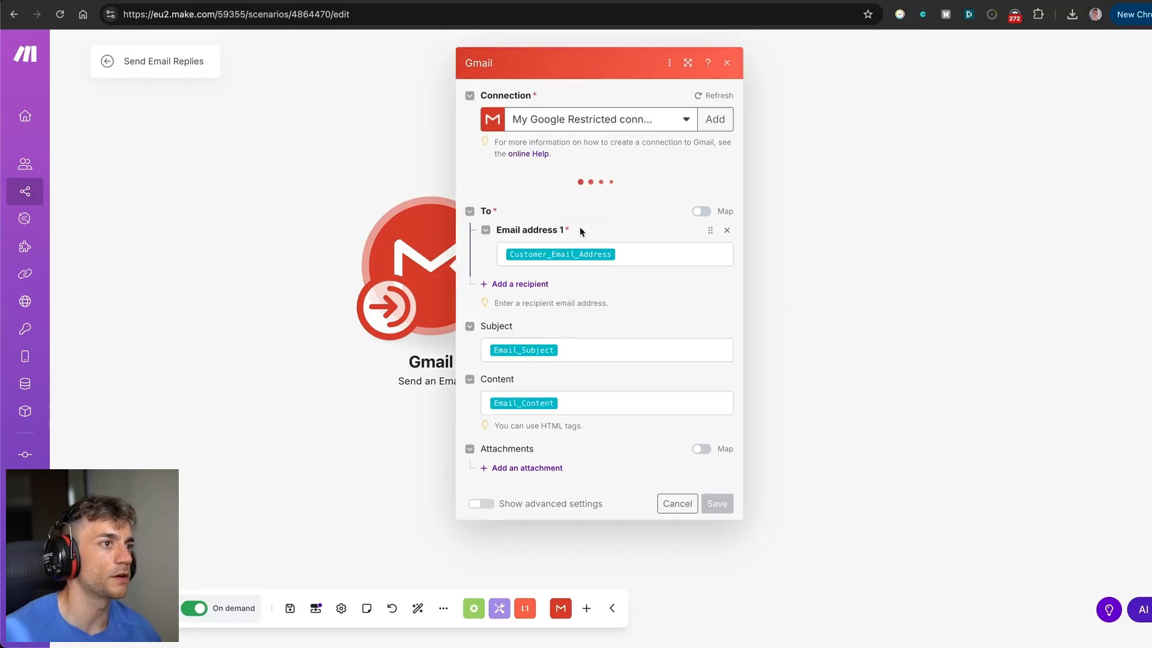
{"action": "left_click", "coordinate": [652, 216]}
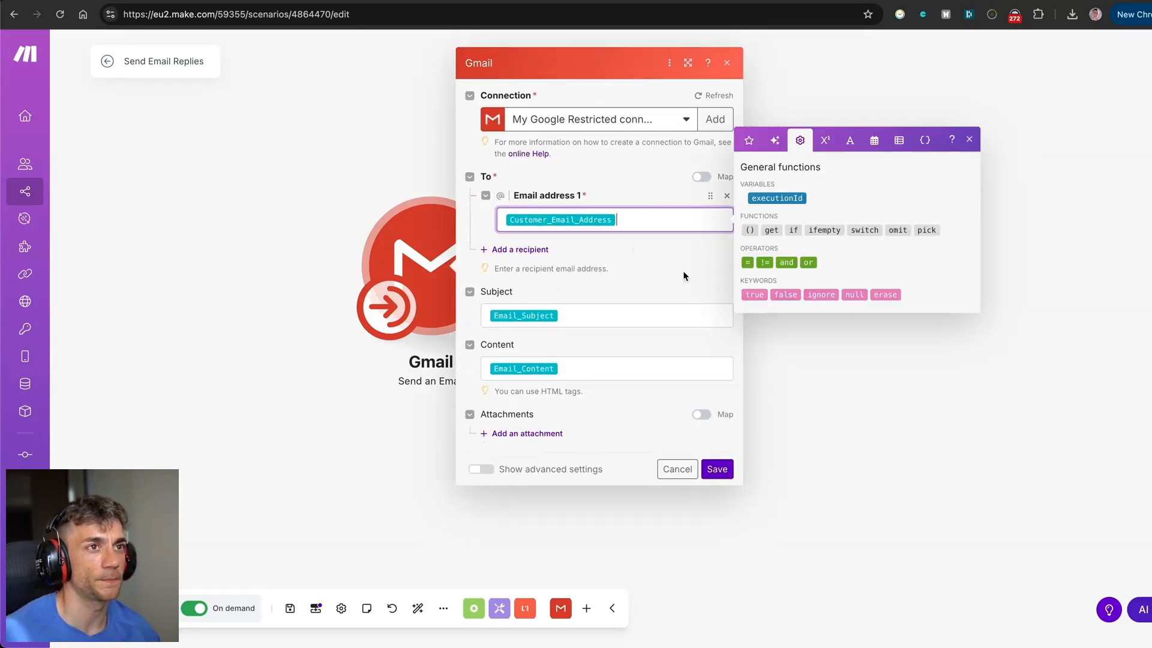
{"action": "left_click", "coordinate": [925, 140]}
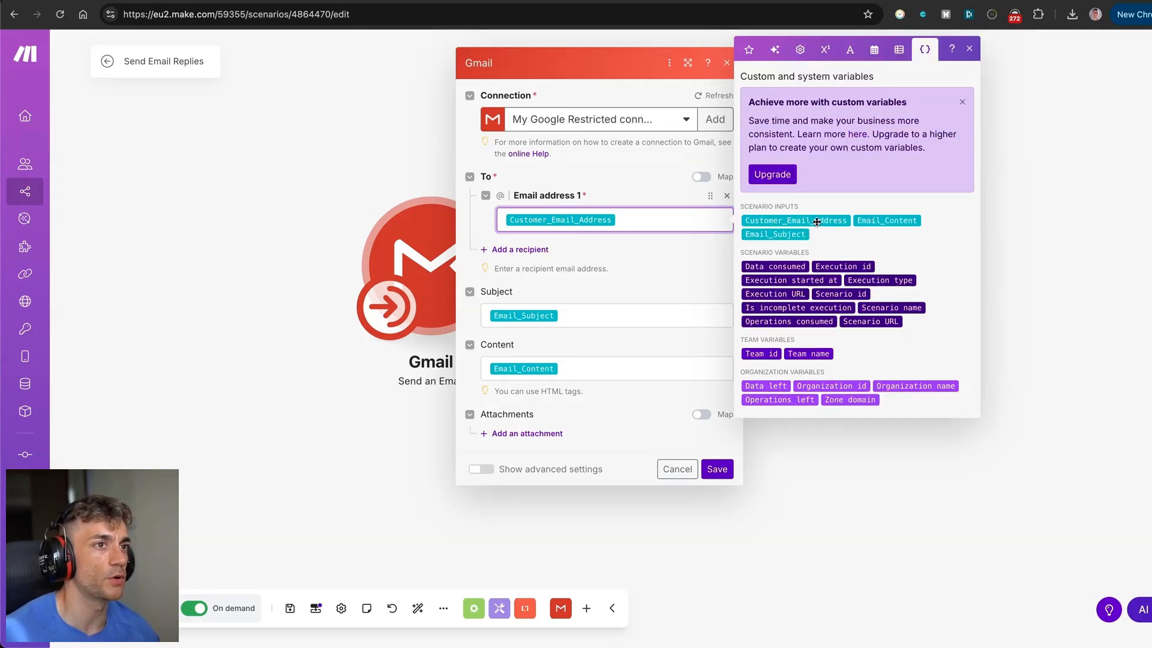
{"action": "mouse_move", "coordinate": [817, 222]}
{"action": "left_mouse_down"}
{"action": "mouse_move", "coordinate": [695, 224]}
{"action": "mouse_move", "coordinate": [818, 224]}
{"action": "left_mouse_up"}
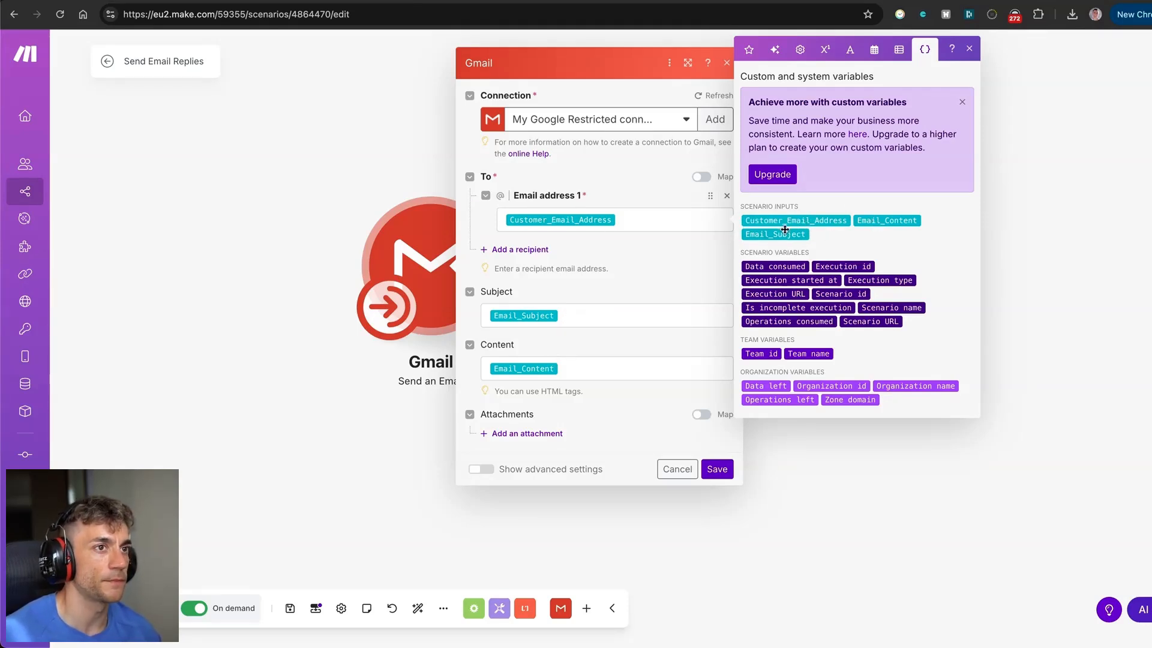
Close the Gmail settings, leave the editor and save the changes to Send Email Replies.
{"action": "left_click", "coordinate": [268, 250]}
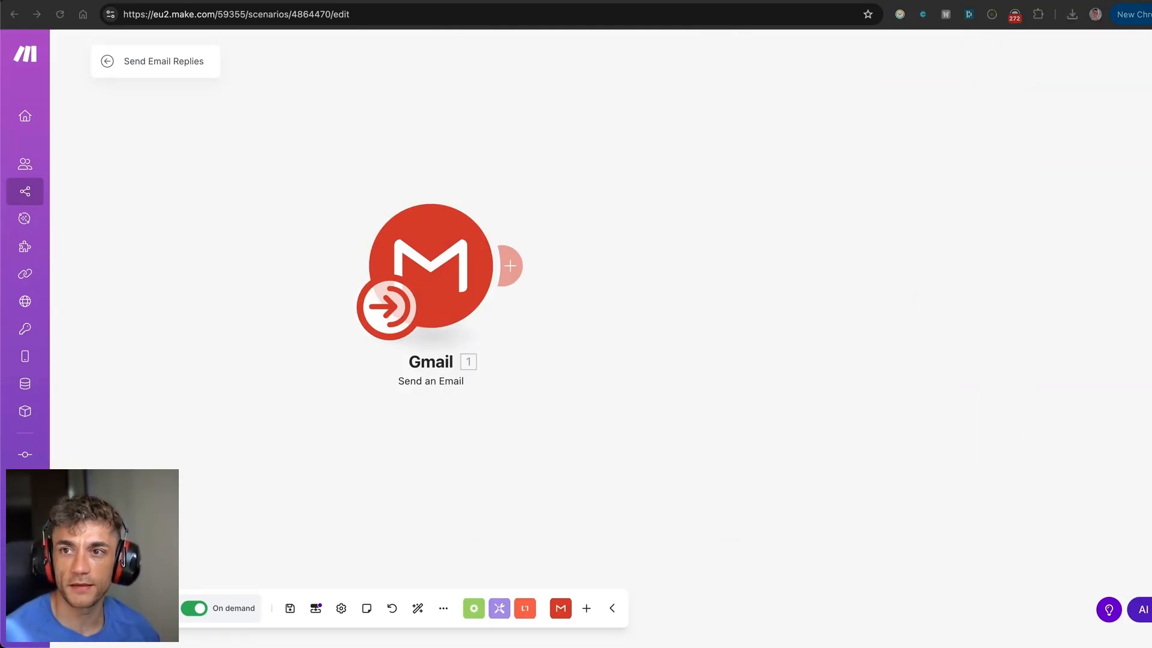
{"action": "left_click", "coordinate": [589, 336]}
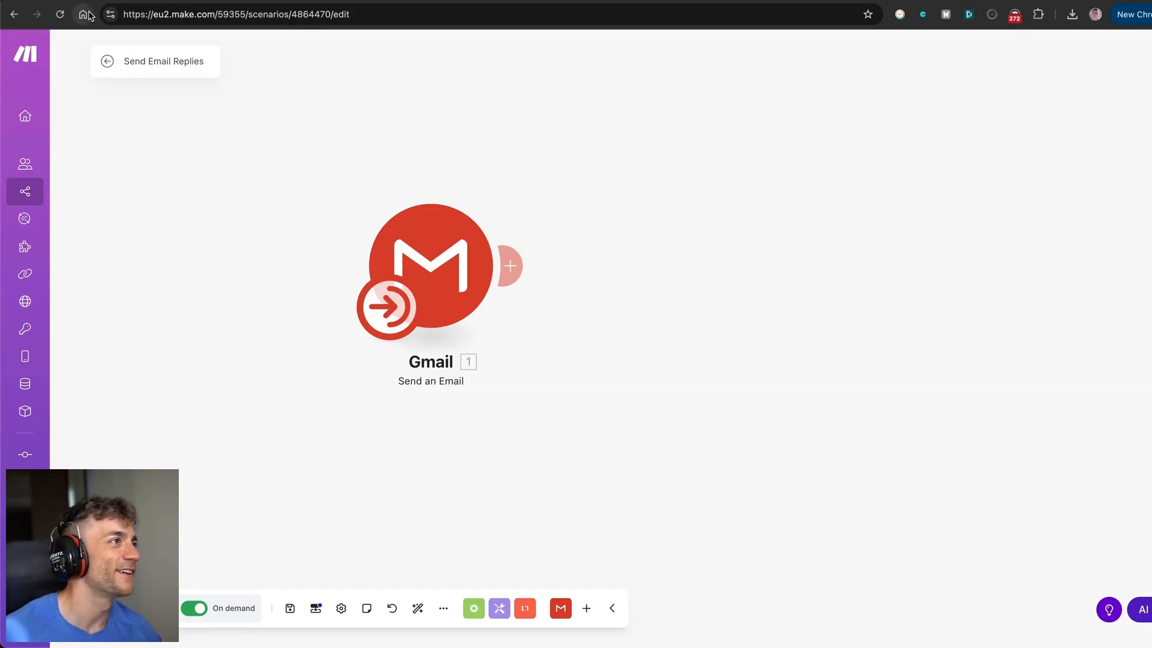
{"action": "left_click", "coordinate": [107, 60]}
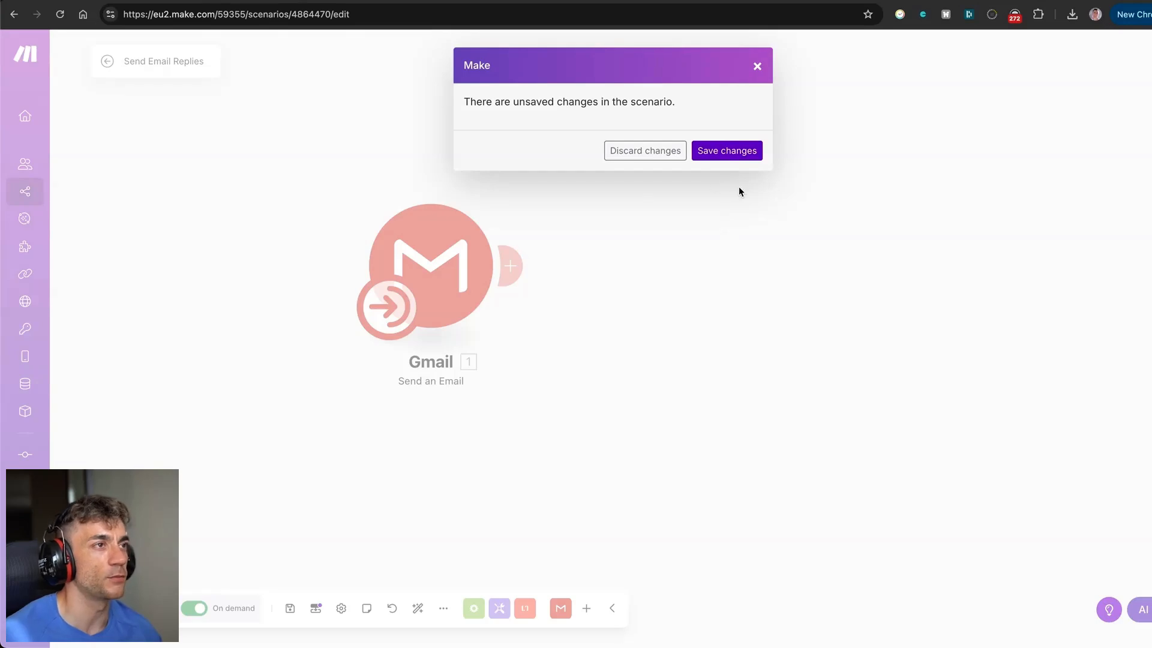
{"action": "left_click", "coordinate": [697, 153]}
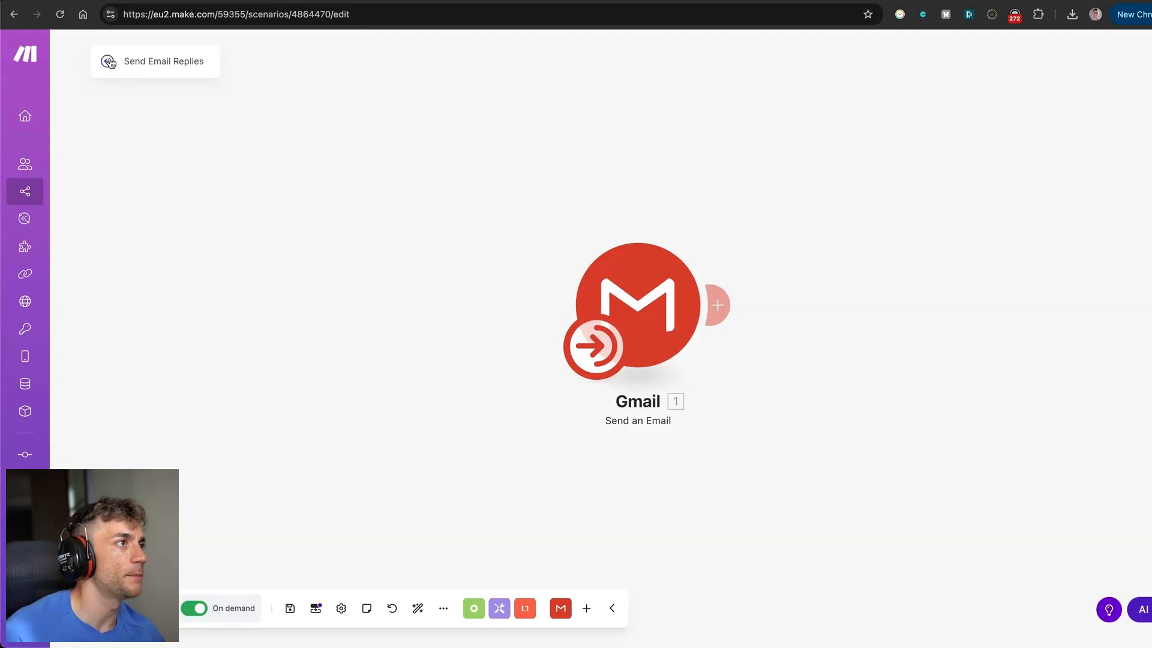
{"action": "left_click", "coordinate": [108, 61]}
Glance at the Skool community calendar, then go back to the Make AI Agents lesson.
{"action": "key", "text": "ctrl+Tab"}
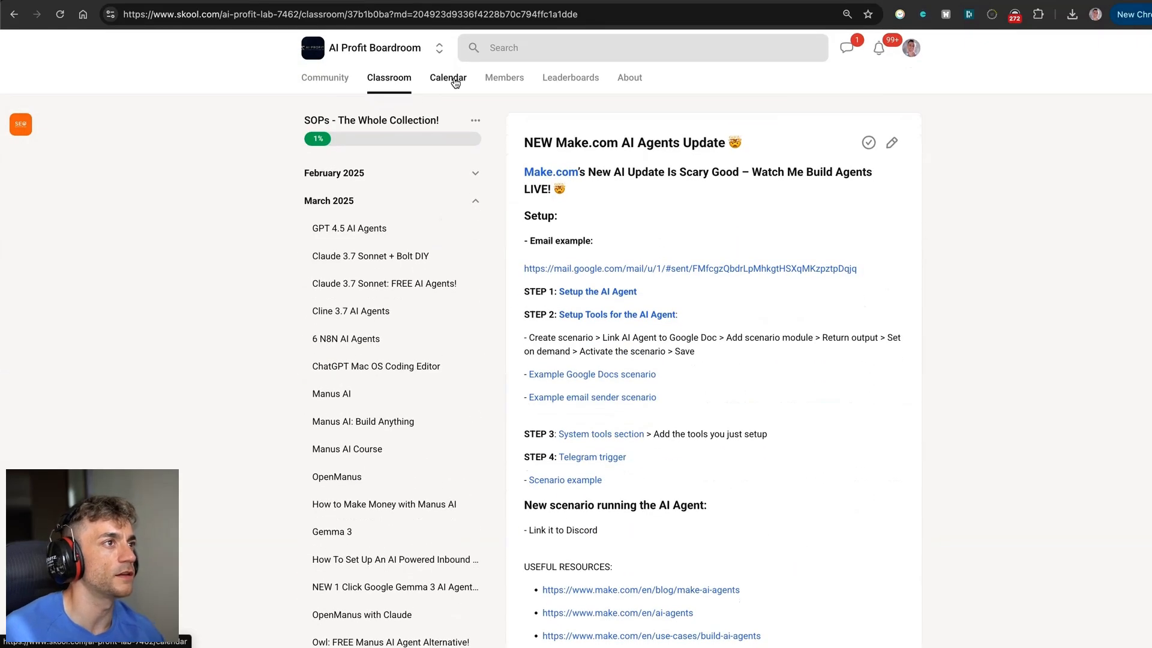
{"action": "left_click", "coordinate": [455, 83]}
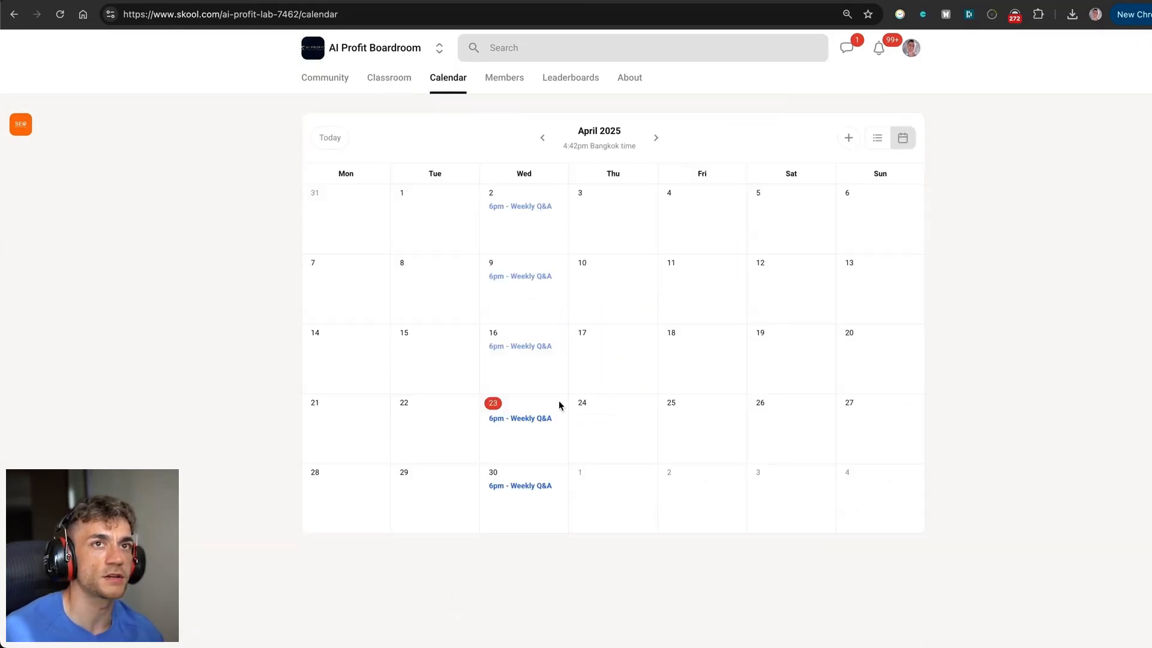
{"action": "left_click", "coordinate": [15, 14]}
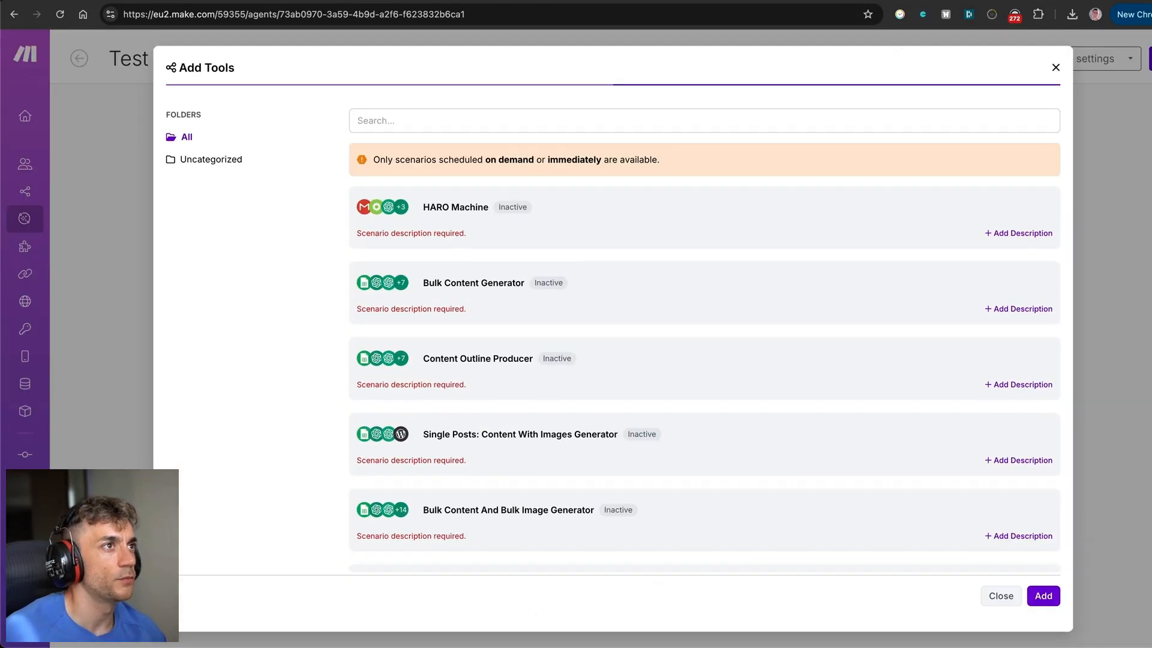
Search the Add Tools list for 'email' and open Send Email Replies in the editor.
{"action": "left_click", "coordinate": [418, 123]}
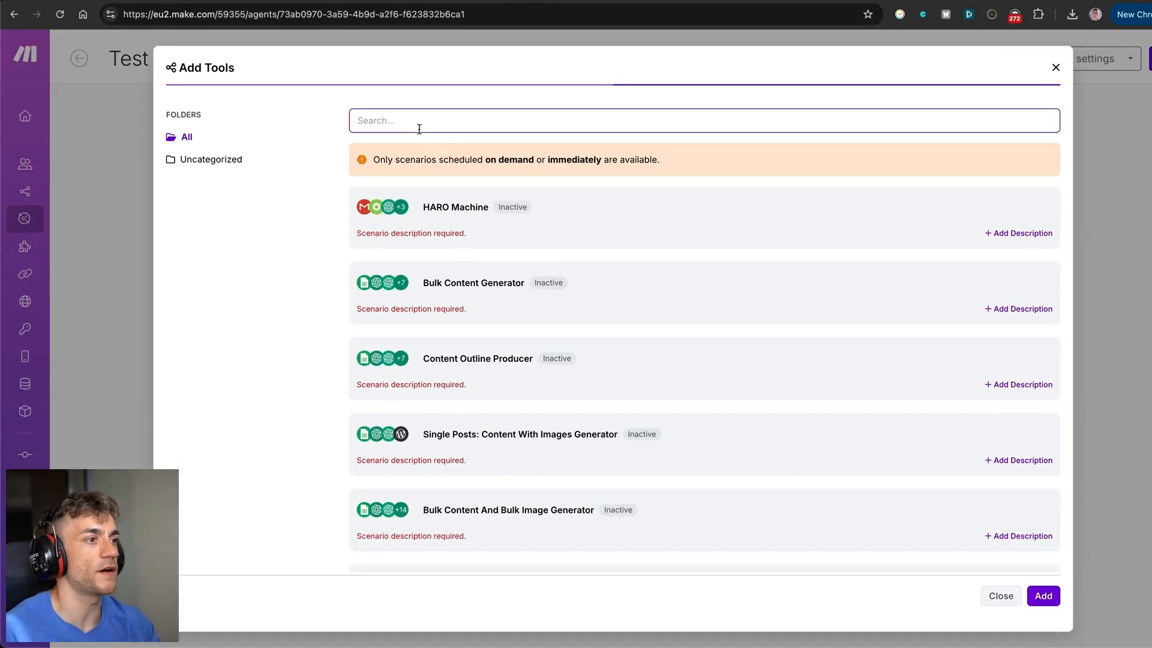
{"action": "type", "text": "email"}
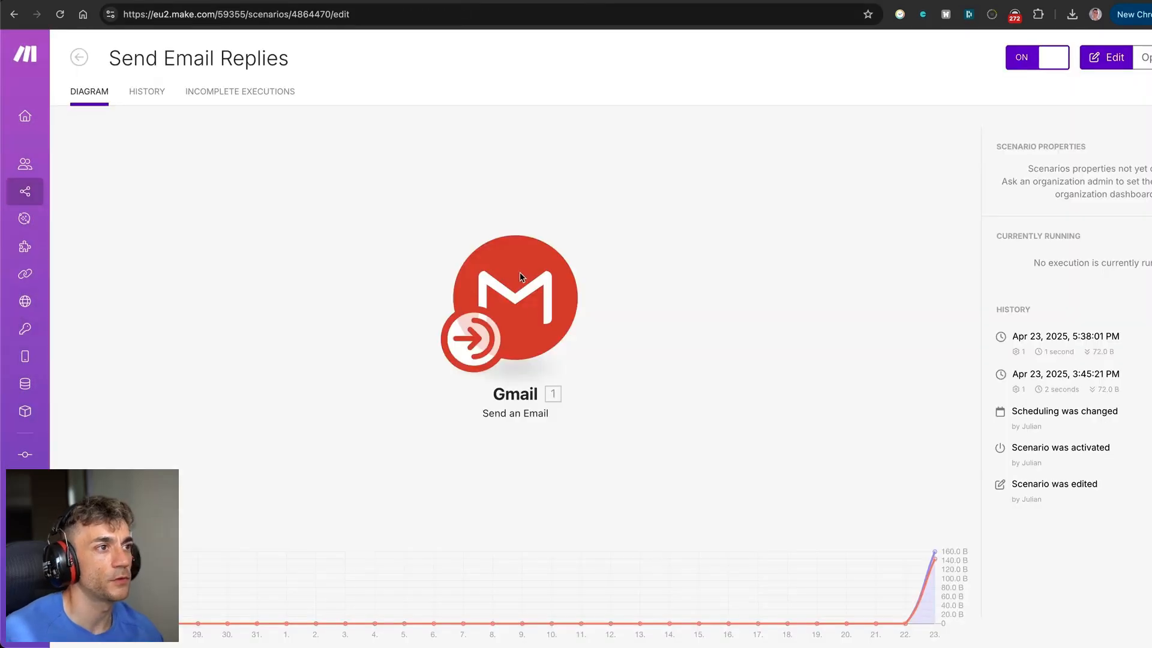
{"action": "left_click", "coordinate": [519, 276]}
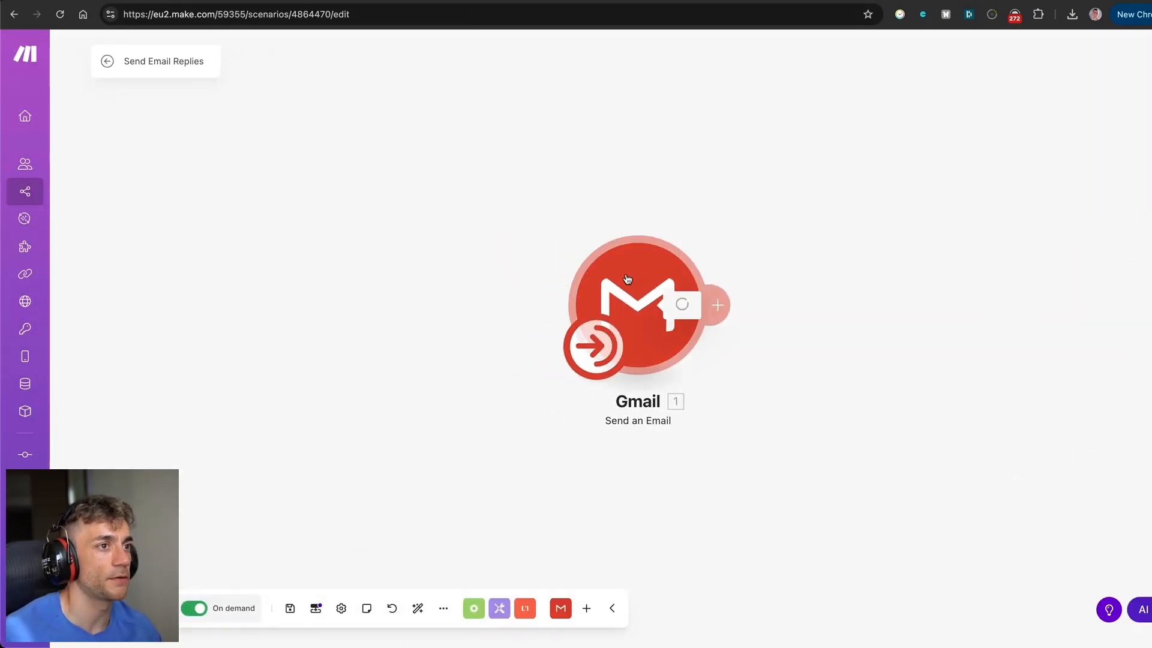
Review the Gmail module and keep the schedule on demand, then leave the editor discarding changes.
{"action": "left_click", "coordinate": [626, 282]}
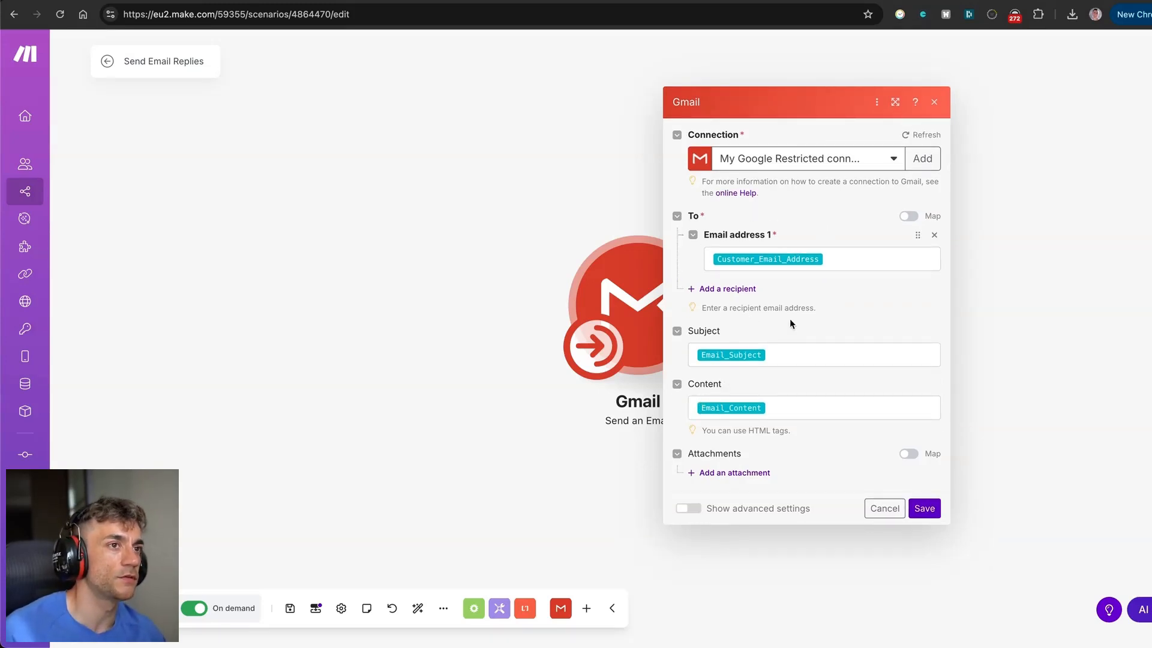
{"action": "left_click", "coordinate": [483, 328]}
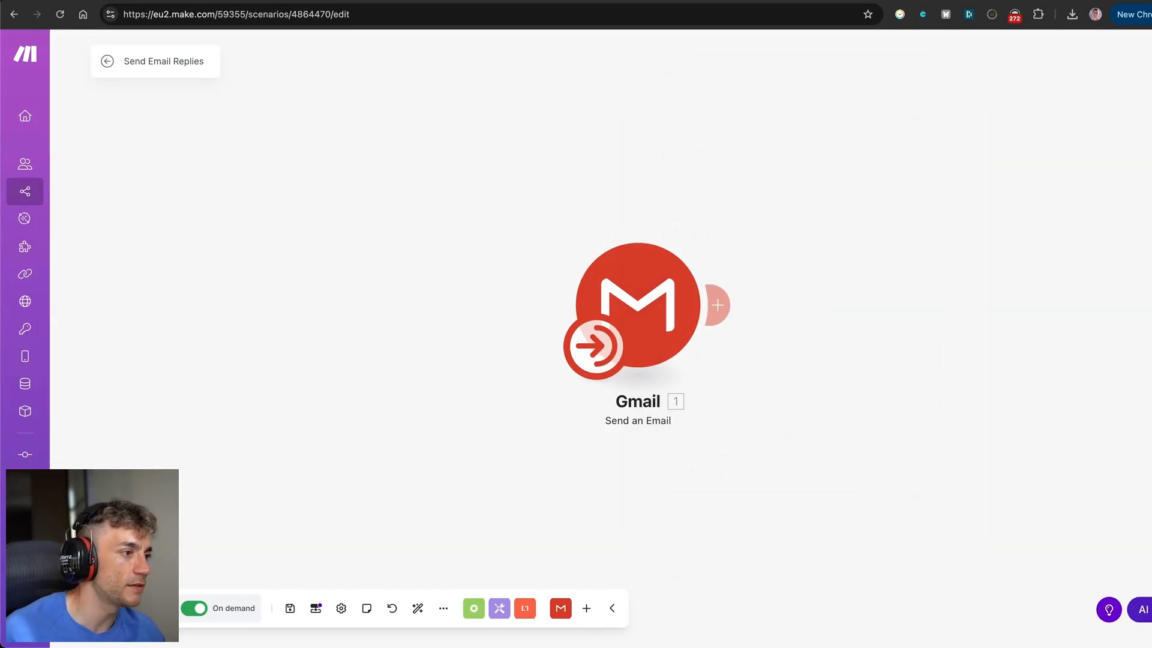
{"action": "left_click", "coordinate": [238, 608]}
{"action": "left_click", "coordinate": [671, 360]}
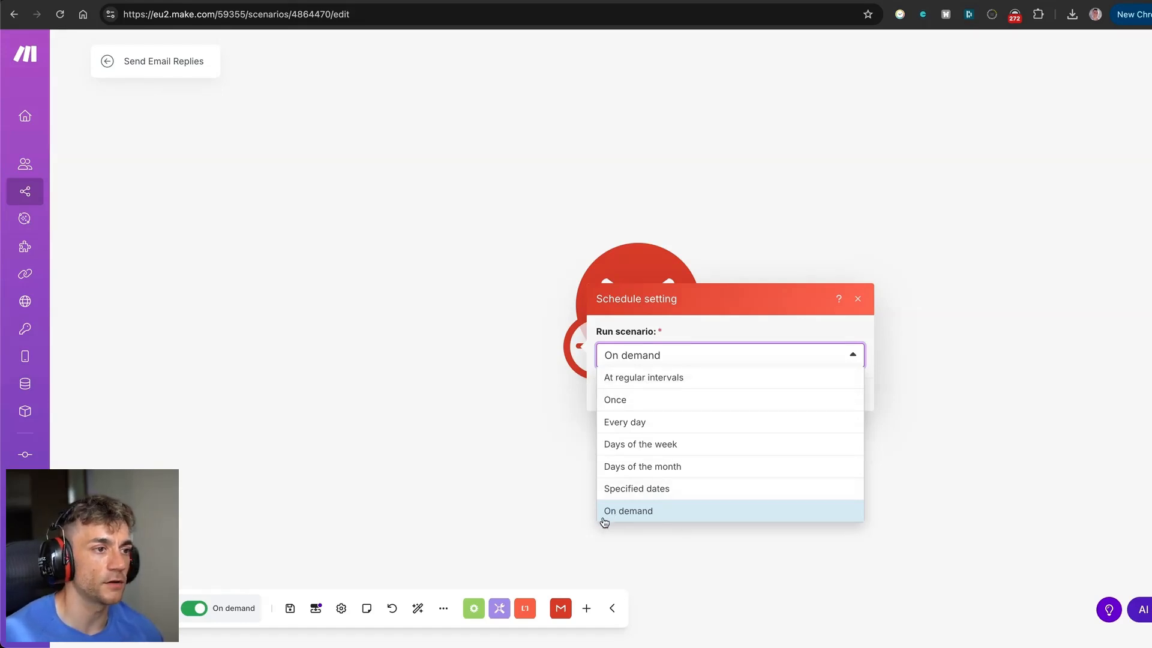
{"action": "left_click", "coordinate": [410, 448]}
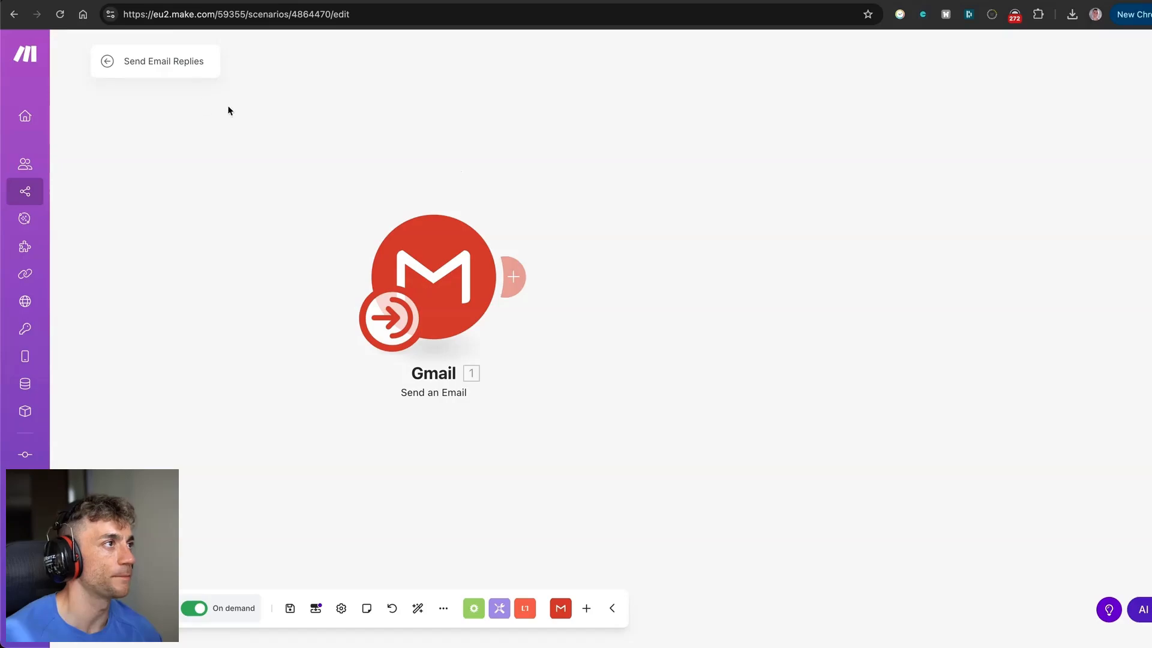
{"action": "mouse_move", "coordinate": [48, 55]}
{"action": "left_click", "coordinate": [106, 60]}
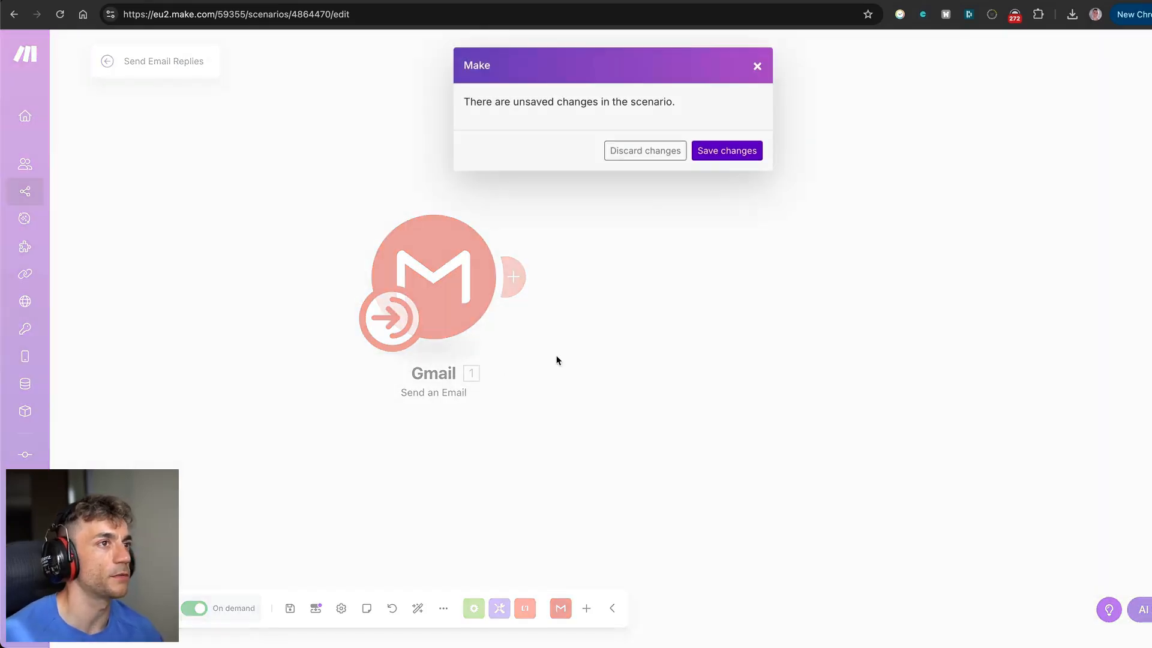
{"action": "left_click", "coordinate": [624, 148]}
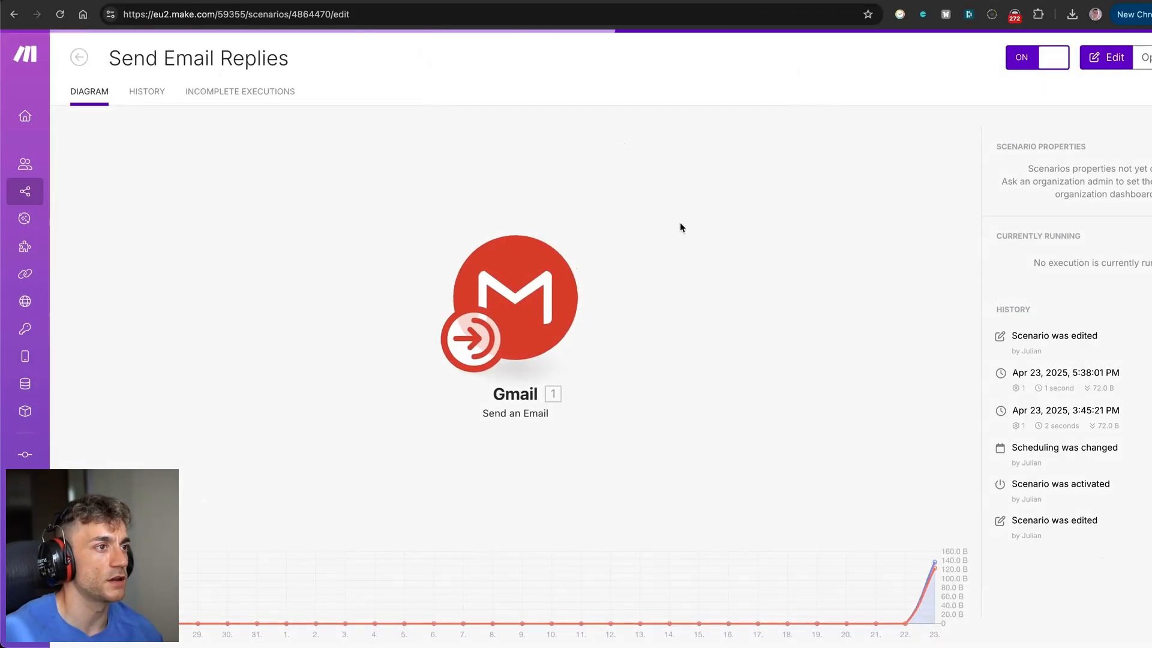
Reopen the scenario in the editor and export it as blueprint.json.
{"action": "mouse_move", "coordinate": [43, 70]}
{"action": "left_click", "coordinate": [1146, 58]}
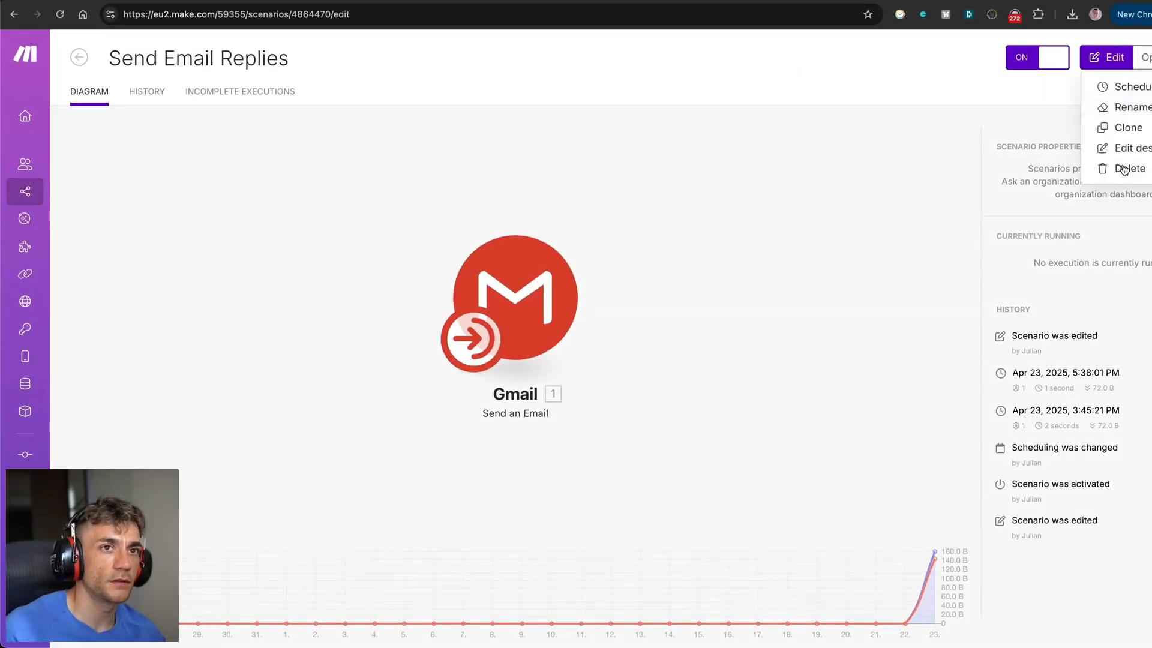
{"action": "left_click", "coordinate": [1105, 57]}
{"action": "left_click", "coordinate": [443, 608]}
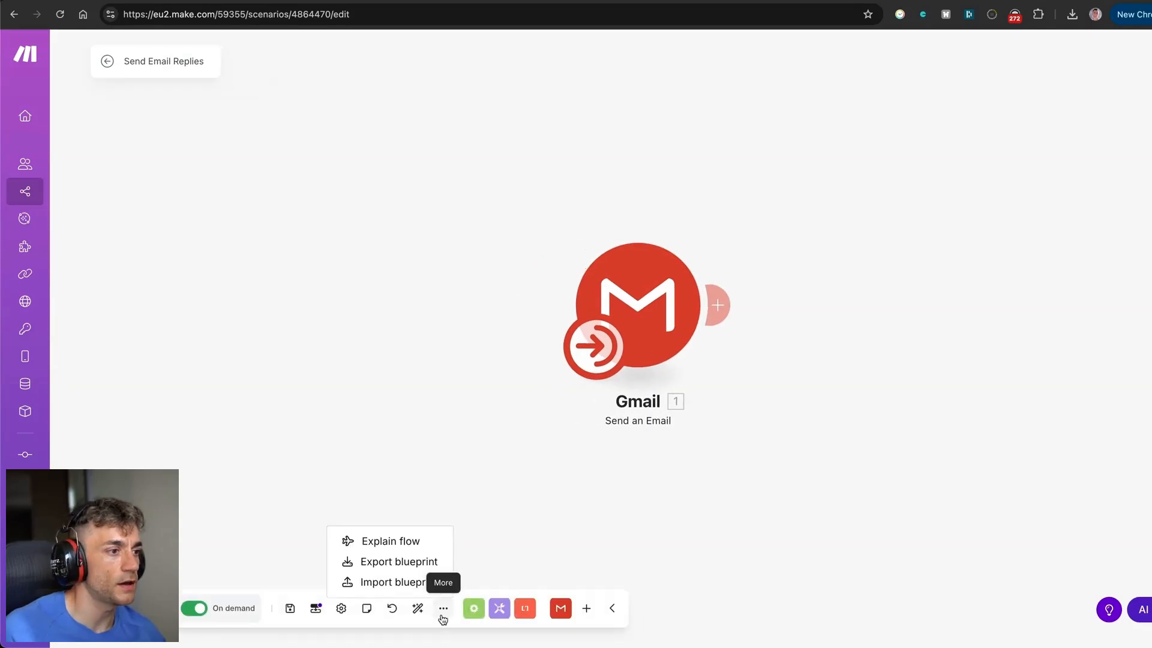
{"action": "left_click", "coordinate": [415, 561]}
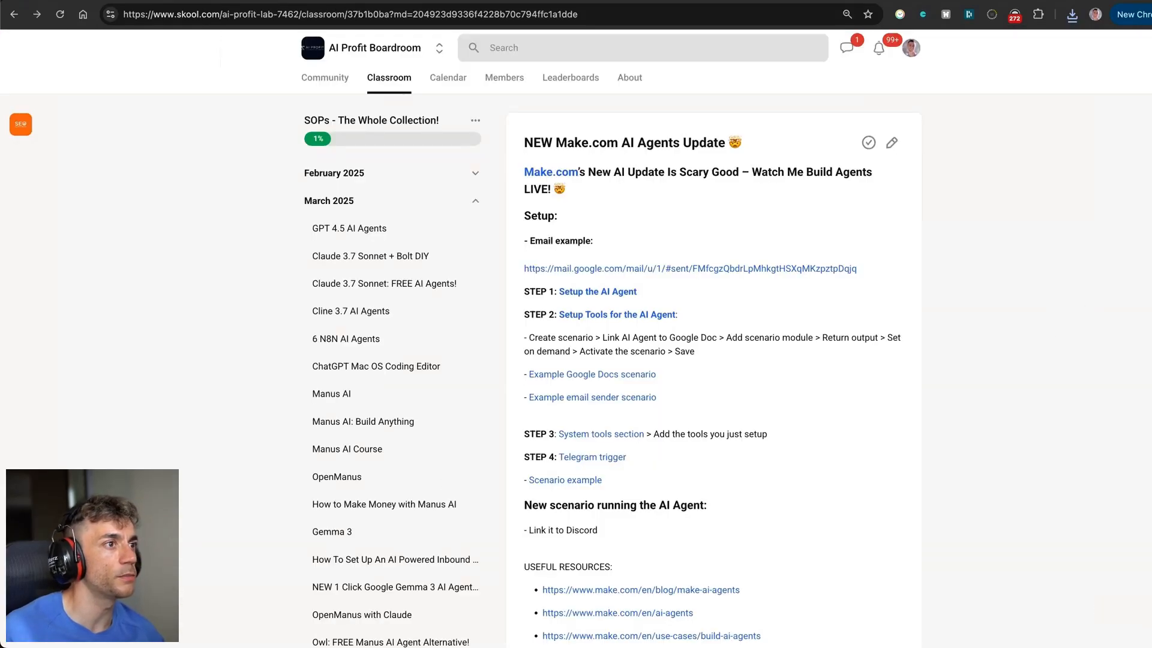
{"action": "scroll", "coordinate": [787, 250], "scroll_direction": "down", "scroll_amount": 10}
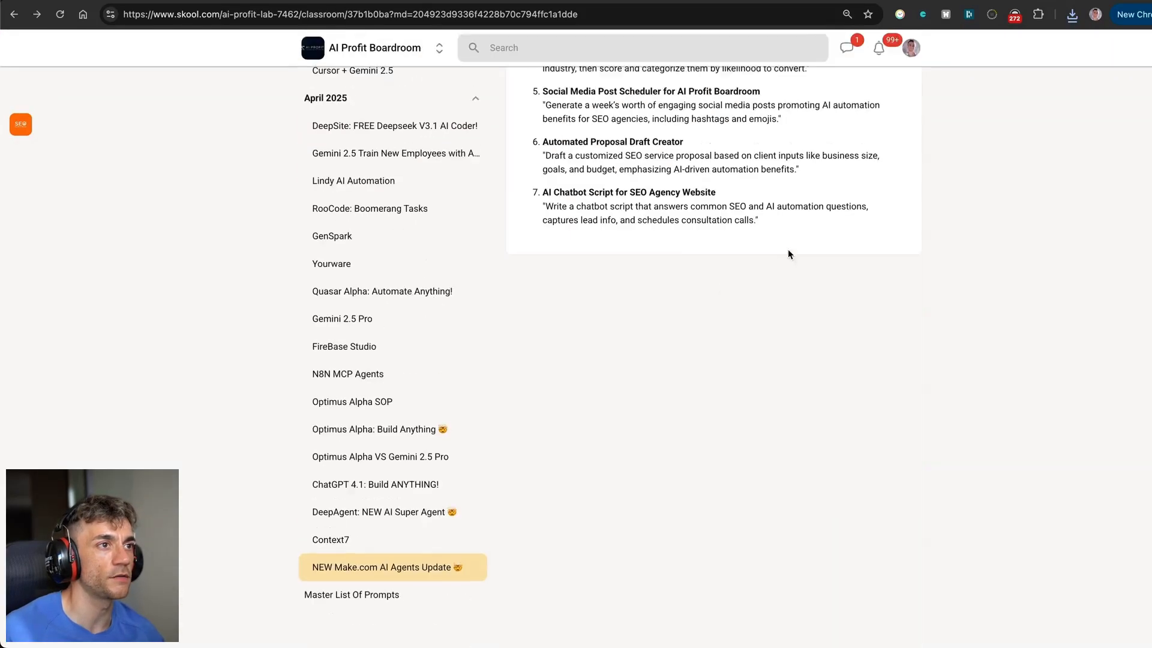
Edit the NEW Make.com AI Agents Update lesson and upload blueprint.json as a resource file.
{"action": "scroll", "coordinate": [787, 250], "scroll_direction": "up", "scroll_amount": 10}
{"action": "left_click", "coordinate": [890, 142]}
{"action": "scroll", "coordinate": [555, 316], "scroll_direction": "down", "scroll_amount": 10}
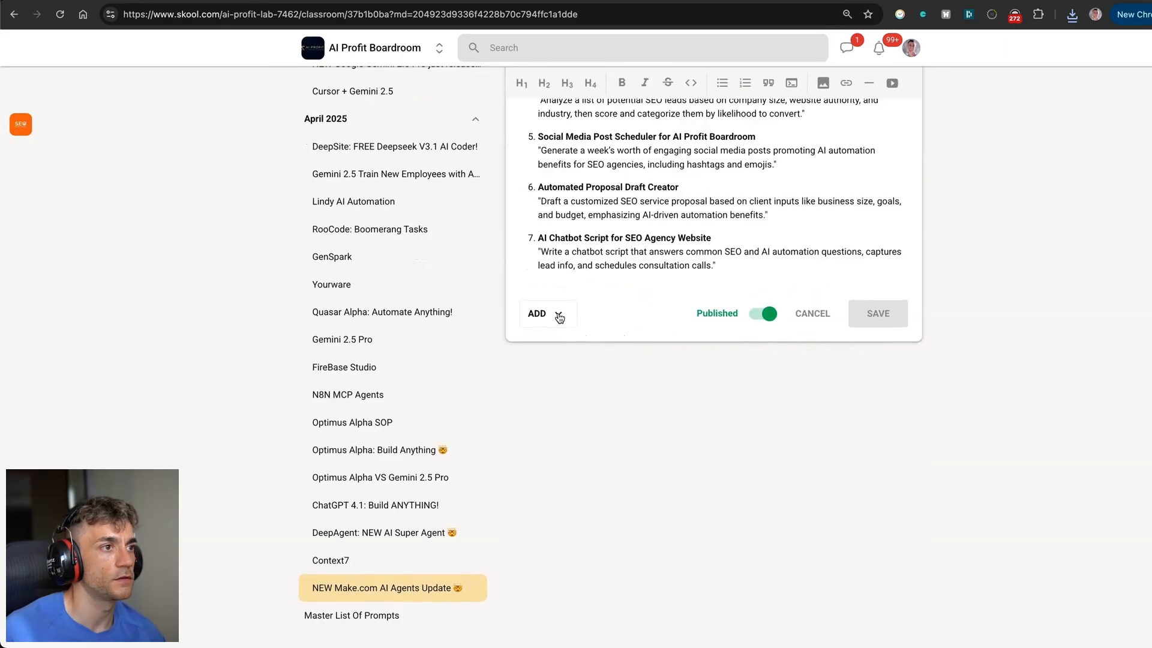
{"action": "left_click", "coordinate": [555, 316]}
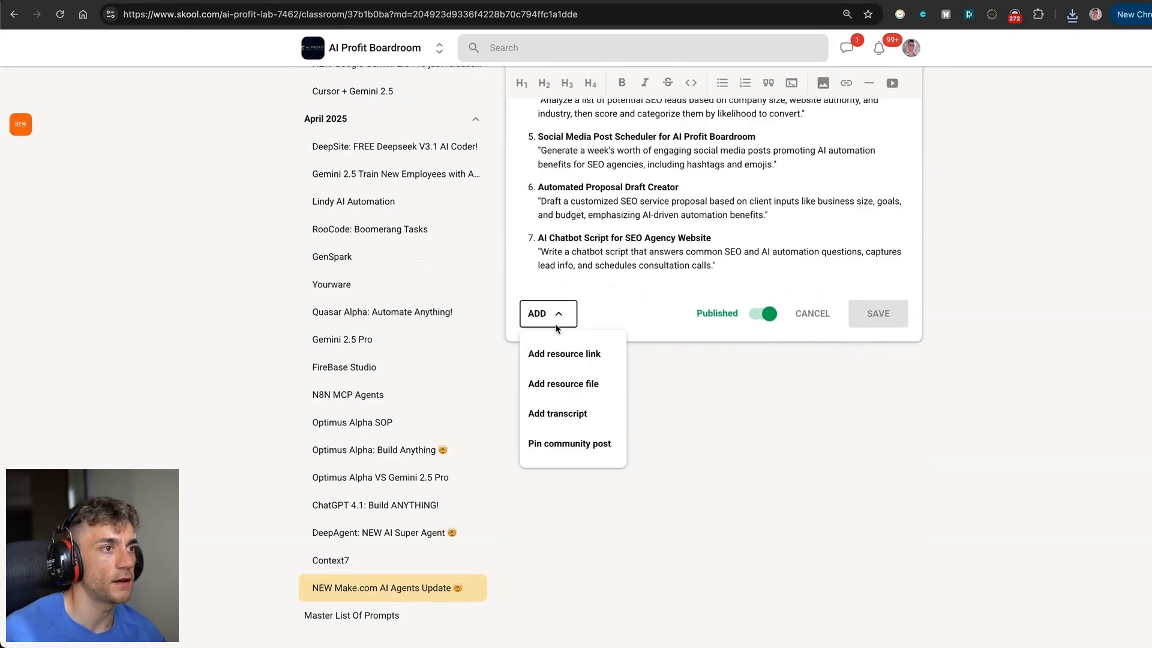
{"action": "left_click", "coordinate": [589, 393]}
{"action": "double_click", "coordinate": [599, 236]}
Label the file 'Email Tool for AI Agents', add it to the resources, and save the lesson.
{"action": "left_click", "coordinate": [614, 327]}
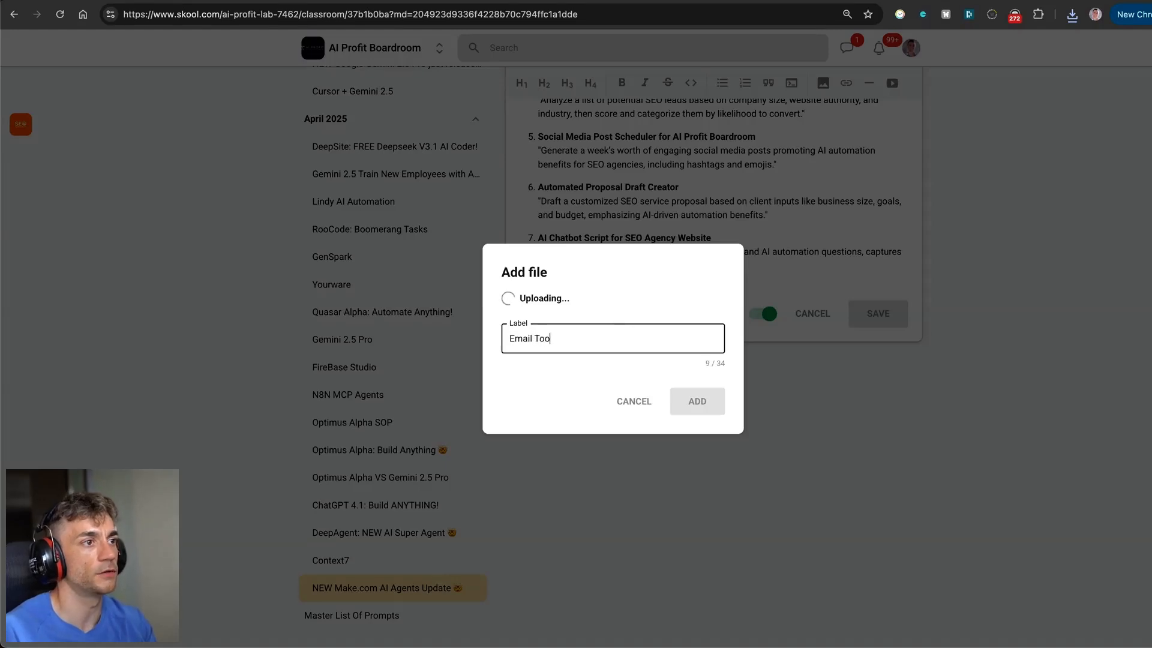
{"action": "type", "text": "Email Tool for AI Agents"}
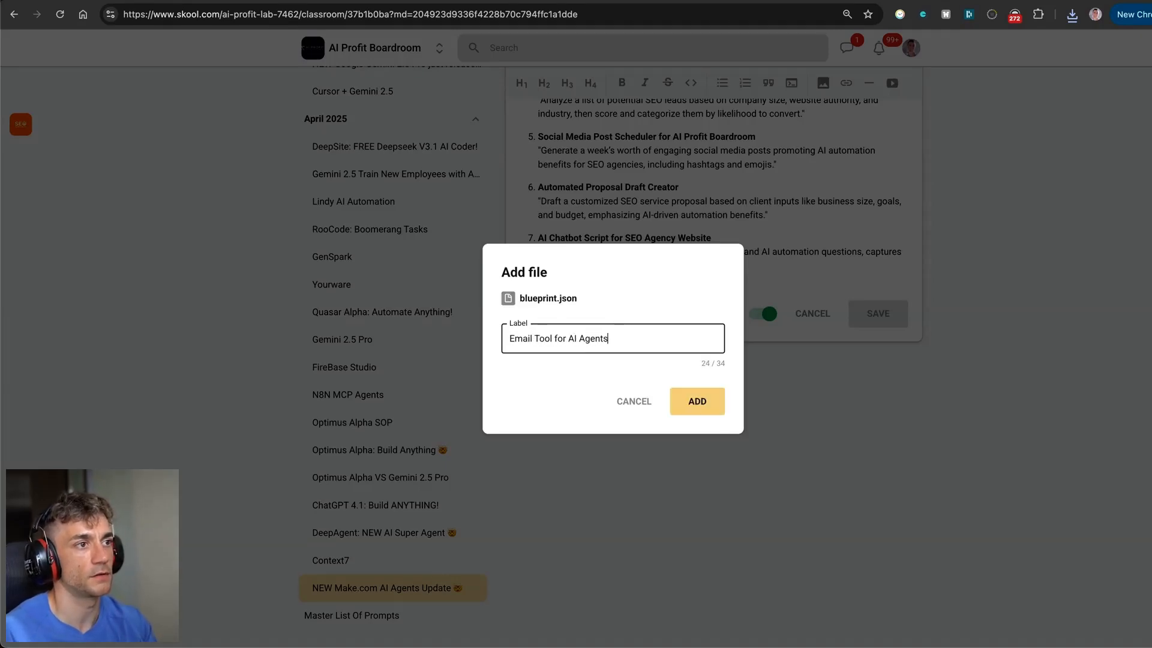
{"action": "left_click", "coordinate": [683, 400]}
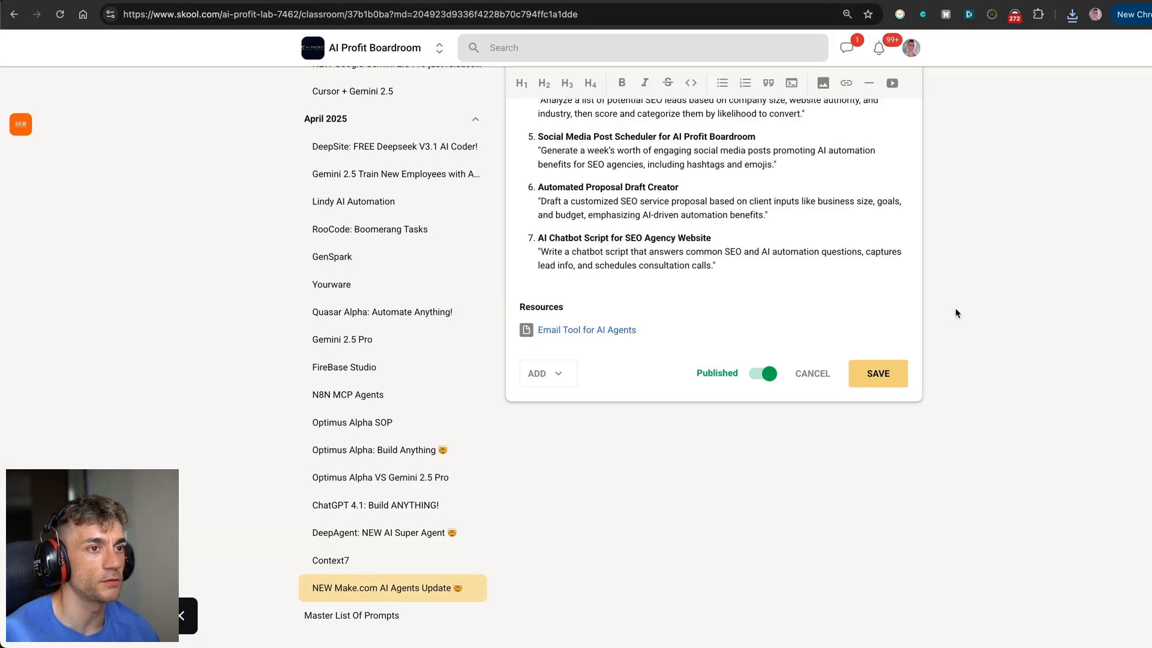
{"action": "left_click", "coordinate": [892, 372]}
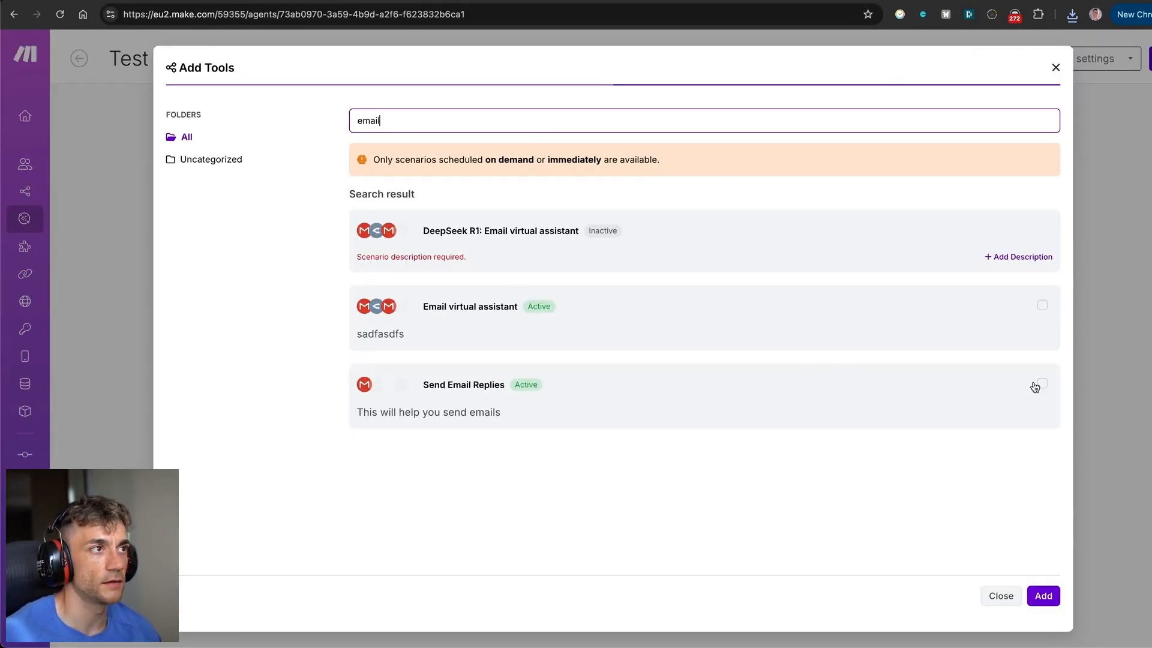
Search 'email', add the Send Email Replies scenario as a system tool, and save the agent.
{"action": "left_click", "coordinate": [1053, 68]}
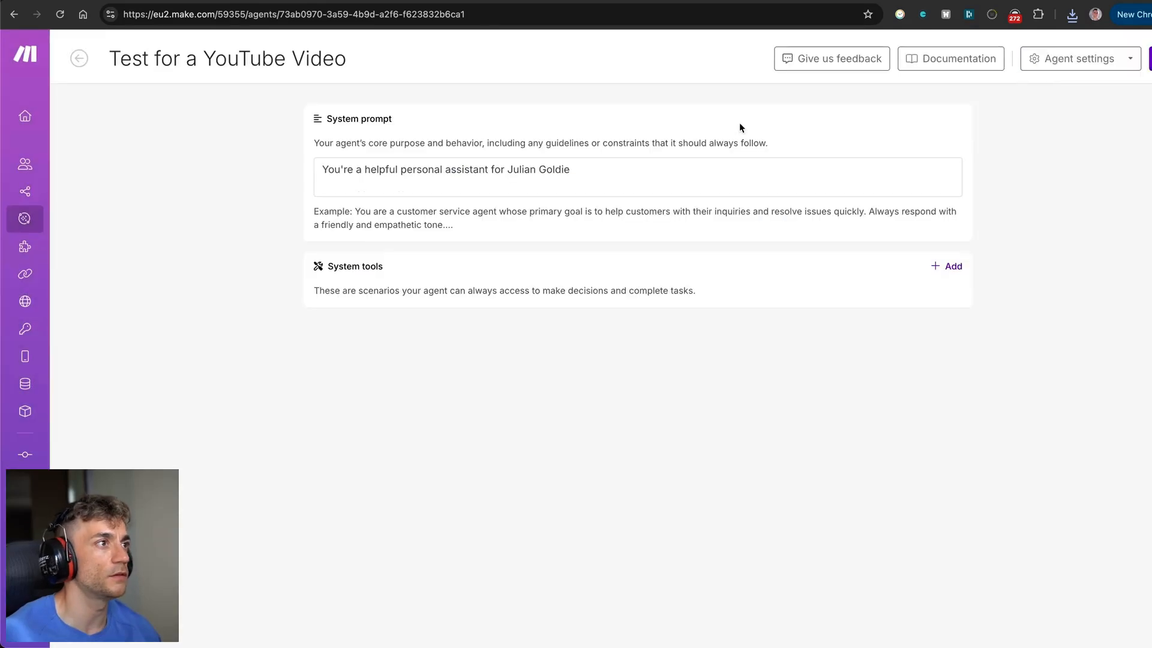
{"action": "triple_click", "coordinate": [239, 59]}
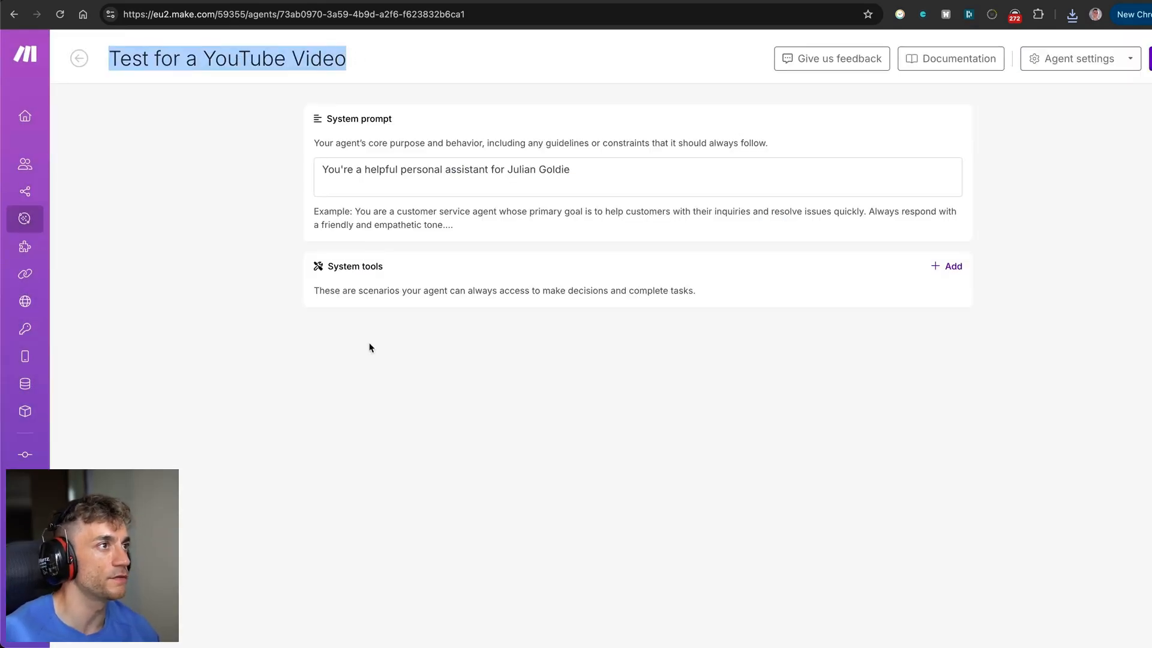
{"action": "left_click", "coordinate": [391, 377]}
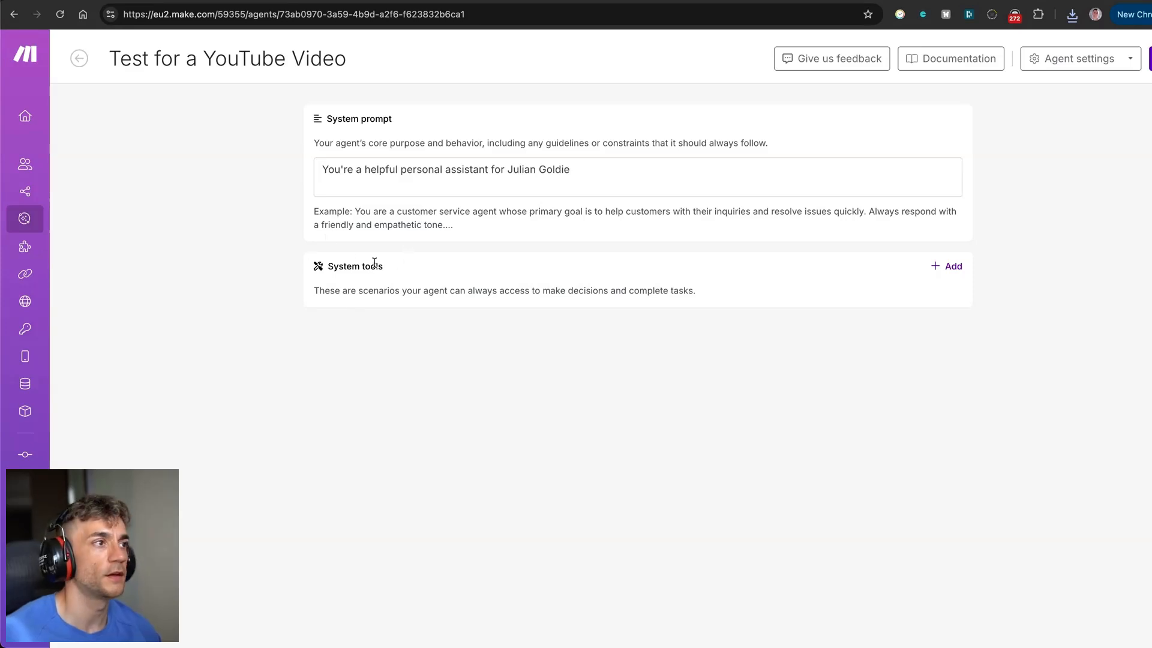
{"action": "left_click", "coordinate": [946, 266]}
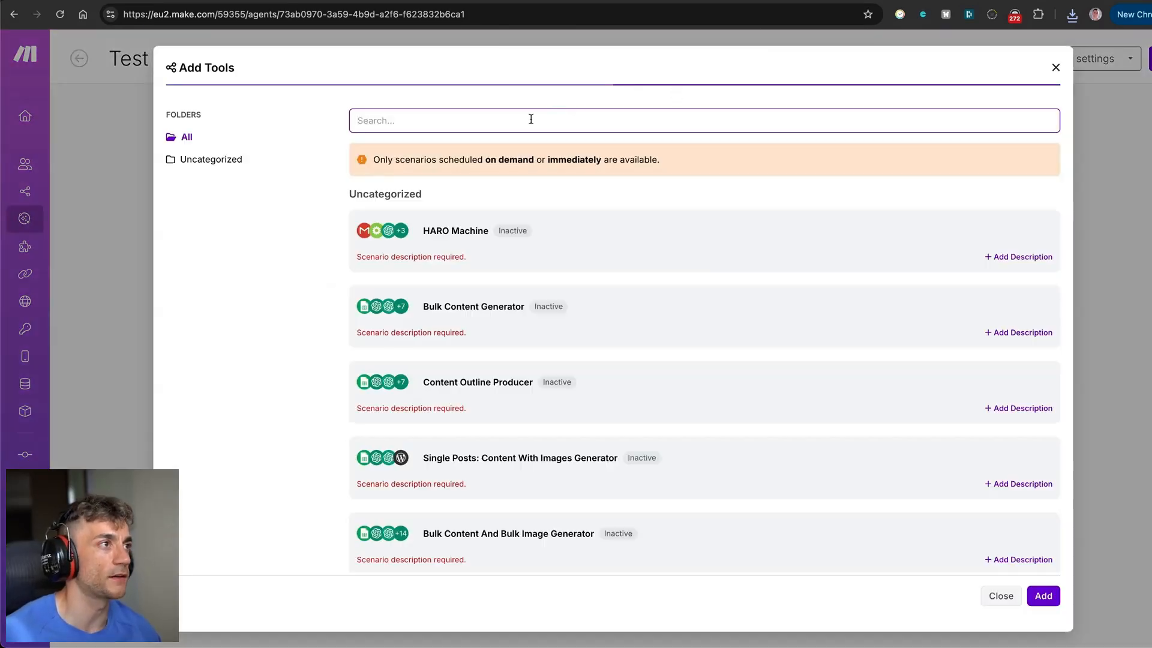
{"action": "type", "text": "email"}
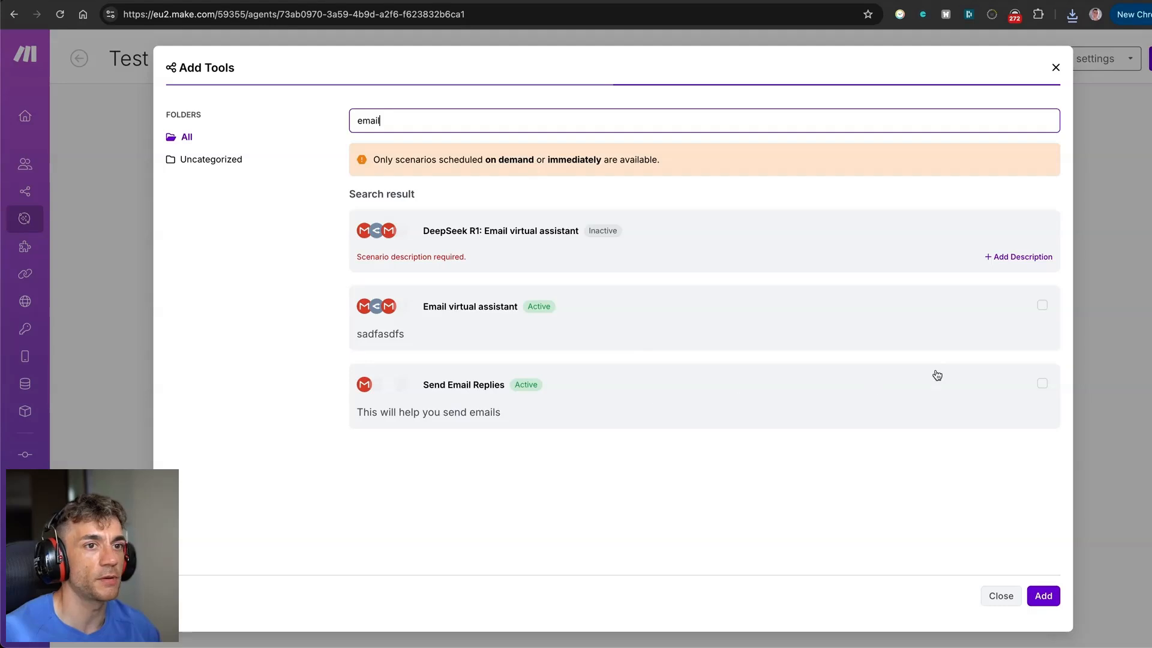
{"action": "left_click", "coordinate": [1041, 384]}
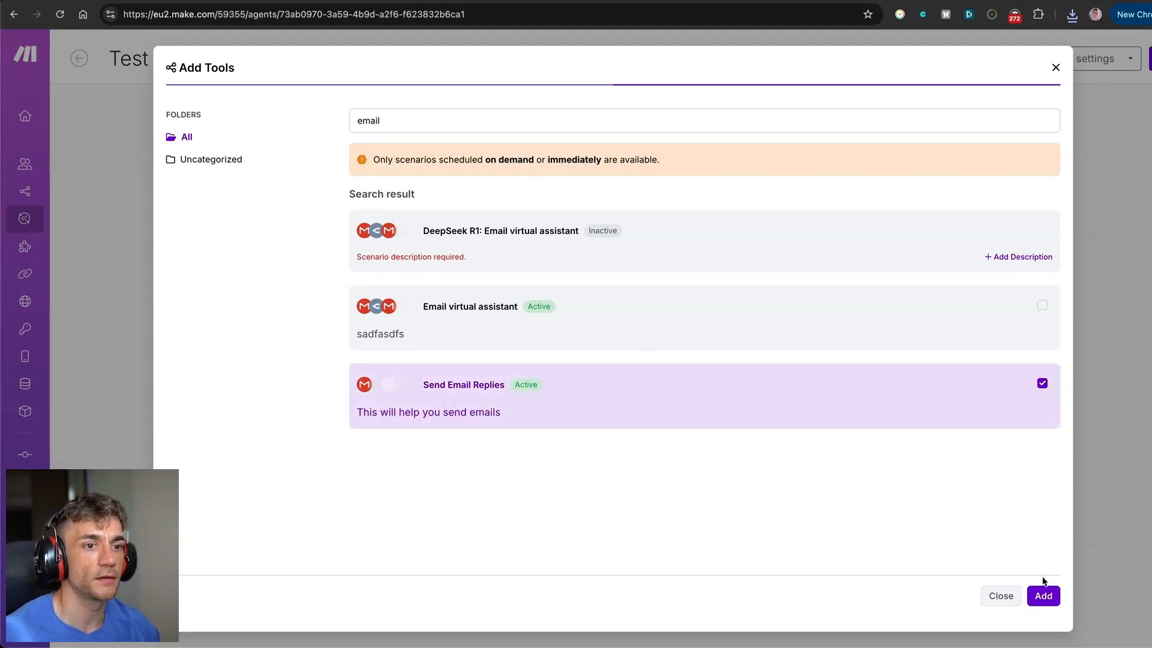
{"action": "left_click", "coordinate": [1043, 595]}
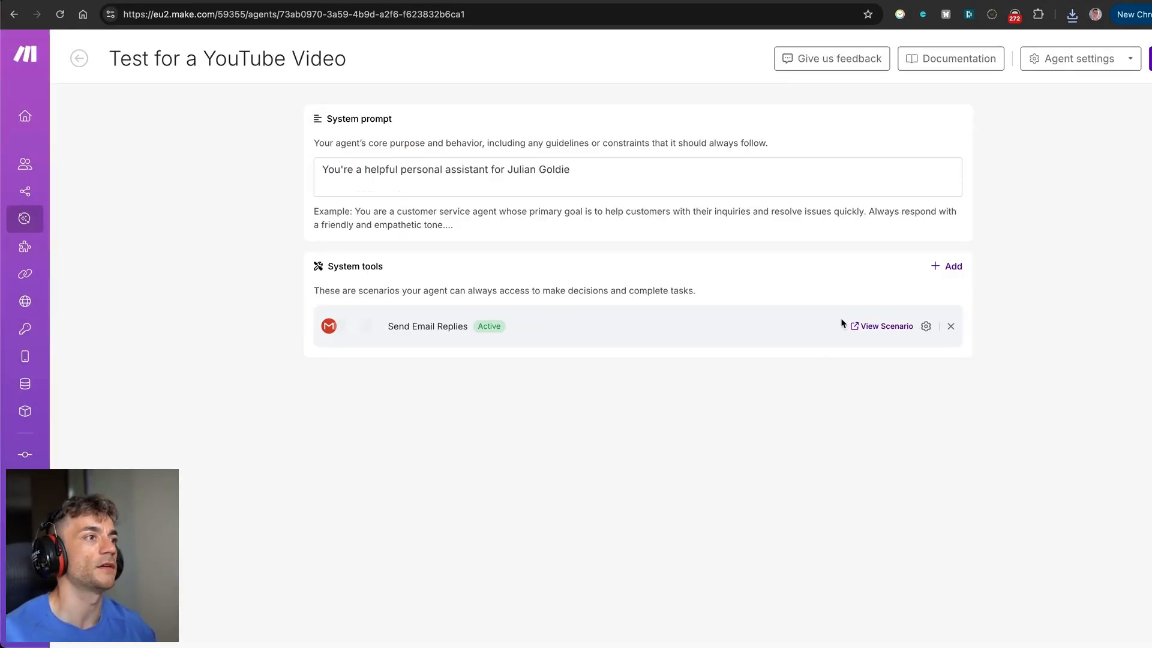
{"action": "left_click", "coordinate": [1150, 58]}
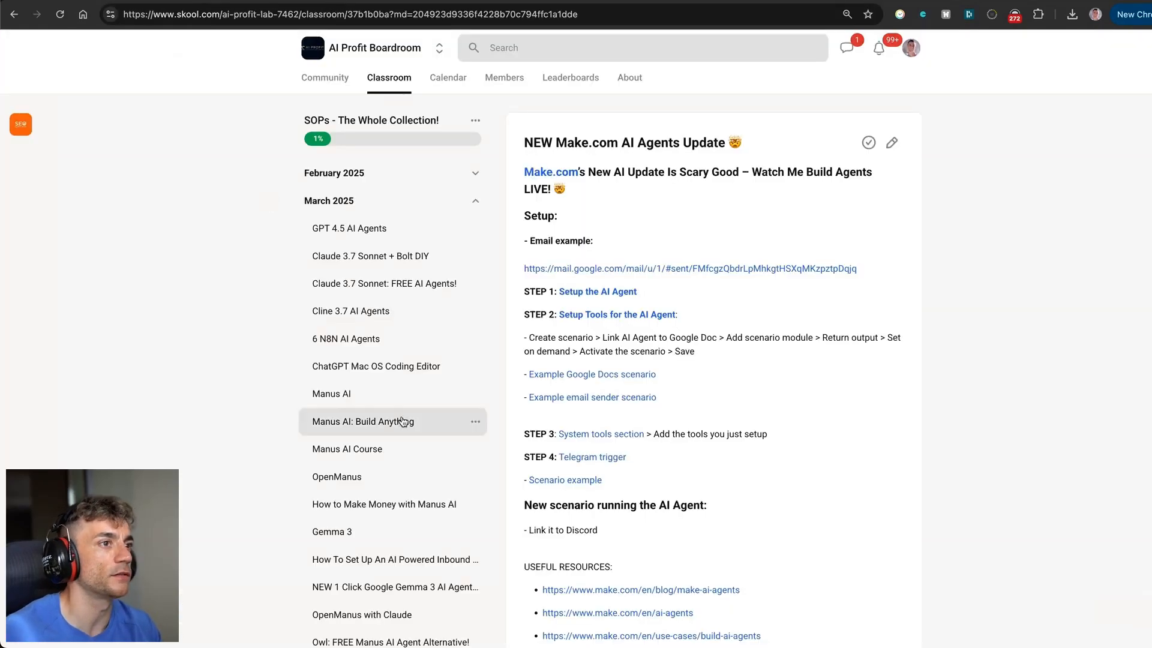
Open the 'Example Google Docs scenario' link from the Skool lesson.
{"action": "left_click", "coordinate": [643, 372]}
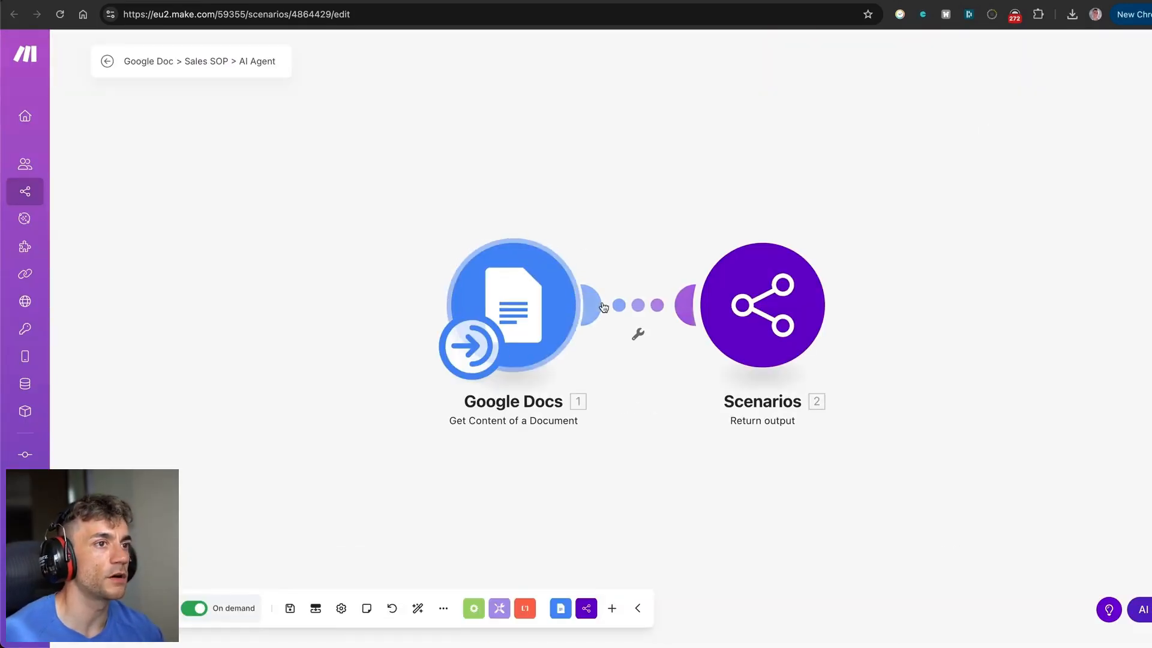
{"action": "left_click", "coordinate": [739, 293]}
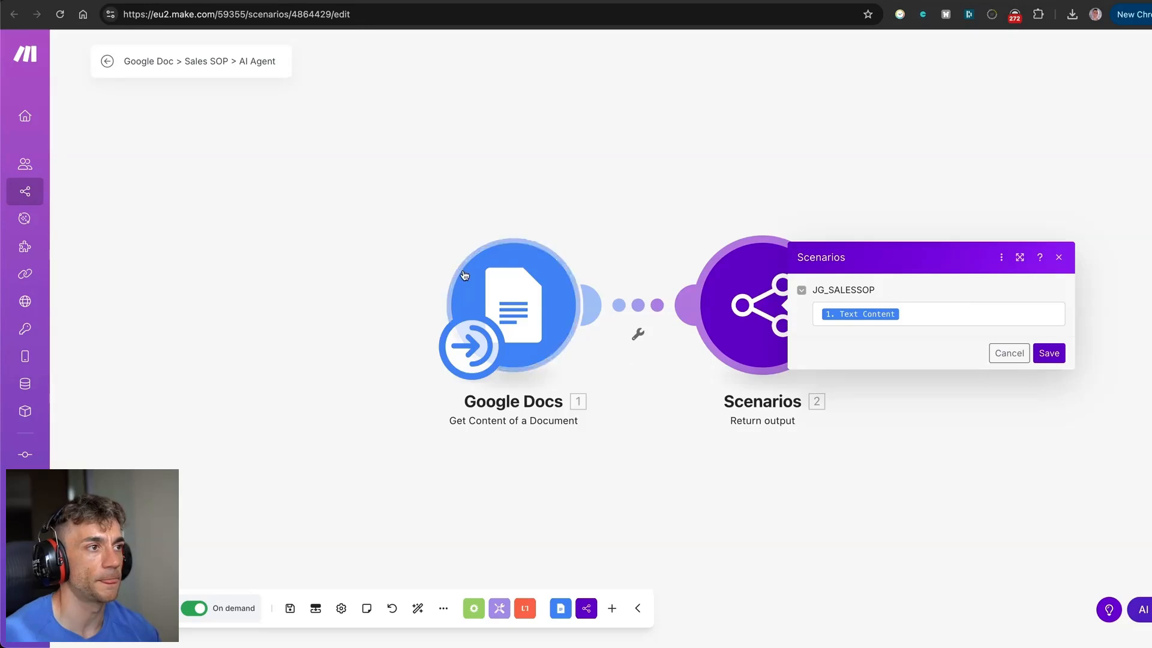
{"action": "left_click", "coordinate": [470, 225]}
{"action": "left_click", "coordinate": [316, 608]}
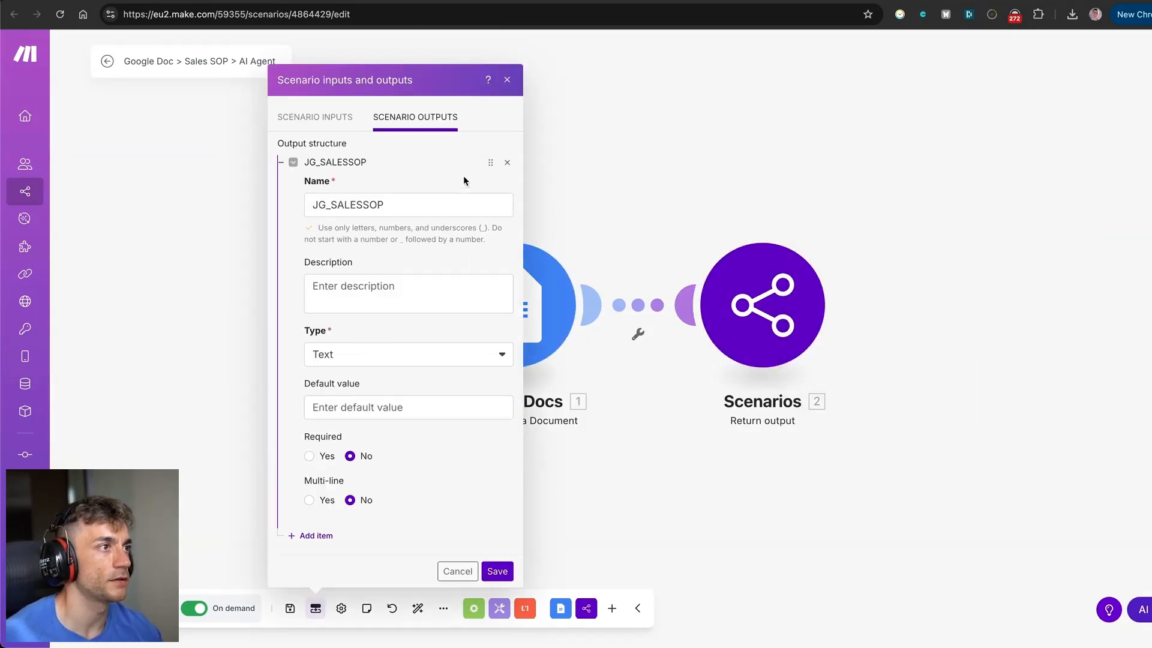
{"action": "left_click_drag", "start_coordinate": [446, 203], "coordinate": [305, 204]}
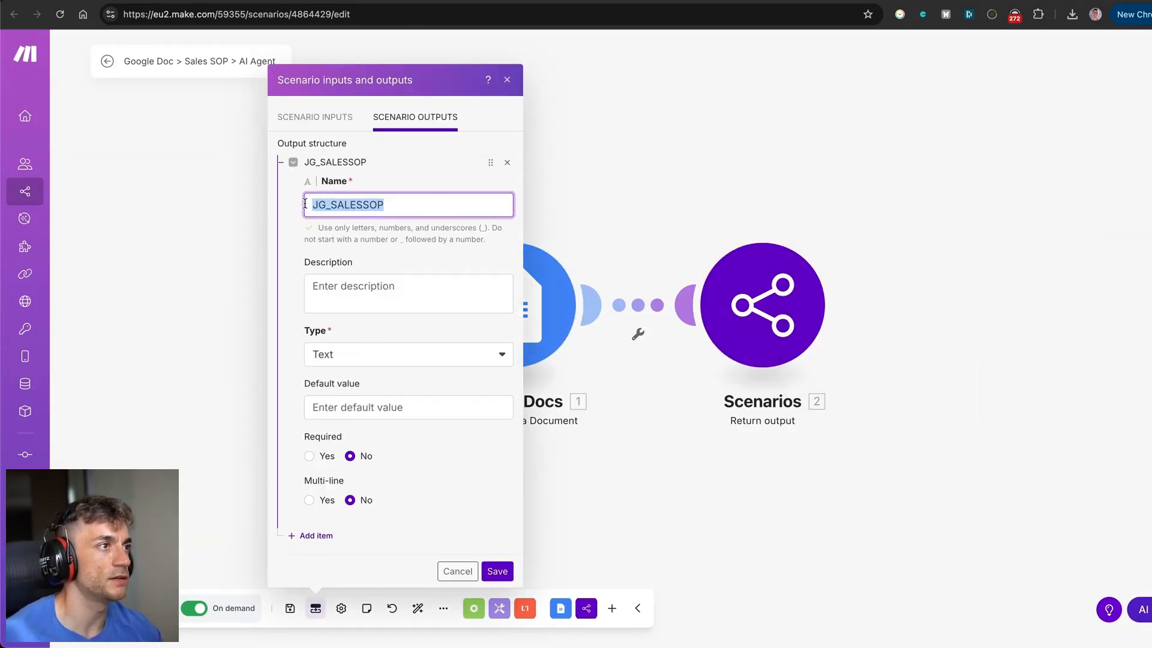
{"action": "left_click", "coordinate": [808, 232]}
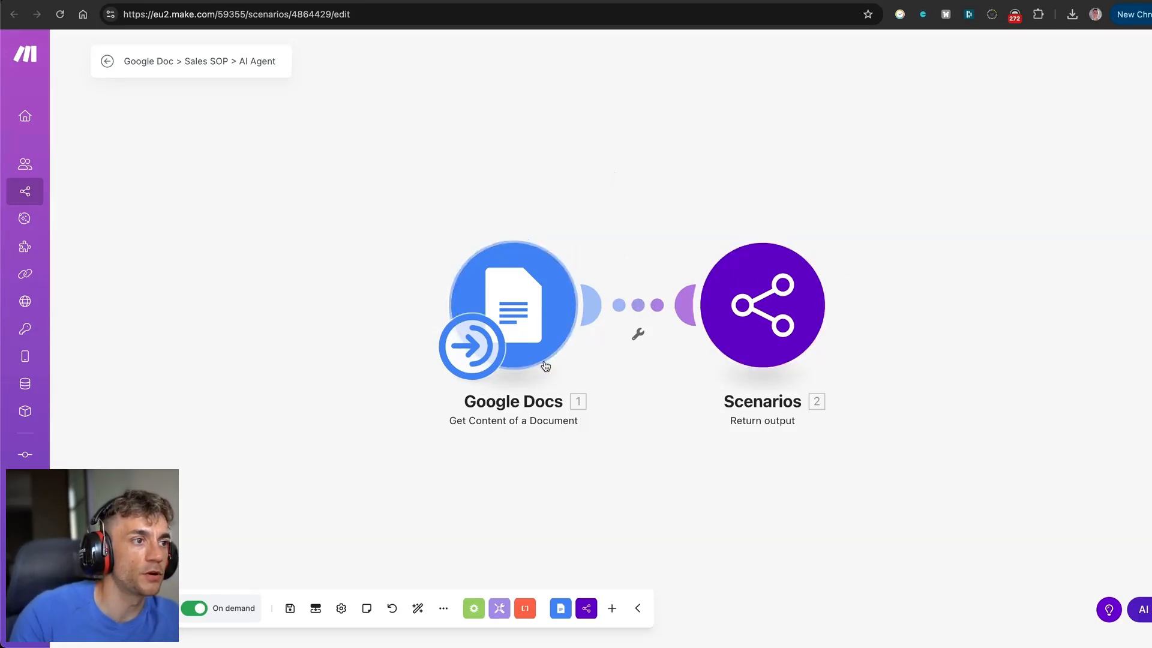
Add a second Google Docs module to the canvas and connect it into the scenario flow.
{"action": "right_click", "coordinate": [561, 96]}
{"action": "left_click", "coordinate": [486, 125]}
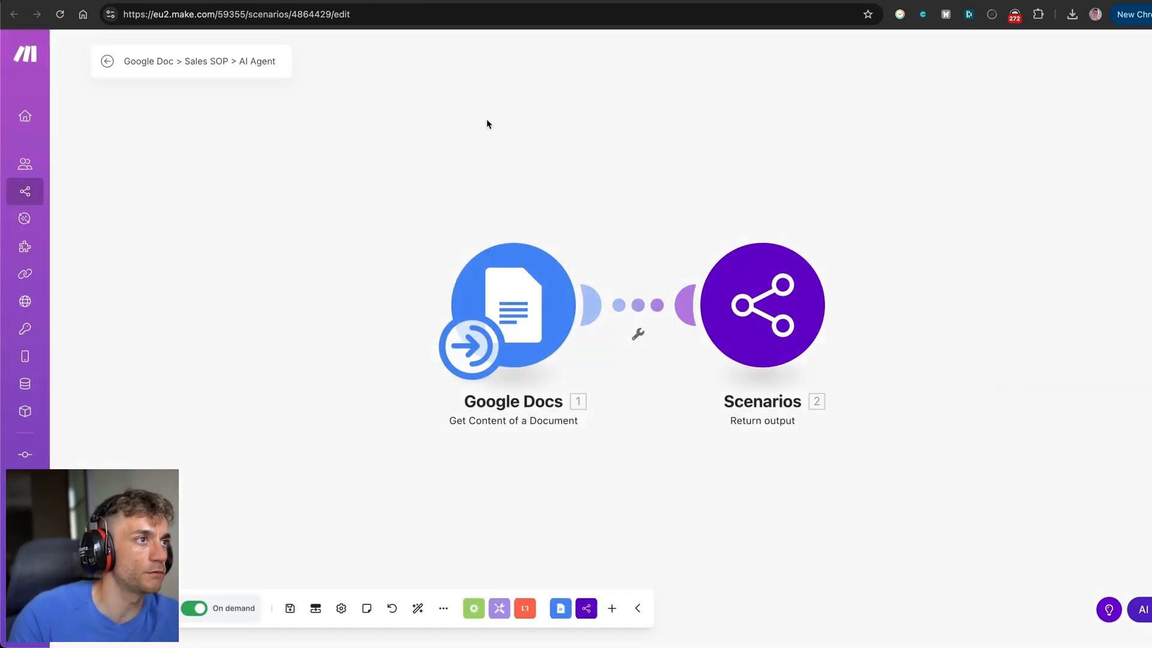
{"action": "right_click", "coordinate": [652, 107]}
{"action": "right_click", "coordinate": [615, 176]}
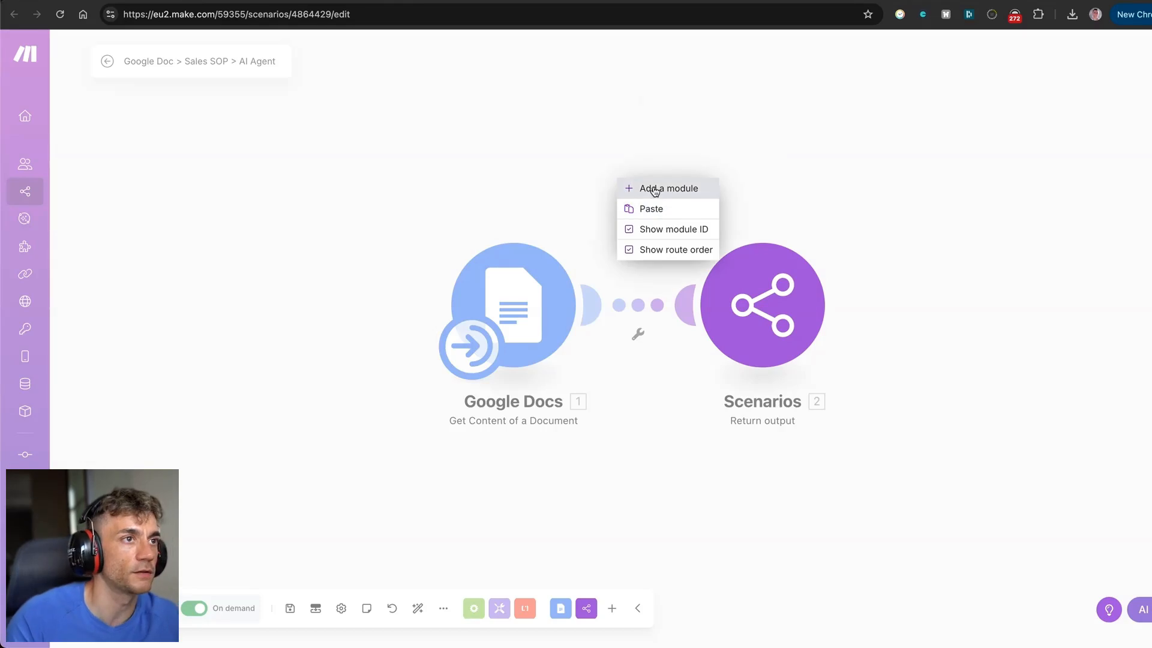
{"action": "left_click", "coordinate": [654, 188]}
{"action": "left_click", "coordinate": [594, 172]}
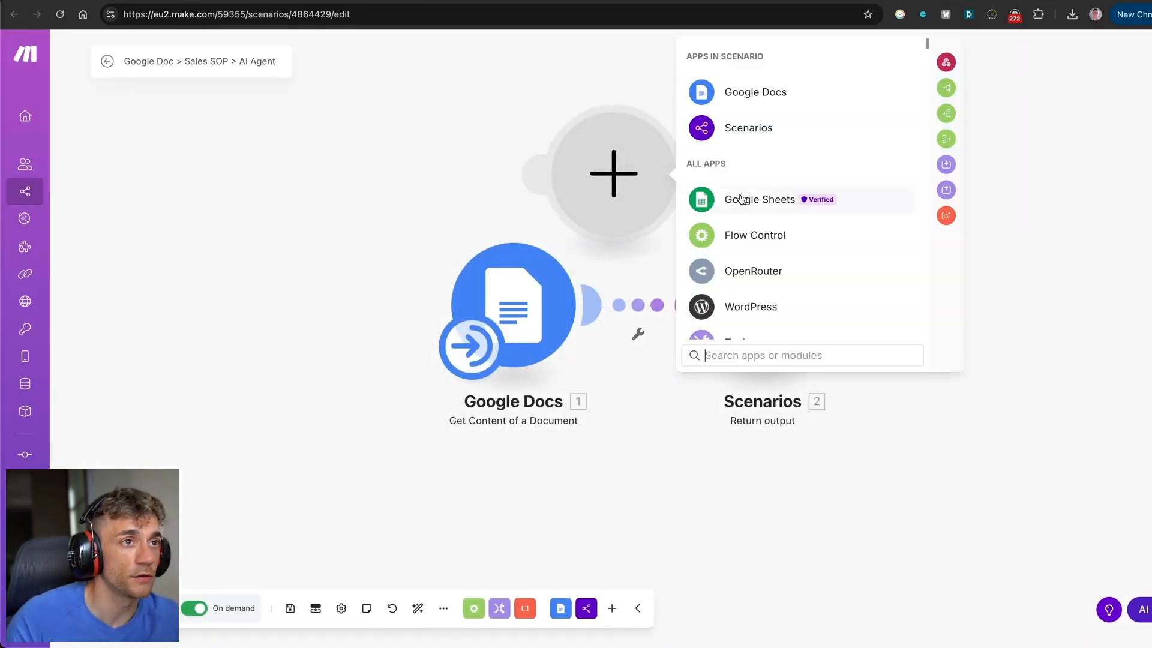
{"action": "type", "text": "google docs"}
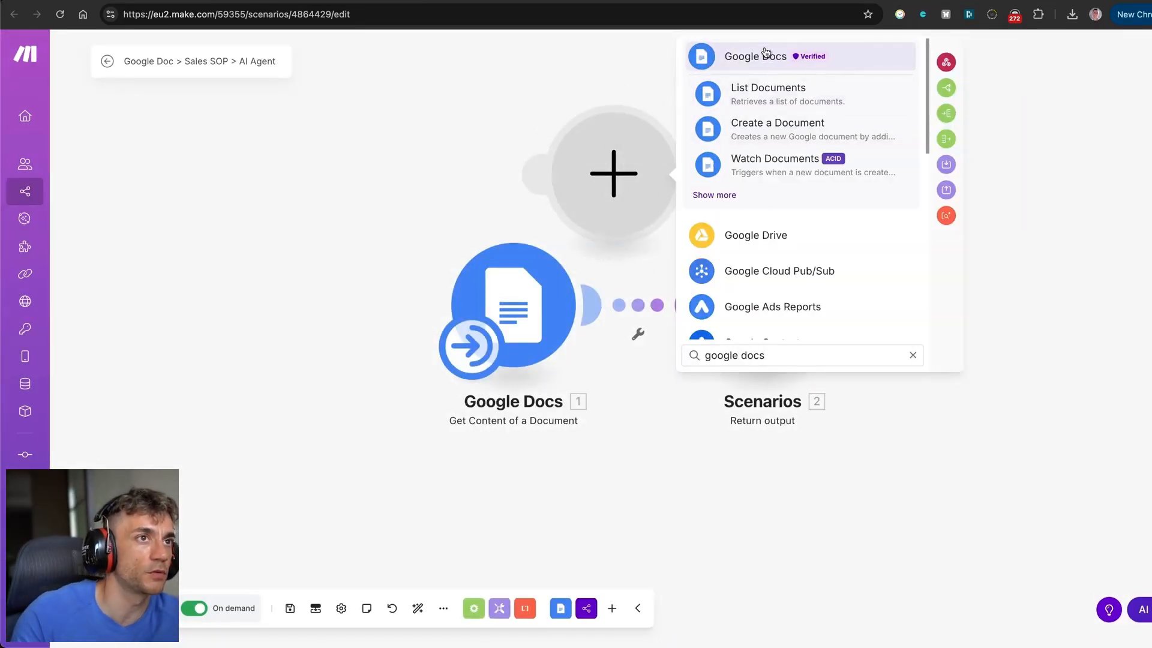
{"action": "left_click", "coordinate": [720, 193]}
{"action": "scroll", "coordinate": [864, 228], "scroll_direction": "up", "scroll_amount": 3}
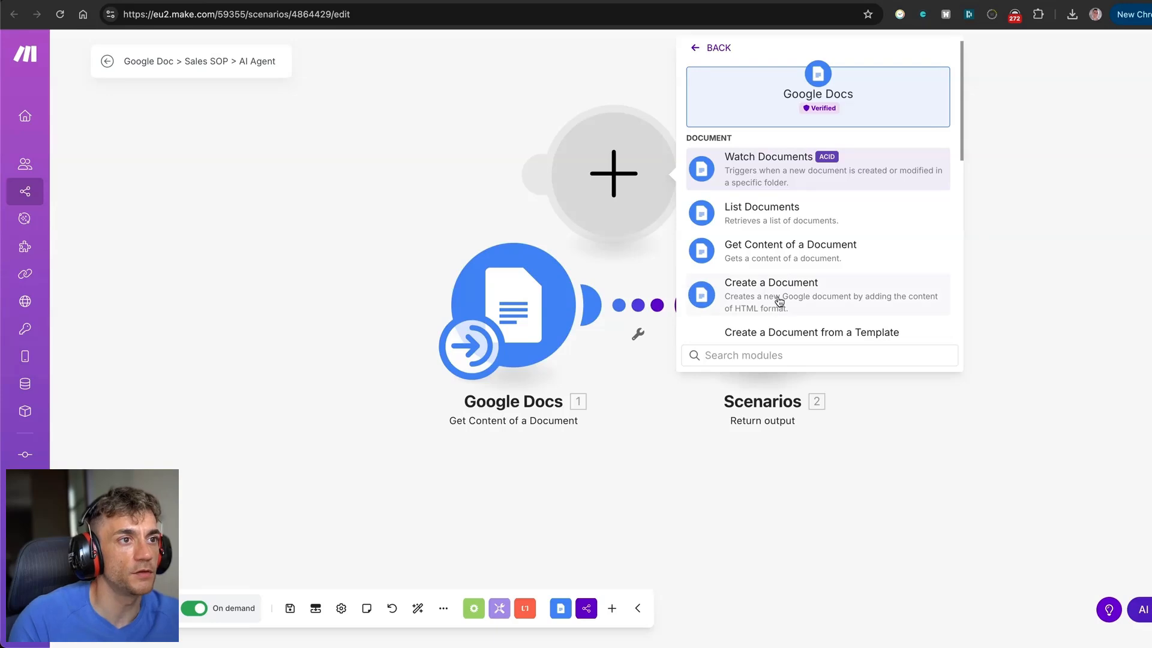
{"action": "left_click", "coordinate": [708, 291]}
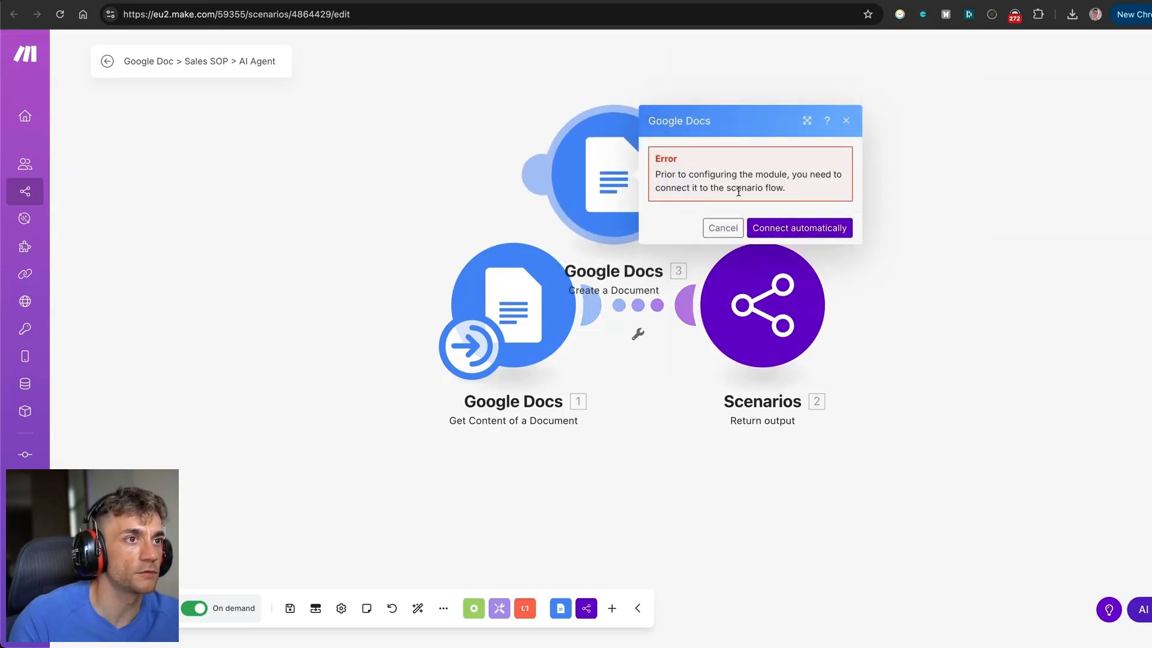
{"action": "left_click", "coordinate": [773, 228]}
{"action": "left_click", "coordinate": [510, 336]}
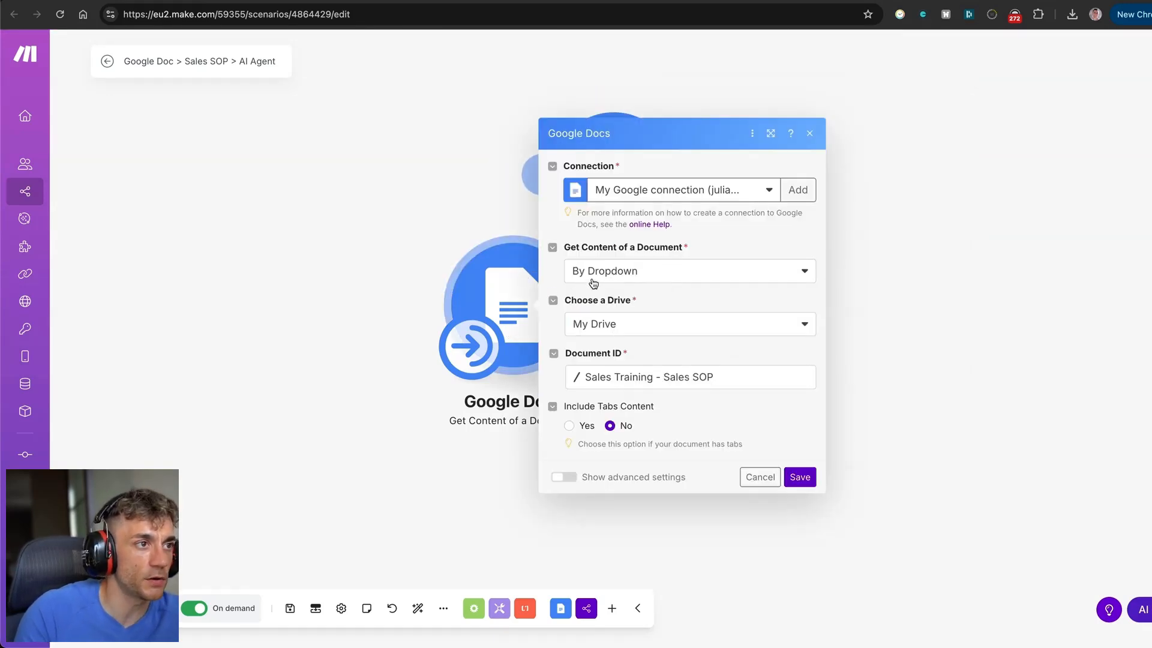
Delete the duplicate Google Docs module and shift the remaining document module left.
{"action": "key", "text": "Escape"}
{"action": "right_click", "coordinate": [646, 192]}
{"action": "left_click", "coordinate": [694, 332]}
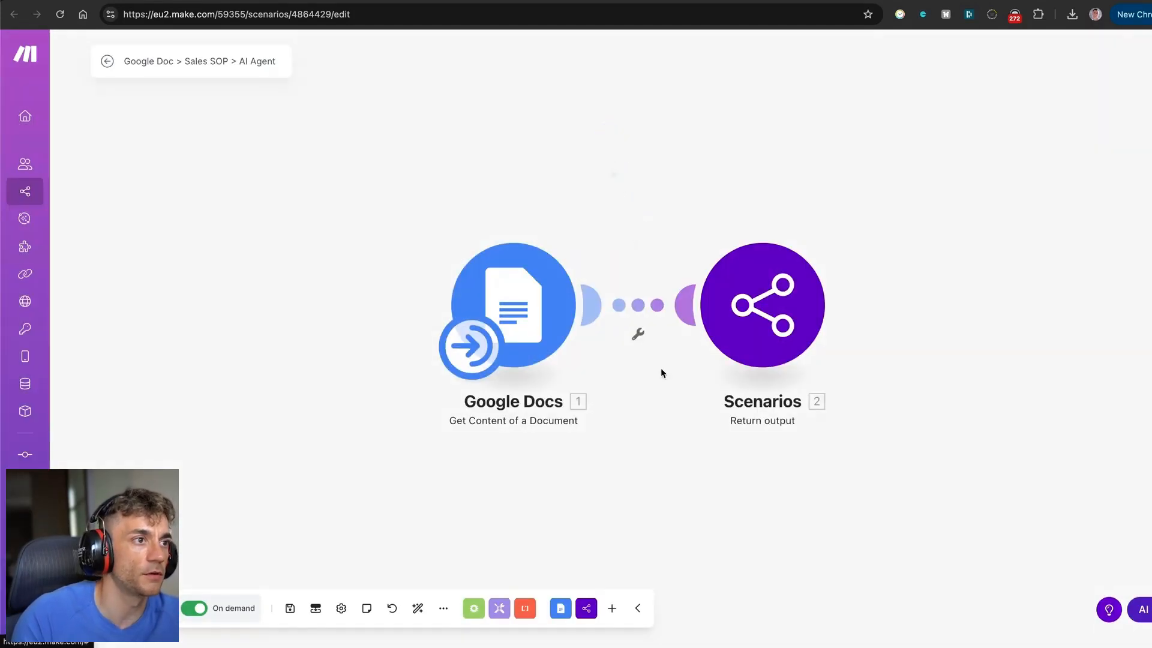
{"action": "left_click_drag", "start_coordinate": [544, 337], "coordinate": [472, 338]}
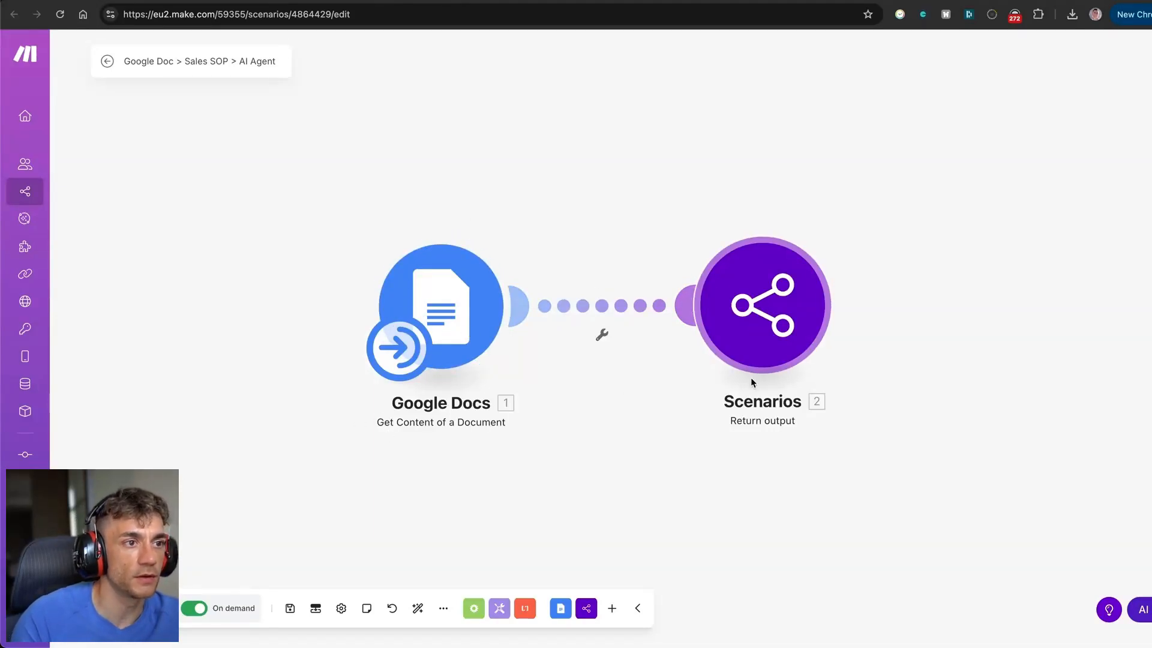
Add a test Scenarios Return output module, then delete the extra copy.
{"action": "right_click", "coordinate": [744, 145]}
{"action": "left_click", "coordinate": [776, 150]}
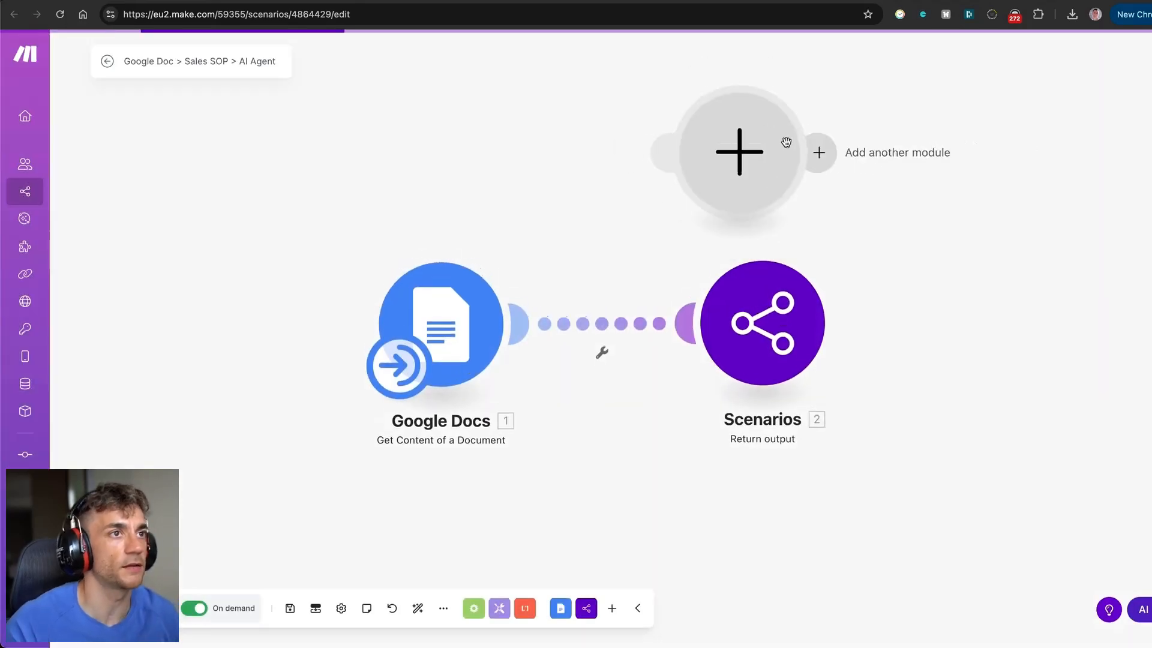
{"action": "left_click", "coordinate": [773, 139]}
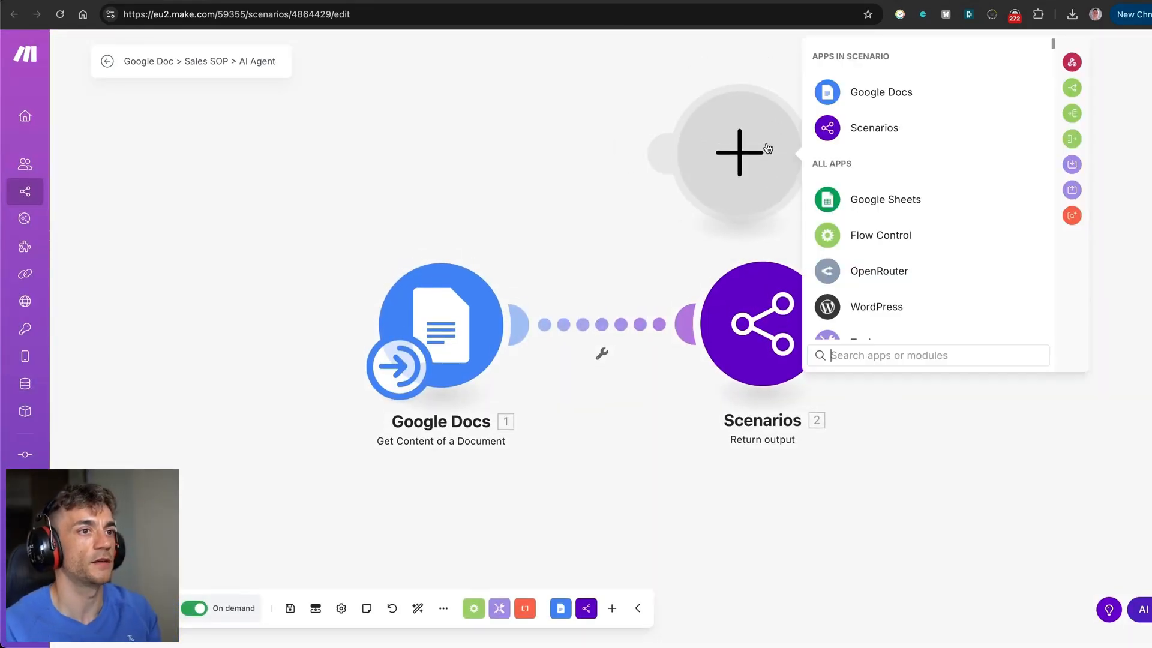
{"action": "type", "text": "scenarios"}
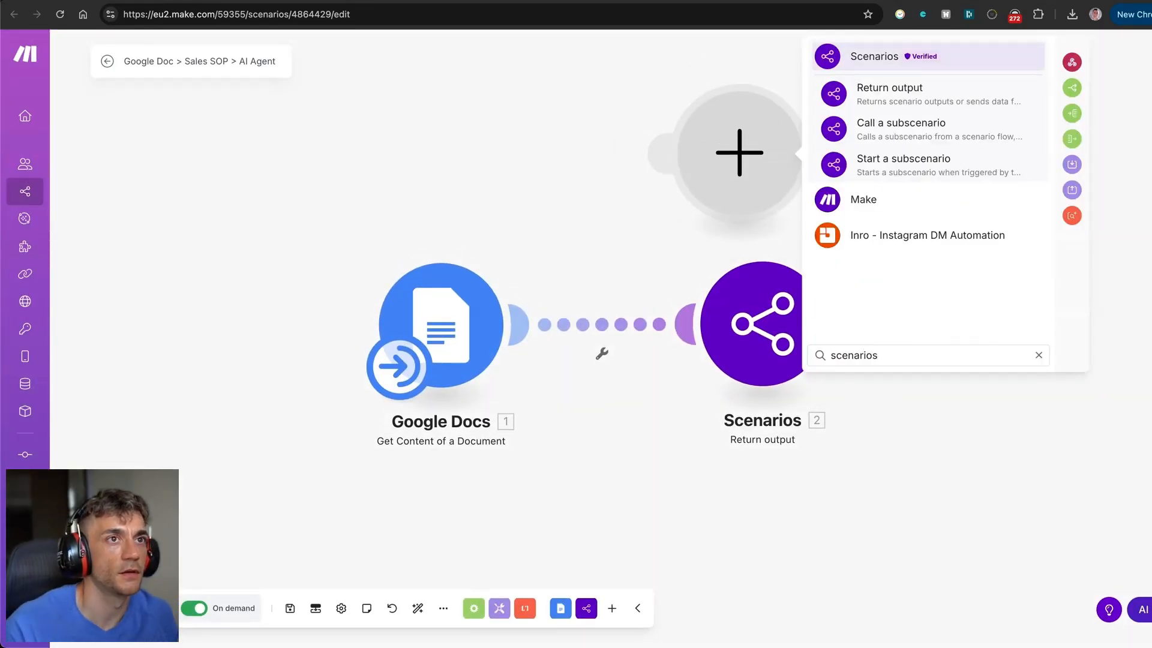
{"action": "left_click", "coordinate": [946, 100]}
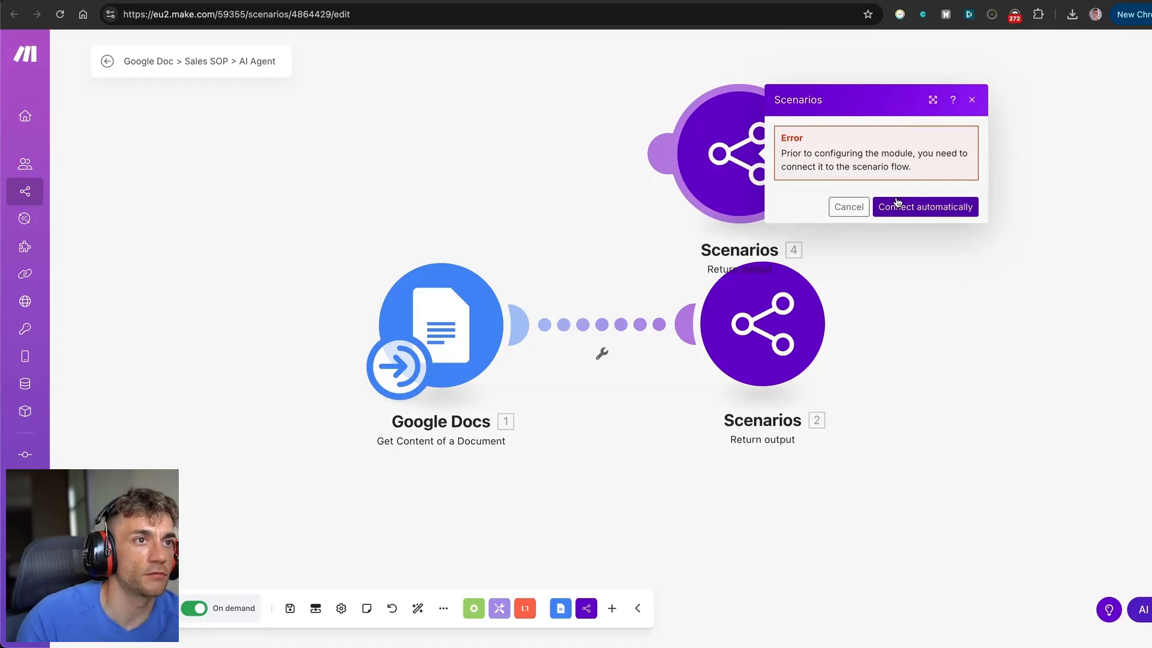
{"action": "left_click", "coordinate": [950, 207]}
{"action": "right_click", "coordinate": [712, 156]}
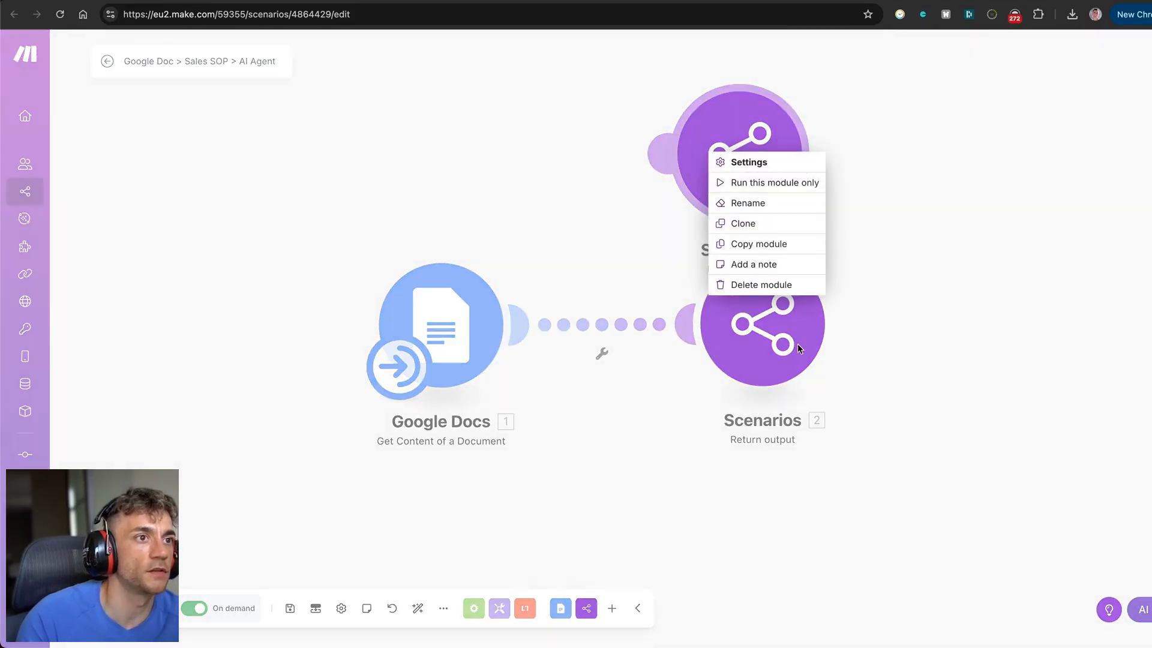
{"action": "left_click", "coordinate": [761, 284]}
Check the Return output settings and confirm the JG_SALESSOP scenario output.
{"action": "left_click", "coordinate": [762, 336]}
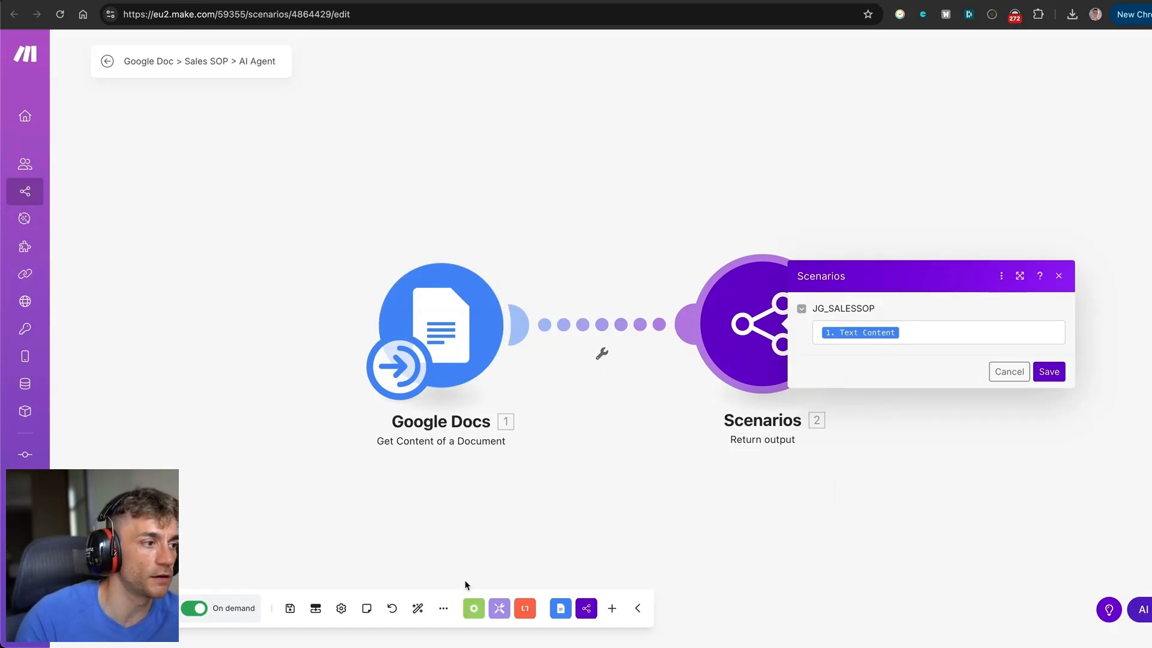
{"action": "left_click", "coordinate": [360, 592]}
{"action": "left_click", "coordinate": [316, 608]}
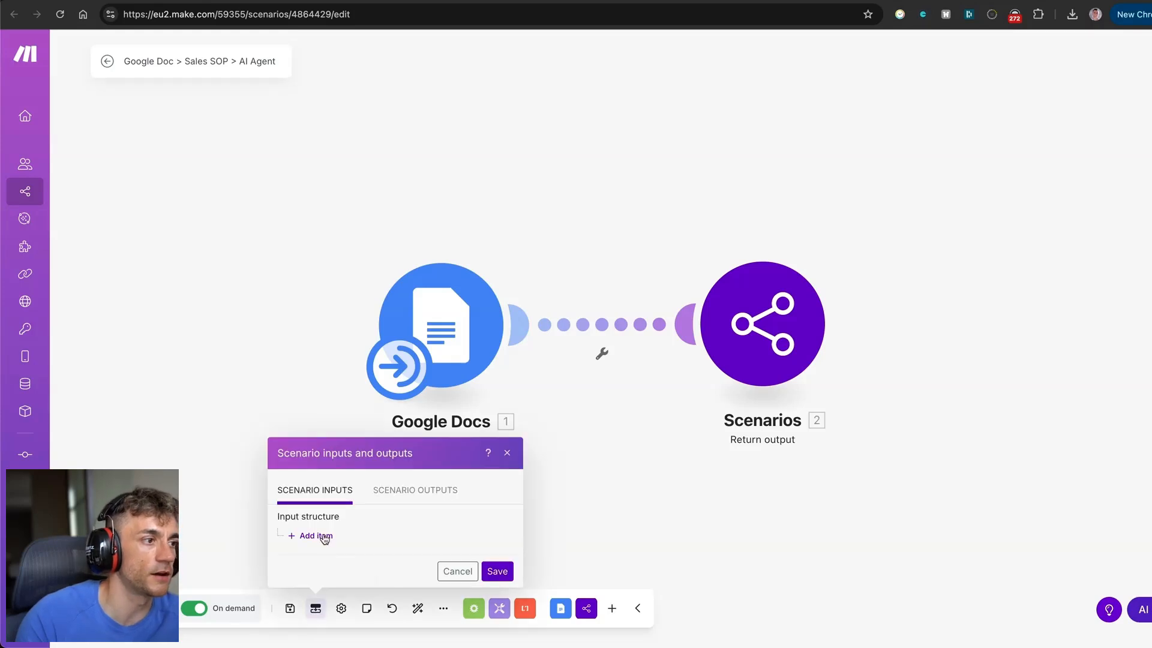
{"action": "left_click", "coordinate": [389, 490]}
{"action": "left_click", "coordinate": [293, 516]}
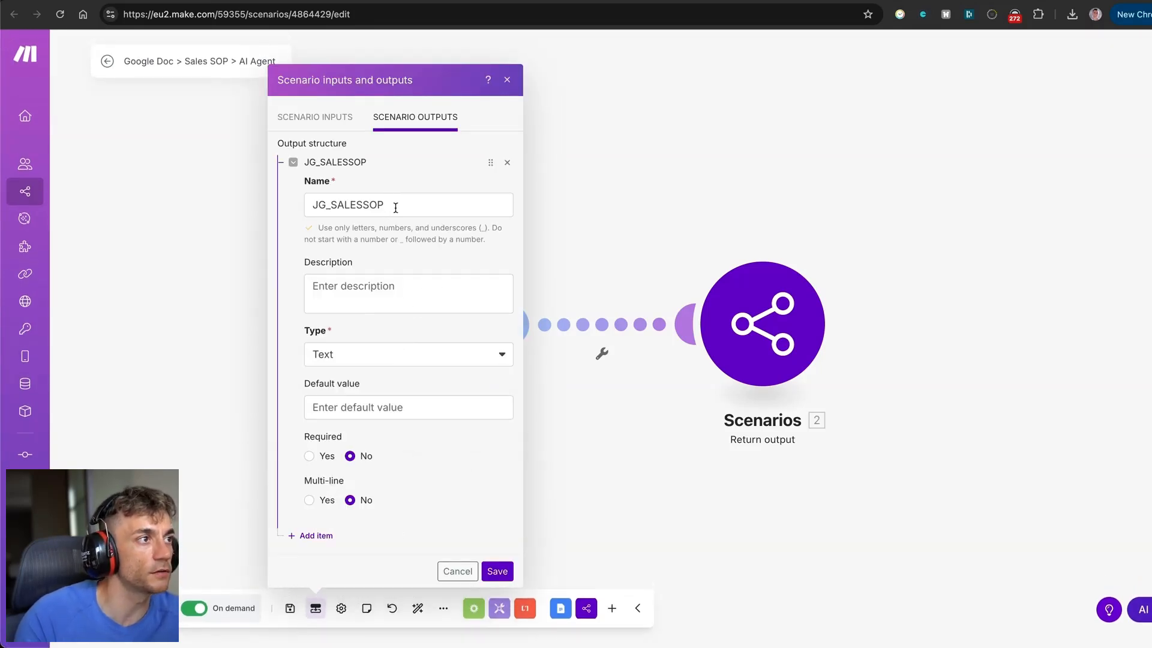
{"action": "left_click", "coordinate": [185, 373]}
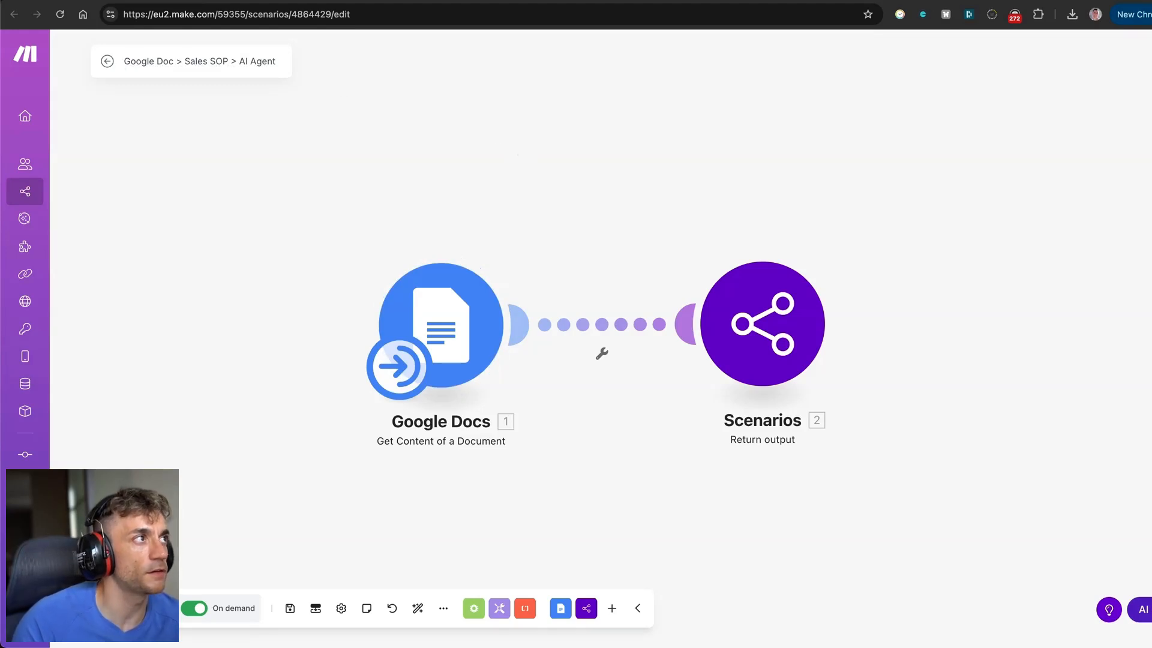
{"action": "left_click", "coordinate": [180, 1]}
Highlight the STEP 1, STEP 2 tool setup and STEP 3 system tools lines in the guide.
{"action": "left_click_drag", "start_coordinate": [526, 296], "coordinate": [650, 296]}
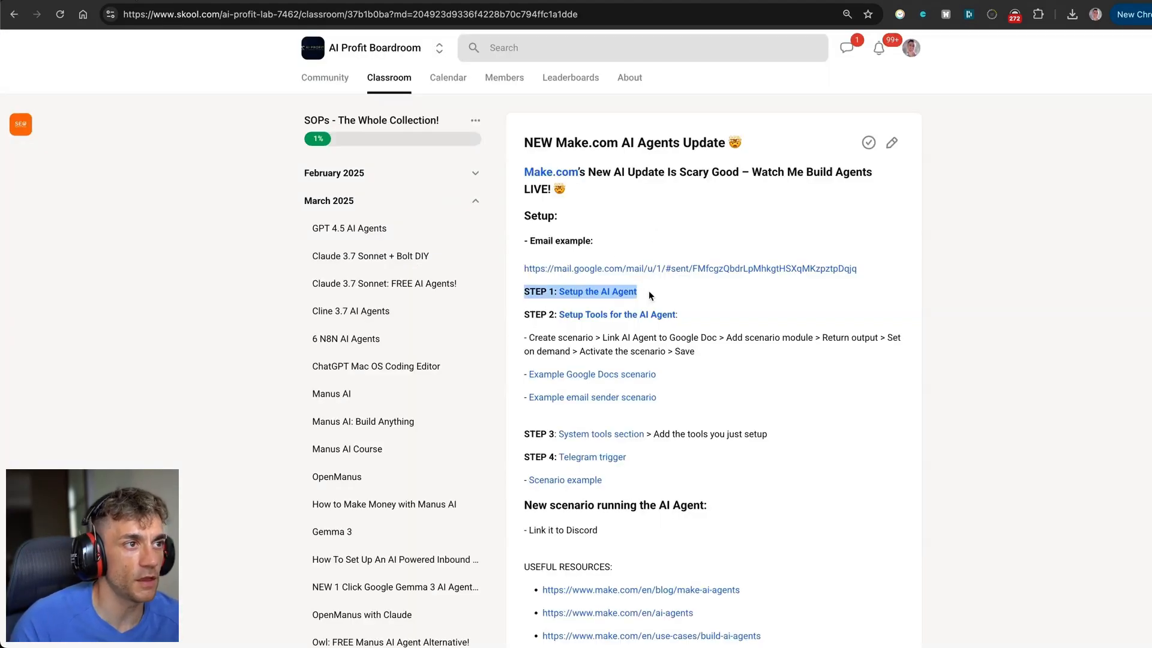
{"action": "left_click_drag", "start_coordinate": [522, 310], "coordinate": [732, 389]}
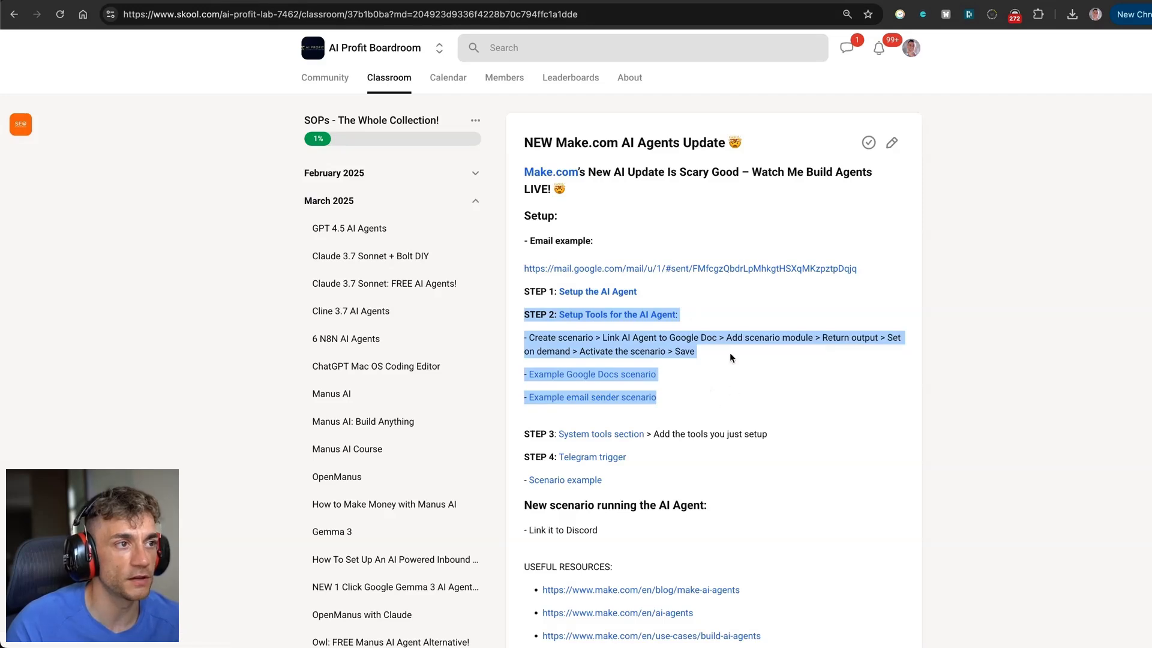
{"action": "left_click", "coordinate": [670, 334]}
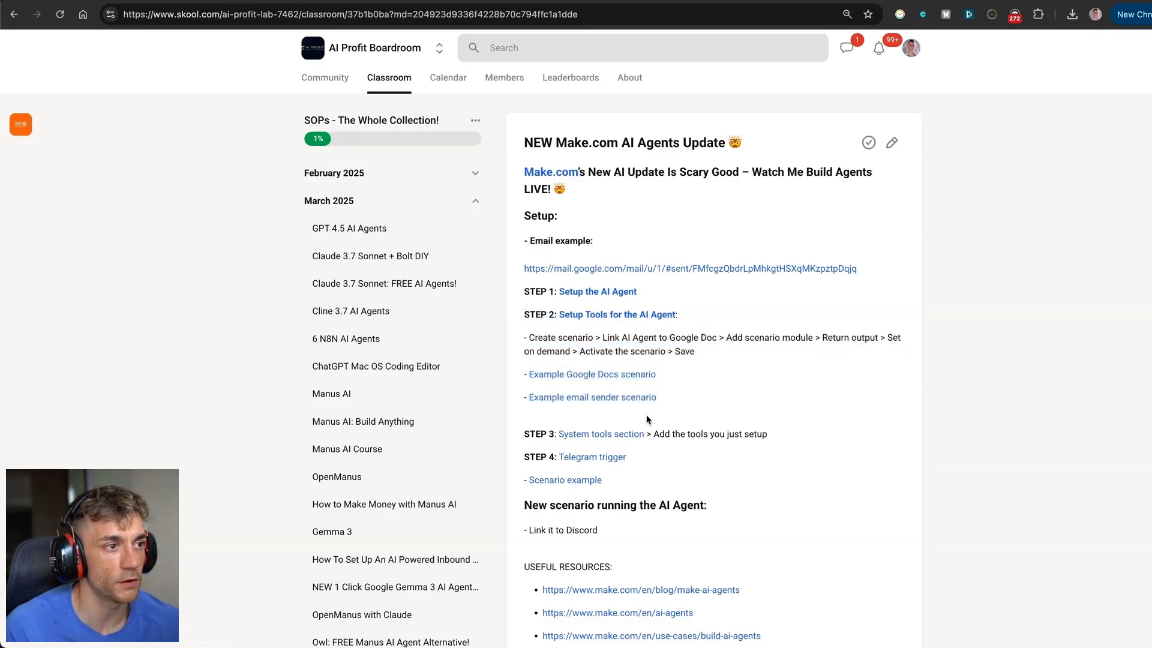
{"action": "left_click_drag", "start_coordinate": [775, 436], "coordinate": [519, 439]}
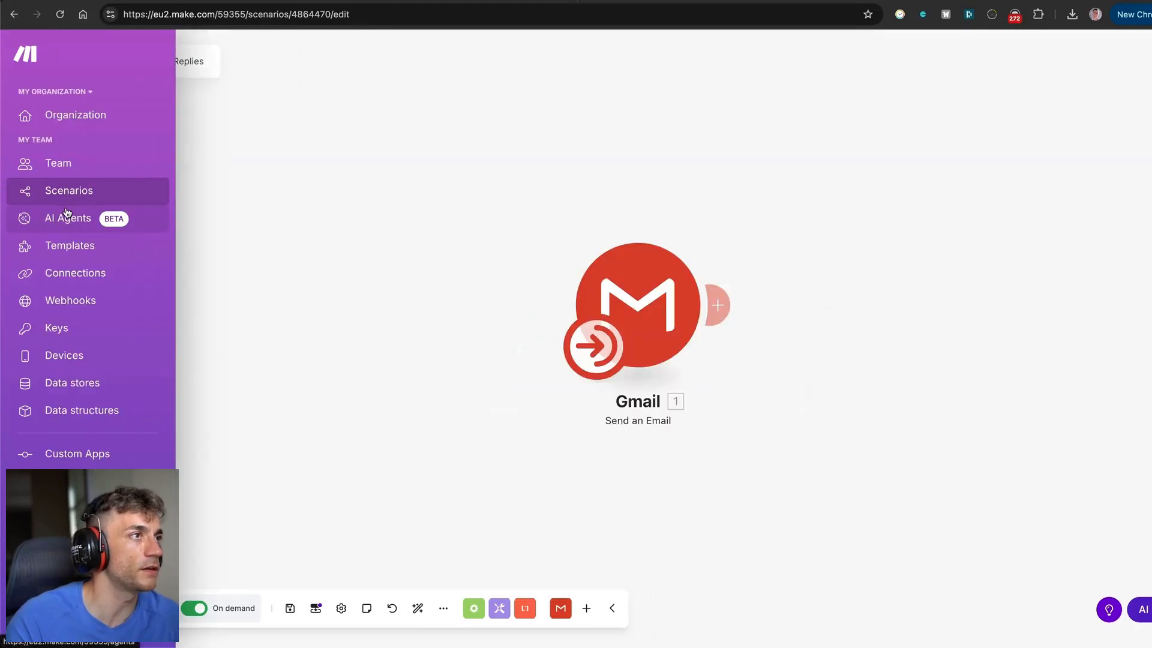
Open the Test for a YouTube Video agent from AI Agents and review its model settings.
{"action": "left_click", "coordinate": [71, 217]}
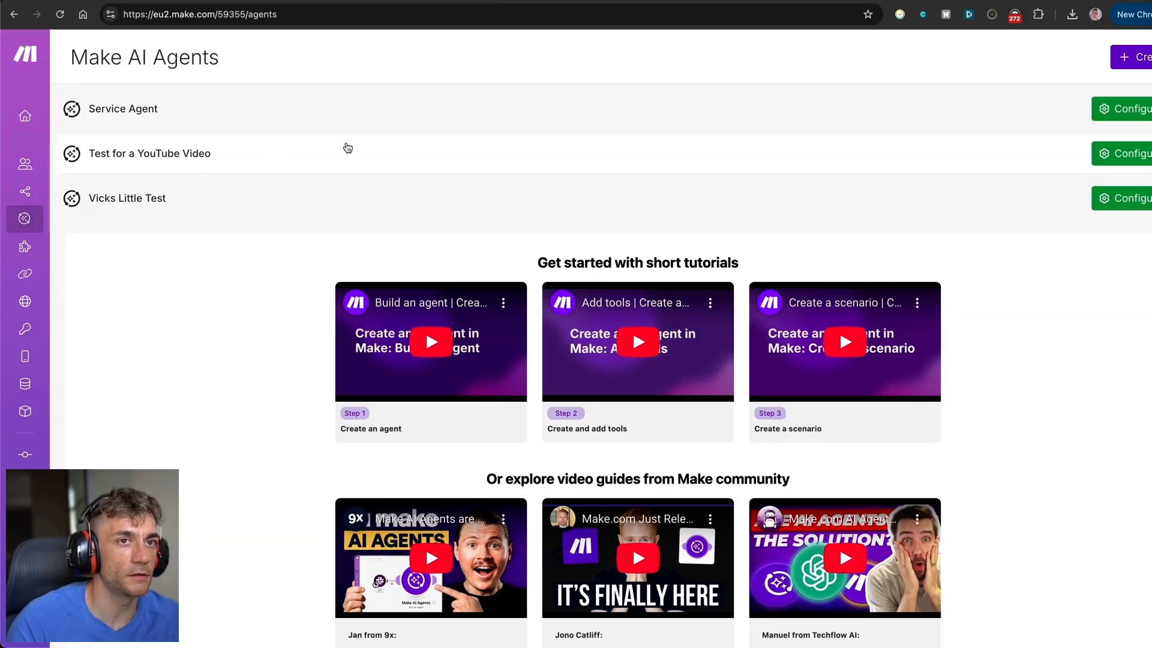
{"action": "left_click", "coordinate": [1125, 155]}
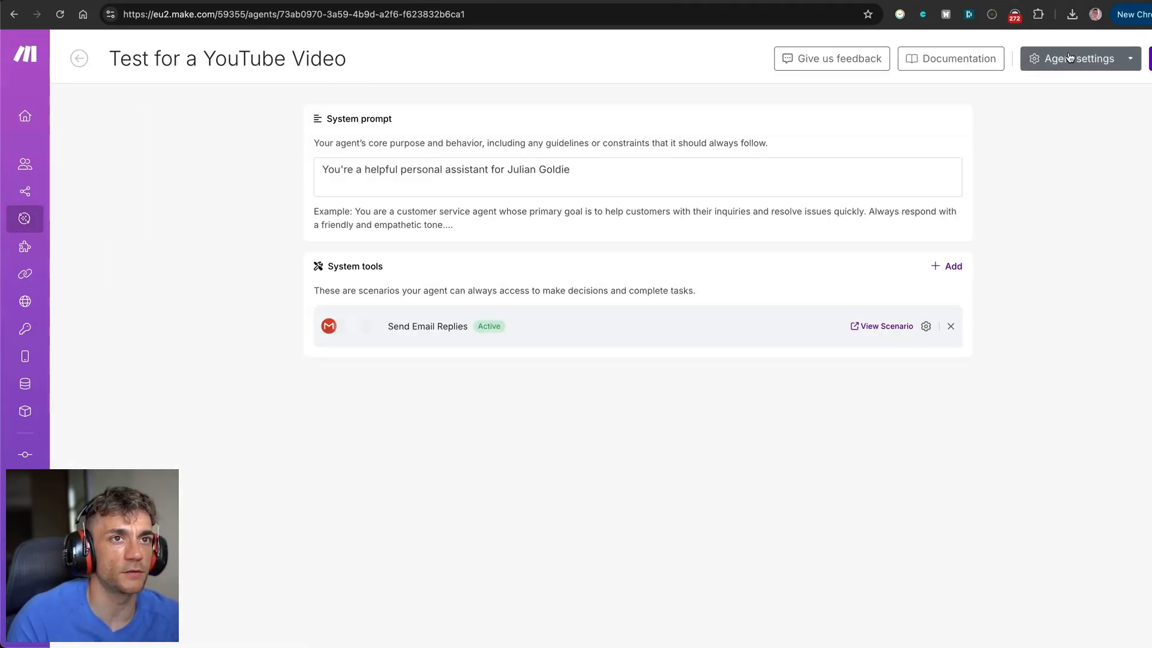
{"action": "left_click", "coordinate": [1097, 58]}
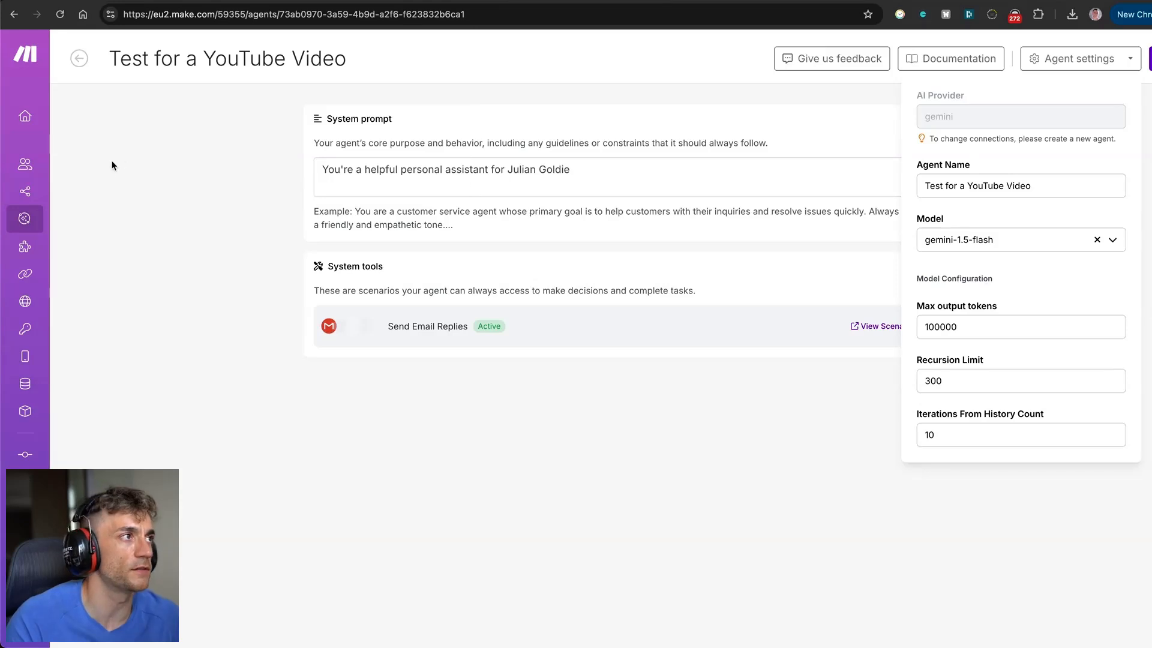
{"action": "left_click", "coordinate": [79, 58]}
{"action": "left_click", "coordinate": [79, 58]}
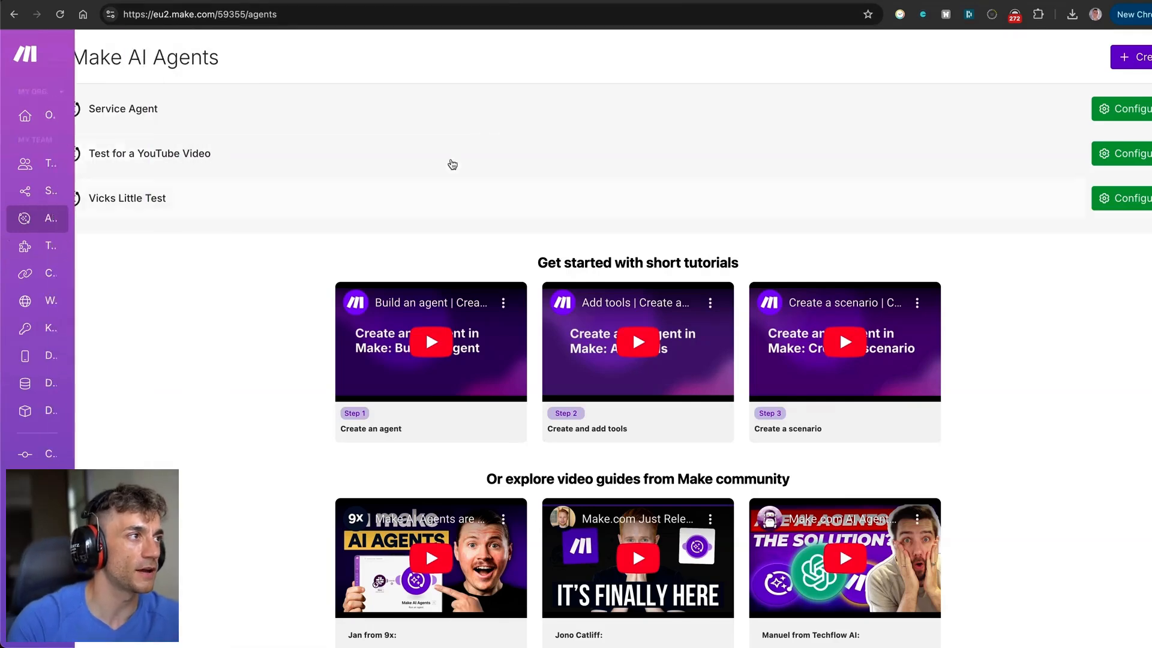
{"action": "left_click", "coordinate": [1151, 108]}
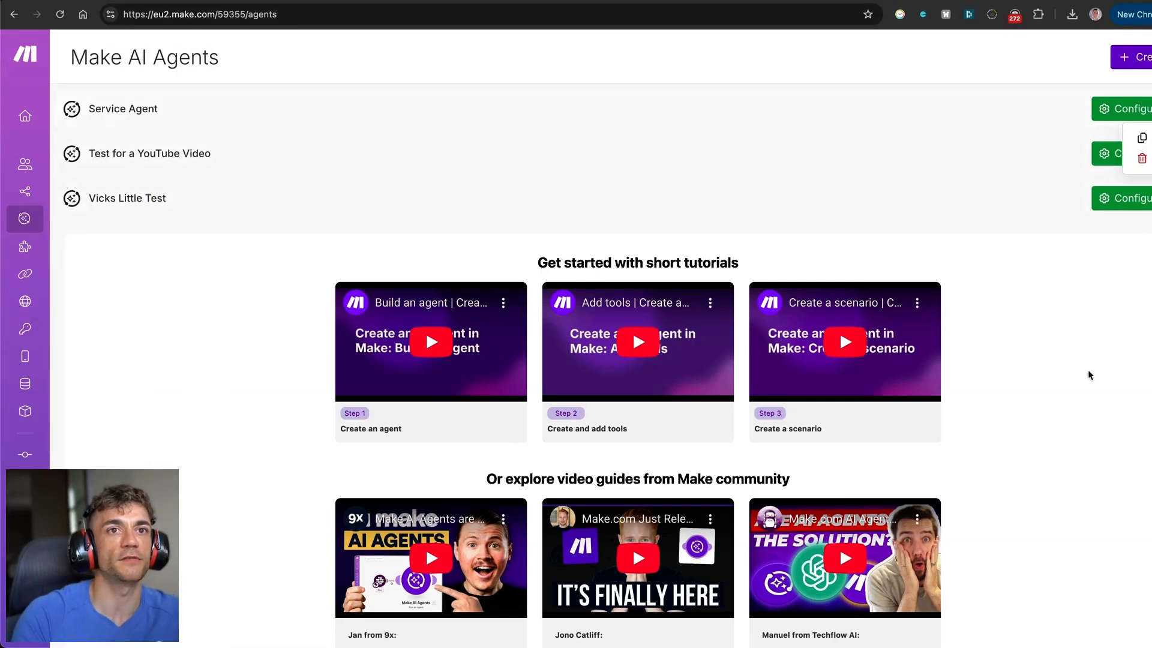
{"action": "left_click", "coordinate": [1089, 386]}
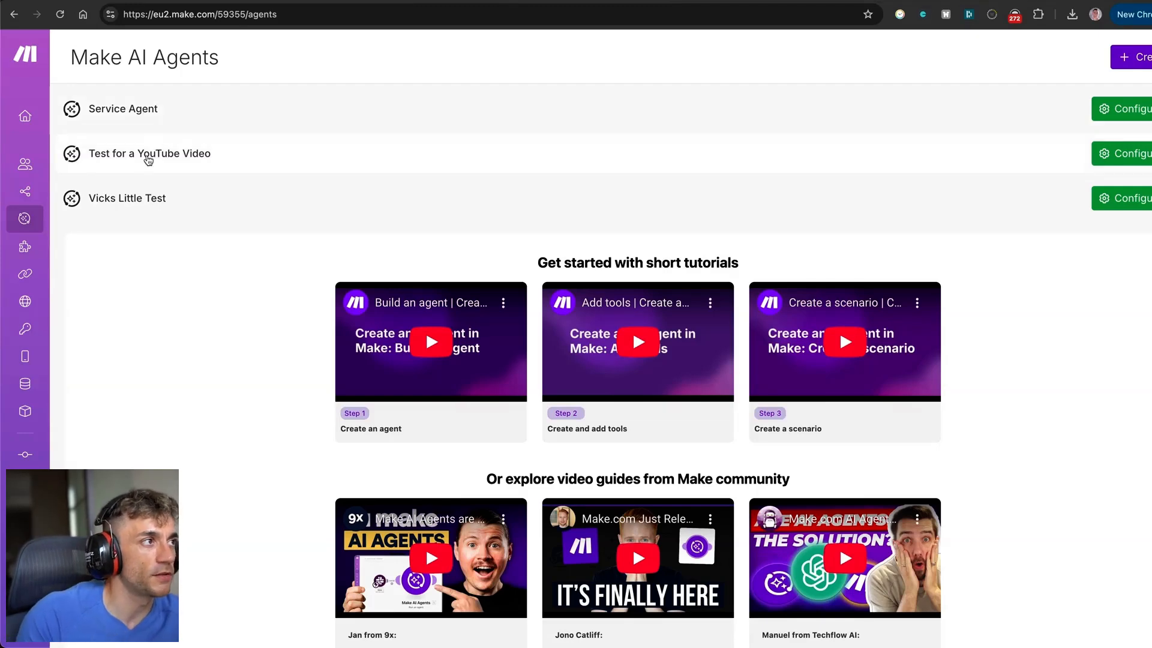
{"action": "left_click", "coordinate": [180, 162]}
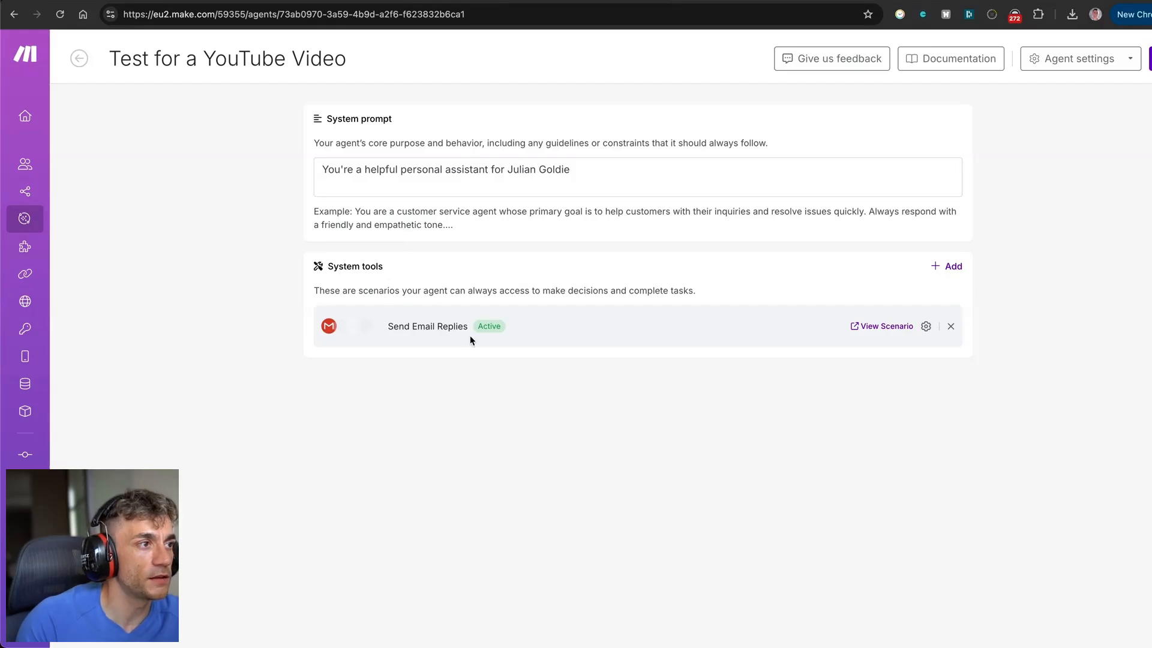
Search 'doc' and add the Google Doc Sales SOP scenario as a tool, setting its schedule.
{"action": "left_click", "coordinate": [946, 267]}
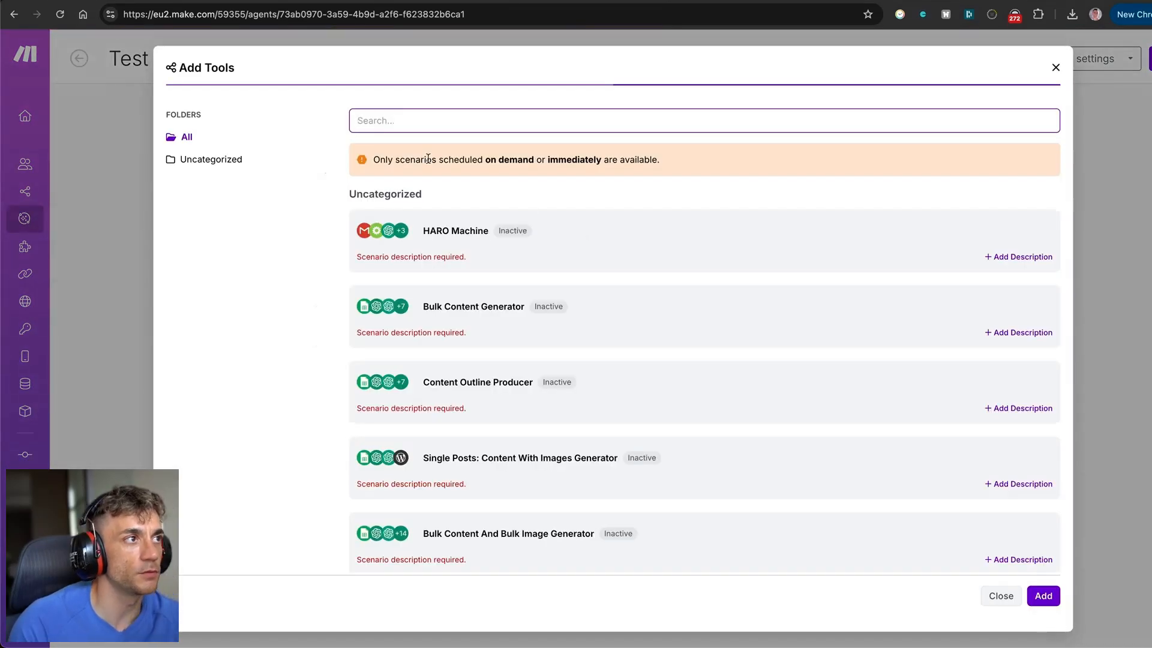
{"action": "left_click", "coordinate": [90, 114]}
{"action": "left_click", "coordinate": [53, 213]}
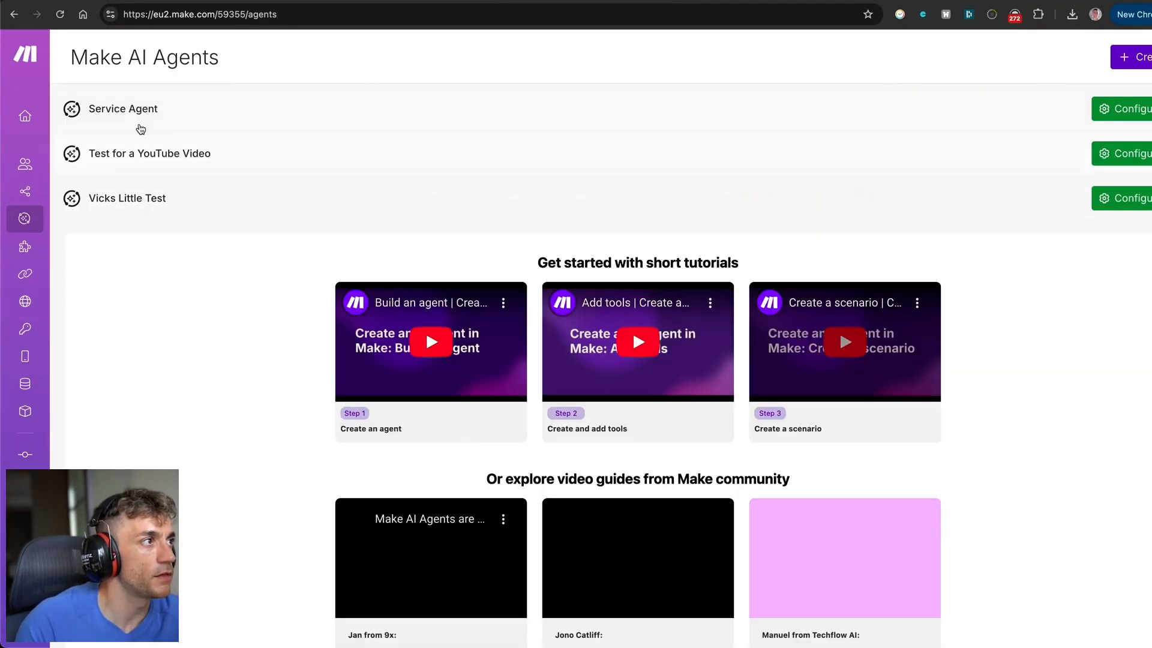
{"action": "left_click", "coordinate": [139, 155]}
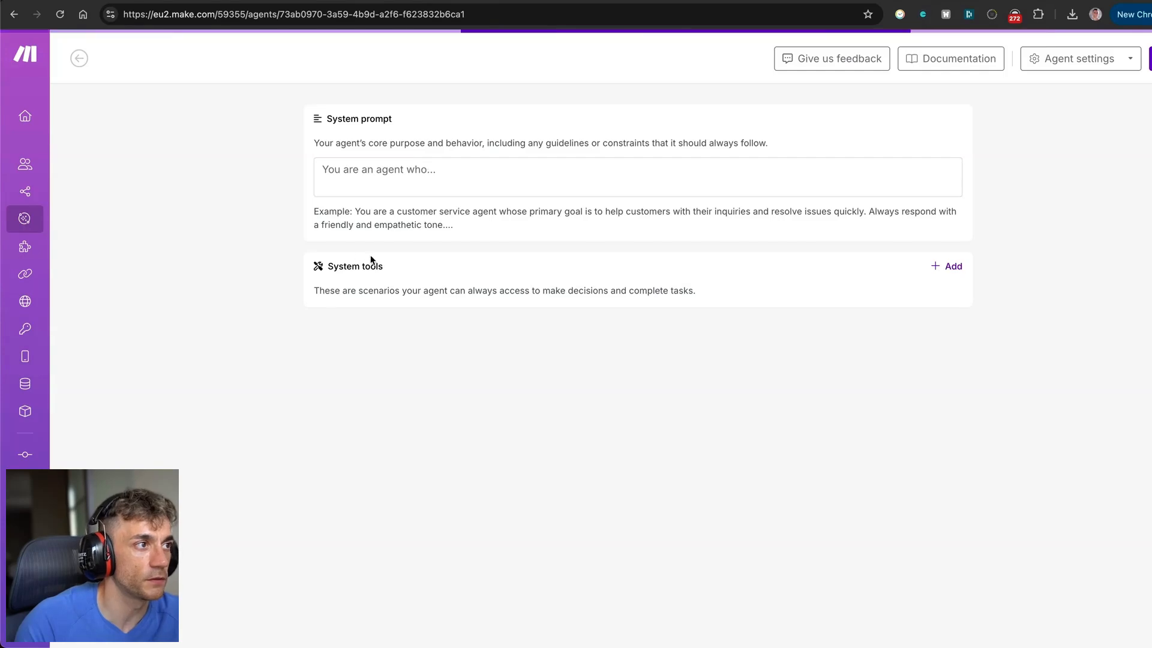
{"action": "left_click", "coordinate": [949, 265]}
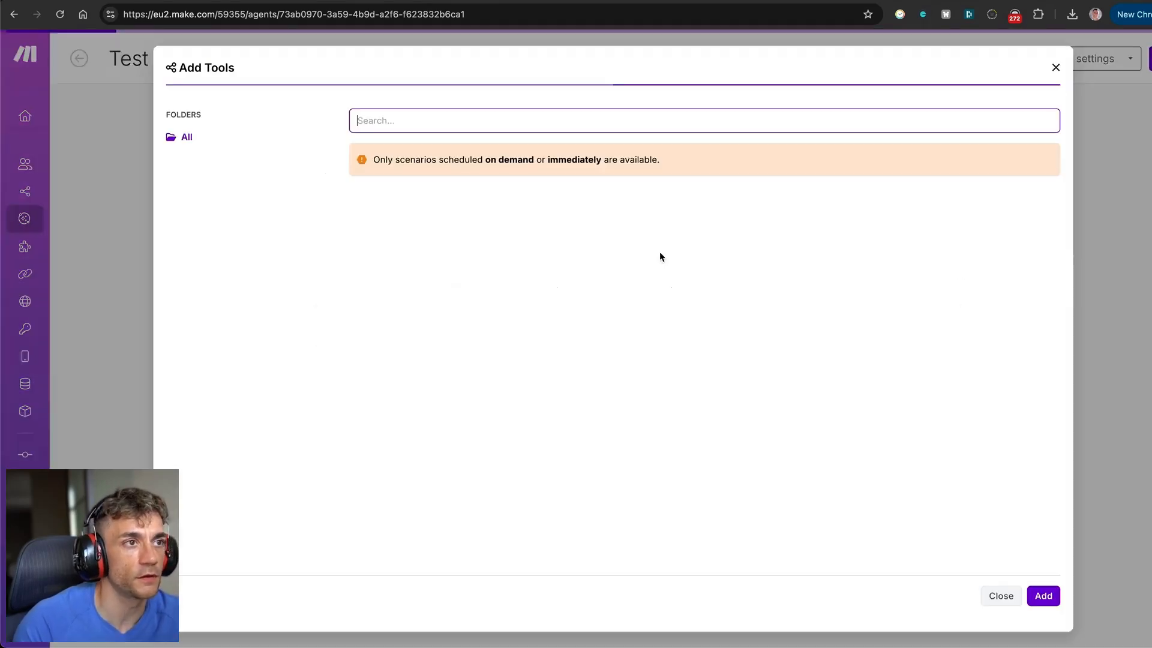
{"action": "type", "text": "doc"}
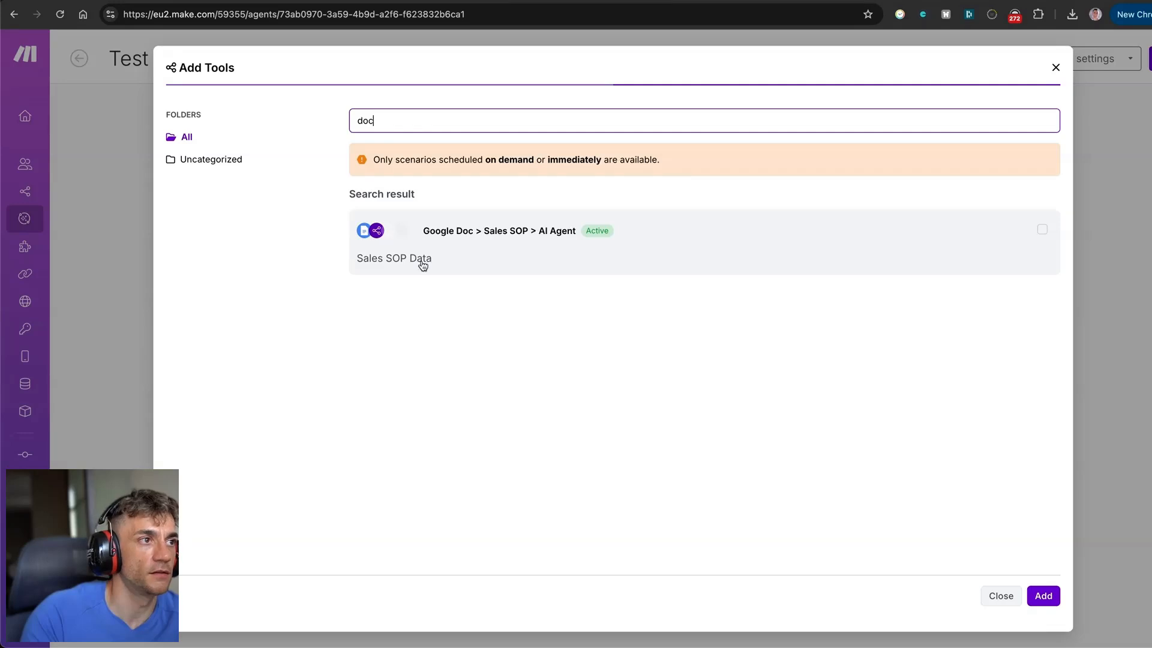
{"action": "left_click", "coordinate": [557, 227]}
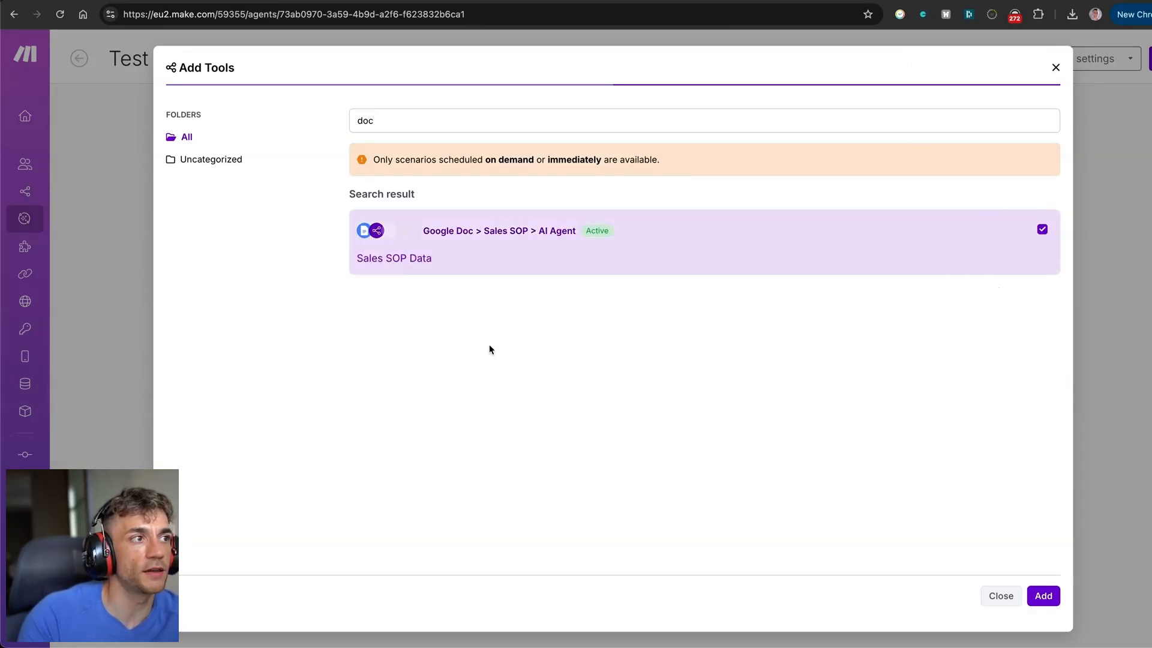
{"action": "mouse_move", "coordinate": [599, 239]}
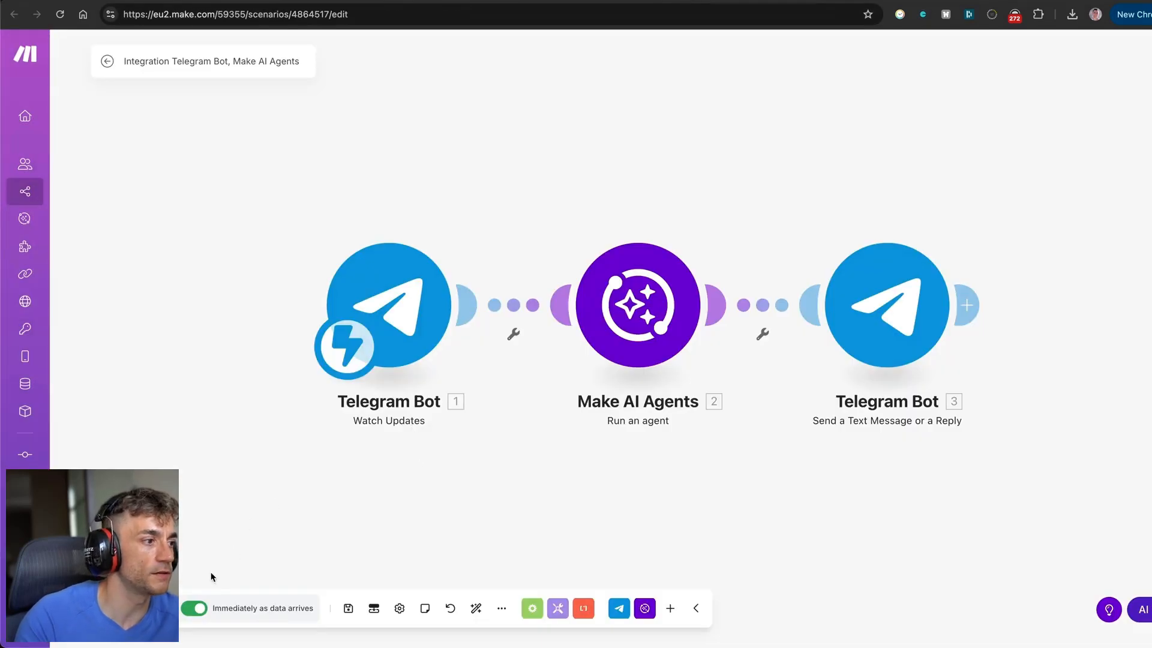
{"action": "left_click", "coordinate": [270, 608]}
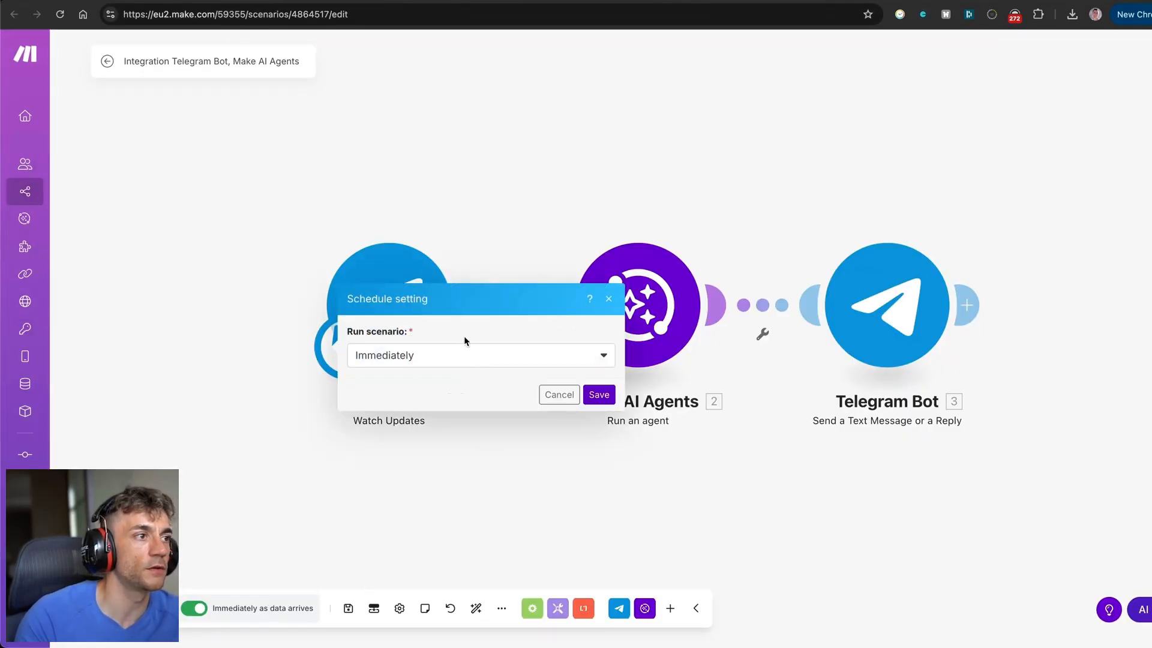
{"action": "left_click", "coordinate": [444, 363]}
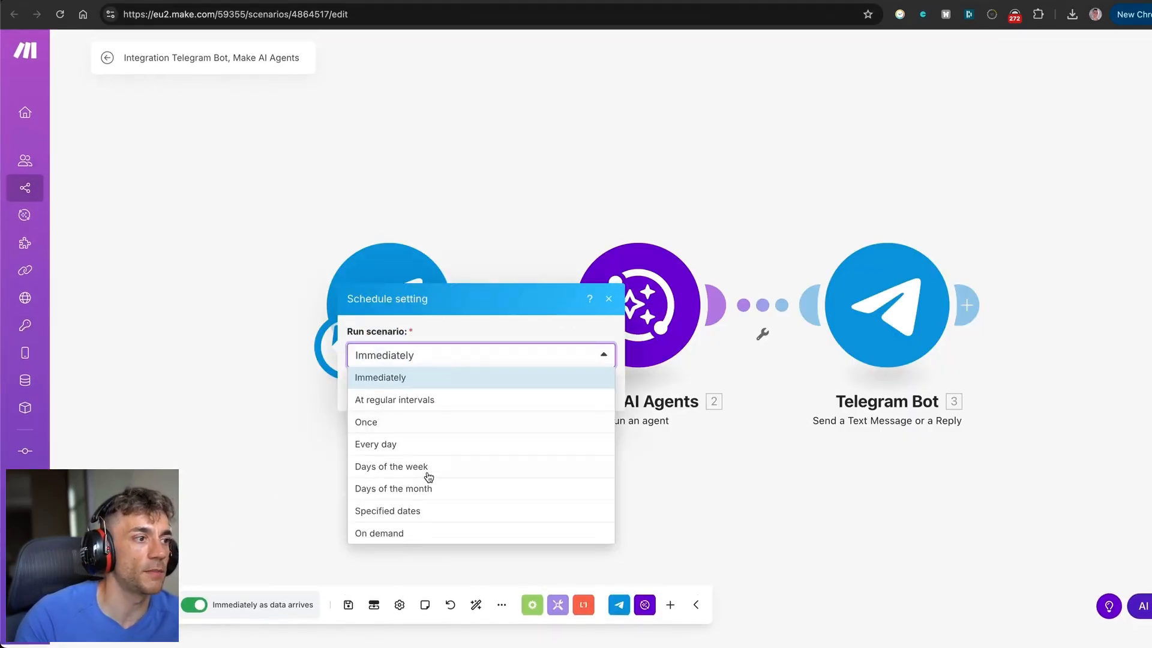
{"action": "left_click", "coordinate": [328, 453]}
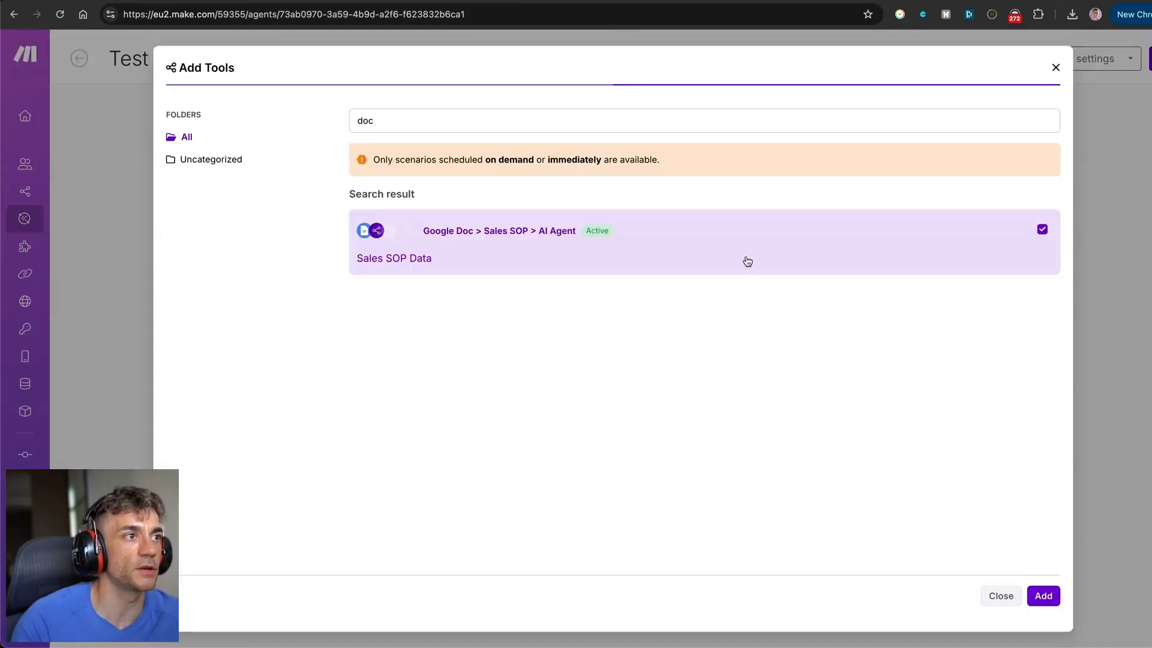
{"action": "left_click", "coordinate": [1043, 595]}
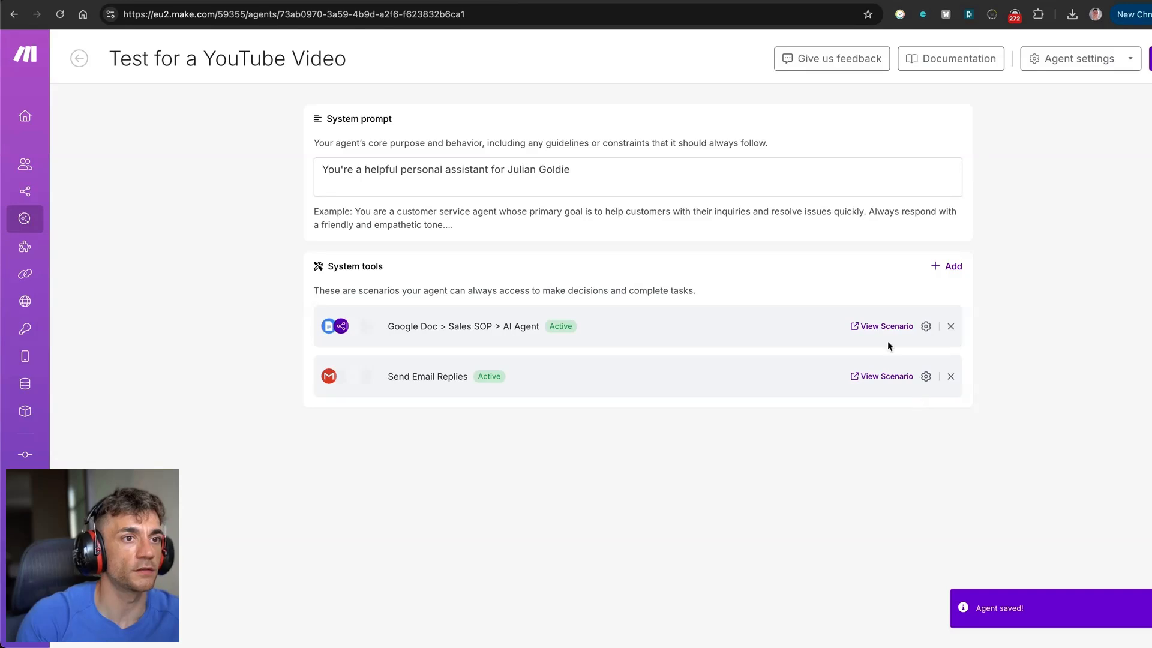
Review the tool descriptions: 'Sales SOP Data' for the Google Doc tool, then Send Email Replies.
{"action": "left_click", "coordinate": [925, 328]}
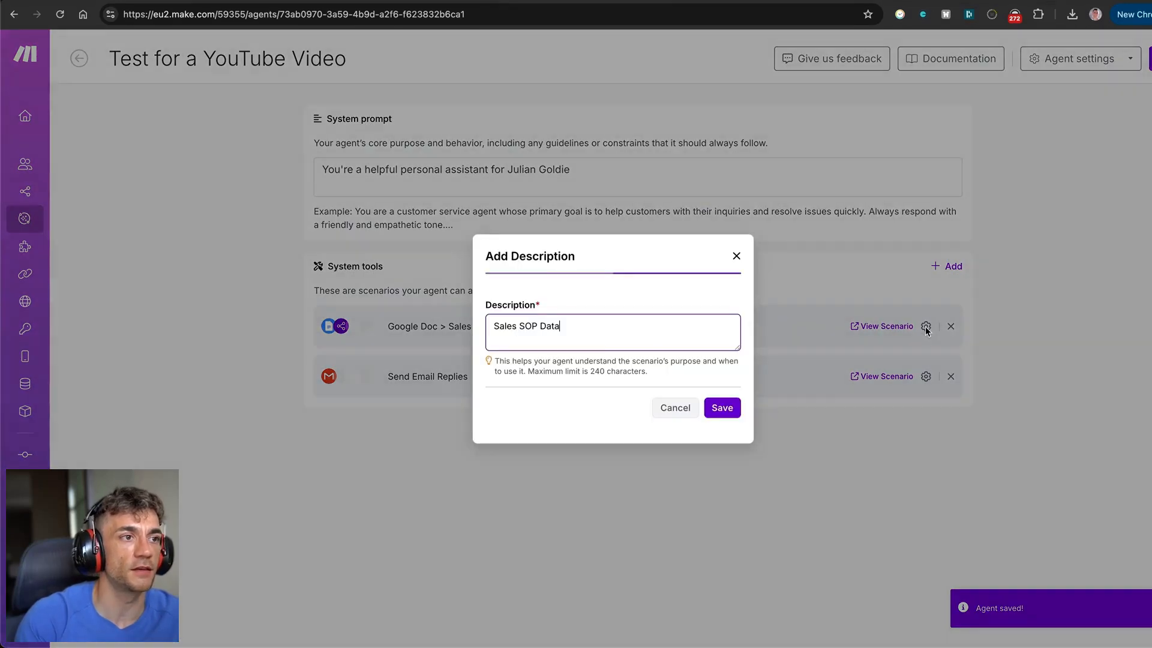
{"action": "left_click", "coordinate": [800, 433]}
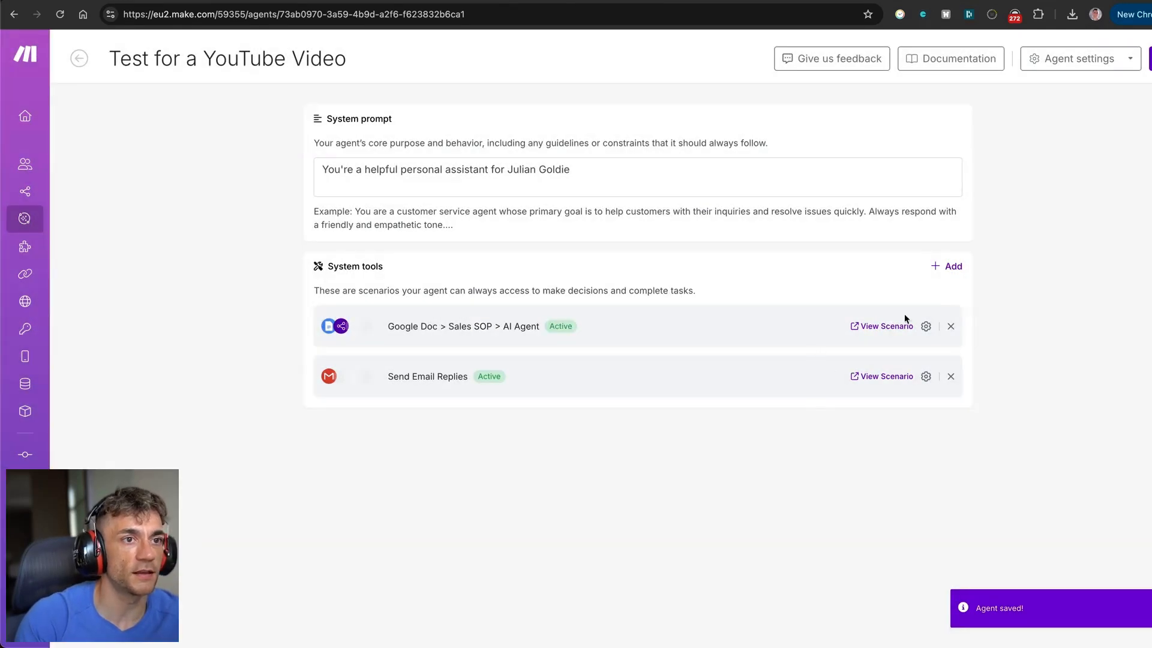
{"action": "left_click", "coordinate": [927, 327]}
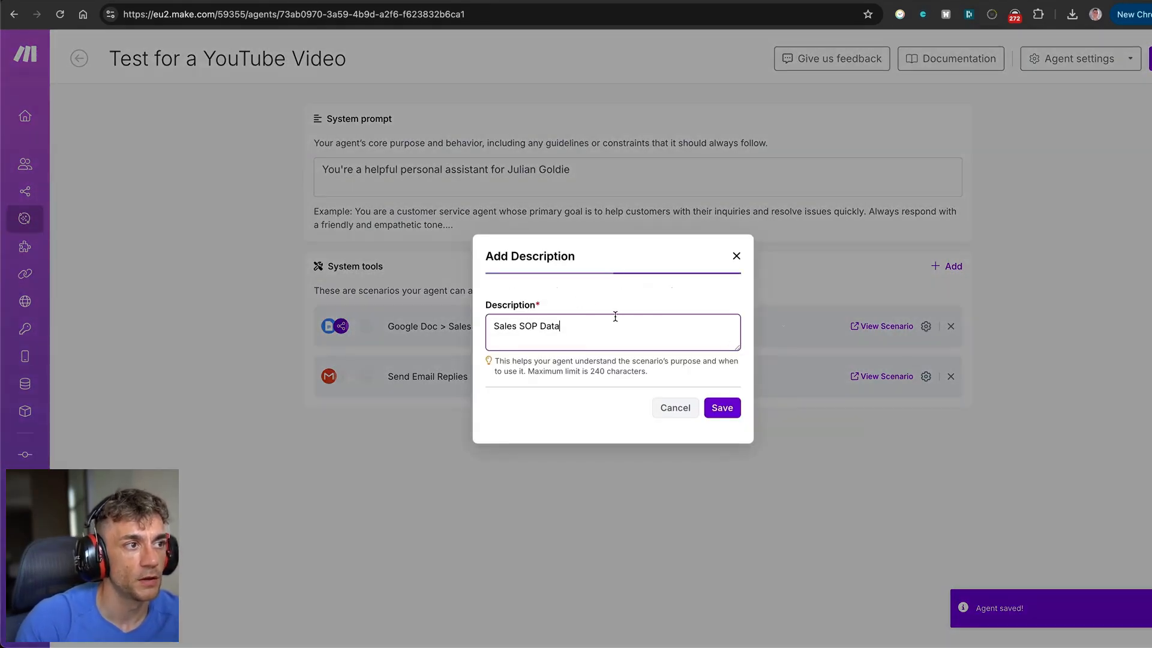
{"action": "left_click_drag", "start_coordinate": [611, 338], "coordinate": [478, 331]}
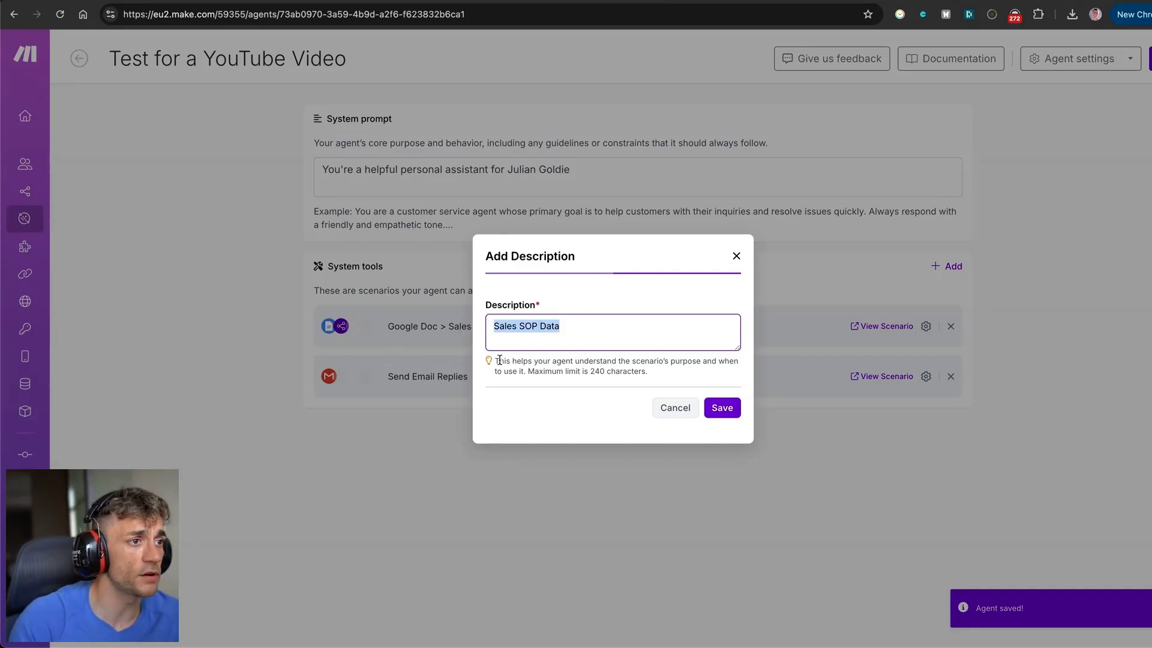
{"action": "left_click_drag", "start_coordinate": [494, 360], "coordinate": [664, 379]}
{"action": "left_click", "coordinate": [670, 406]}
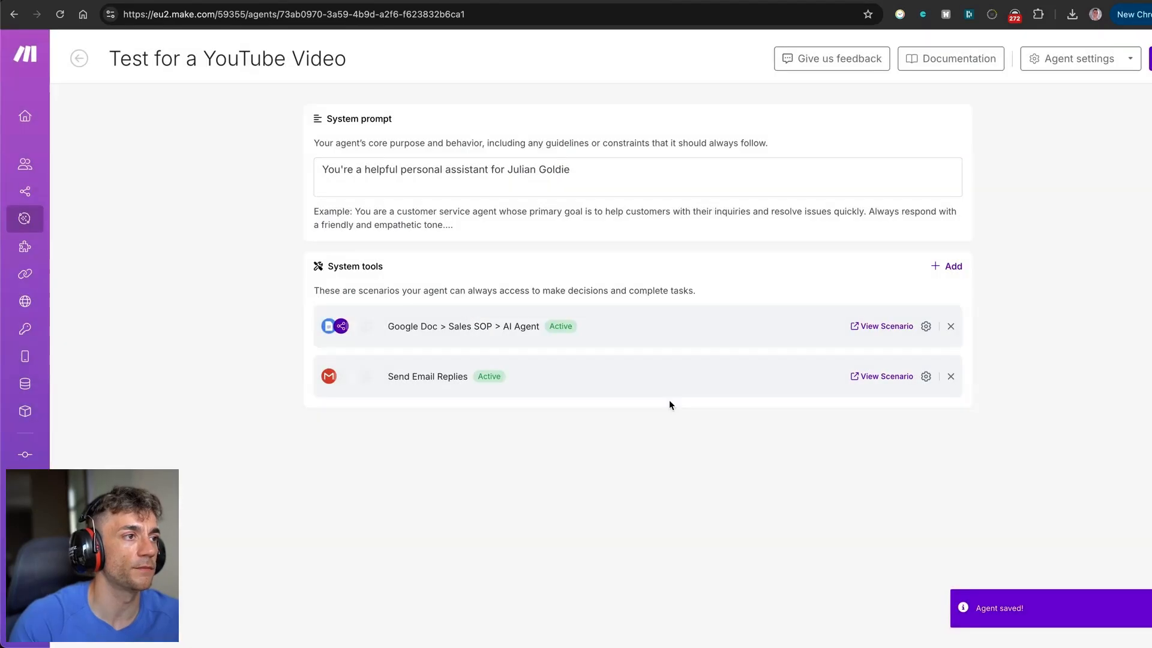
{"action": "left_click", "coordinate": [926, 326]}
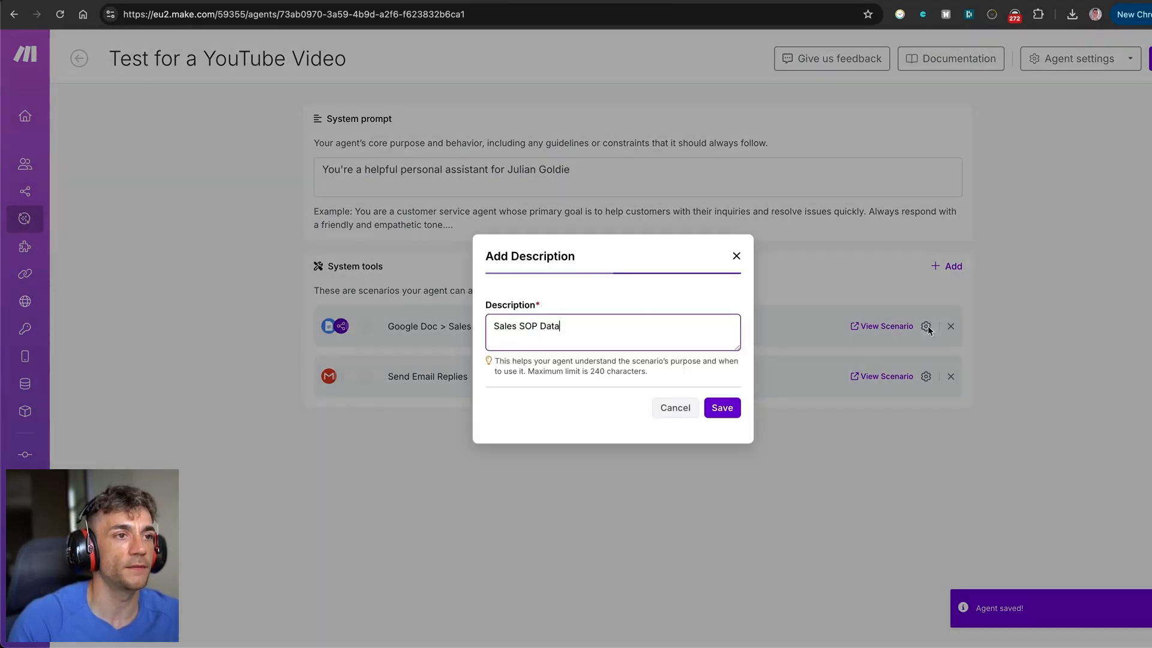
{"action": "left_click", "coordinate": [675, 408]}
{"action": "left_click", "coordinate": [925, 377]}
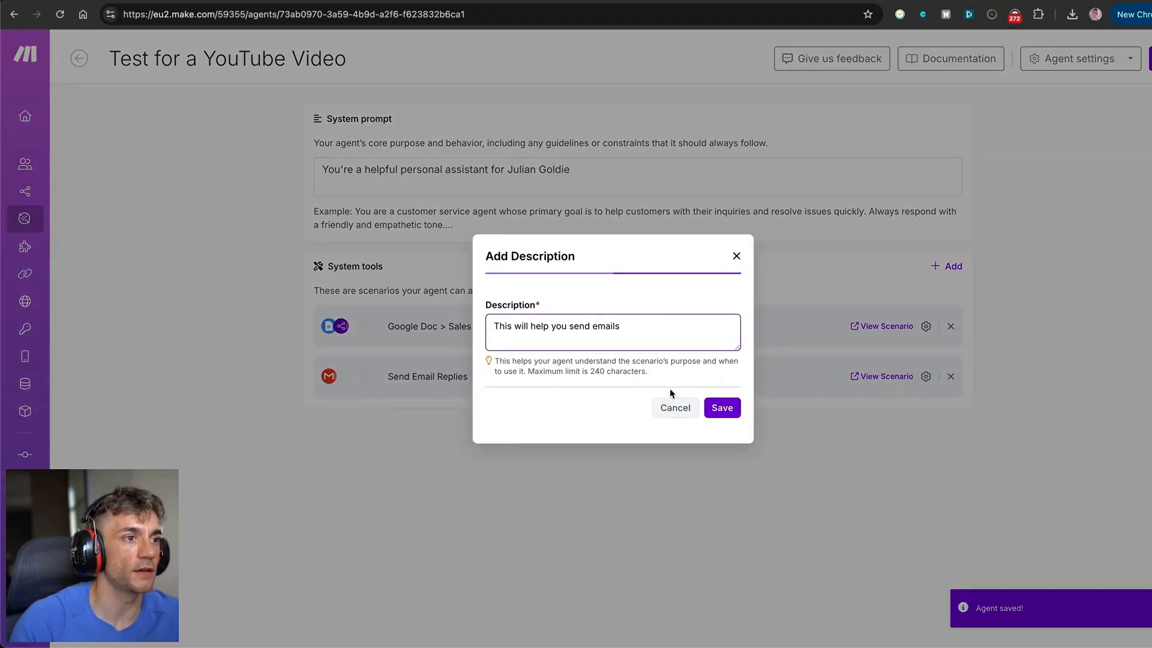
{"action": "left_click", "coordinate": [670, 411]}
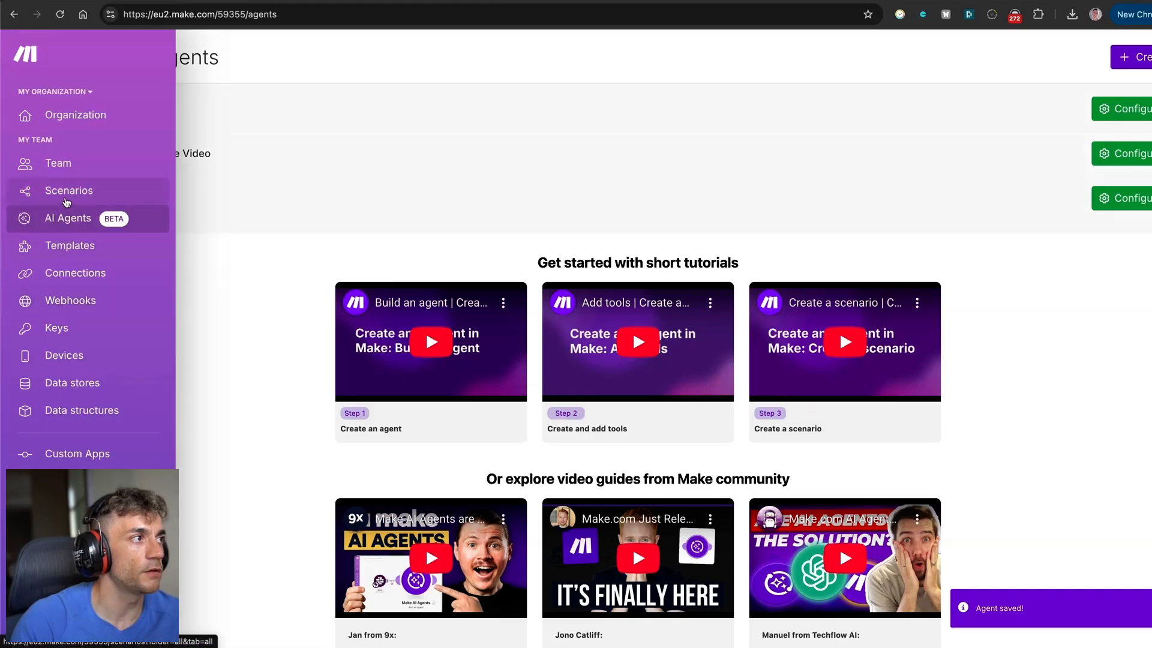
Open the STEP 4 'Scenario example' Telegram trigger link from the Skool guide in a new tab.
{"action": "left_click", "coordinate": [66, 201]}
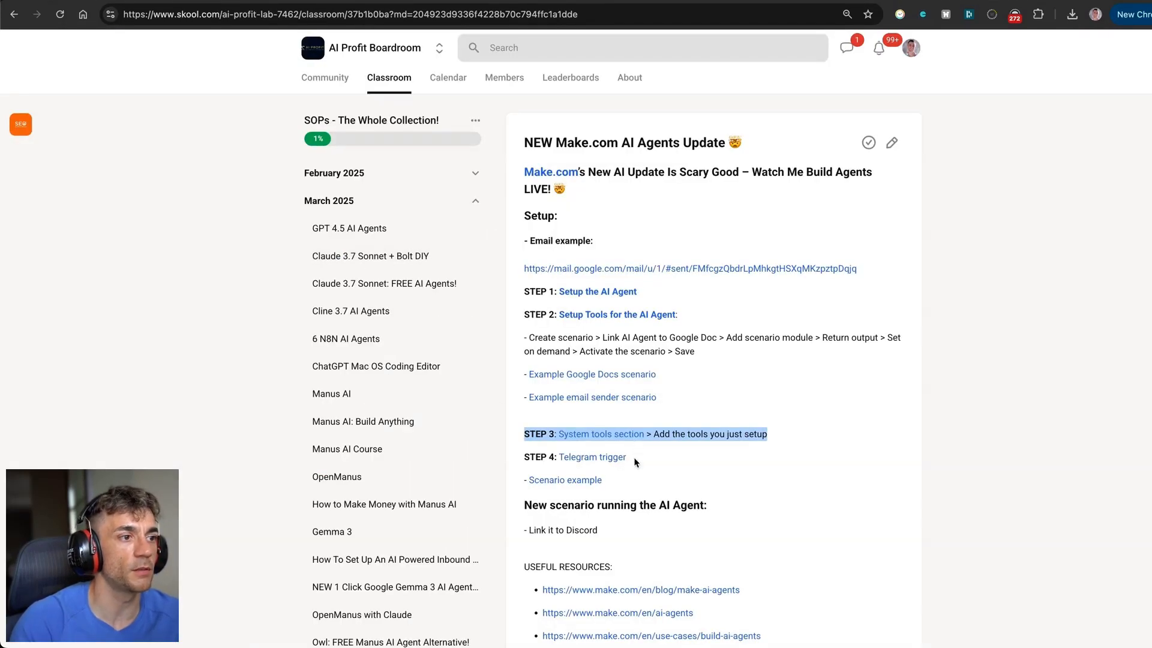
{"action": "left_click", "coordinate": [633, 462]}
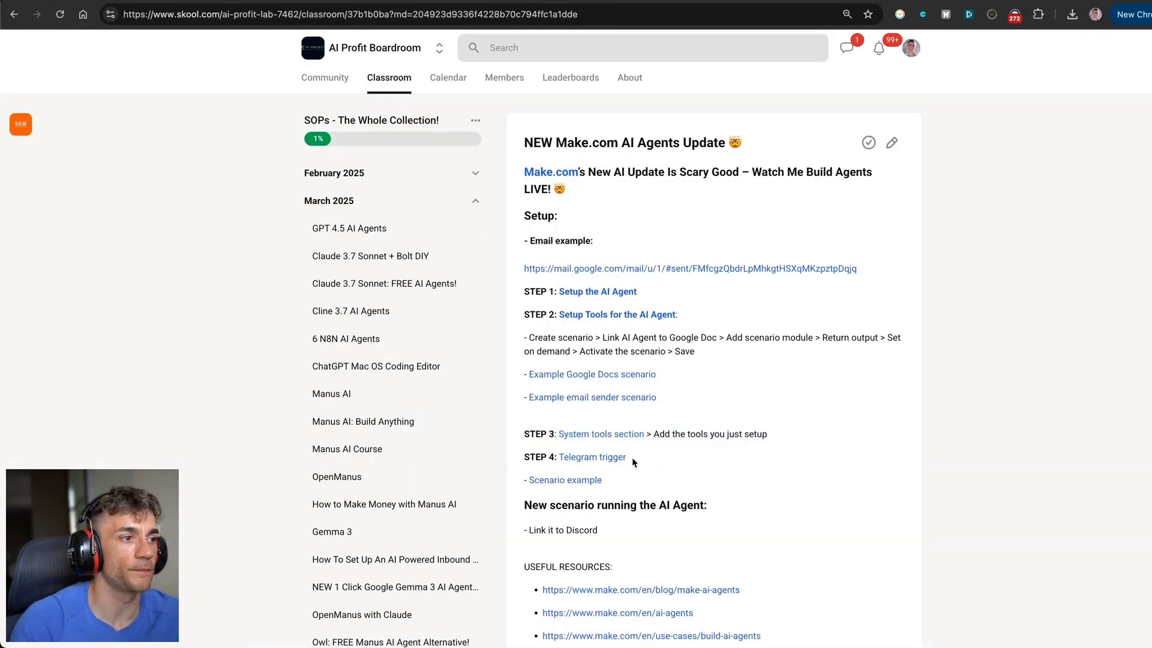
{"action": "left_click_drag", "start_coordinate": [527, 456], "coordinate": [643, 465]}
{"action": "left_click", "coordinate": [581, 480]}
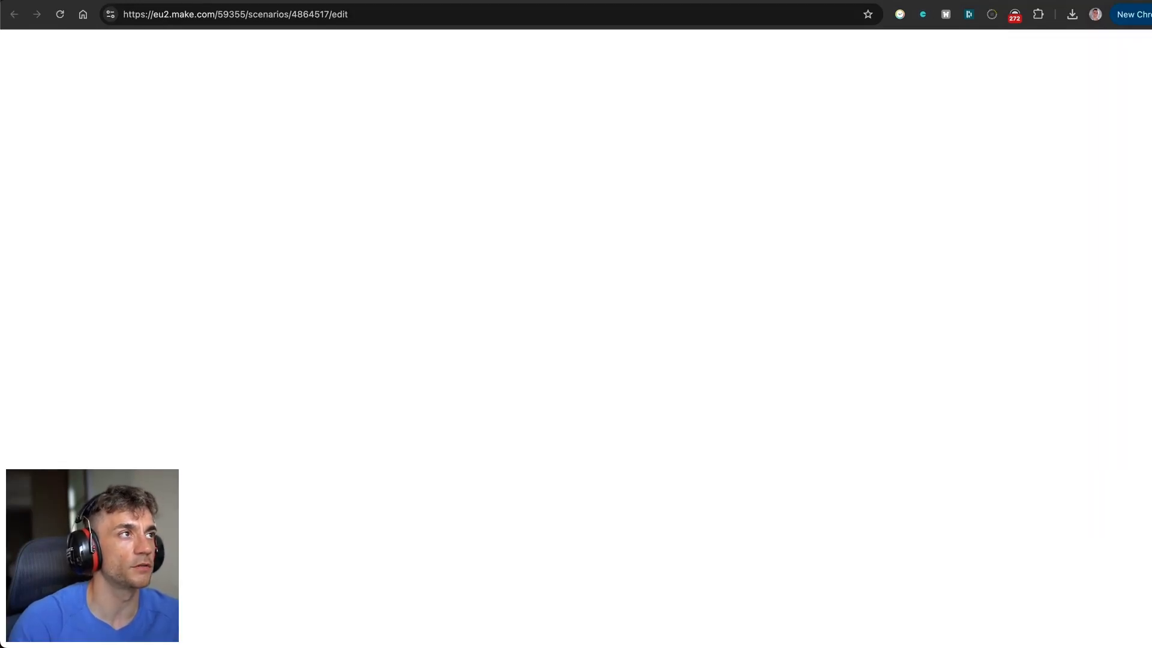
{"action": "left_click_drag", "start_coordinate": [667, 0], "coordinate": [977, 1]}
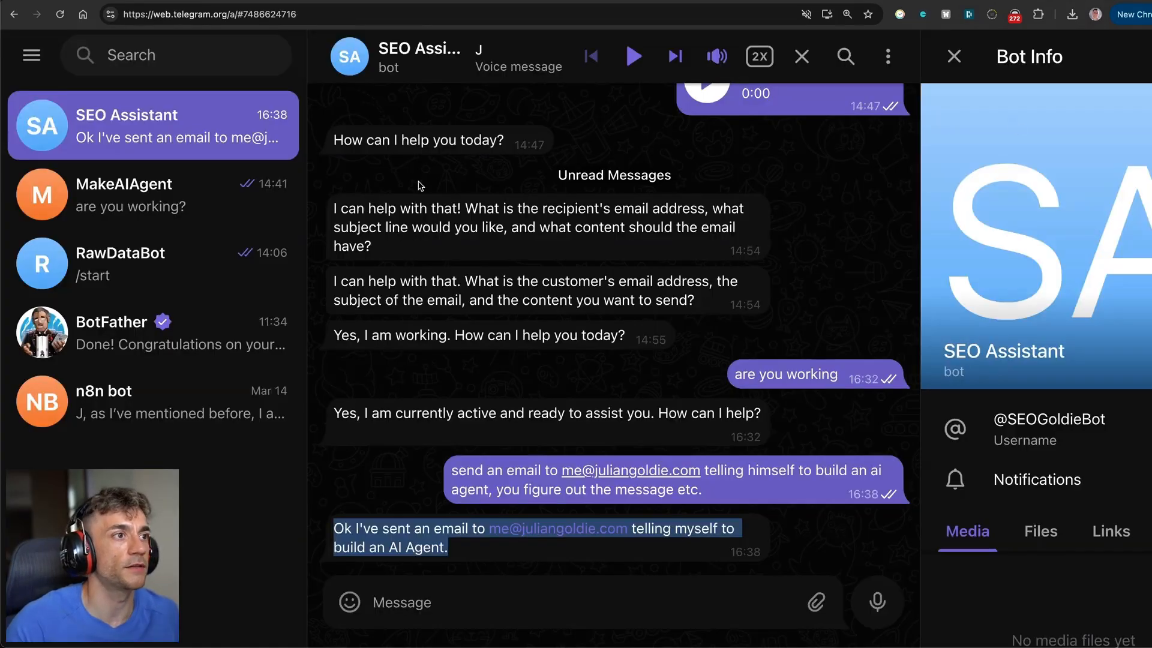
Highlight the email request and the SEO Assistant bot's reply confirming the email was sent.
{"action": "left_click", "coordinate": [753, 475]}
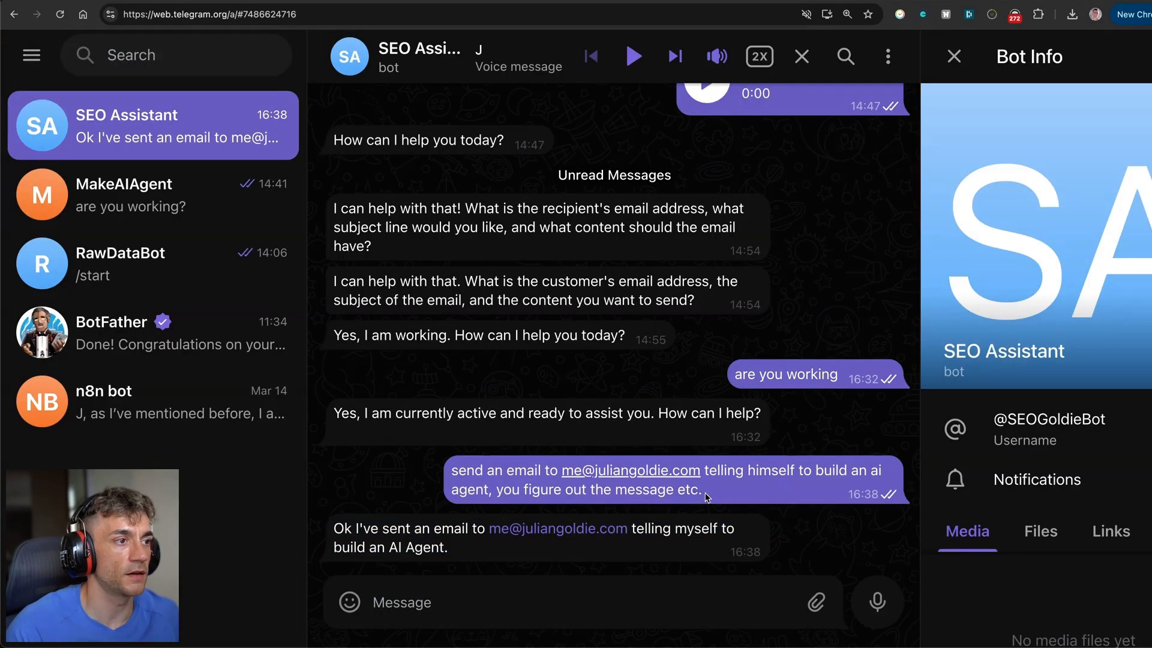
{"action": "left_click_drag", "start_coordinate": [706, 497], "coordinate": [466, 470]}
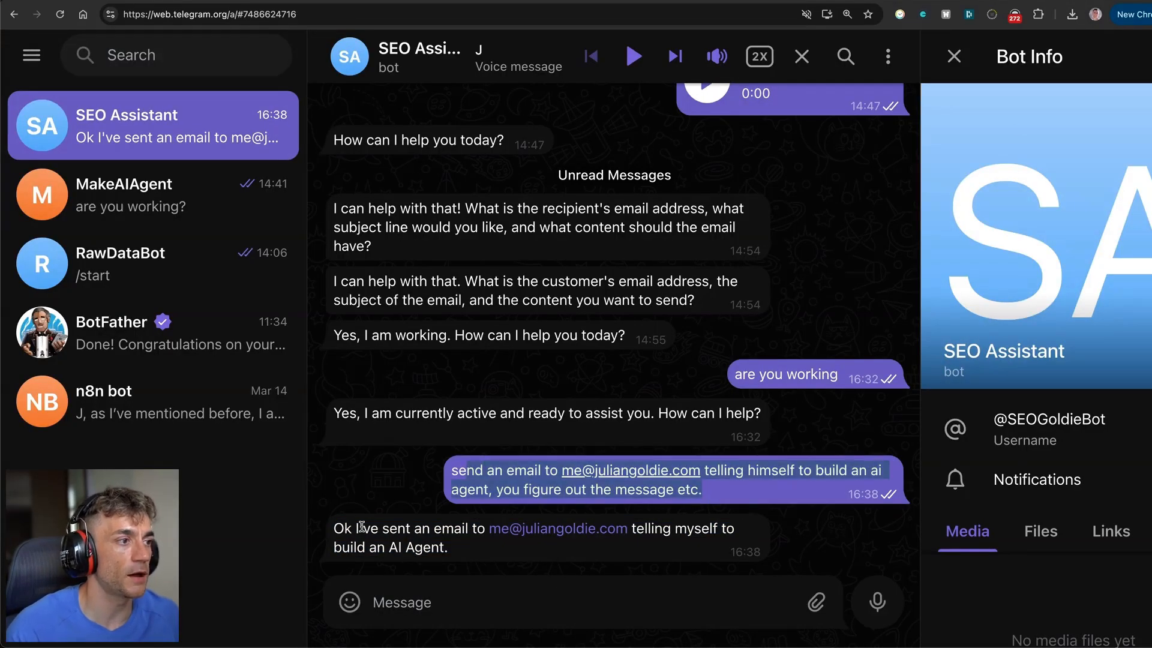
{"action": "left_click_drag", "start_coordinate": [332, 528], "coordinate": [448, 547]}
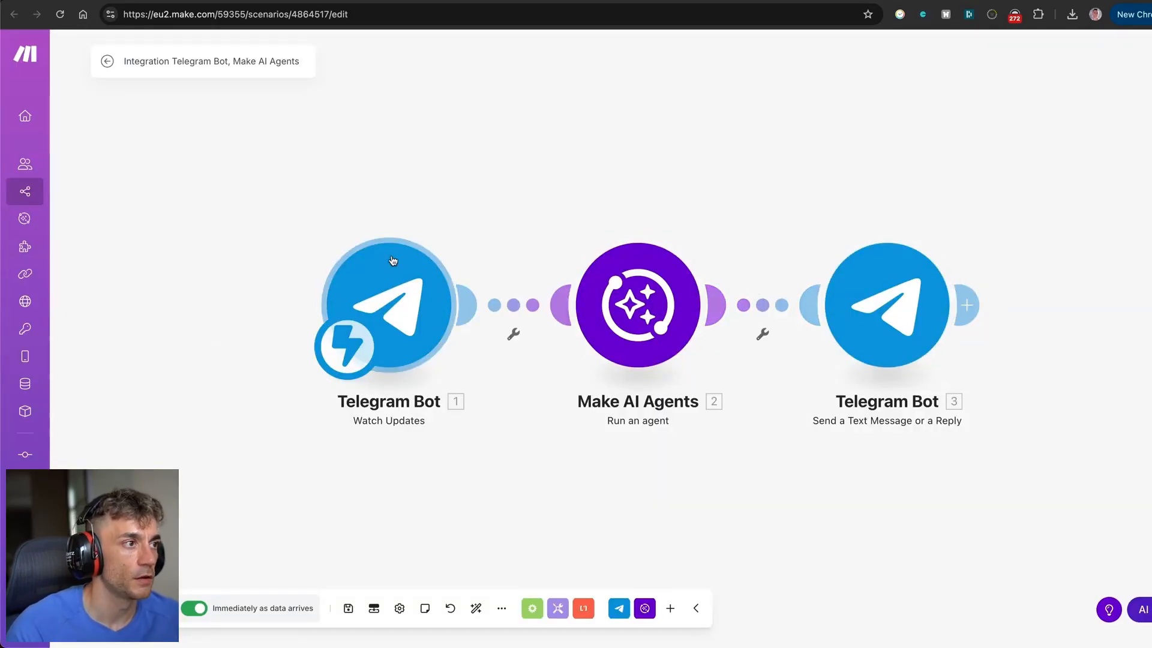
Add a Telegram Bot Watch Updates module to the scenario canvas.
{"action": "right_click", "coordinate": [537, 118]}
{"action": "left_click", "coordinate": [555, 127]}
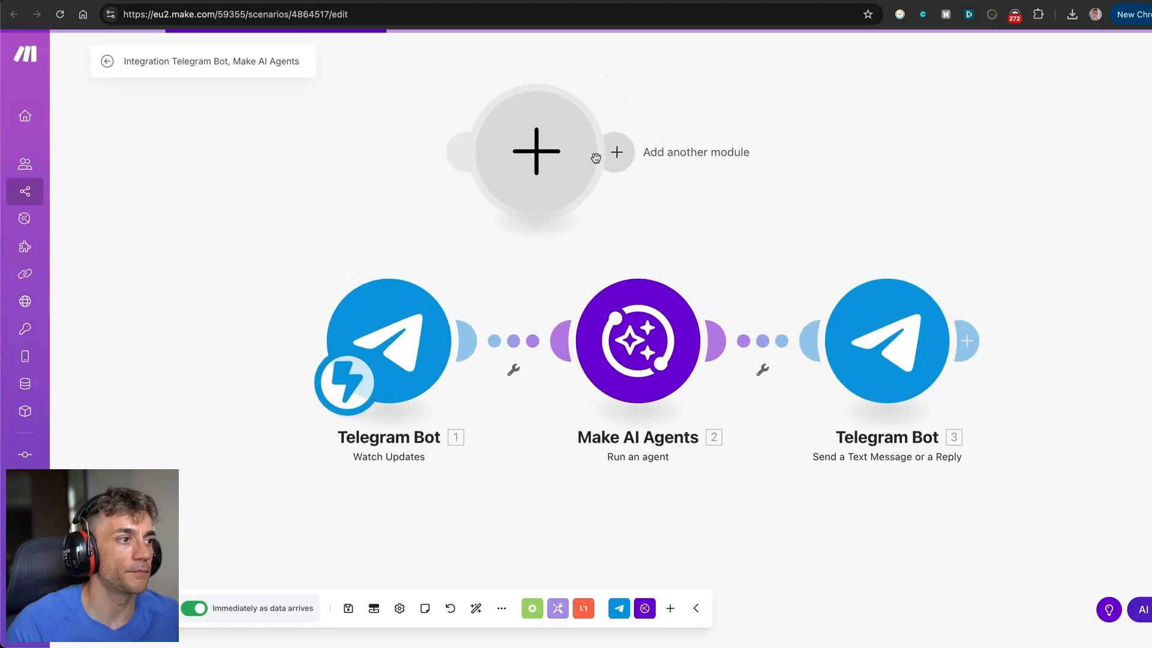
{"action": "left_click", "coordinate": [534, 128]}
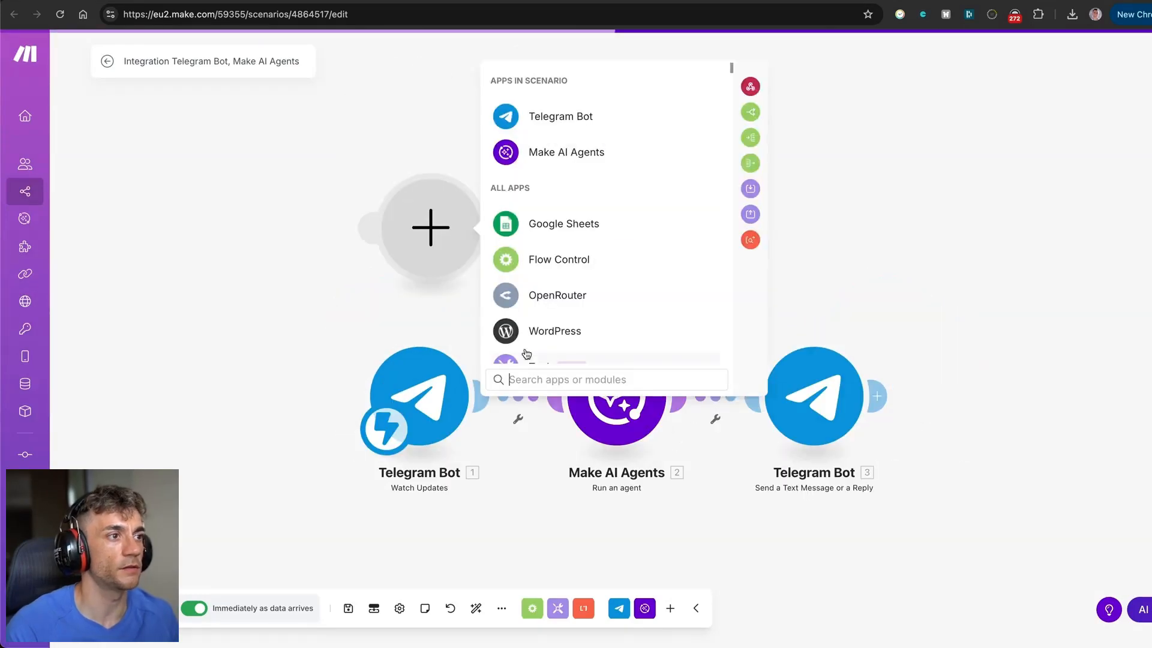
{"action": "left_click", "coordinate": [561, 116]}
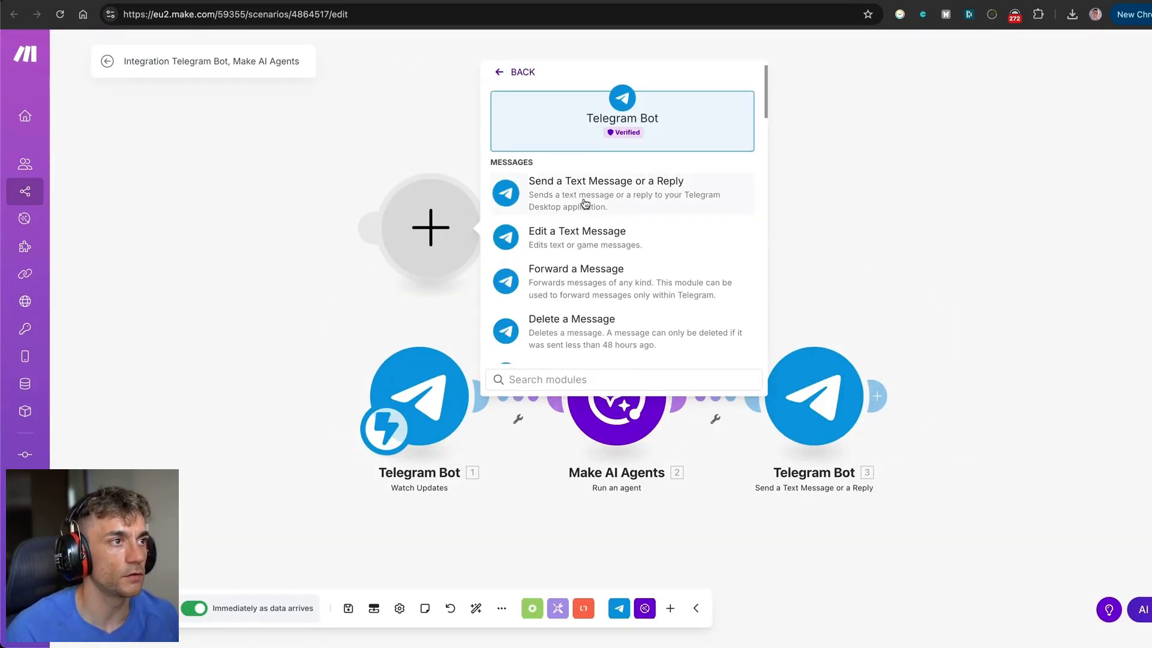
{"action": "type", "text": "watch"}
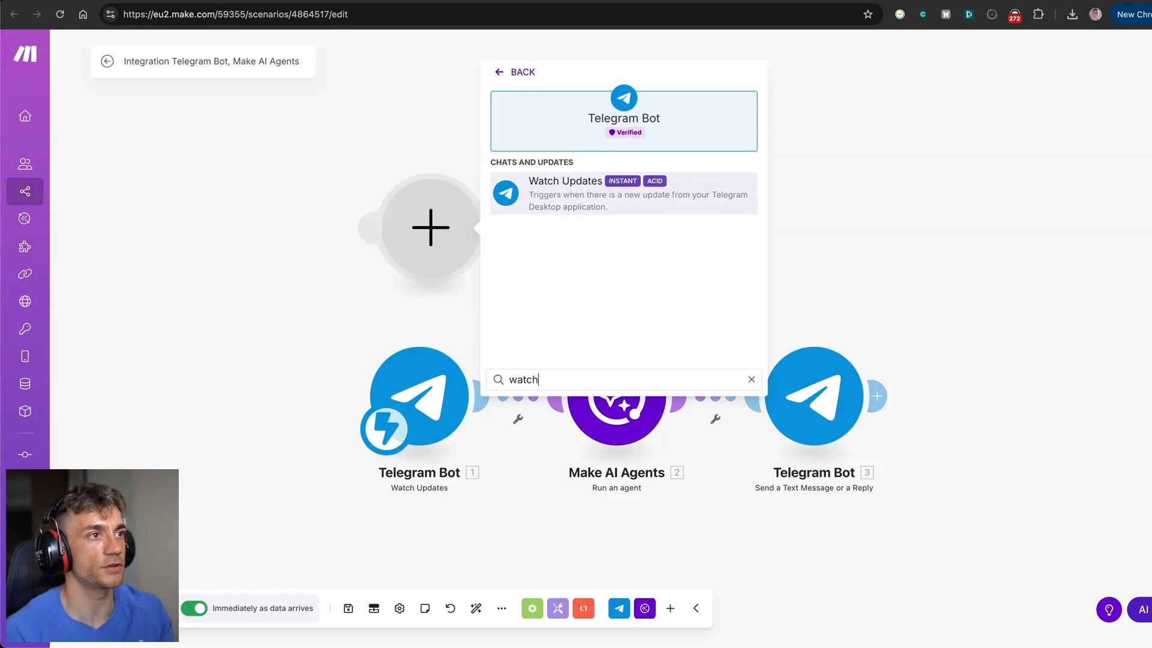
{"action": "key", "text": "Return"}
Start creating a new webhook and a new Telegram bot connection for the module.
{"action": "left_click", "coordinate": [589, 226]}
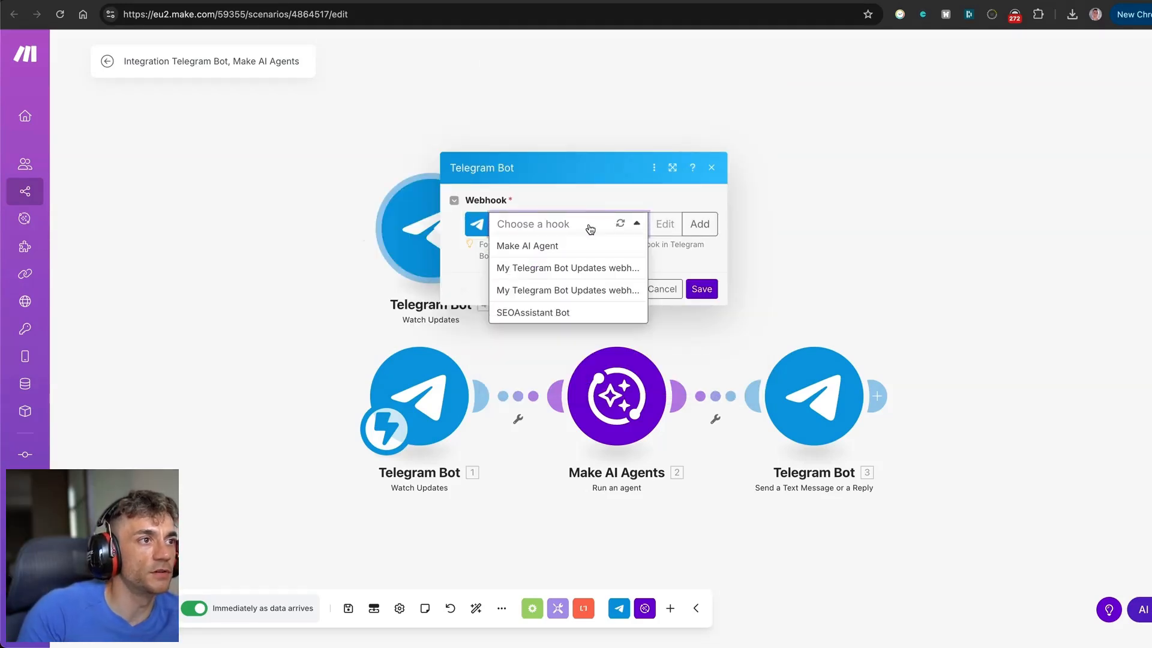
{"action": "left_click", "coordinate": [587, 181]}
{"action": "left_click", "coordinate": [698, 223]}
{"action": "left_click", "coordinate": [807, 248]}
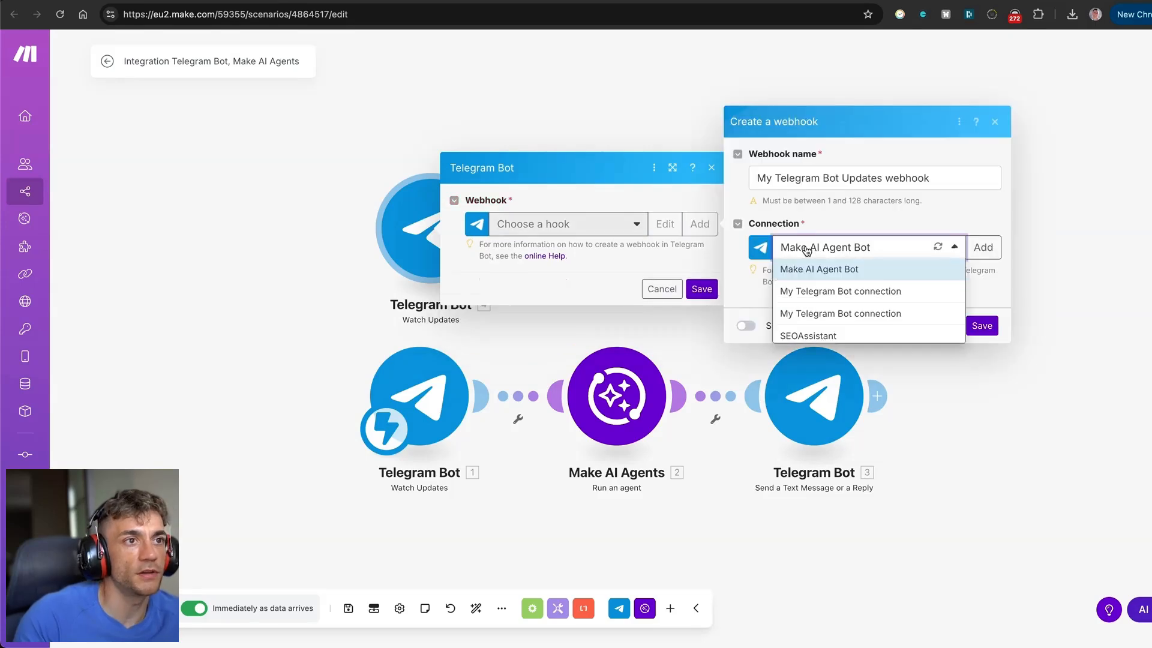
{"action": "left_click", "coordinate": [978, 247]}
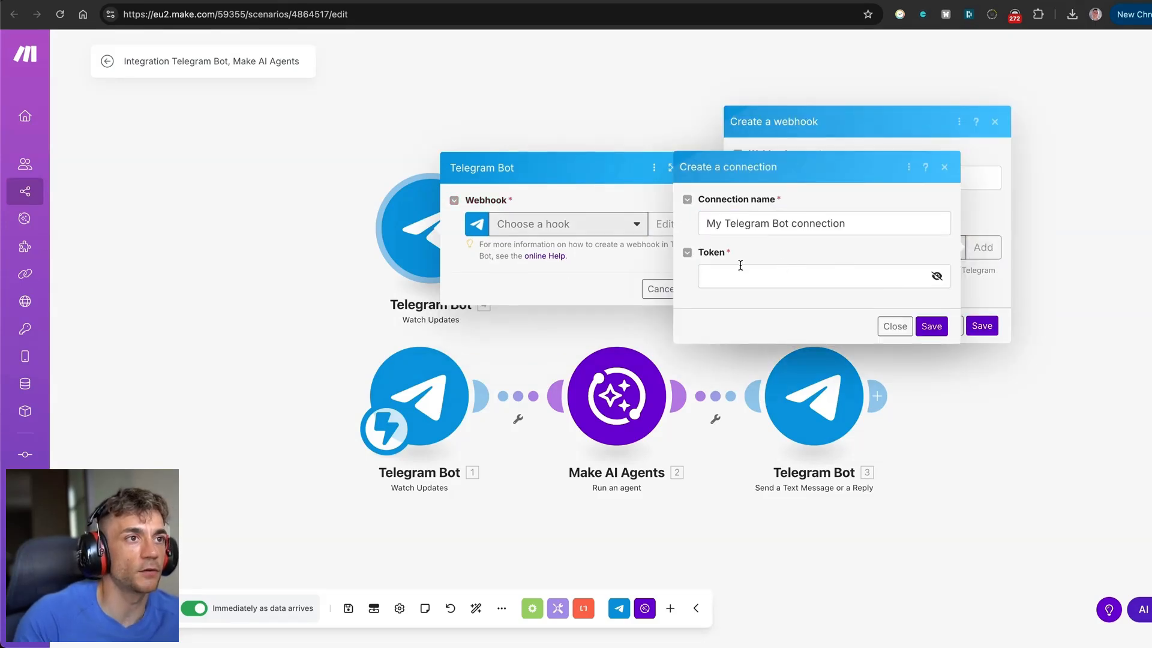
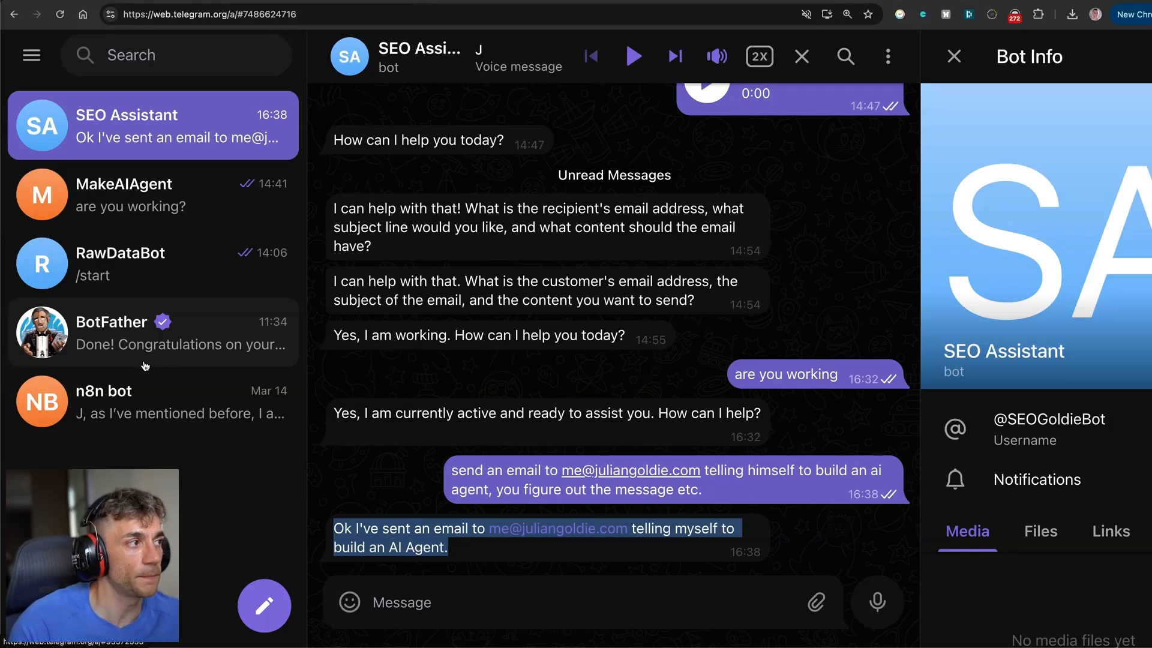
Discard the unfinished Telegram connection and webhook forms and close the Telegram Bot trigger dialog.
{"action": "left_click", "coordinate": [936, 1]}
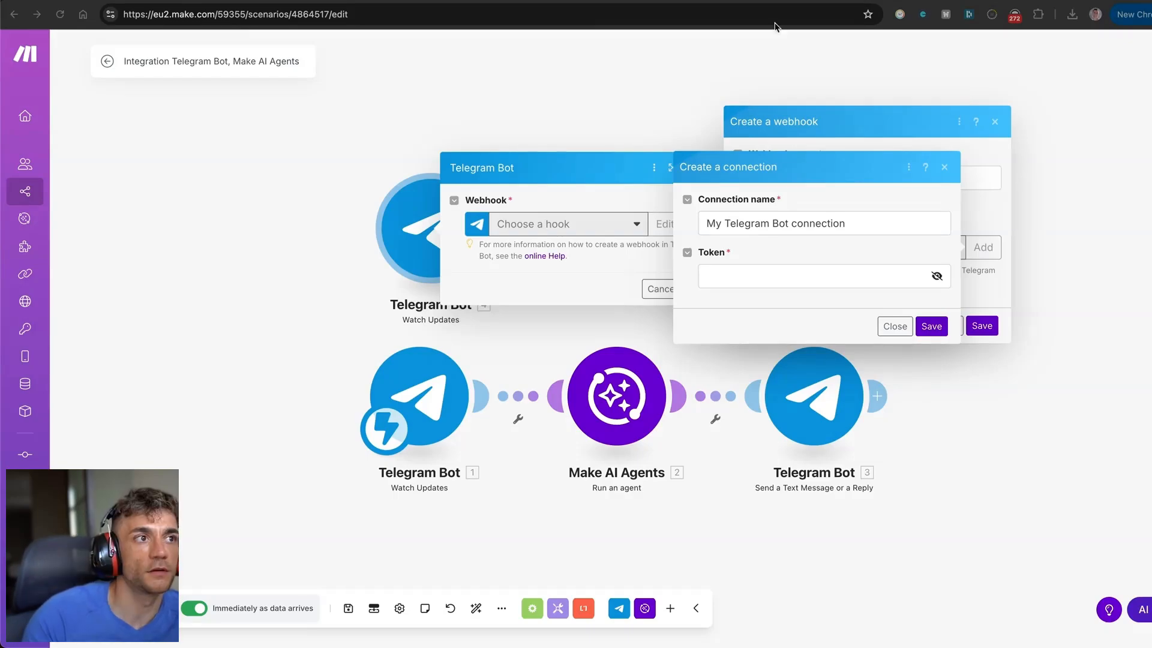
{"action": "left_click", "coordinate": [902, 331]}
{"action": "left_click", "coordinate": [947, 327]}
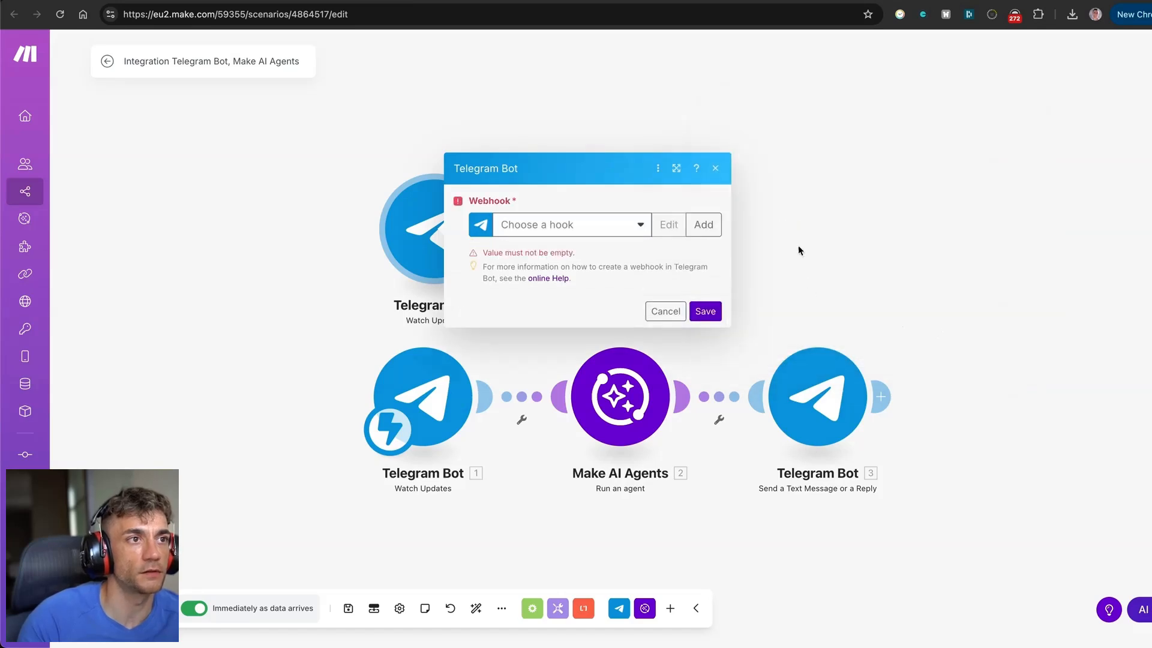
{"action": "left_click", "coordinate": [715, 171]}
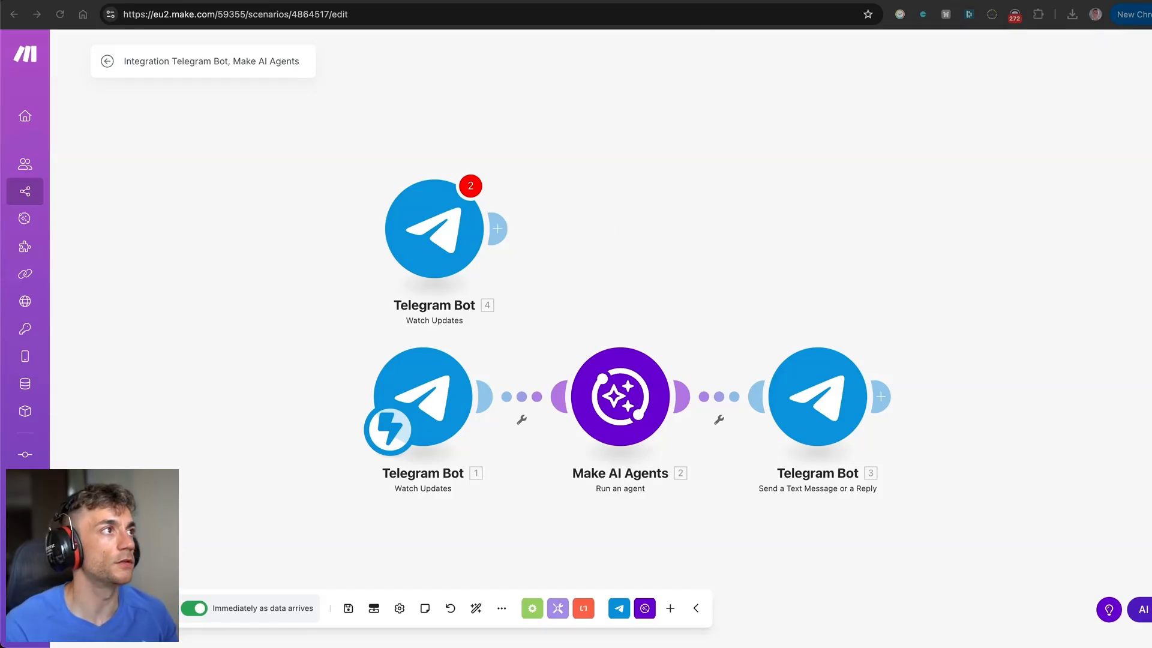
{"action": "key", "text": "ctrl+Tab"}
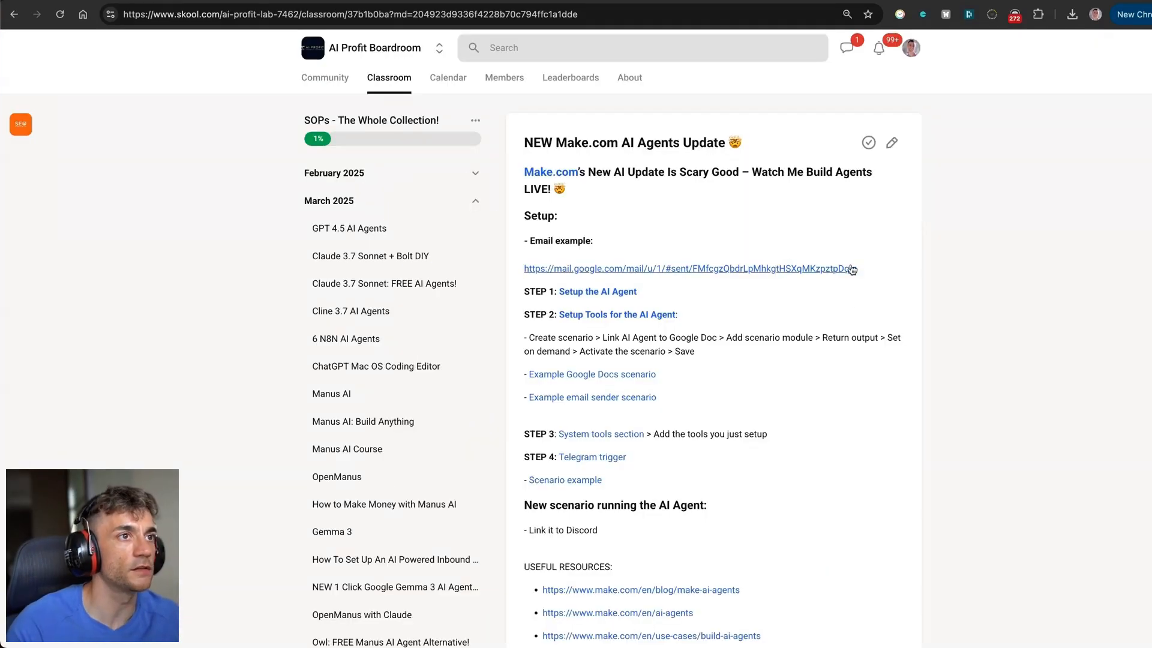
Edit the lesson and add a LINK TELEGRAM heading after the numbered list.
{"action": "left_click", "coordinate": [892, 143]}
{"action": "scroll", "coordinate": [727, 407], "scroll_direction": "down", "scroll_amount": 1}
{"action": "left_click", "coordinate": [728, 411]}
{"action": "key", "text": "super+Down"}
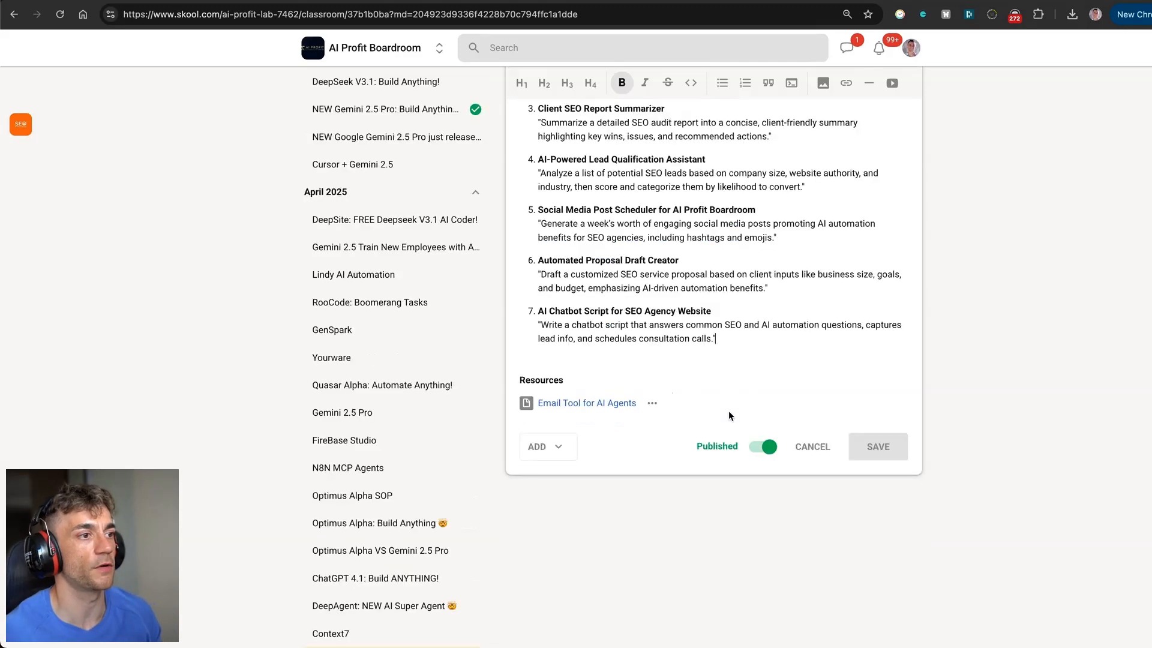
{"action": "key", "text": "Return"}
{"action": "key", "text": "Return"}
{"action": "type", "text": "LINK TELEGRAP"}
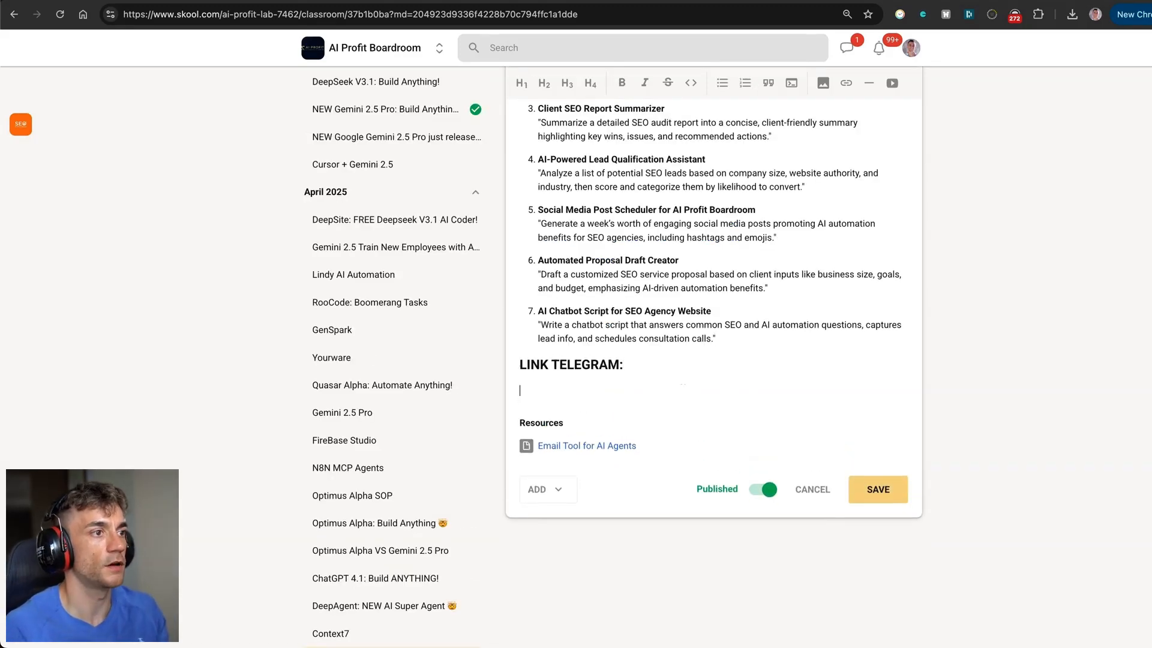
Add bullets: sign into Telegram, go to BotFather, /newbot, name the bot ending in 'Bot'.
{"action": "type", "text": "- S"}
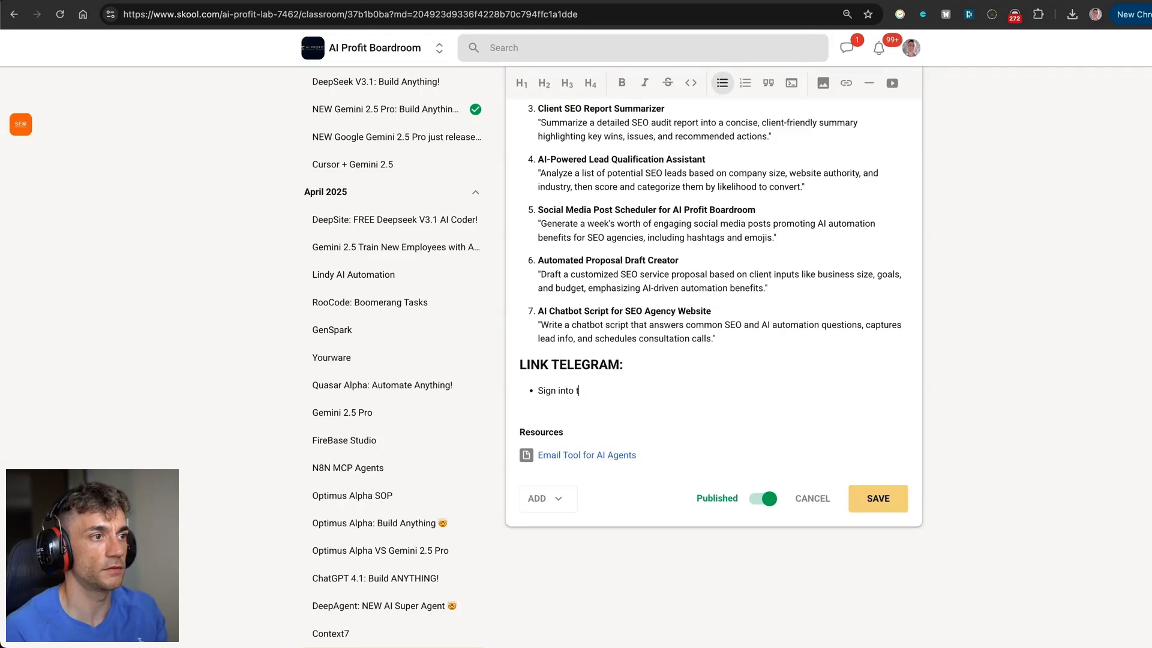
{"action": "type", "text": "ign into Teelg"}
{"action": "key", "text": "Return"}
{"action": "type", "text": "Go to hte bot"}
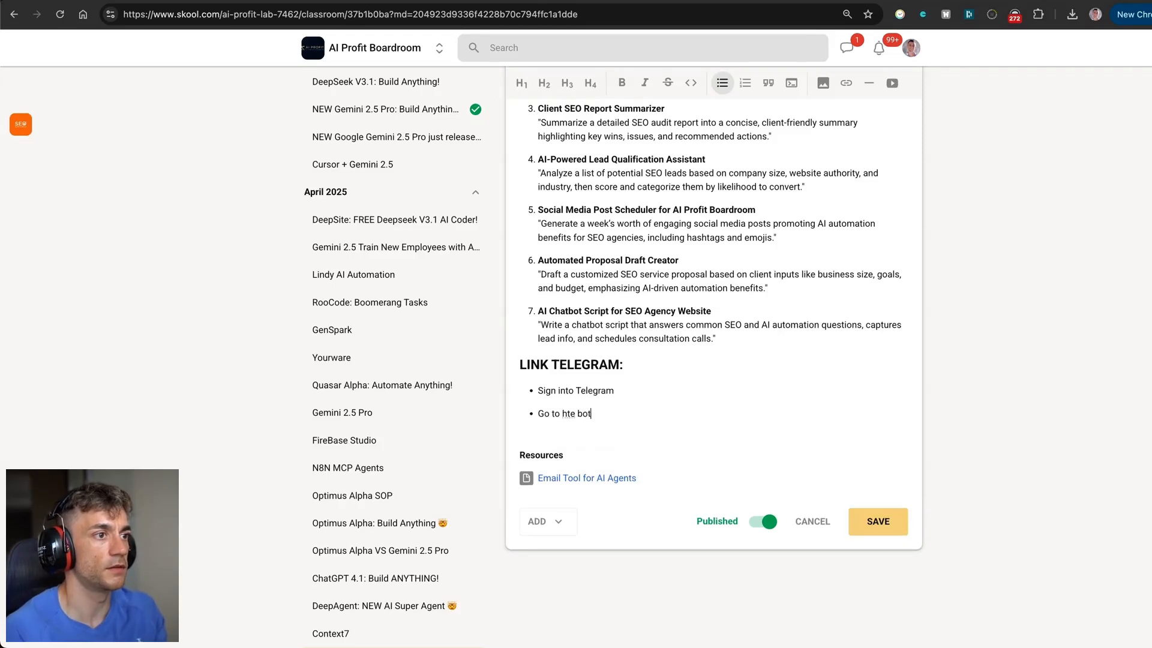
{"action": "type", "text": " father"}
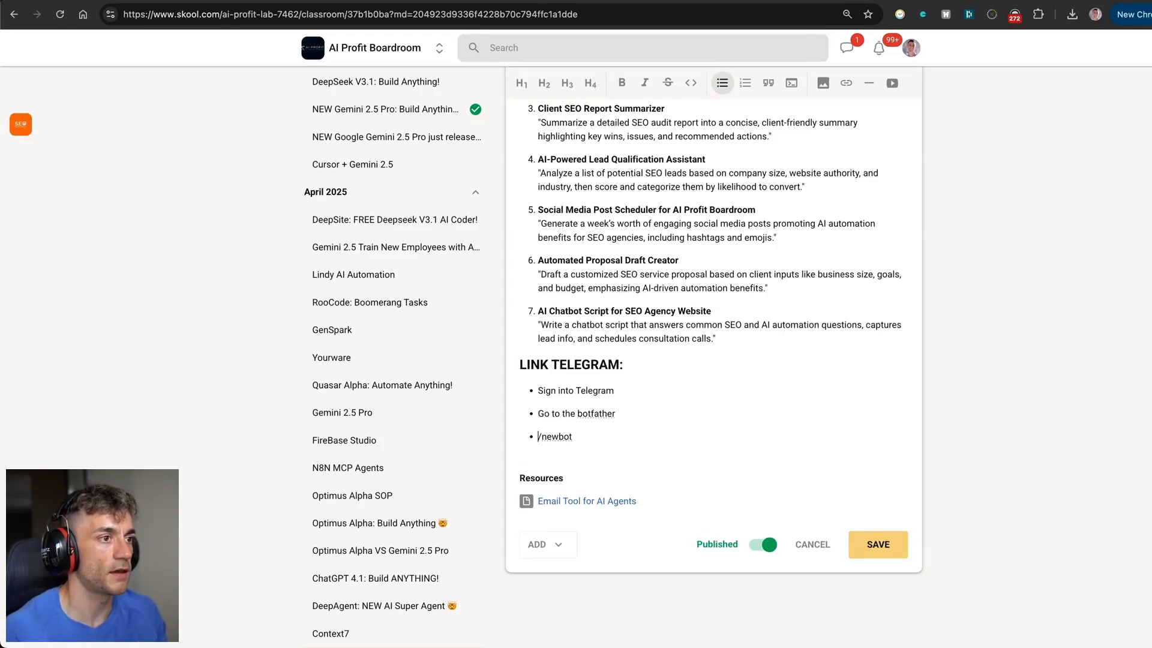
{"action": "type", "text": "Type /newbot"}
{"action": "key", "text": "End"}
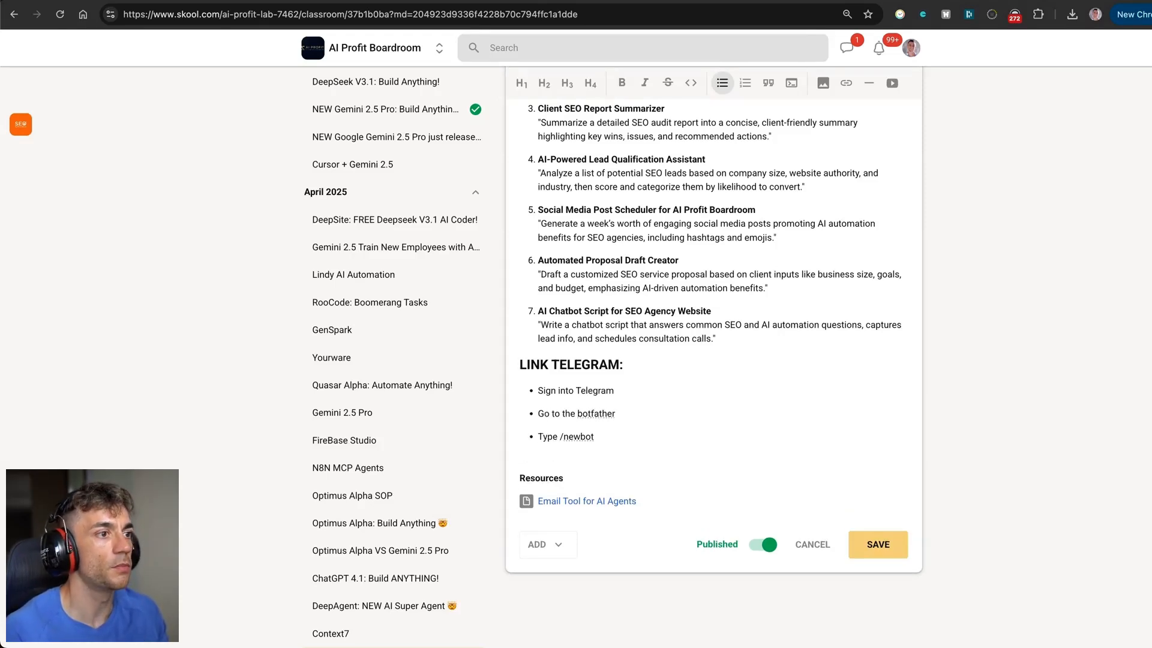
{"action": "key", "text": "Return"}
{"action": "key", "text": "super+Tab"}
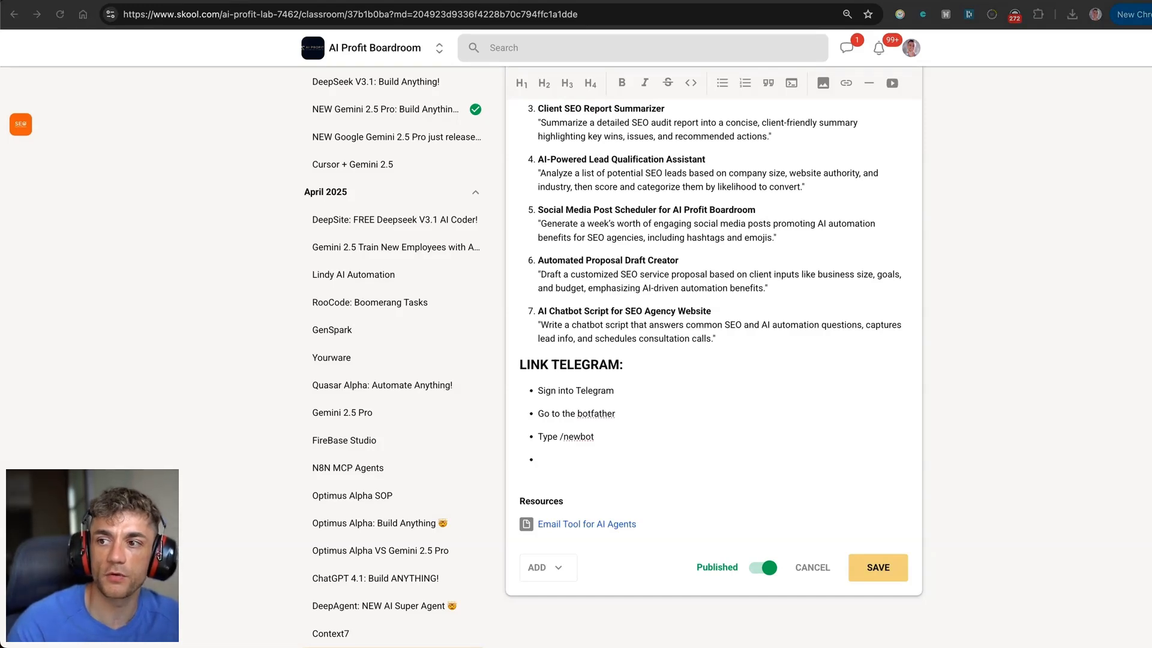
{"action": "key", "text": "super+Tab"}
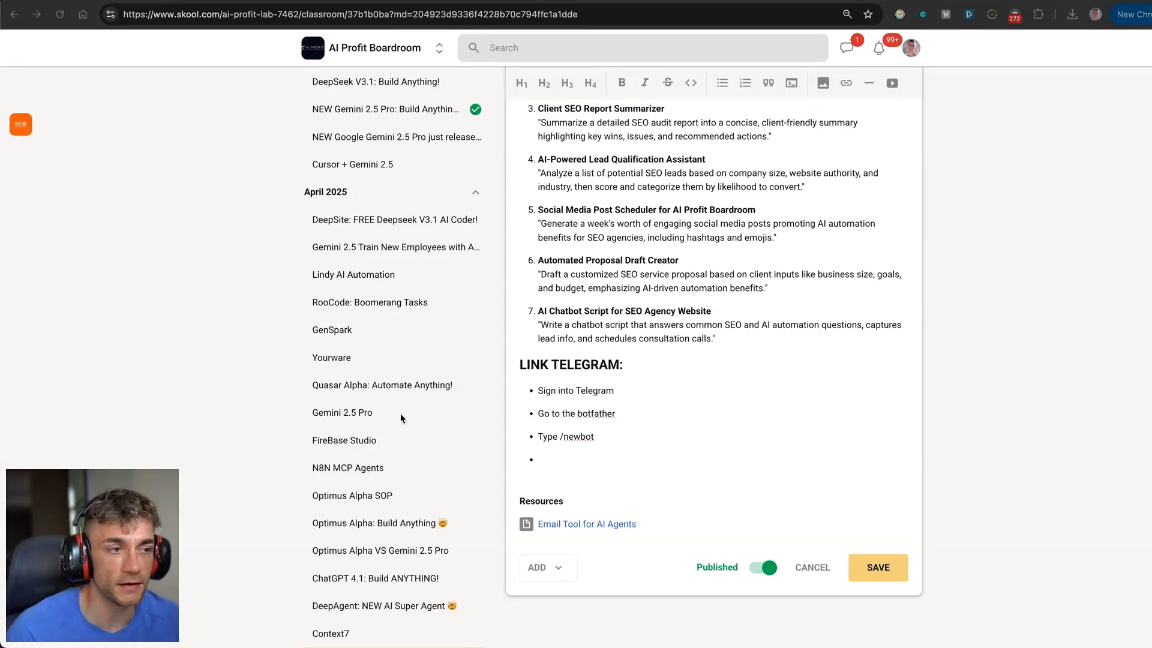
{"action": "key", "text": "BackSpace"}
{"action": "type", "text": "> Call the bot a unique name with Bot"}
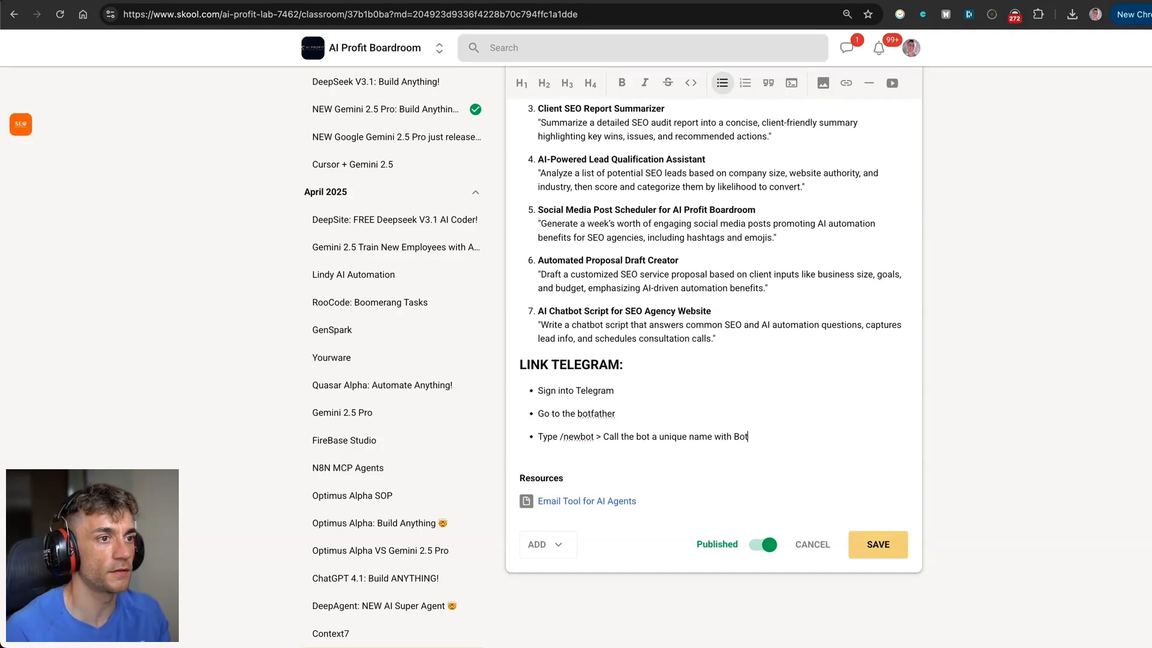
{"action": "type", "text": " at the end e.g. JulianGoldieMakeAIBot"}
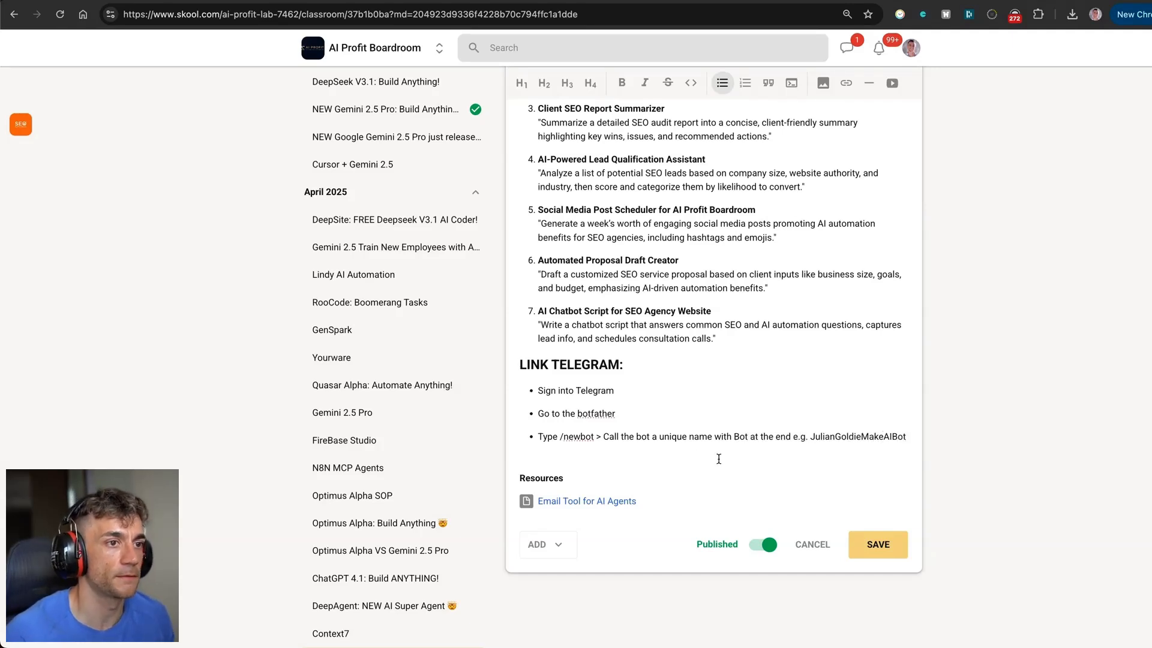
Add the final bullet 'Get the access token > Insert that into Make'.
{"action": "key", "text": "Return"}
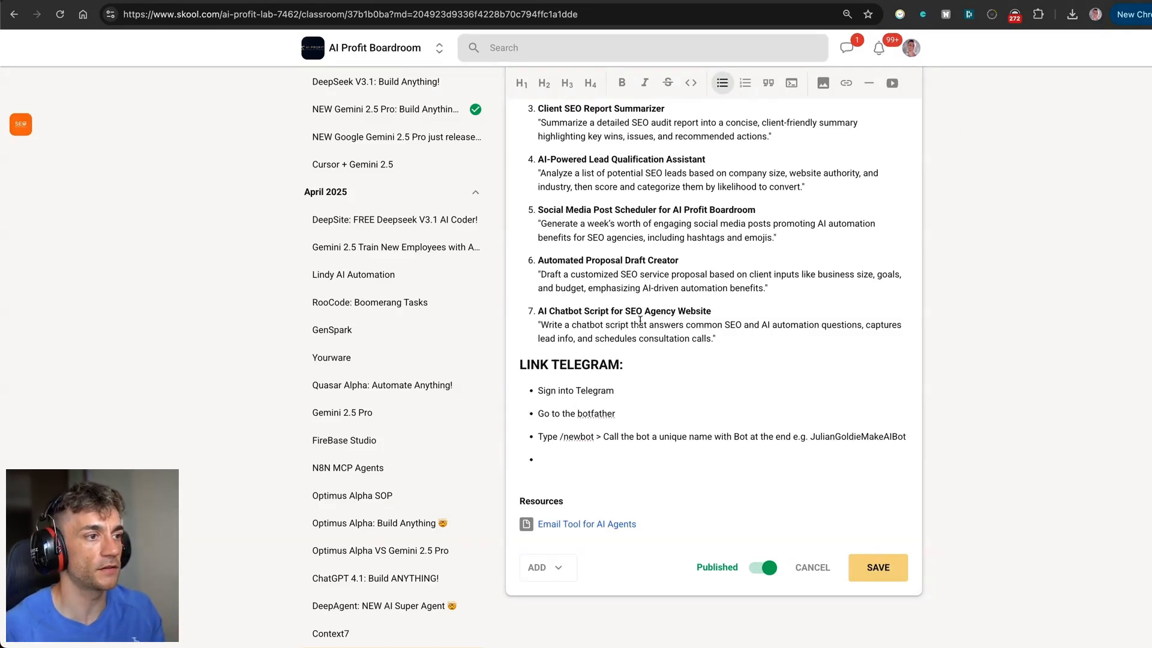
{"action": "type", "text": "Add"}
{"action": "key", "text": "BackSpace"}
{"action": "key", "text": "BackSpace"}
{"action": "key", "text": "BackSpace"}
{"action": "type", "text": "Get the access token >"}
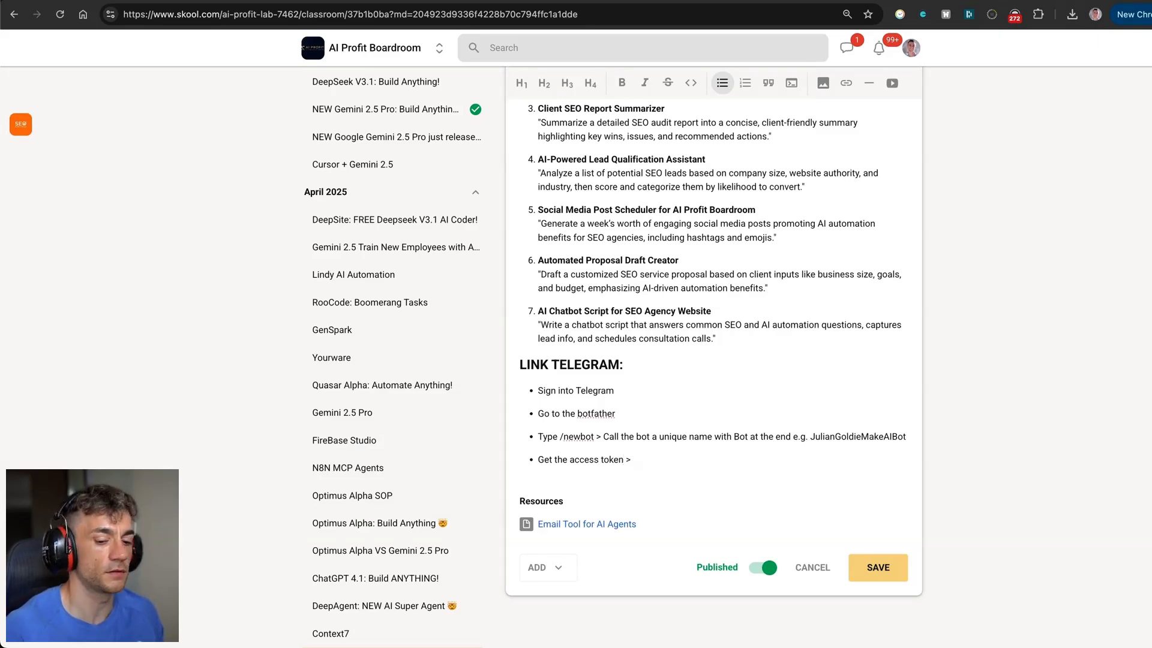
{"action": "key", "text": "super+plus"}
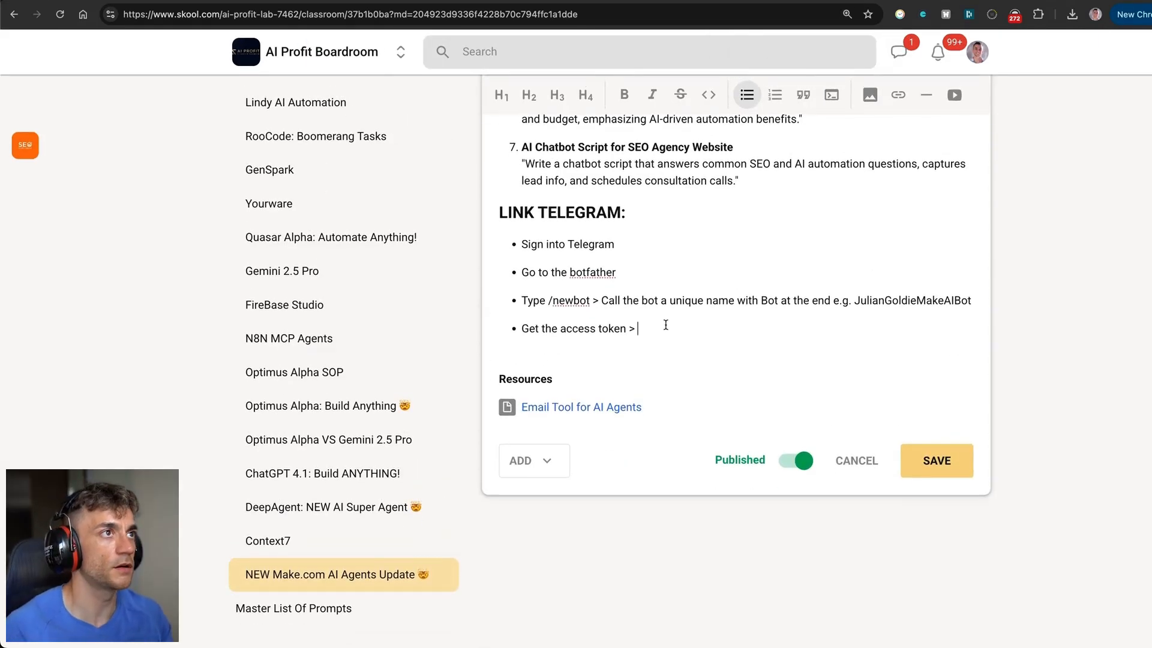
{"action": "type", "text": "ss token > Insert that "}
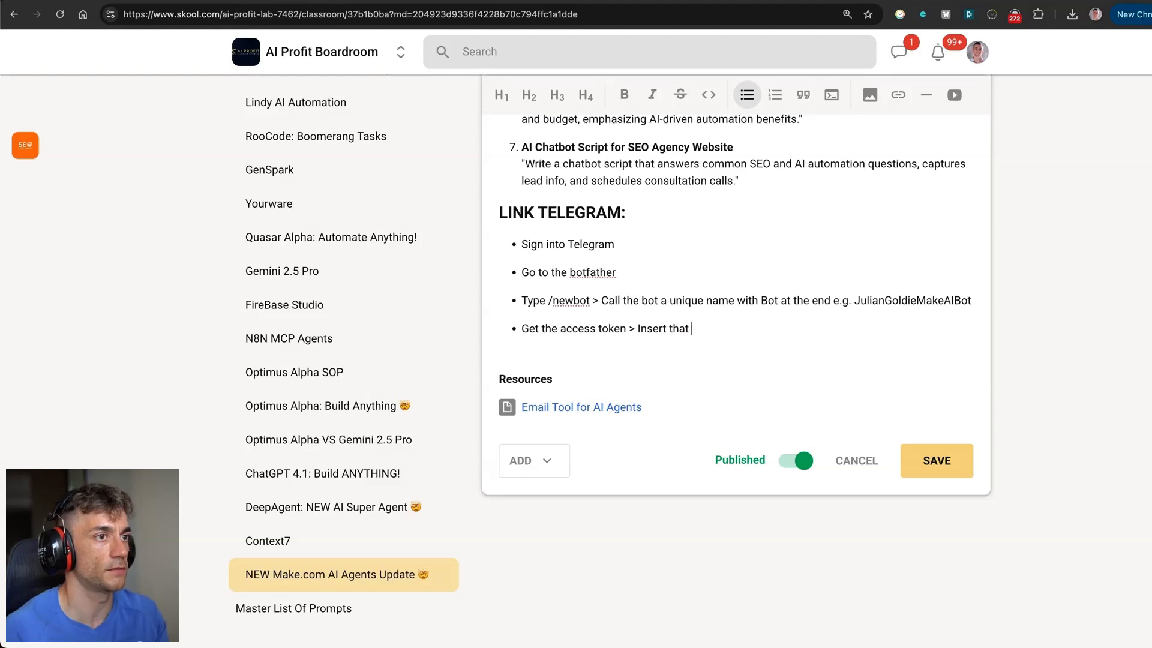
{"action": "type", "text": "into Make"}
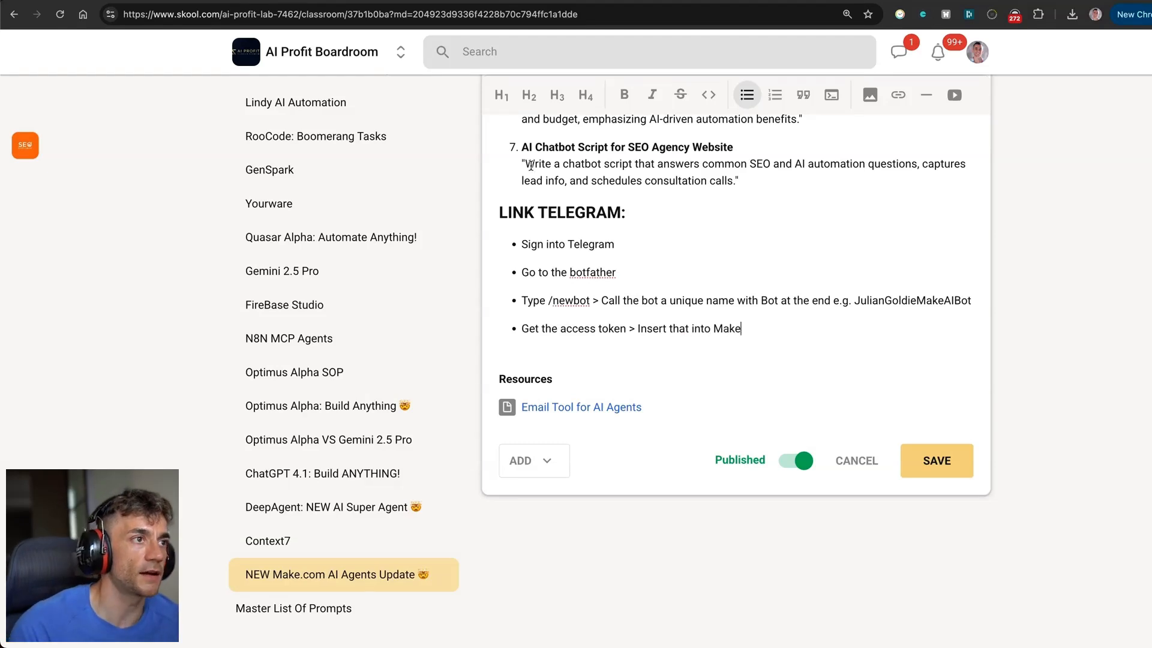
Save the lesson and highlight the new LINK TELEGRAM steps.
{"action": "left_click_drag", "start_coordinate": [499, 213], "coordinate": [821, 320]}
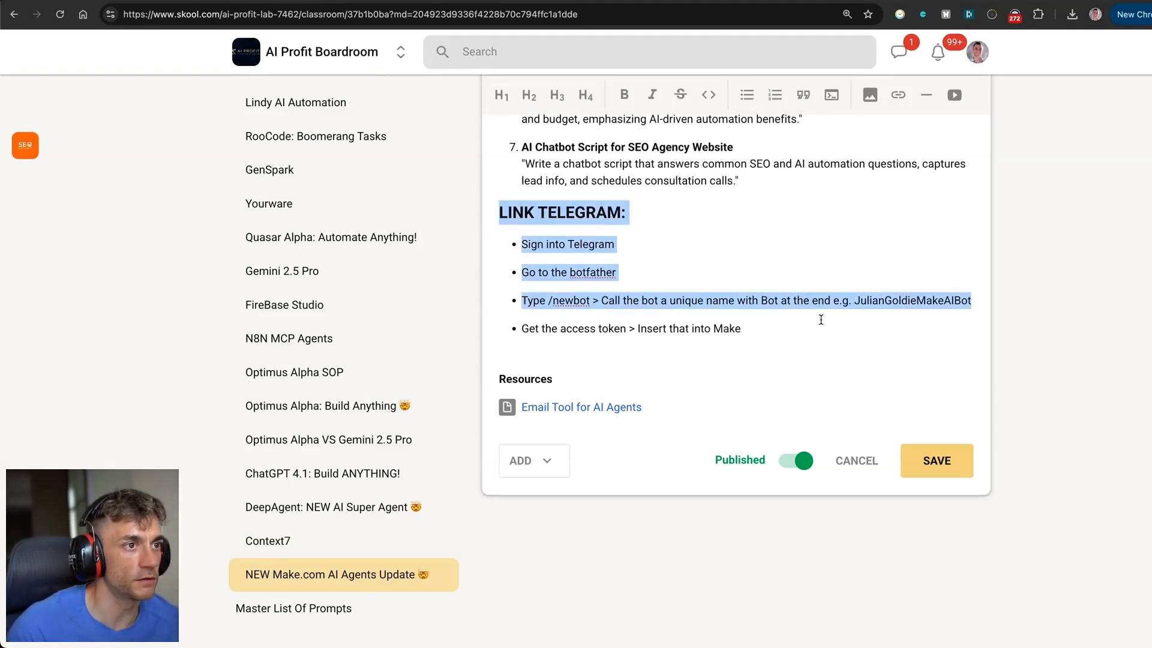
{"action": "left_click", "coordinate": [953, 459]}
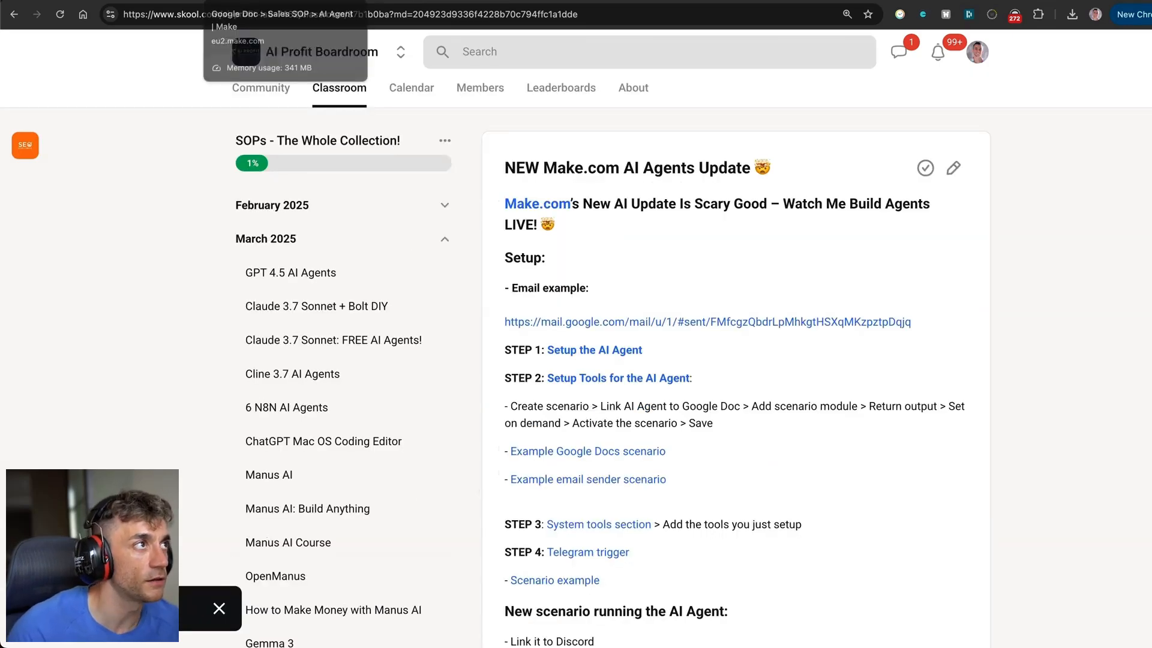
{"action": "scroll", "coordinate": [602, 219], "scroll_direction": "down", "scroll_amount": 20}
{"action": "scroll", "coordinate": [601, 219], "scroll_direction": "up", "scroll_amount": 2}
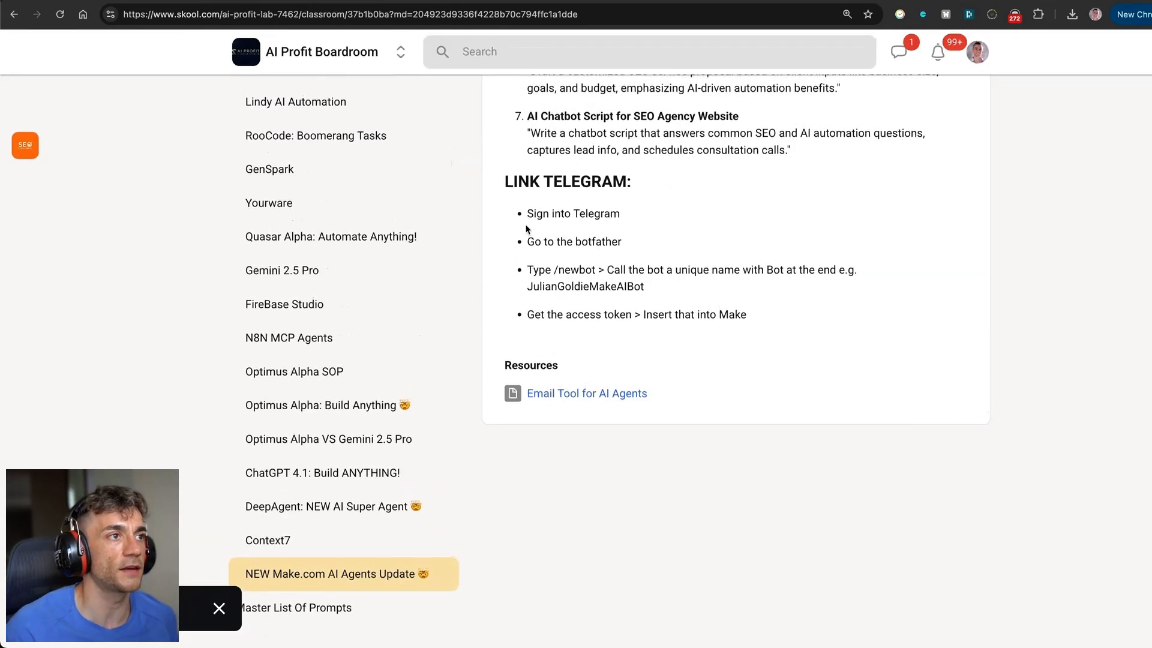
{"action": "left_click_drag", "start_coordinate": [503, 182], "coordinate": [838, 311]}
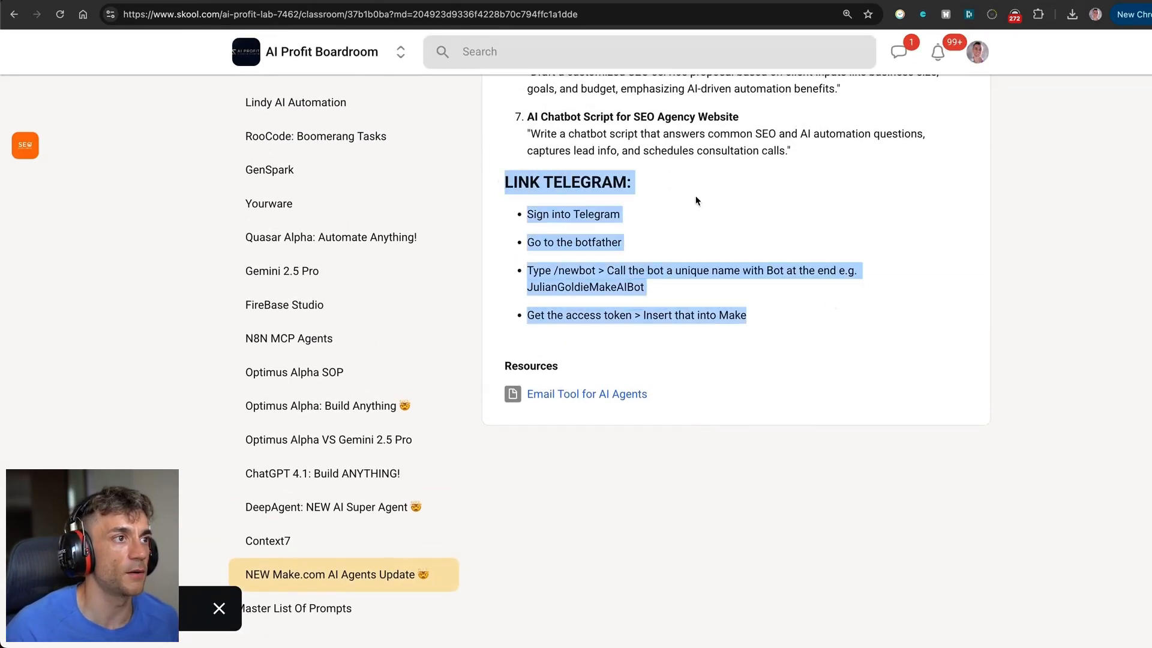
{"action": "key", "text": "ctrl+Tab"}
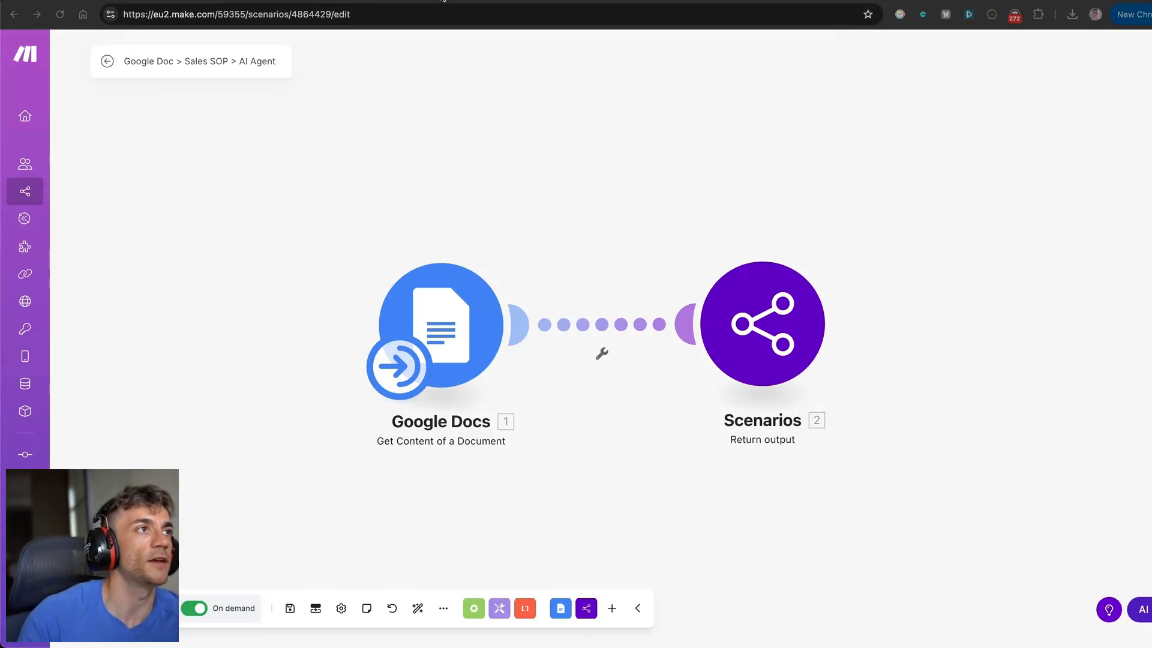
Set the Telegram Watch Updates trigger to the SEOAssistant Bot webhook and save it.
{"action": "left_click", "coordinate": [402, 1]}
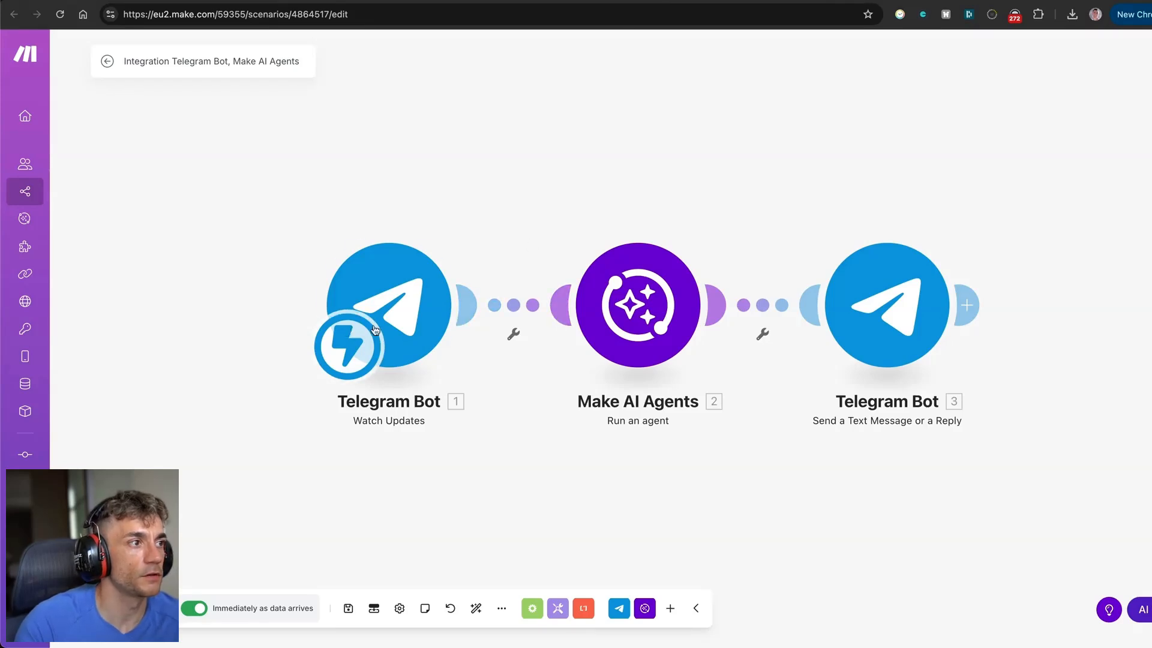
{"action": "left_click", "coordinate": [407, 300]}
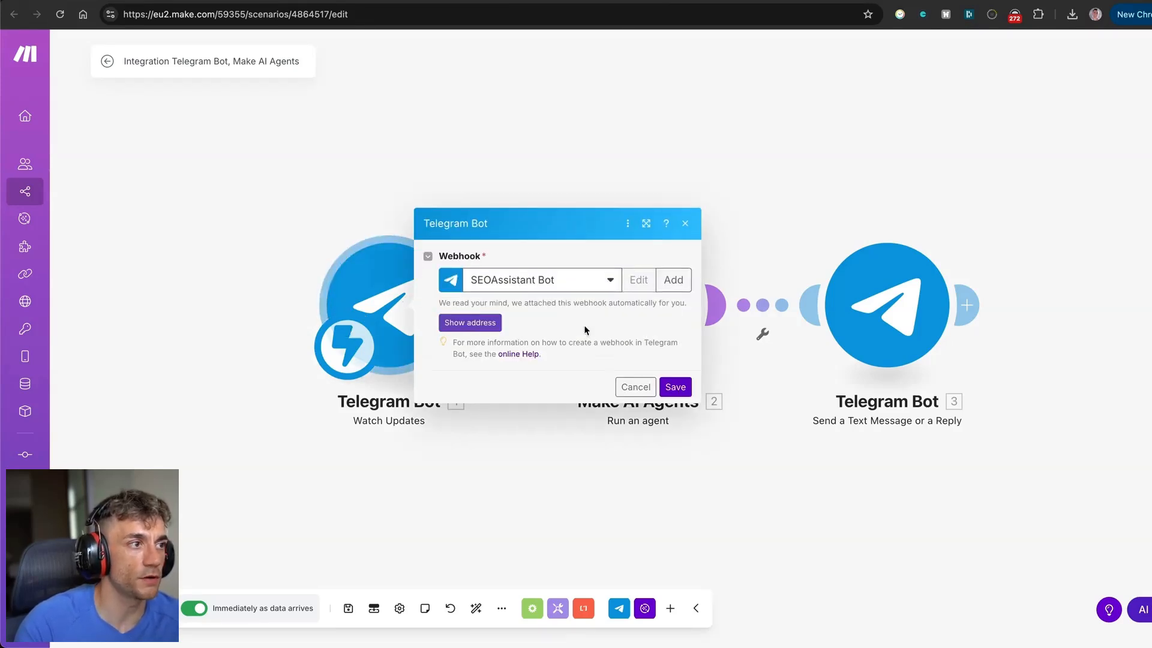
{"action": "left_click", "coordinate": [504, 283]}
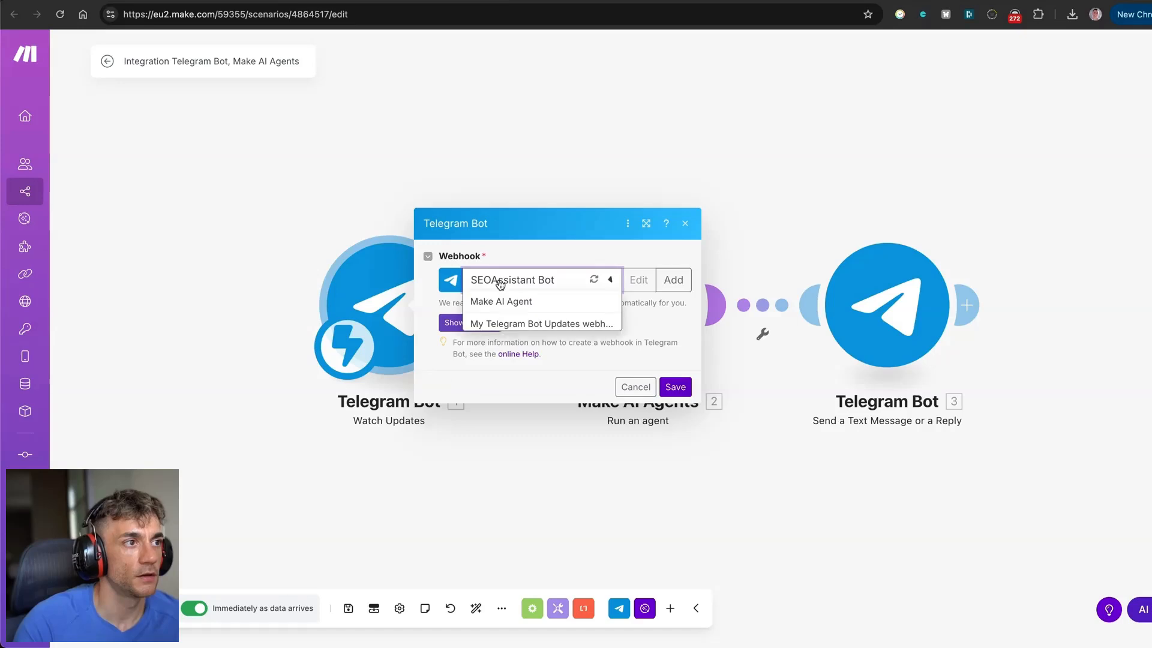
{"action": "left_click", "coordinate": [520, 248]}
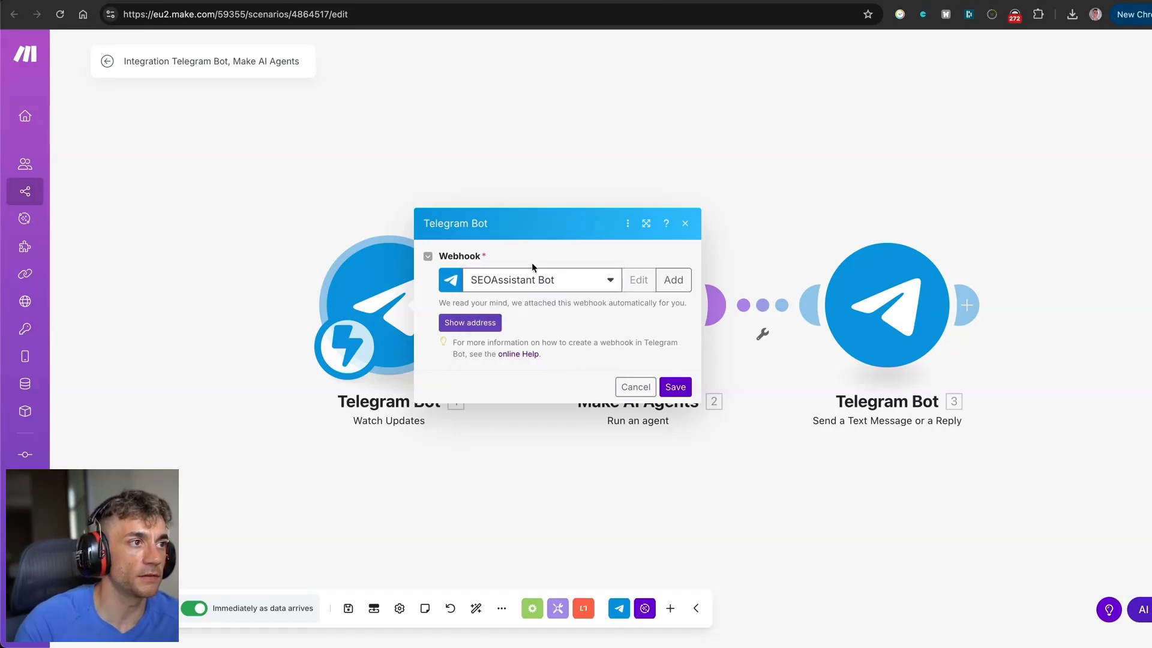
{"action": "left_click", "coordinate": [675, 387]}
Add an empty module to the canvas and bring up its app list.
{"action": "left_click", "coordinate": [657, 335]}
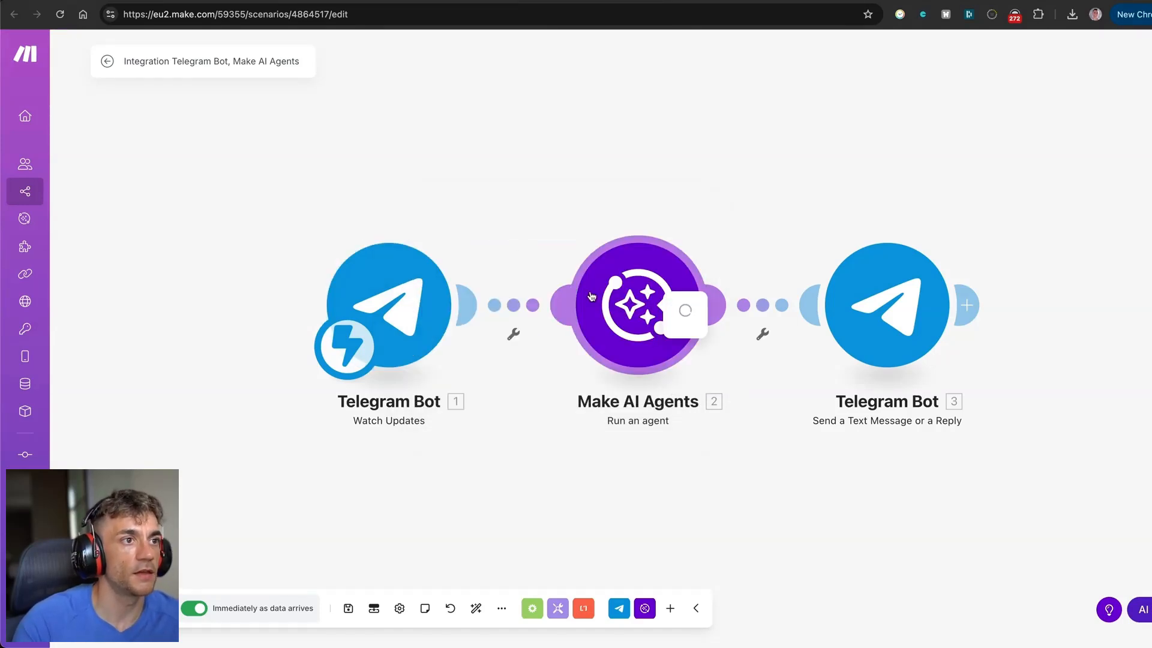
{"action": "left_click", "coordinate": [617, 134]}
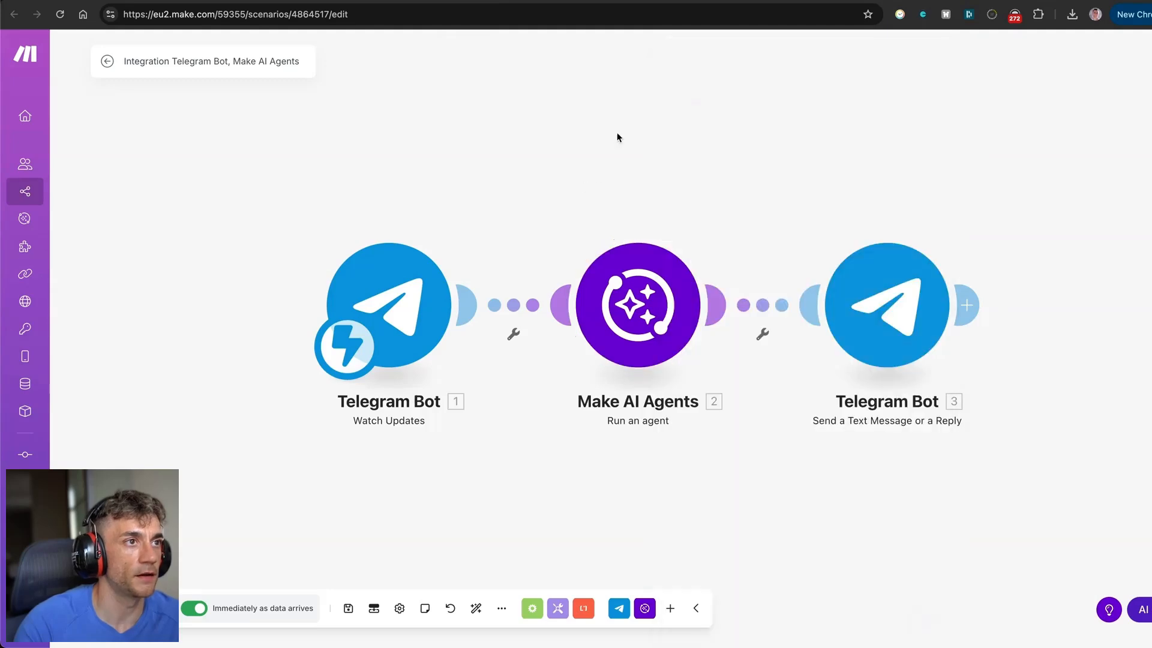
{"action": "right_click", "coordinate": [617, 138]}
{"action": "left_click", "coordinate": [666, 146]}
{"action": "left_click", "coordinate": [636, 153]}
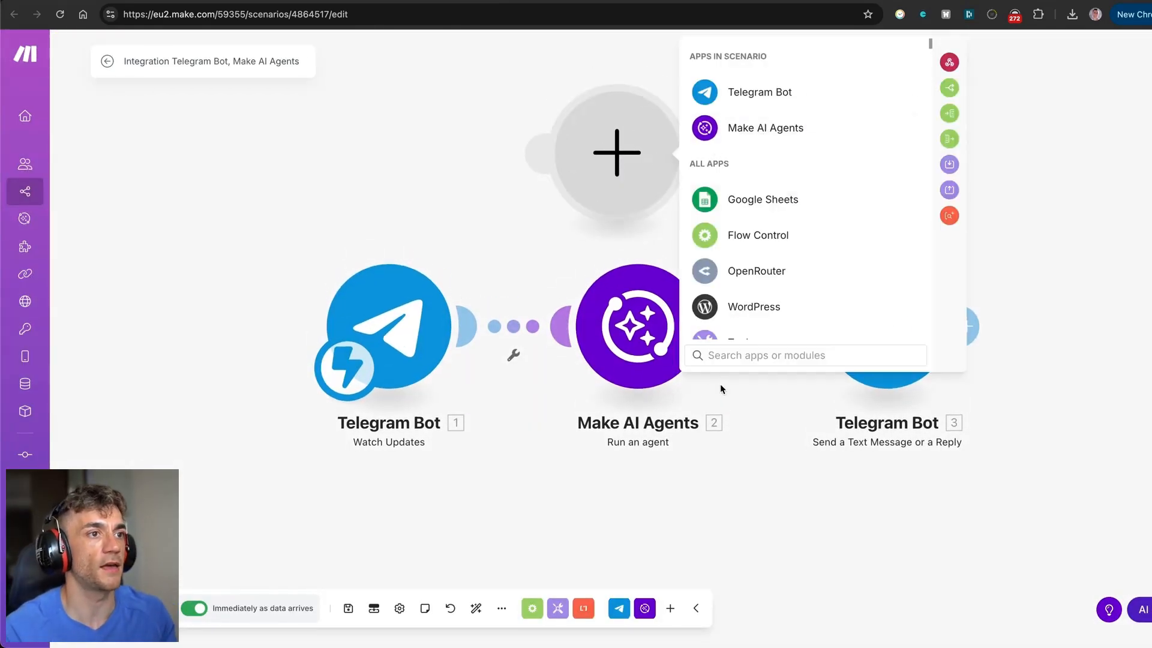
Place a Make AI Agents 'Run an agent' module, then delete the extra module.
{"action": "type", "text": "make ai agent"}
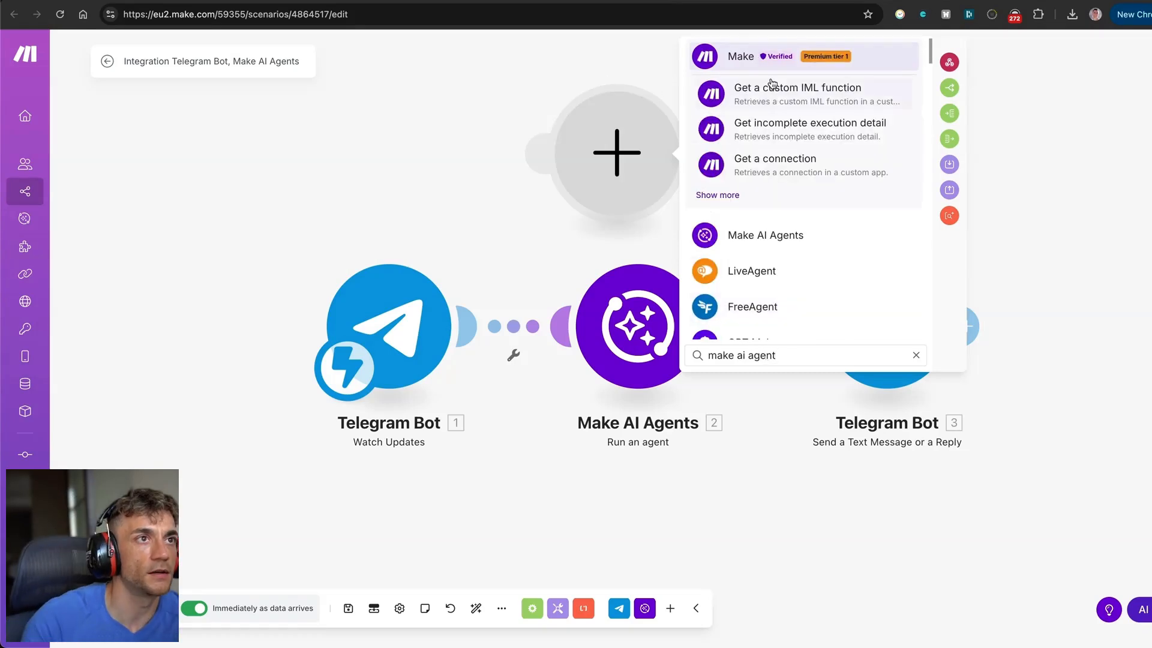
{"action": "left_click", "coordinate": [765, 234]}
{"action": "left_click", "coordinate": [771, 157]}
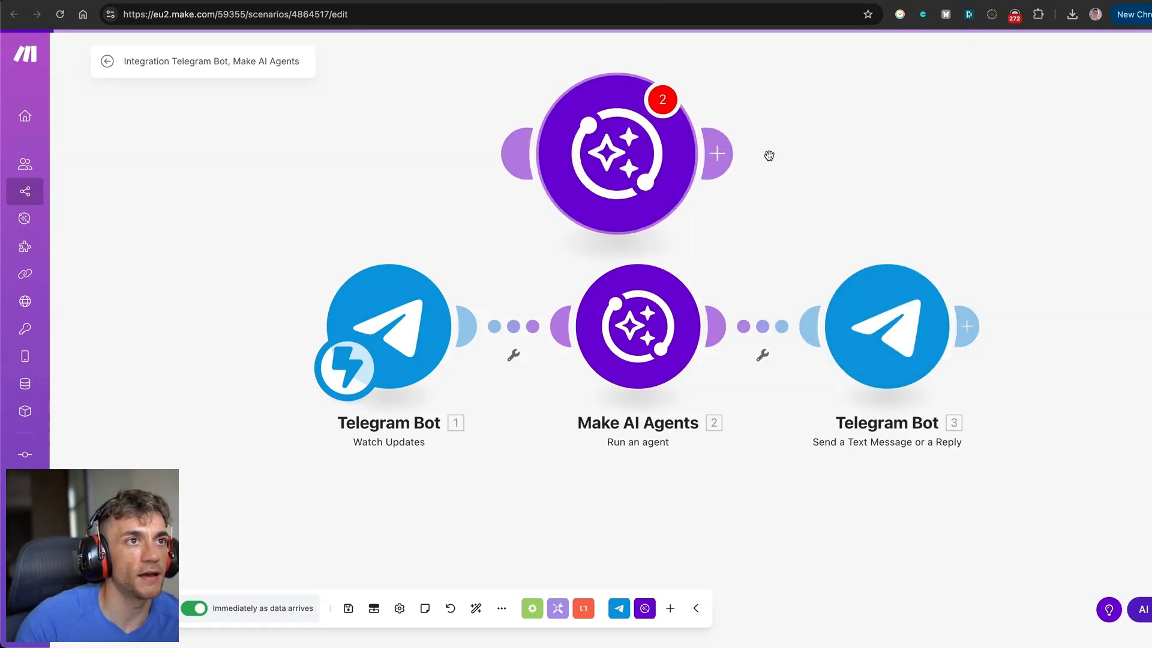
{"action": "right_click", "coordinate": [606, 124]}
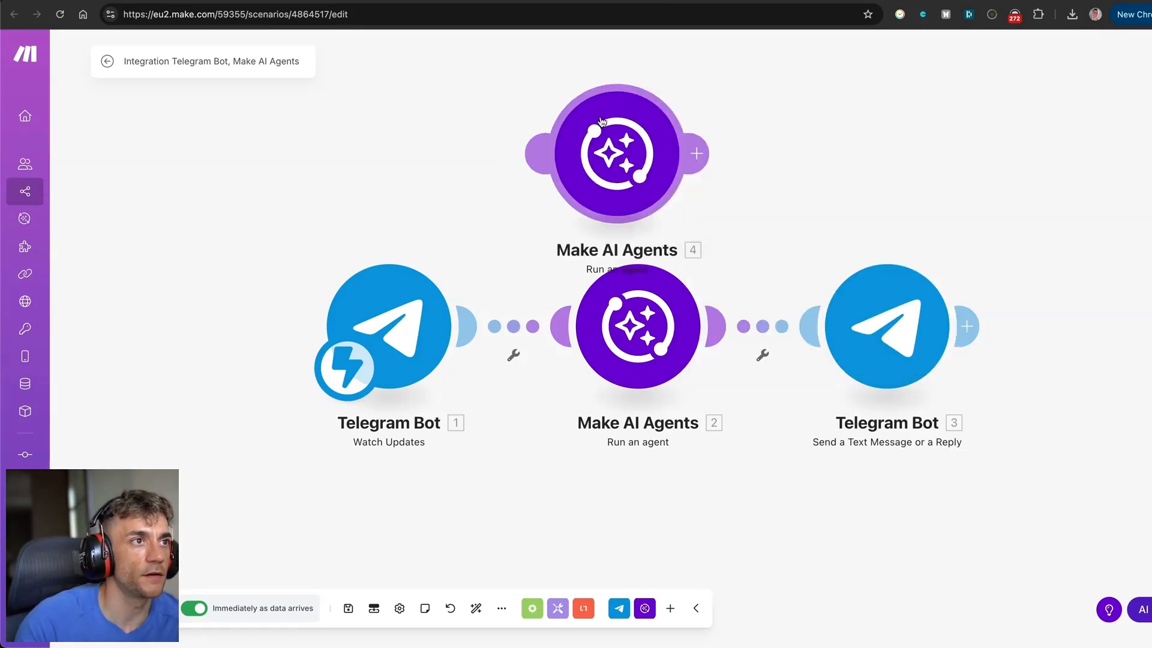
{"action": "left_click", "coordinate": [639, 274]}
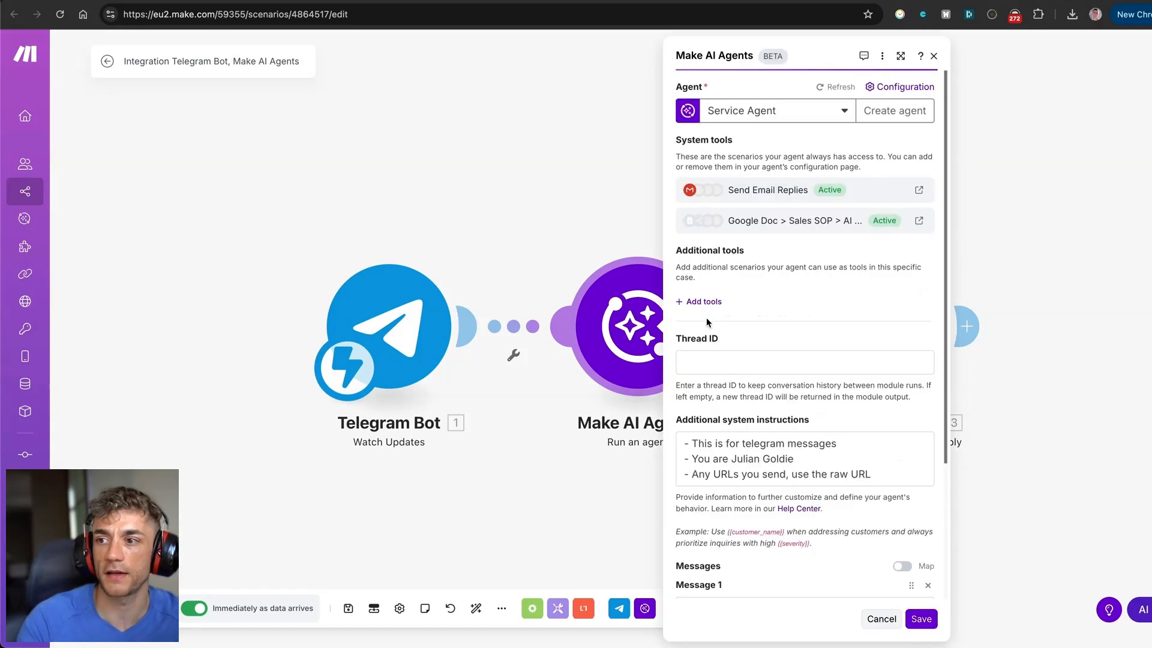
Keep Service Agent as the agent and review its Send Email Replies and Google Doc tools.
{"action": "left_click", "coordinate": [780, 114]}
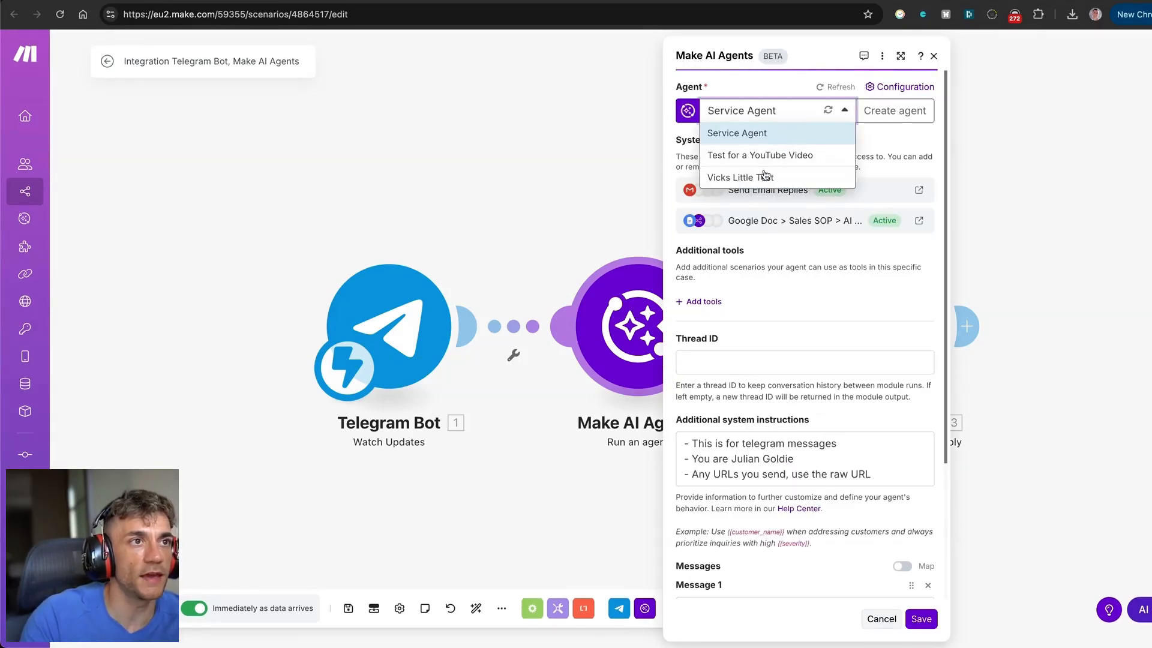
{"action": "left_click", "coordinate": [879, 136]}
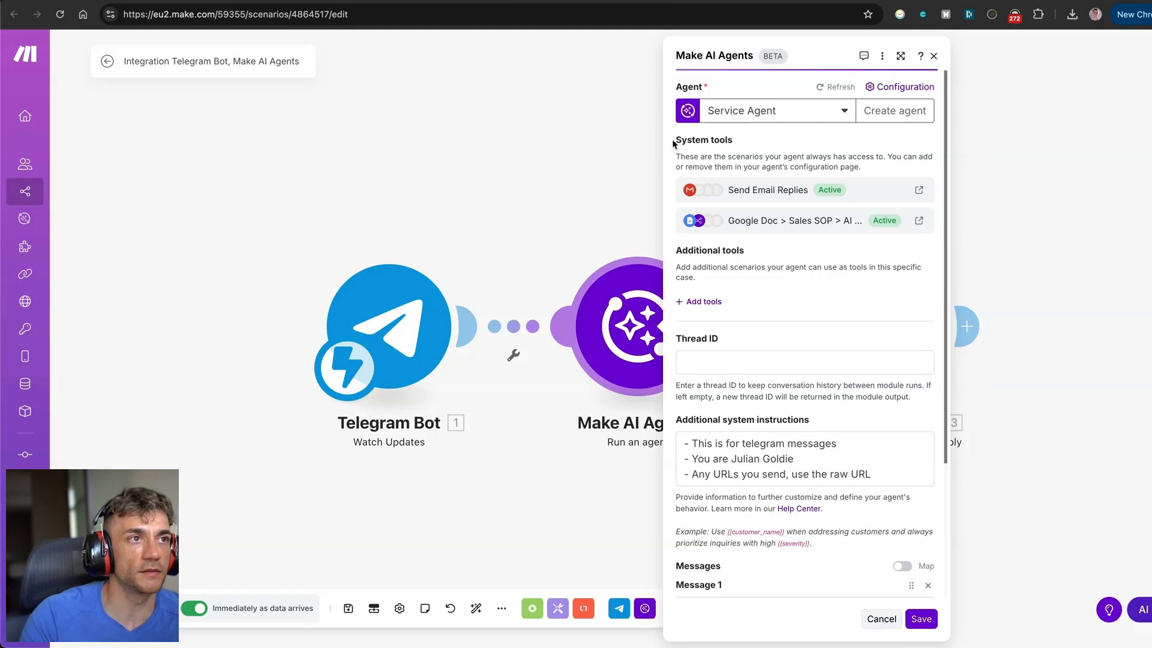
{"action": "left_click_drag", "start_coordinate": [663, 144], "coordinate": [732, 142]}
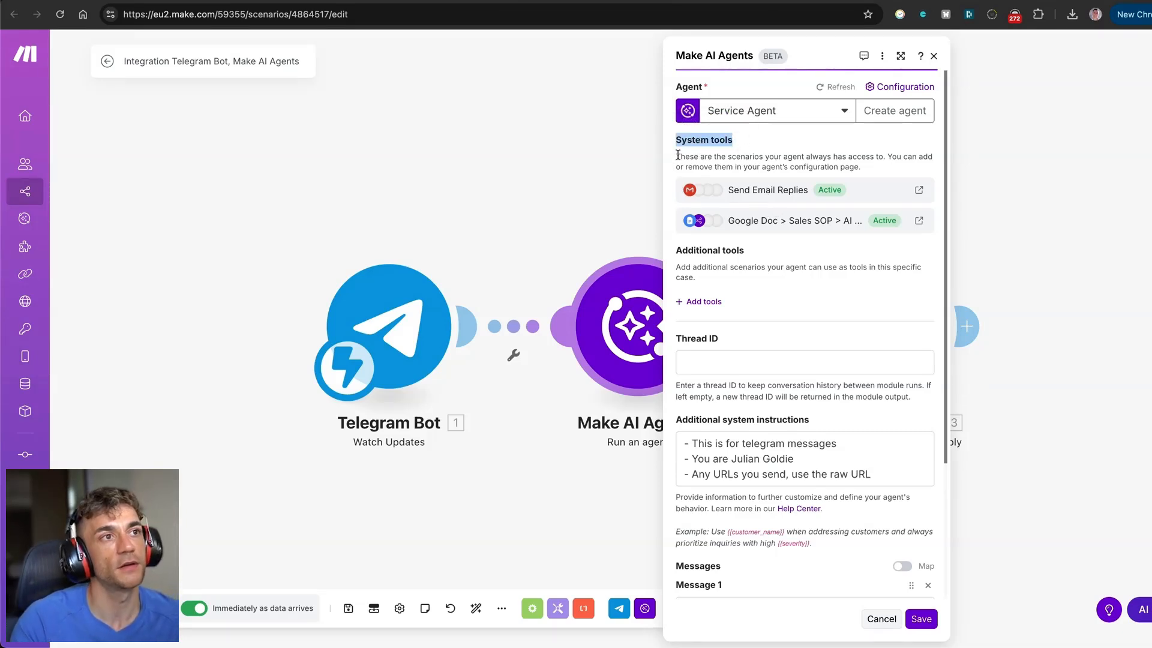
{"action": "left_click_drag", "start_coordinate": [673, 159], "coordinate": [862, 168]}
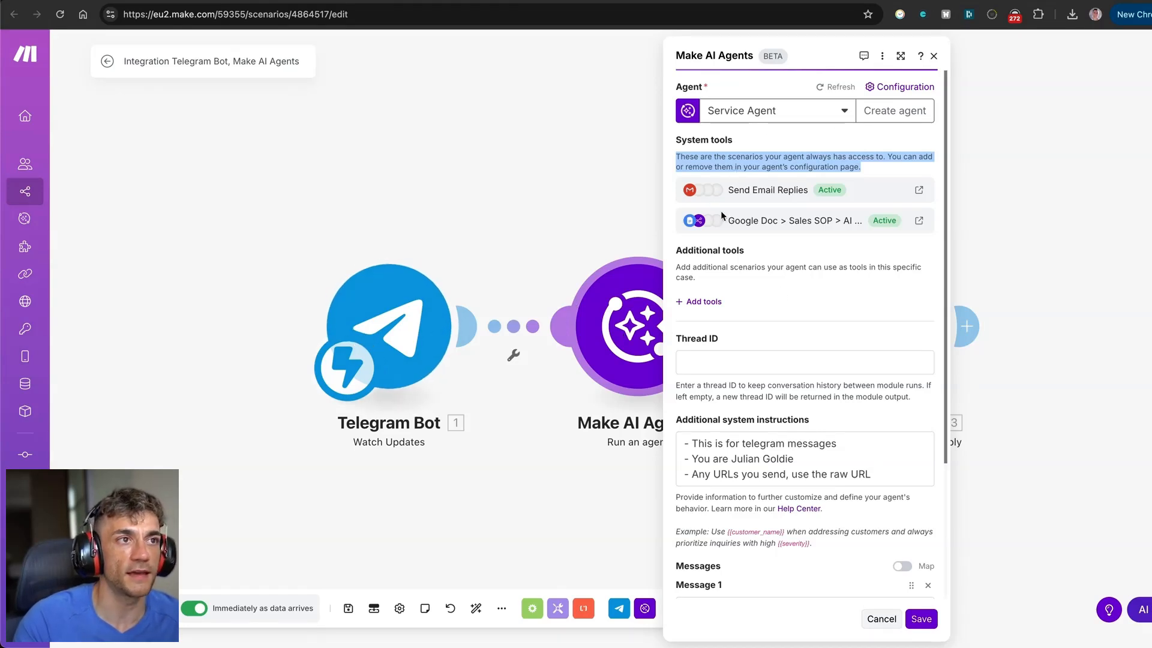
{"action": "left_click_drag", "start_coordinate": [728, 189], "coordinate": [794, 192]}
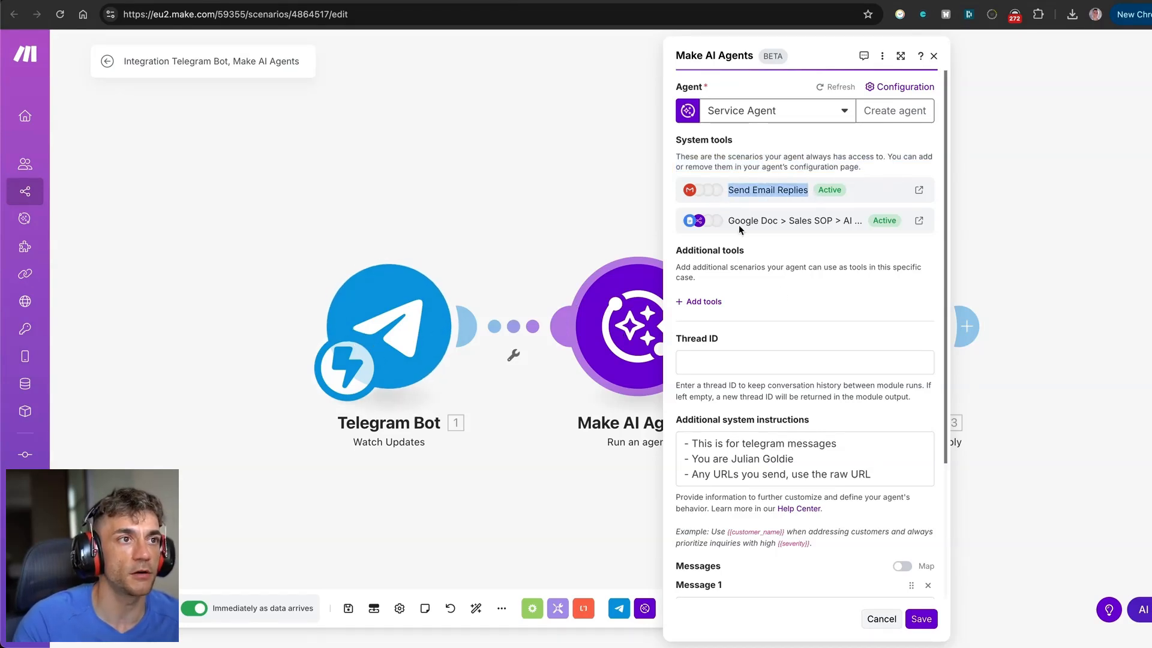
{"action": "left_click_drag", "start_coordinate": [730, 221], "coordinate": [837, 224]}
{"action": "left_click", "coordinate": [789, 275]}
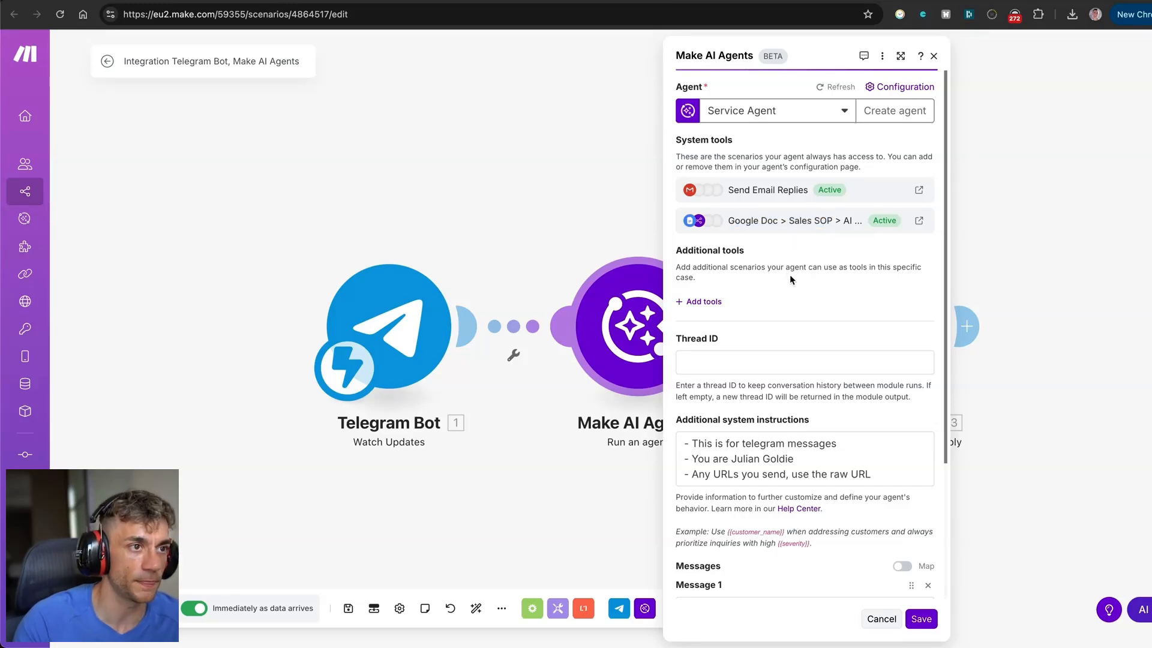
Review the additional system instructions and the Telegram data mapped into Message 1.
{"action": "scroll", "coordinate": [799, 335], "scroll_direction": "down", "scroll_amount": 3}
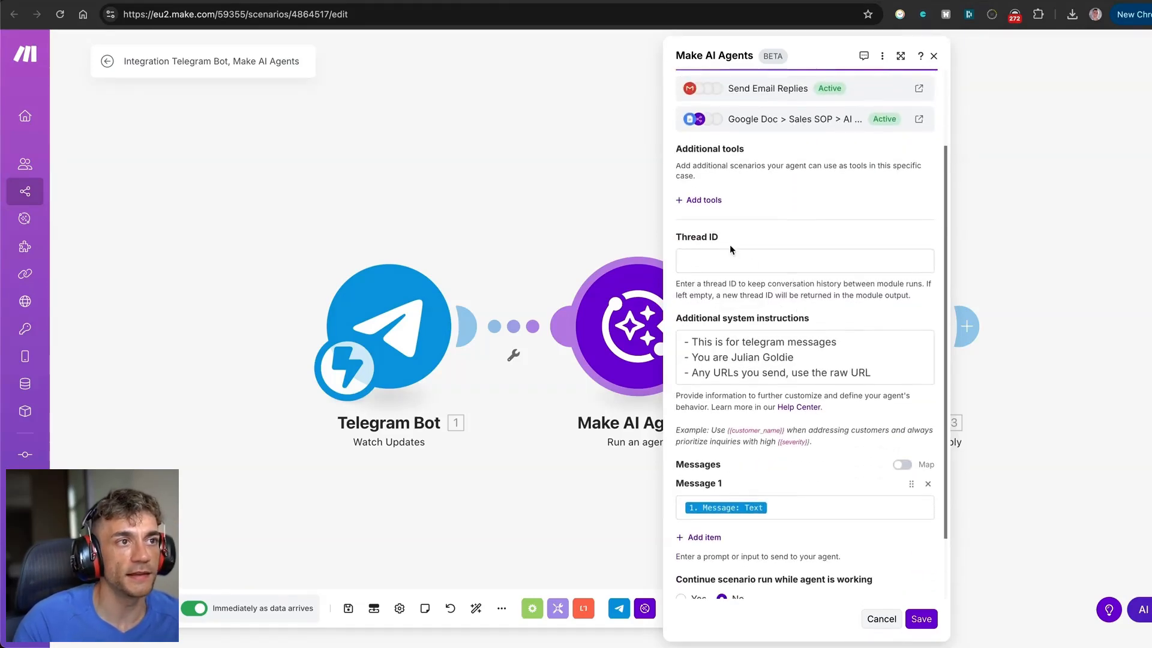
{"action": "scroll", "coordinate": [758, 239], "scroll_direction": "up", "scroll_amount": 3}
{"action": "scroll", "coordinate": [750, 243], "scroll_direction": "down", "scroll_amount": 6}
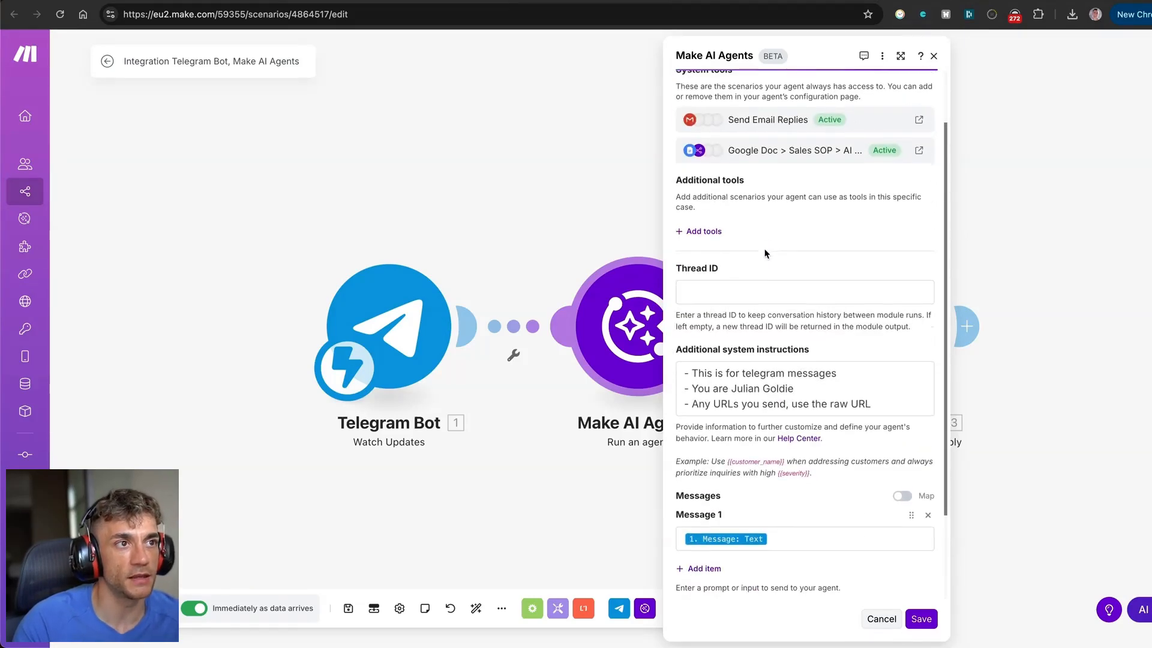
{"action": "left_click_drag", "start_coordinate": [676, 239], "coordinate": [807, 241]}
{"action": "left_click_drag", "start_coordinate": [683, 261], "coordinate": [871, 286]}
{"action": "left_click", "coordinate": [855, 330]}
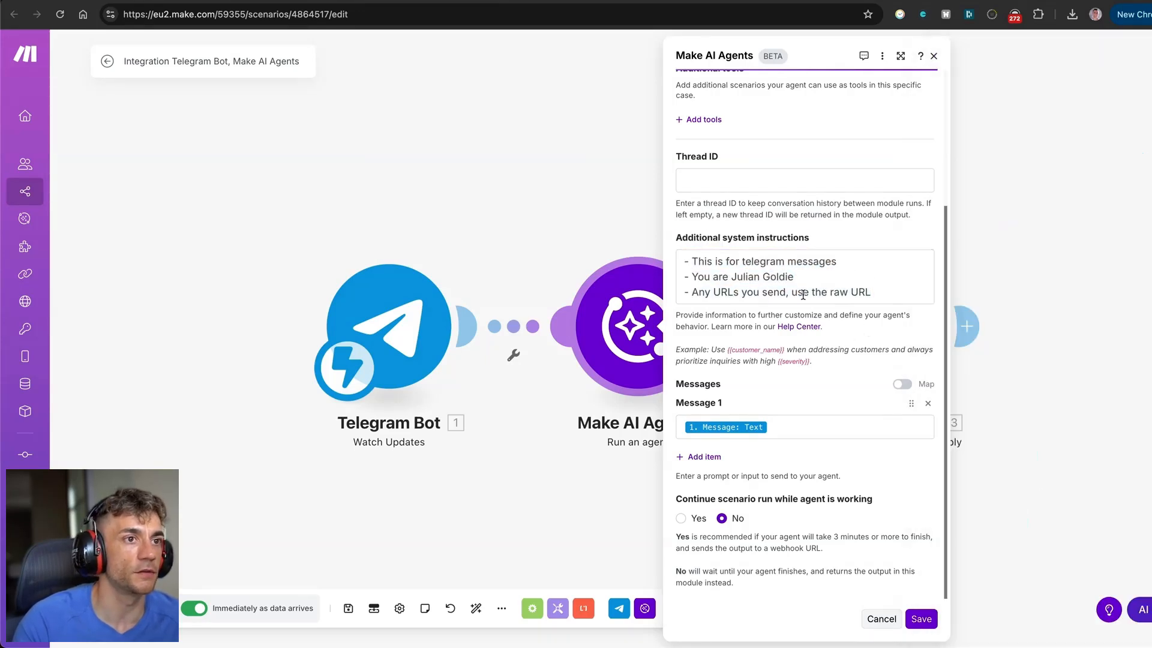
{"action": "left_click", "coordinate": [754, 429]}
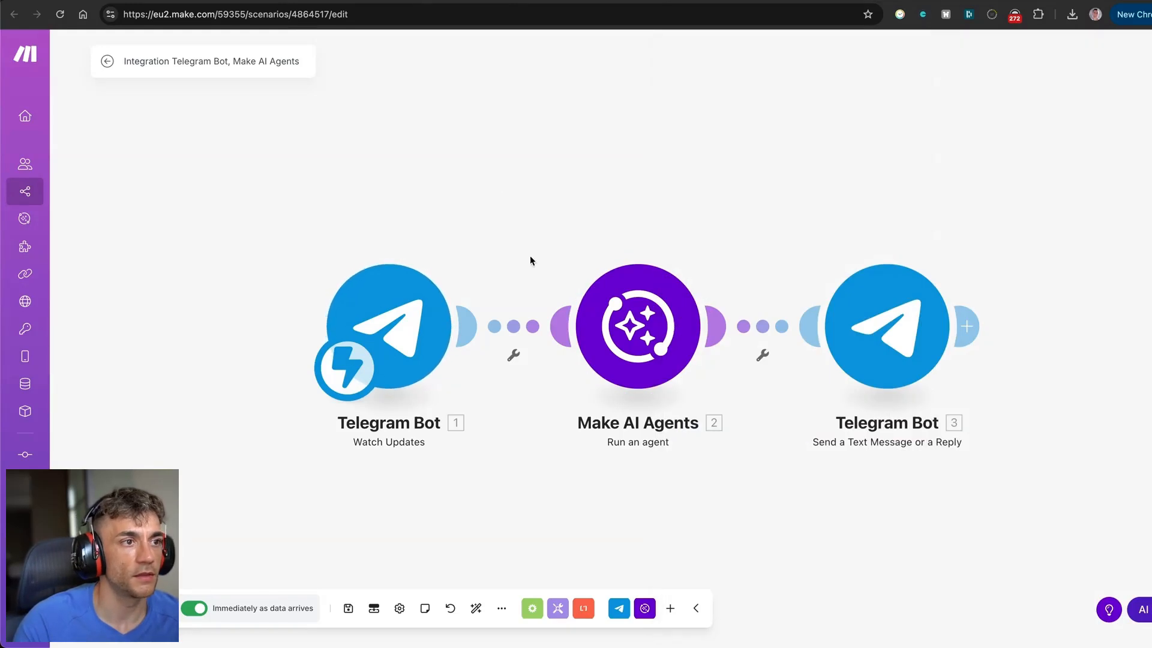
Line up the trigger, AI agent and Telegram reply modules in one row.
{"action": "left_click_drag", "start_coordinate": [390, 324], "coordinate": [390, 206]}
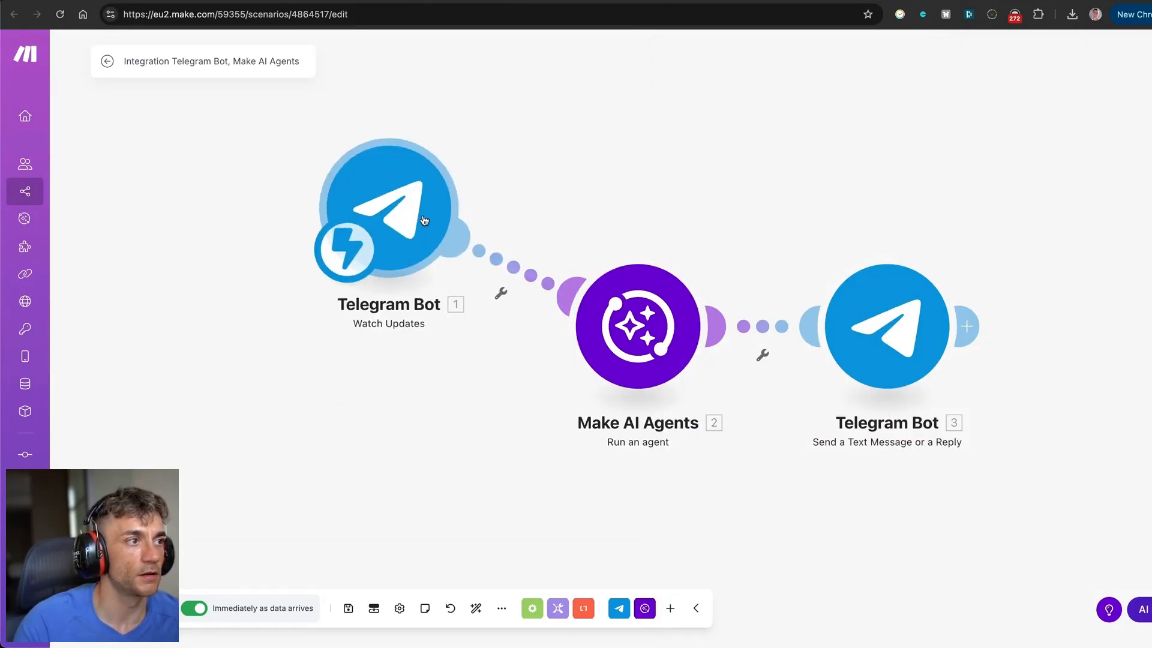
{"action": "left_click_drag", "start_coordinate": [624, 342], "coordinate": [621, 236]}
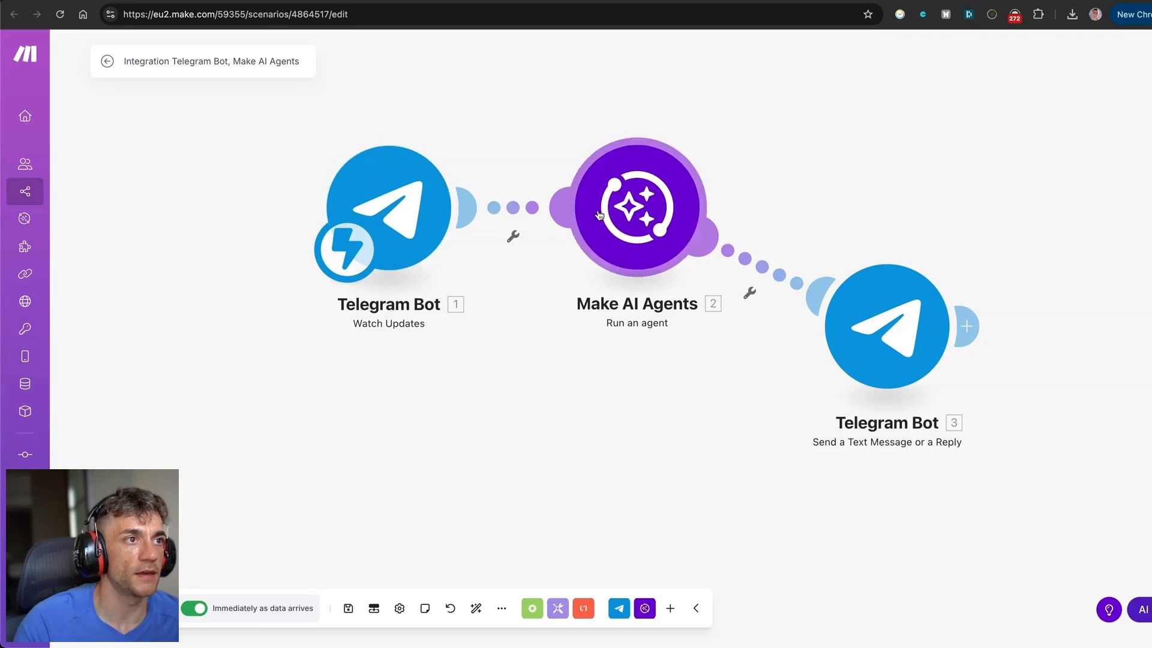
{"action": "left_click_drag", "start_coordinate": [886, 325], "coordinate": [907, 208]}
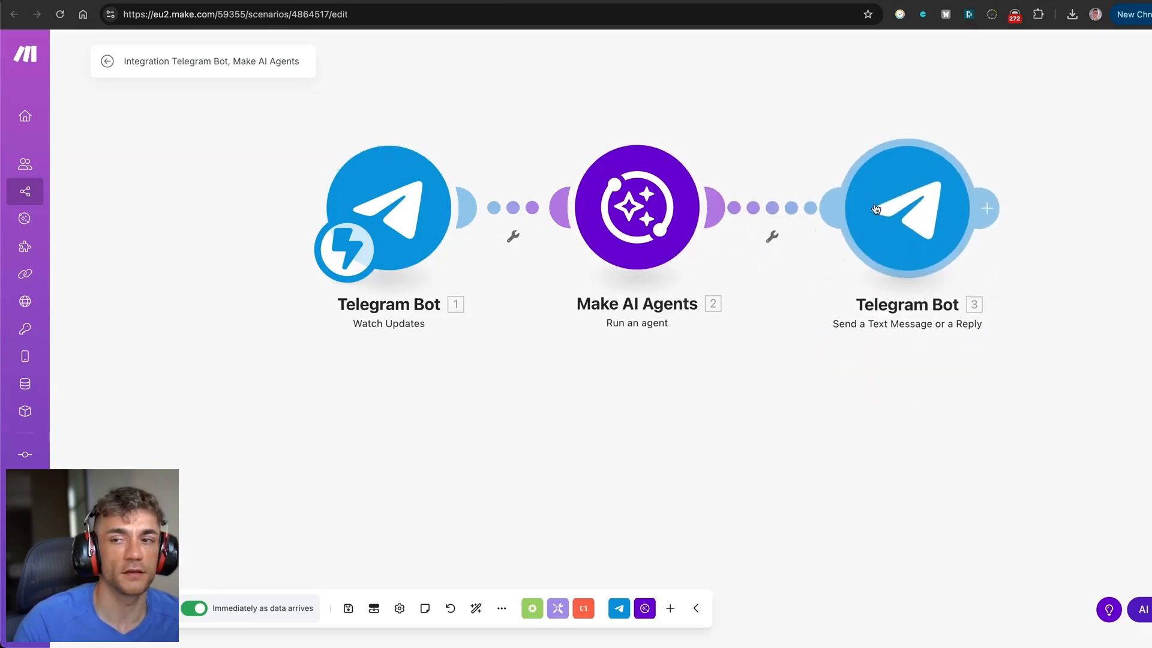
{"action": "scroll", "coordinate": [910, 213], "scroll_direction": "down", "scroll_amount": 1}
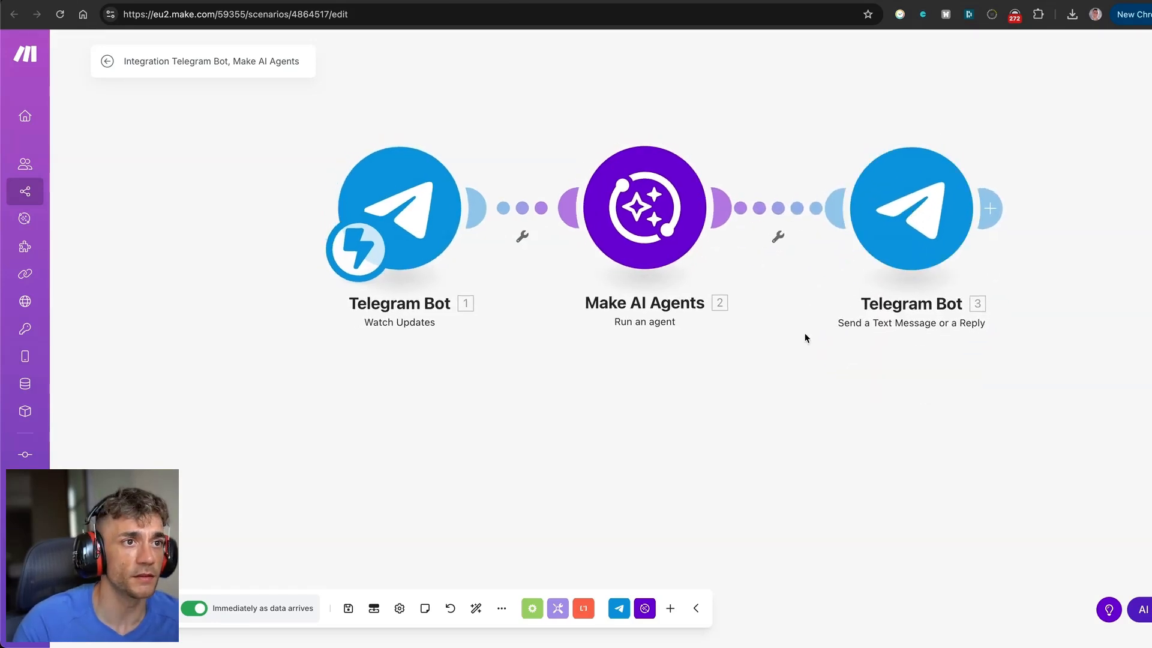
{"action": "left_click", "coordinate": [888, 218]}
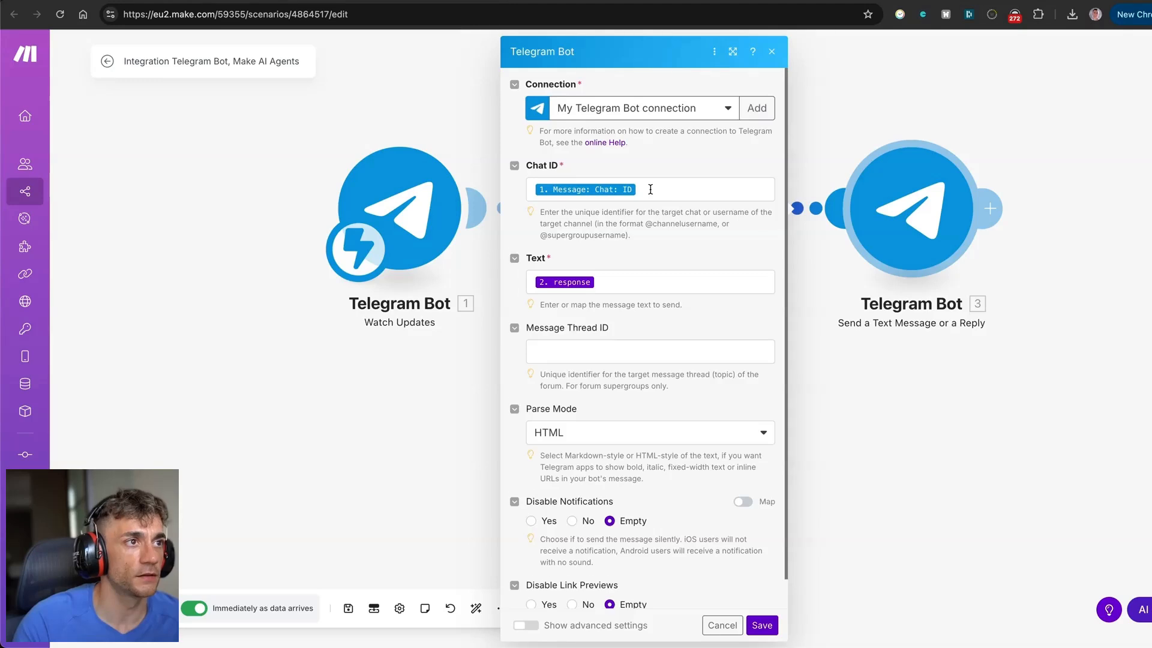
{"action": "scroll", "coordinate": [654, 187], "scroll_direction": "down", "scroll_amount": 1}
{"action": "scroll", "coordinate": [655, 190], "scroll_direction": "up", "scroll_amount": 1}
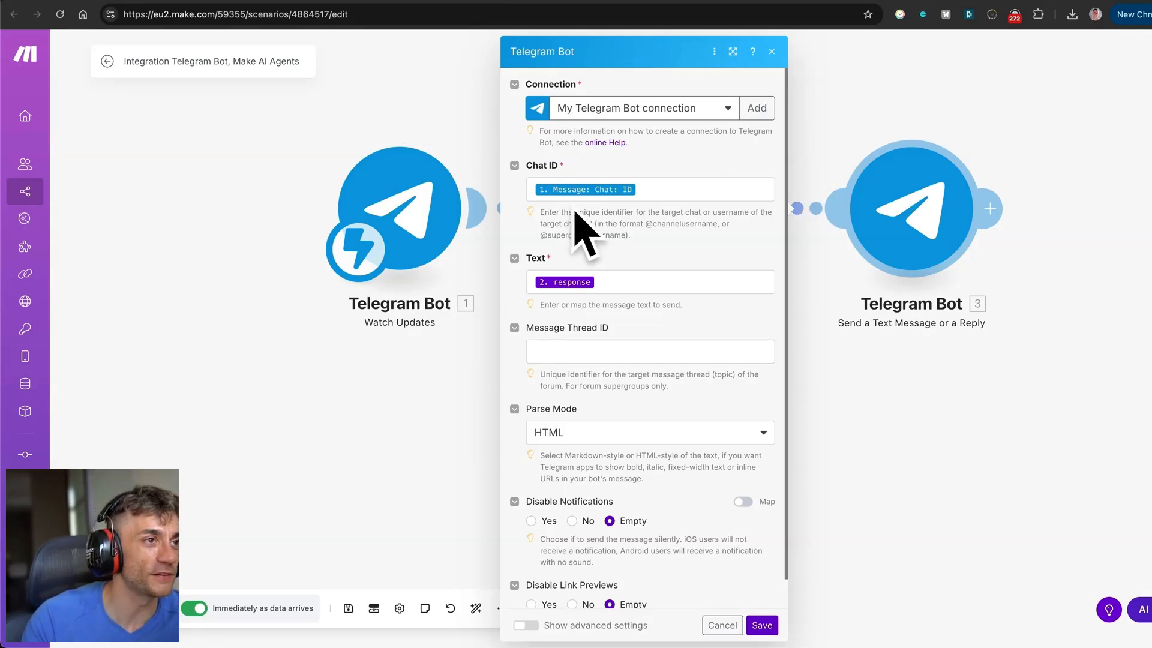
{"action": "left_click", "coordinate": [965, 378]}
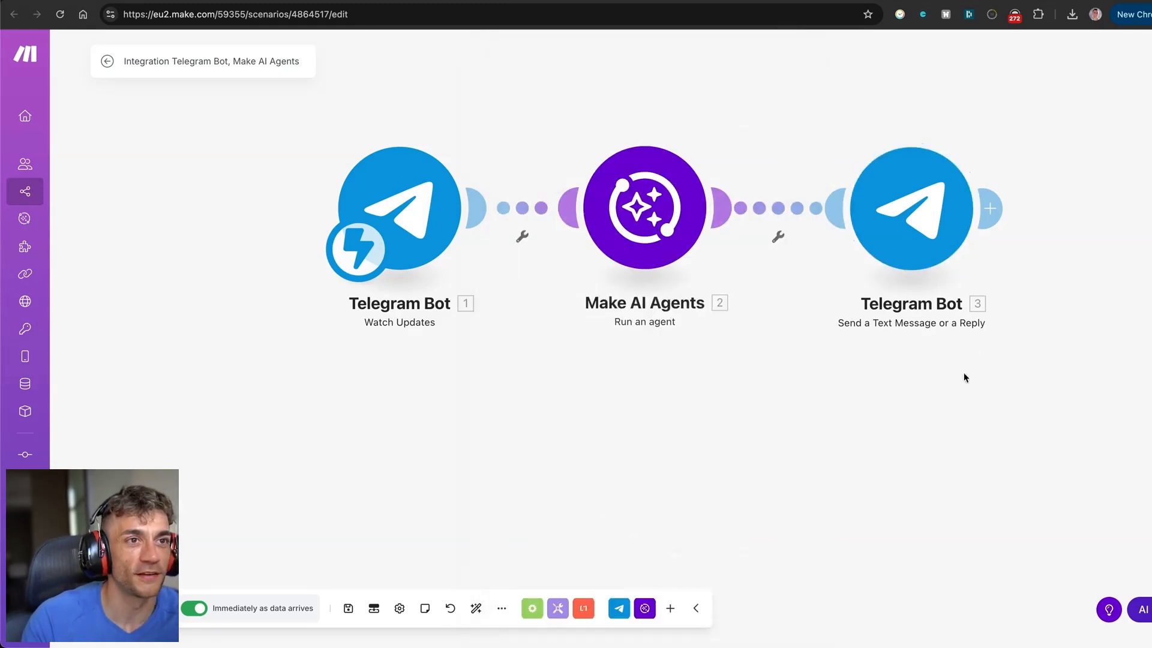
Map the reply's Chat ID to Message: Chat: ID and its Text to the agent response, then save.
{"action": "left_click", "coordinate": [899, 206]}
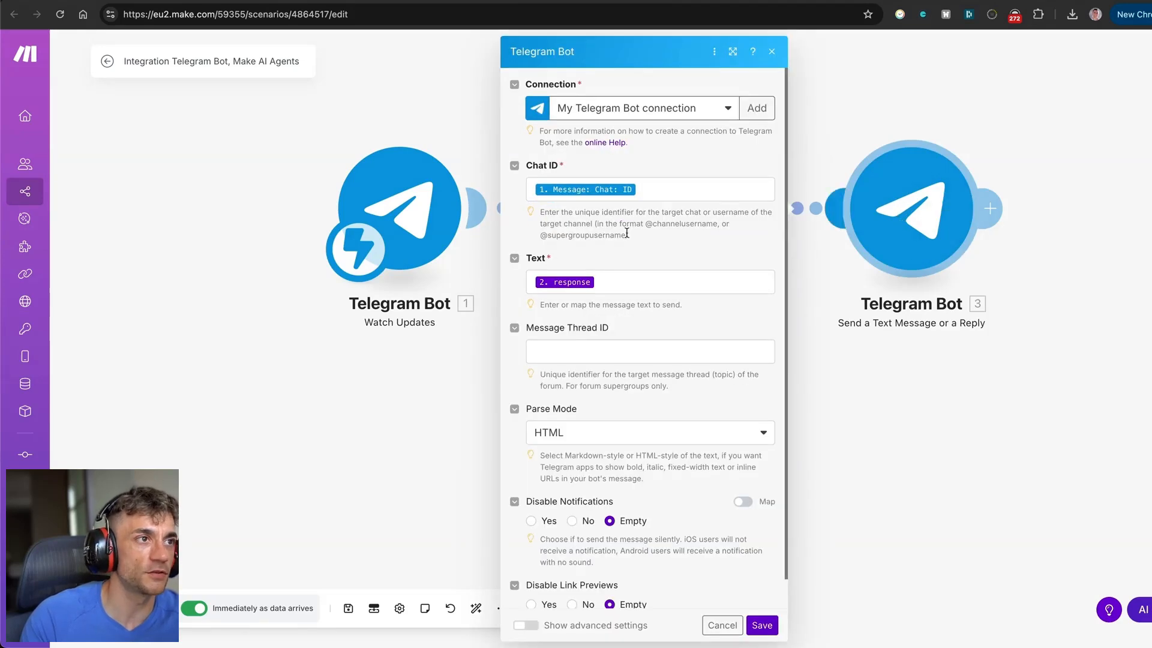
{"action": "left_click", "coordinate": [654, 189]}
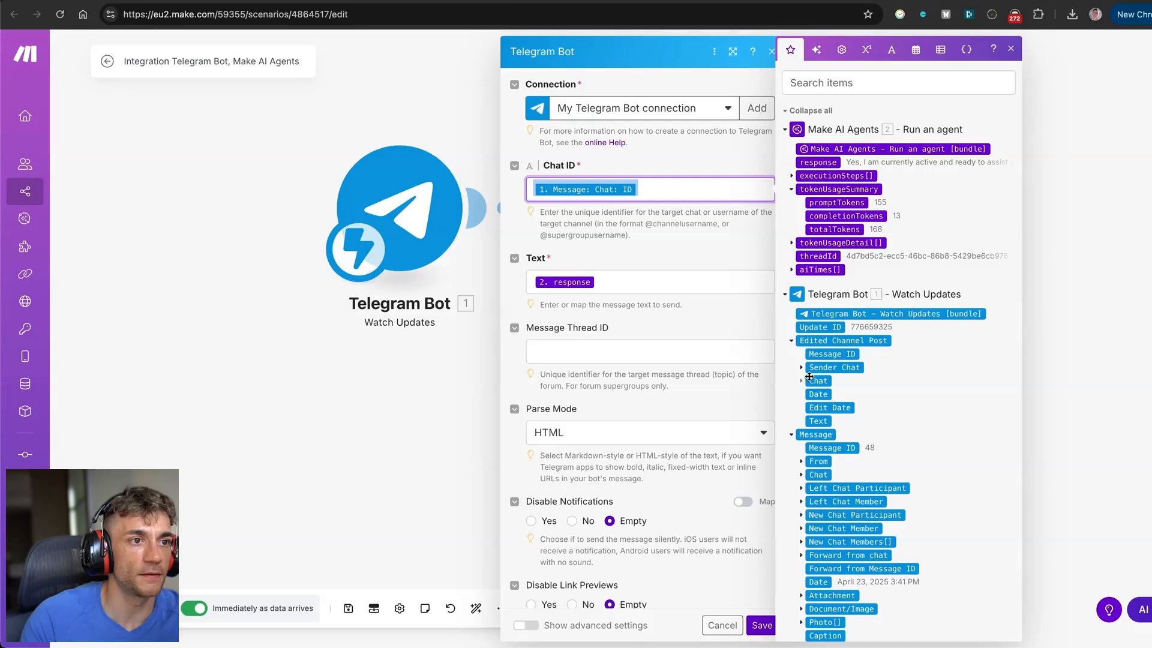
{"action": "scroll", "coordinate": [879, 368], "scroll_direction": "down", "scroll_amount": 3}
{"action": "scroll", "coordinate": [879, 368], "scroll_direction": "down", "scroll_amount": 1}
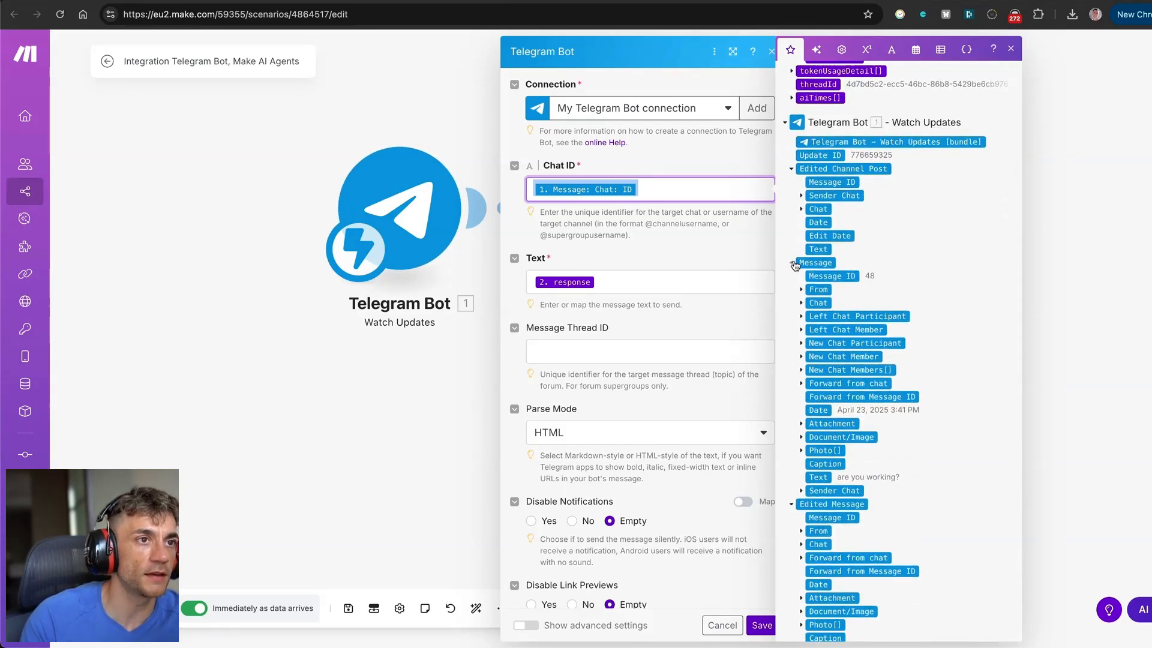
{"action": "left_click", "coordinate": [792, 265]}
{"action": "left_click", "coordinate": [793, 264]}
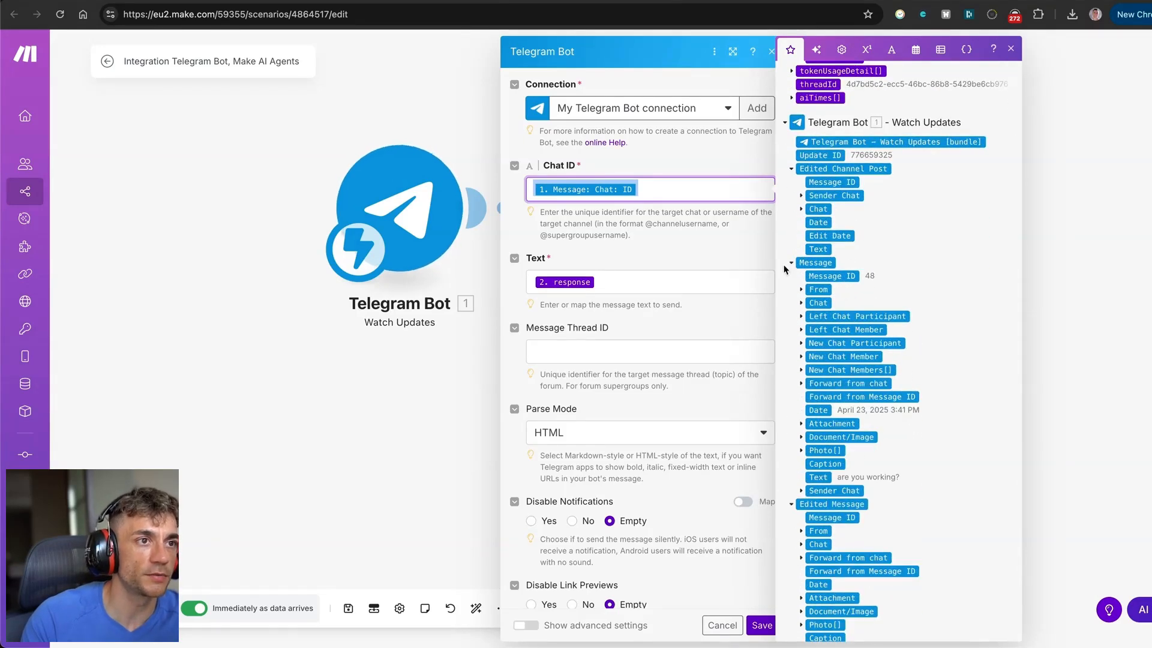
{"action": "left_click", "coordinate": [801, 303]}
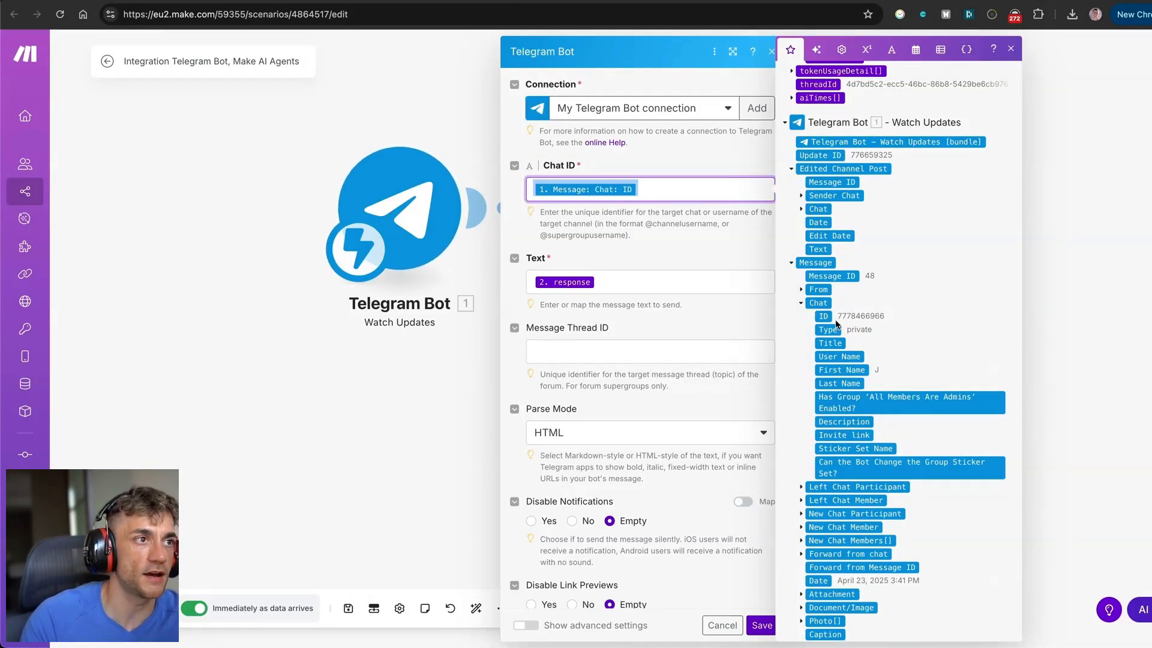
{"action": "left_click", "coordinate": [658, 266]}
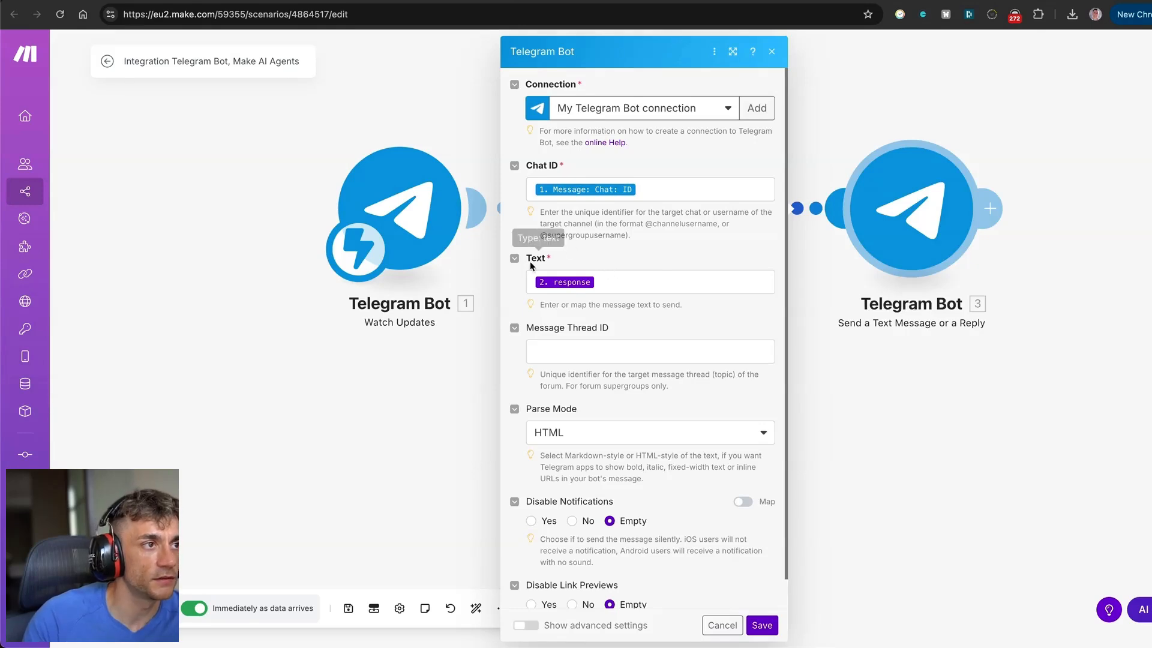
{"action": "left_click", "coordinate": [624, 283]}
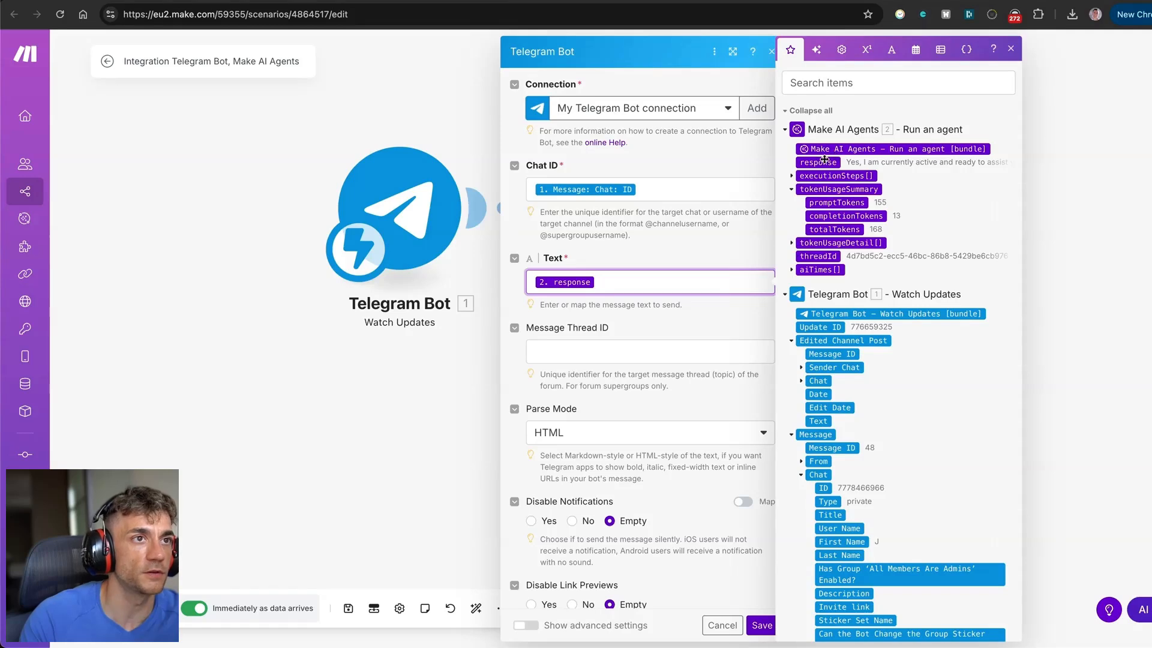
{"action": "left_click", "coordinate": [611, 376]}
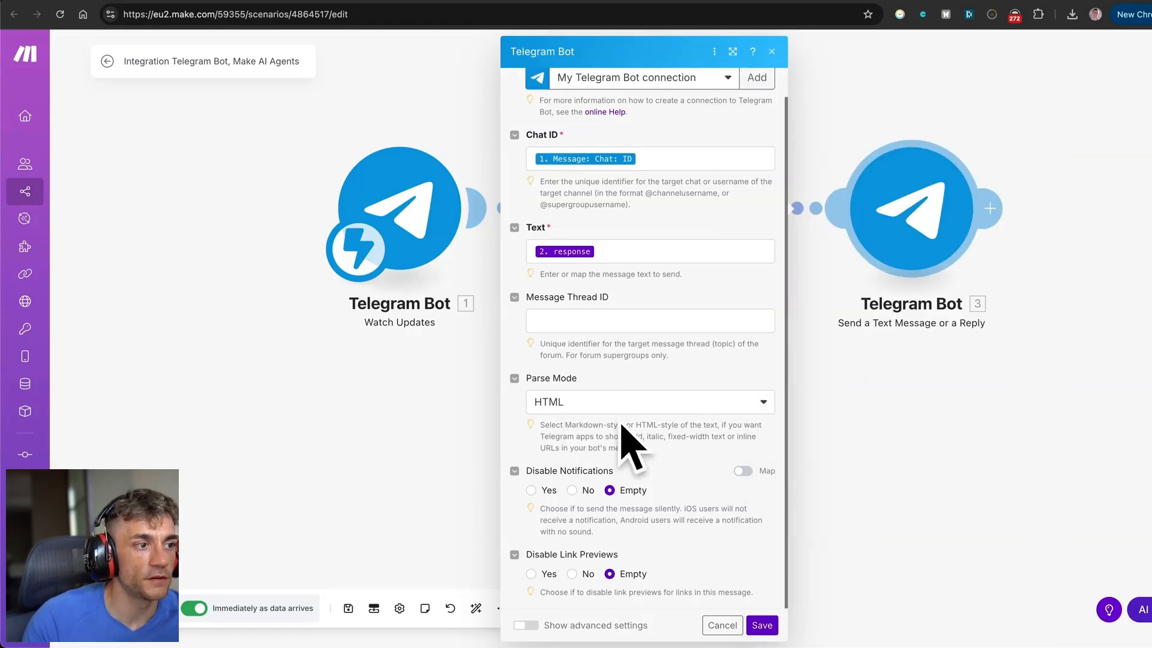
{"action": "left_click", "coordinate": [762, 625]}
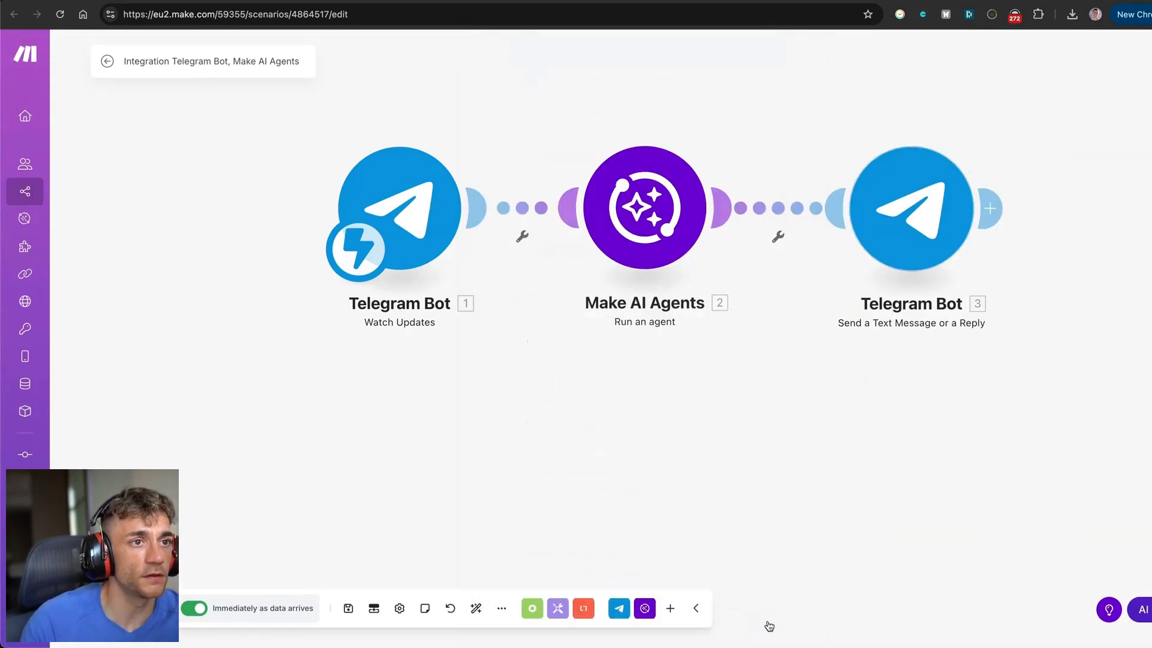
Set the scenario schedule to run Immediately and save it.
{"action": "left_click", "coordinate": [246, 611]}
{"action": "left_click", "coordinate": [439, 264]}
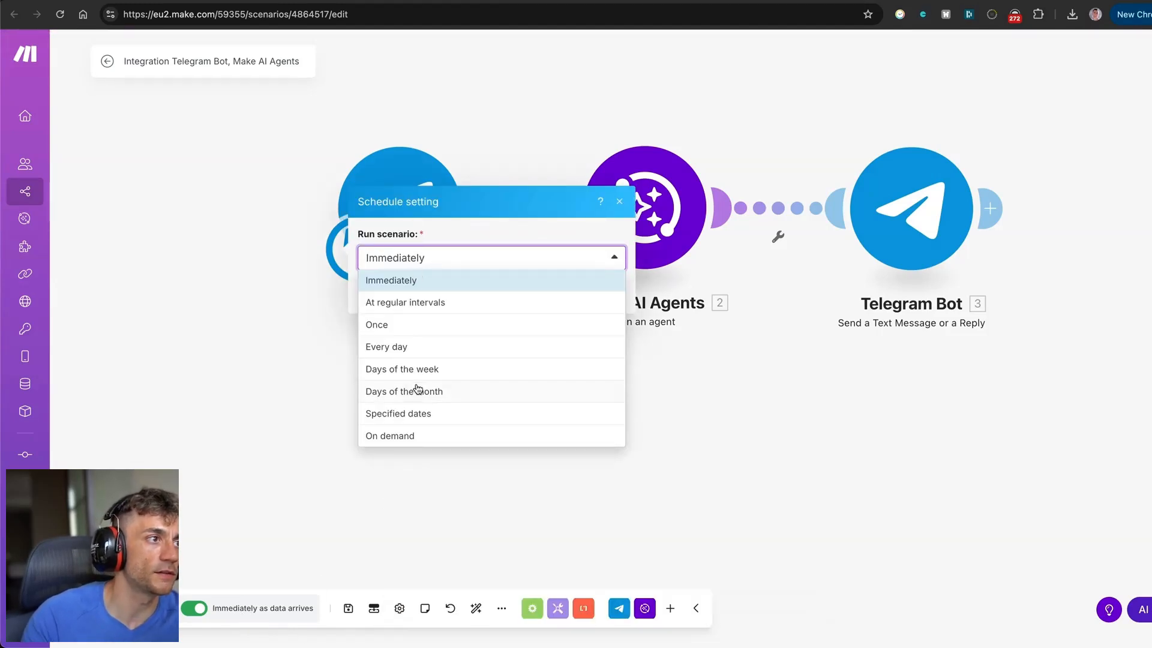
{"action": "left_click", "coordinate": [412, 280]}
{"action": "left_click", "coordinate": [617, 294]}
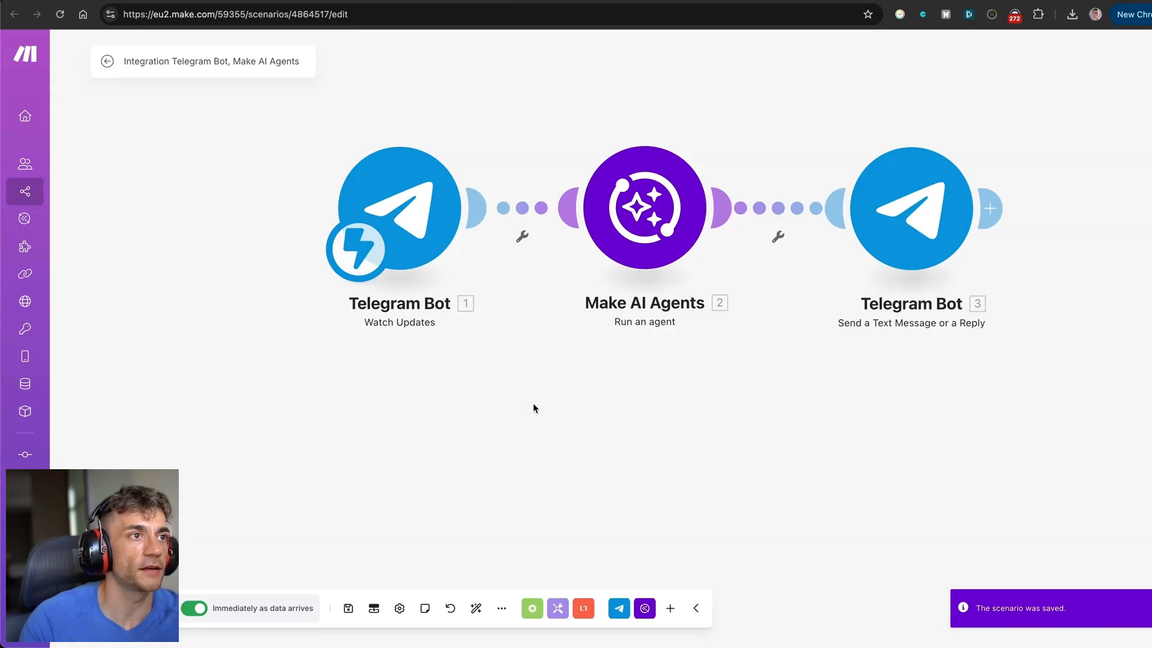
Recentre the canvas and check the Make AI Agents module settings.
{"action": "scroll", "coordinate": [533, 408], "scroll_direction": "down", "scroll_amount": 2}
{"action": "left_click_drag", "start_coordinate": [529, 455], "coordinate": [398, 502]}
{"action": "left_click", "coordinate": [501, 269]}
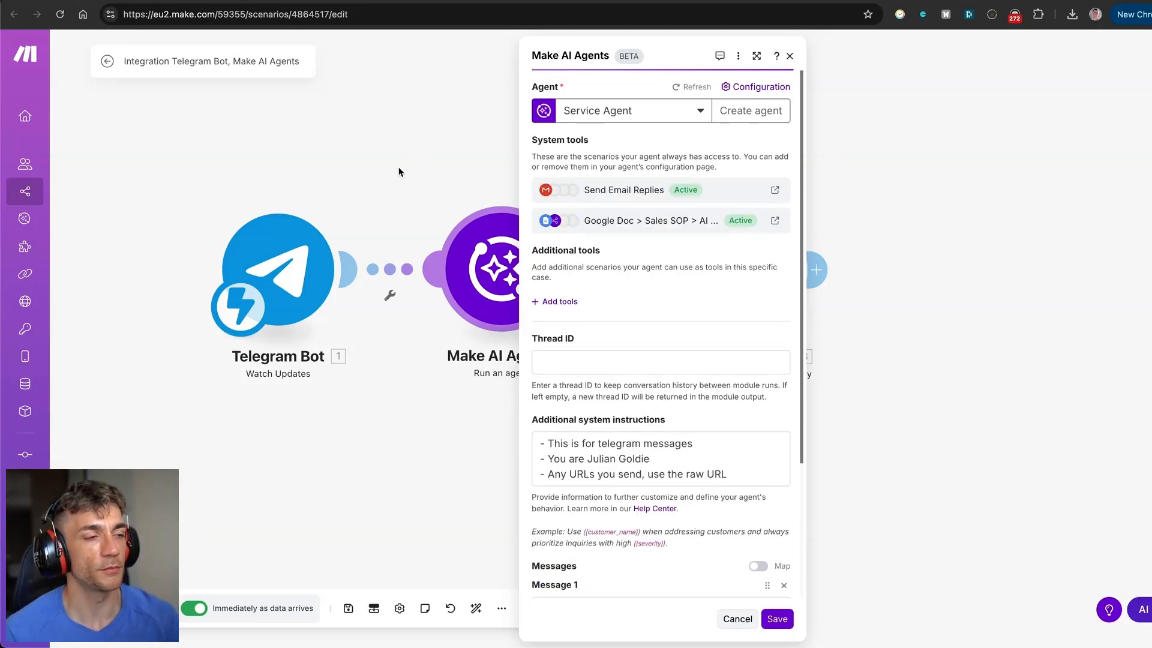
{"action": "scroll", "coordinate": [608, 229], "scroll_direction": "down", "scroll_amount": 3}
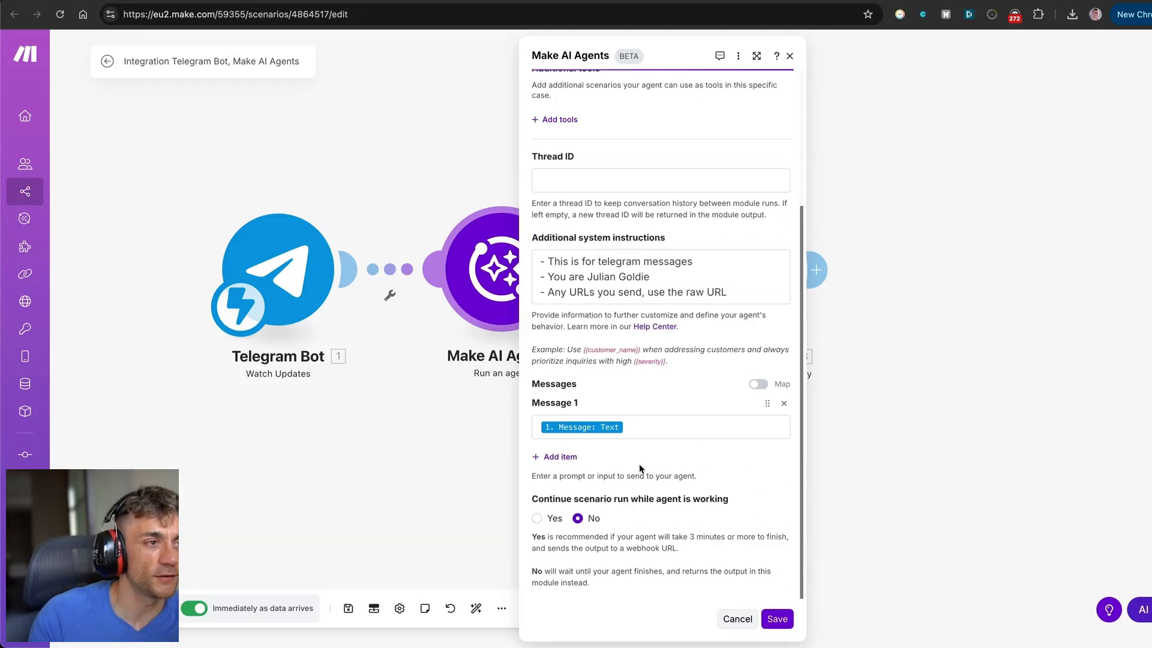
{"action": "scroll", "coordinate": [639, 463], "scroll_direction": "up", "scroll_amount": 3}
{"action": "left_click_drag", "start_coordinate": [877, 363], "coordinate": [881, 358]}
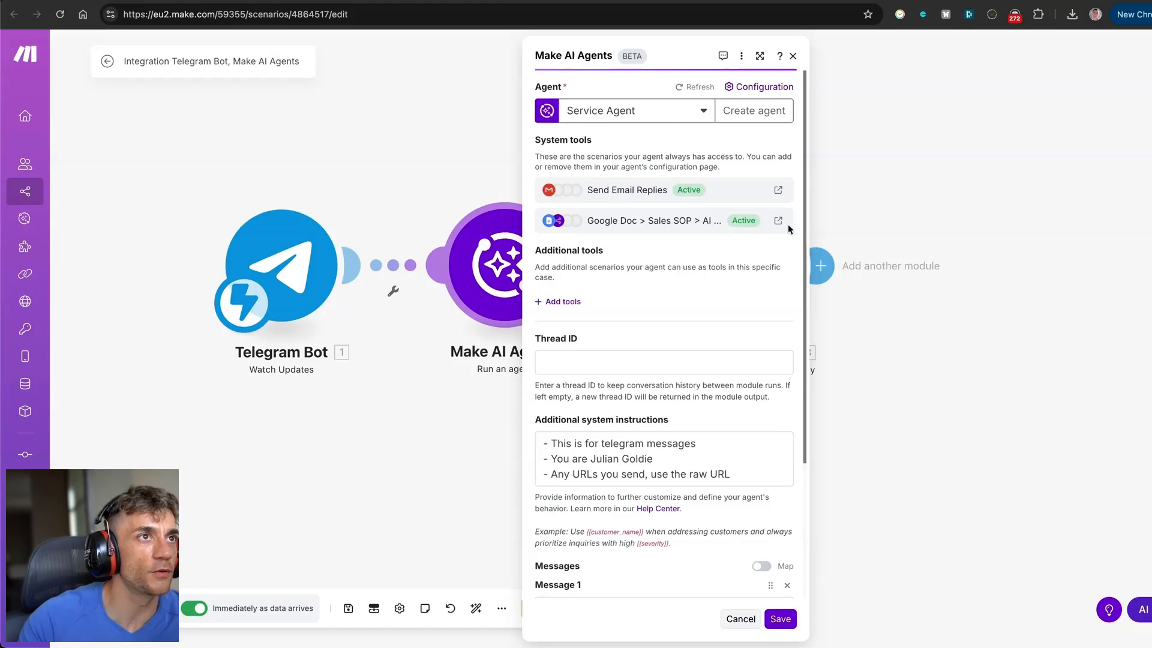
{"action": "left_click", "coordinate": [929, 108]}
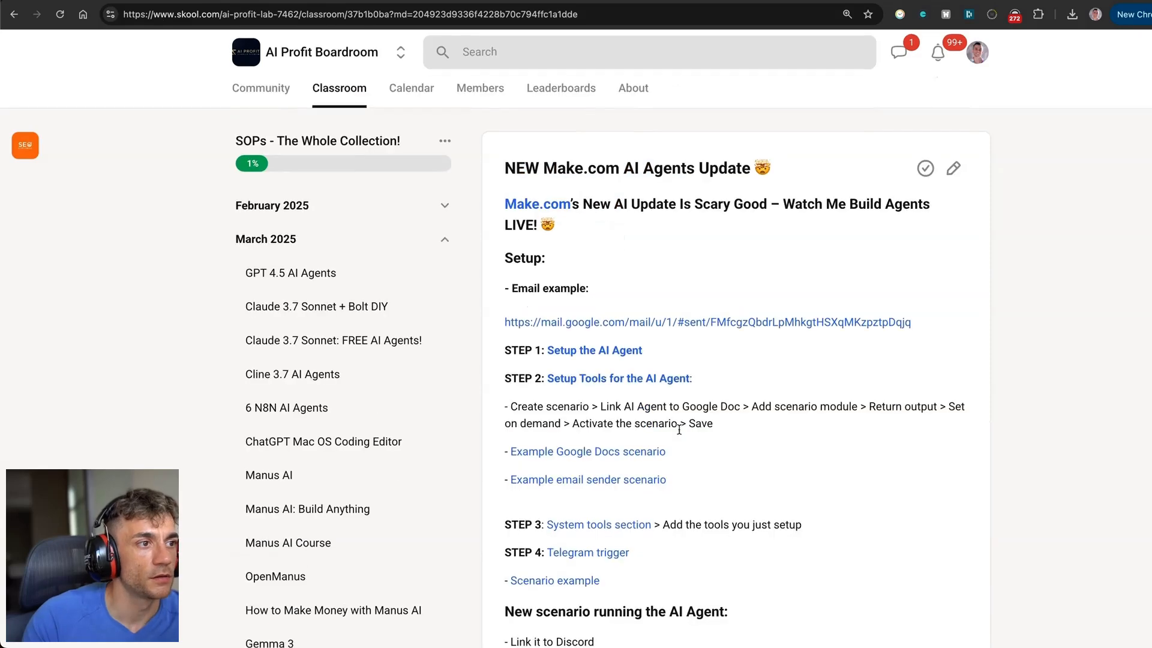
Open the example Google Docs scenario and export its blueprint.
{"action": "scroll", "coordinate": [655, 329], "scroll_direction": "down", "scroll_amount": 2}
{"action": "key", "text": "super+plus"}
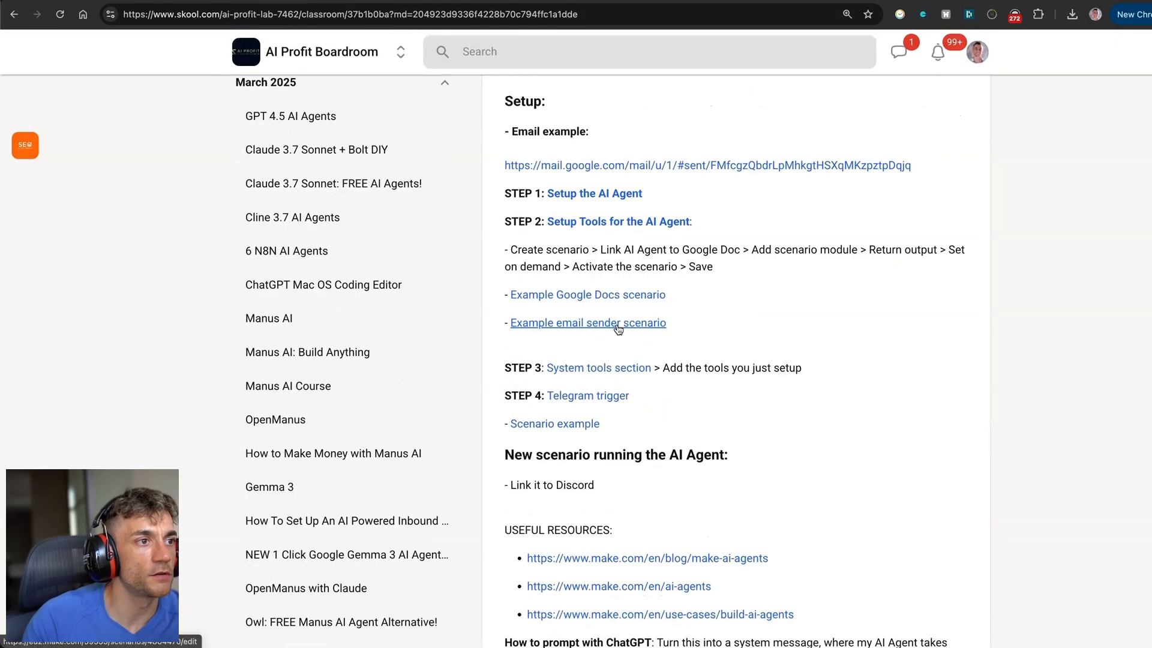
{"action": "left_click", "coordinate": [618, 324]}
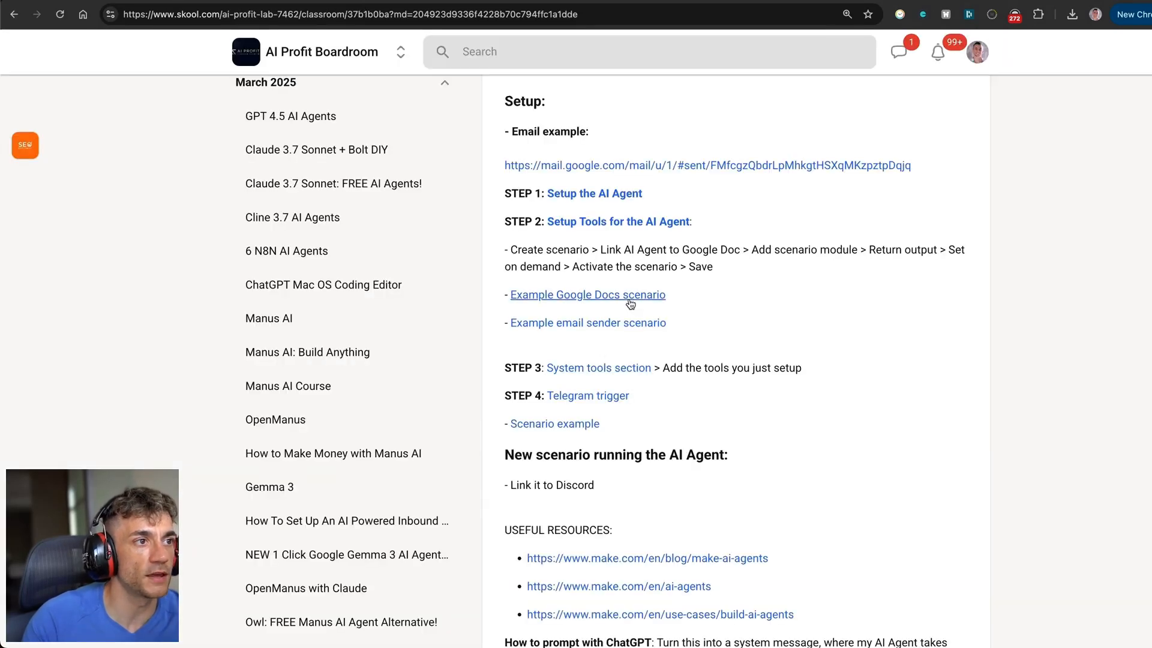
{"action": "left_click", "coordinate": [627, 300]}
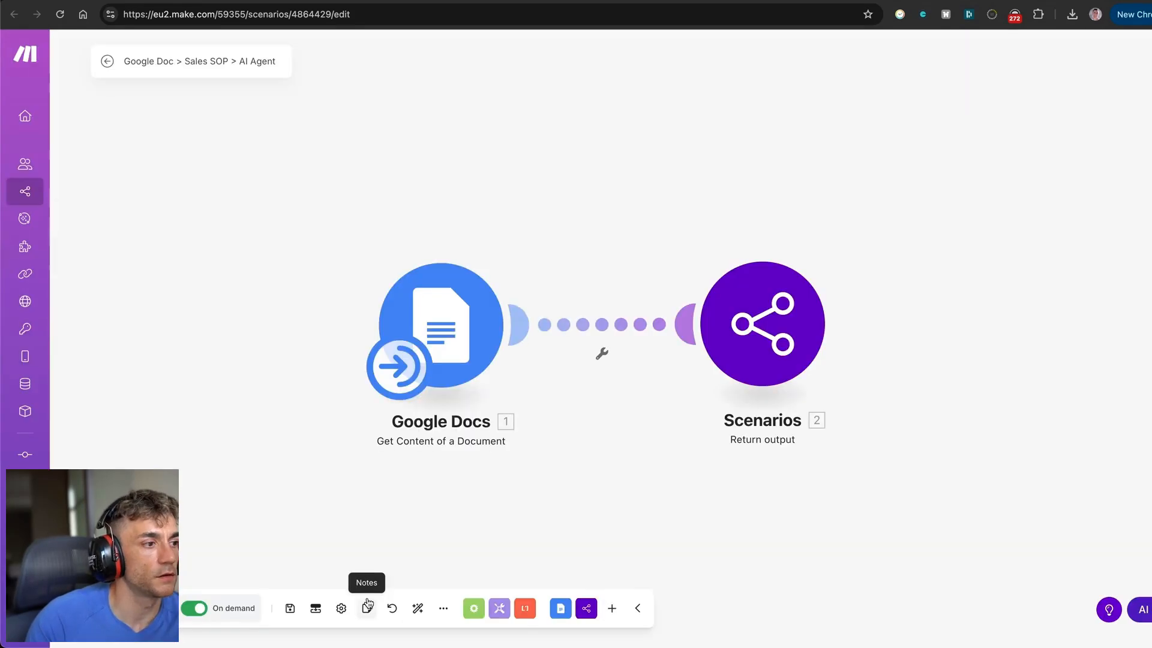
{"action": "left_click", "coordinate": [443, 608]}
{"action": "left_click", "coordinate": [412, 564]}
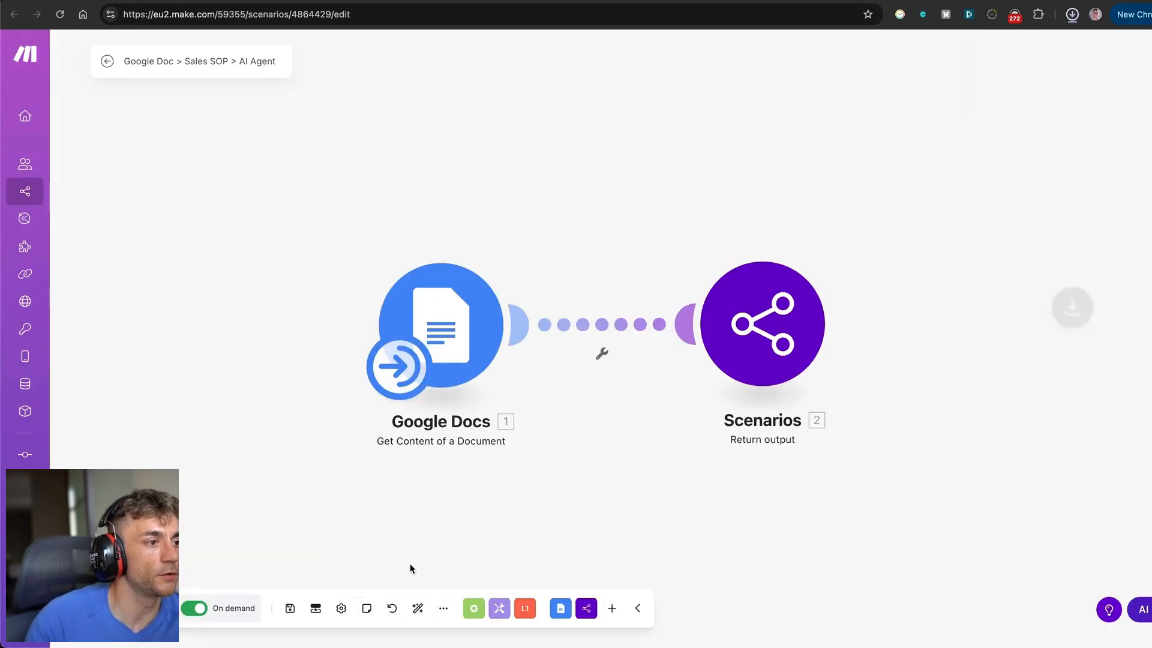
Return to the Skool lesson and put it into edit mode.
{"action": "key", "text": "ctrl+shift+Tab"}
{"action": "scroll", "coordinate": [672, 568], "scroll_direction": "down", "scroll_amount": 15}
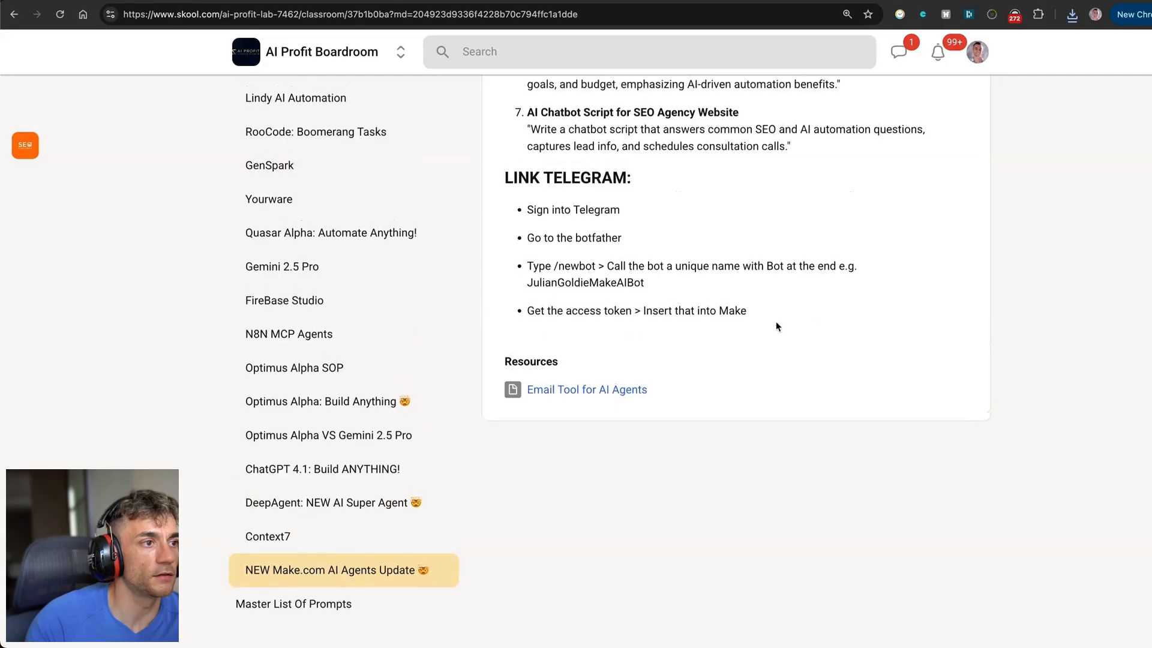
{"action": "scroll", "coordinate": [776, 323], "scroll_direction": "up", "scroll_amount": 2}
{"action": "scroll", "coordinate": [957, 120], "scroll_direction": "up", "scroll_amount": 20}
{"action": "left_click", "coordinate": [954, 126]}
{"action": "scroll", "coordinate": [889, 183], "scroll_direction": "down", "scroll_amount": 20}
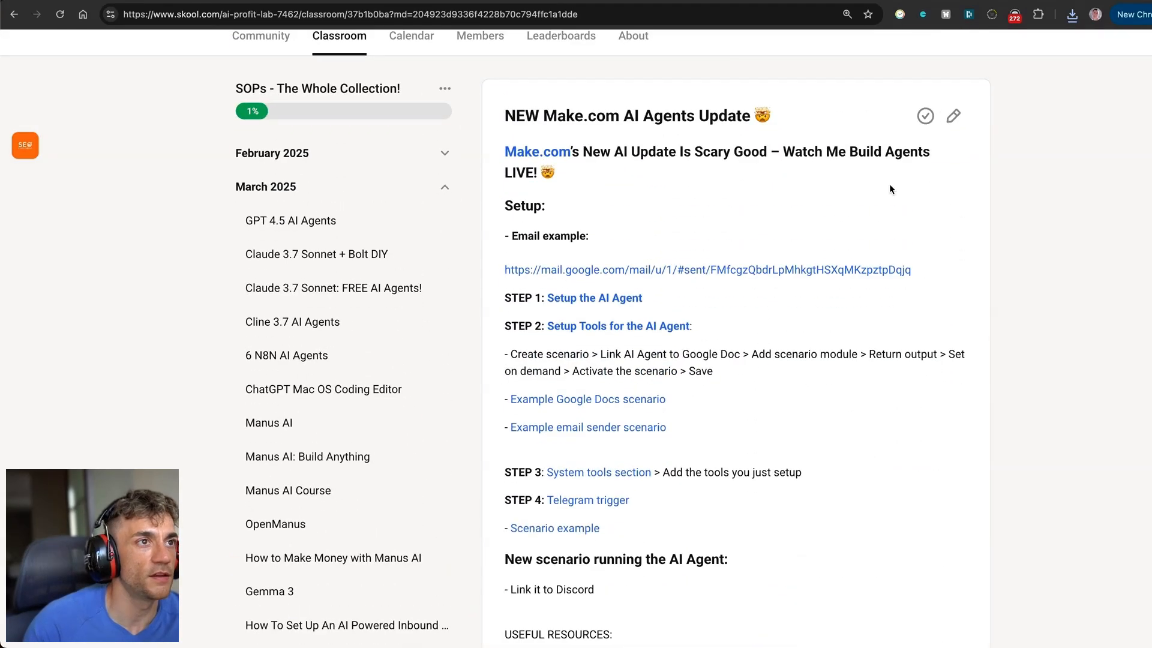
{"action": "scroll", "coordinate": [676, 307], "scroll_direction": "down", "scroll_amount": 1}
Attach blueprint (1).json to the lesson Resources, labelled 'Google Doc Scenario'.
{"action": "left_click", "coordinate": [531, 462]}
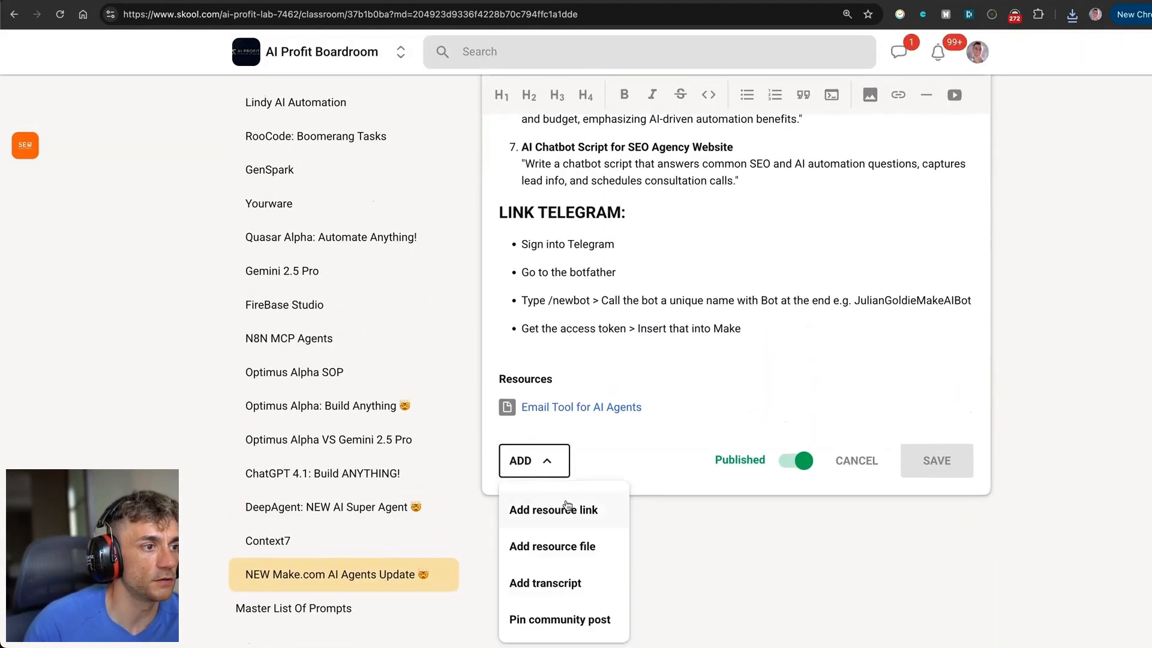
{"action": "left_click", "coordinate": [575, 545]}
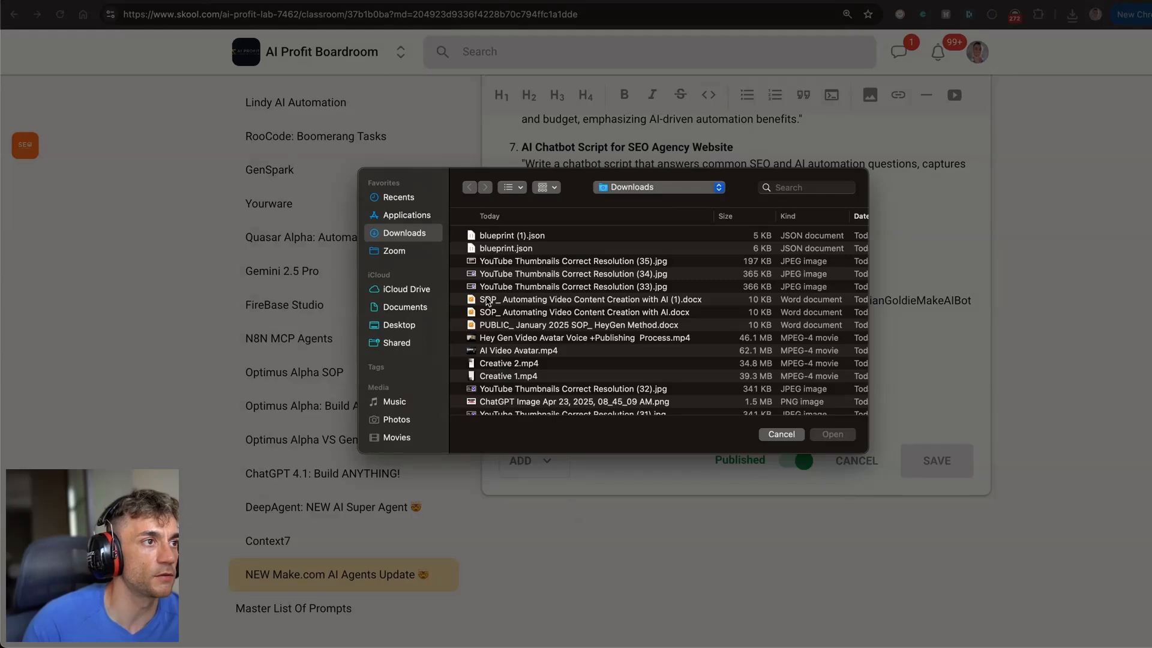
{"action": "double_click", "coordinate": [521, 235]}
{"action": "left_click", "coordinate": [563, 329]}
{"action": "type", "text": "Google Doc Scenario"}
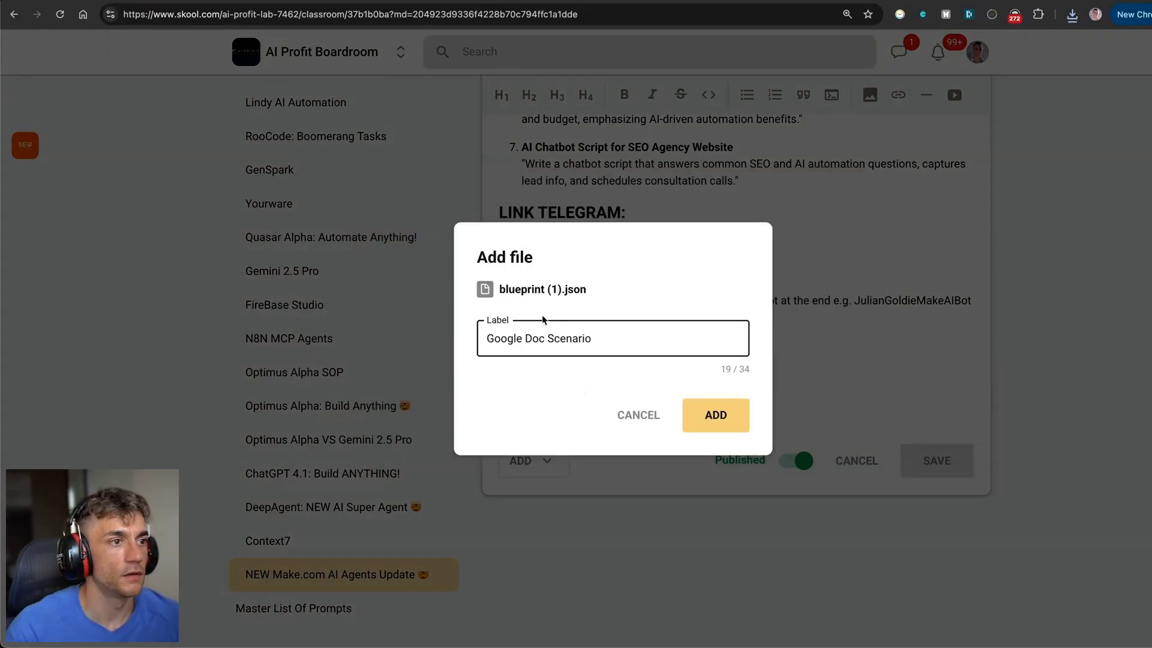
{"action": "left_click", "coordinate": [710, 413]}
Export the Telegram bot scenario's blueprint from Make.
{"action": "key", "text": "ctrl+Tab"}
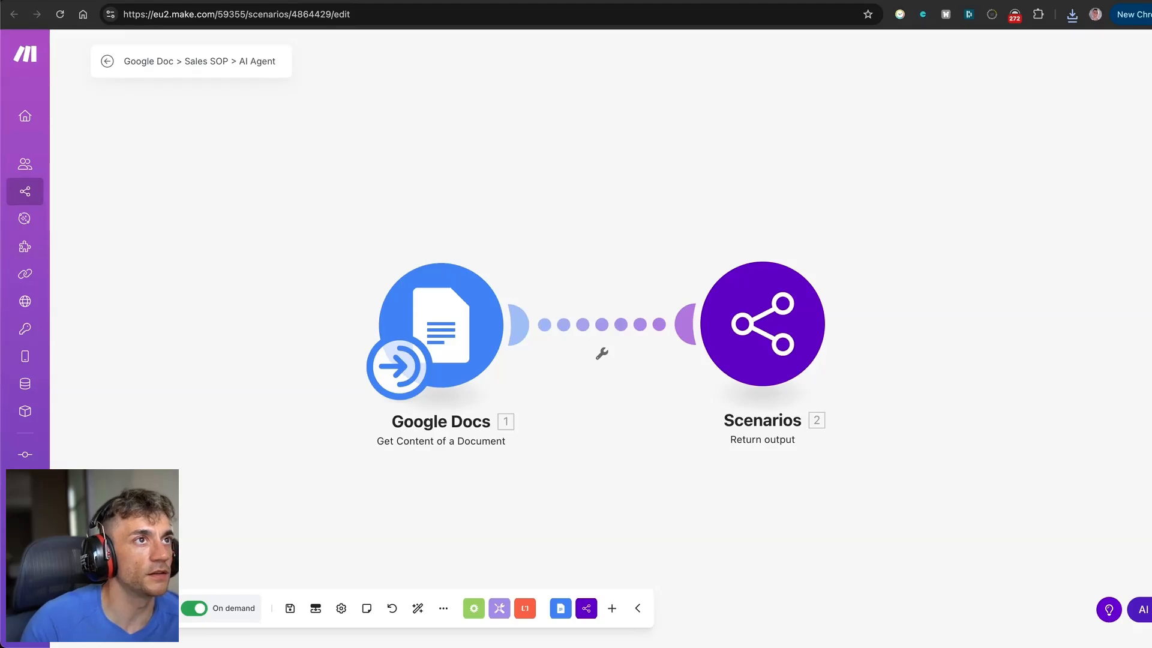
{"action": "key", "text": "ctrl+Tab"}
{"action": "key", "text": "ctrl+shift+Tab"}
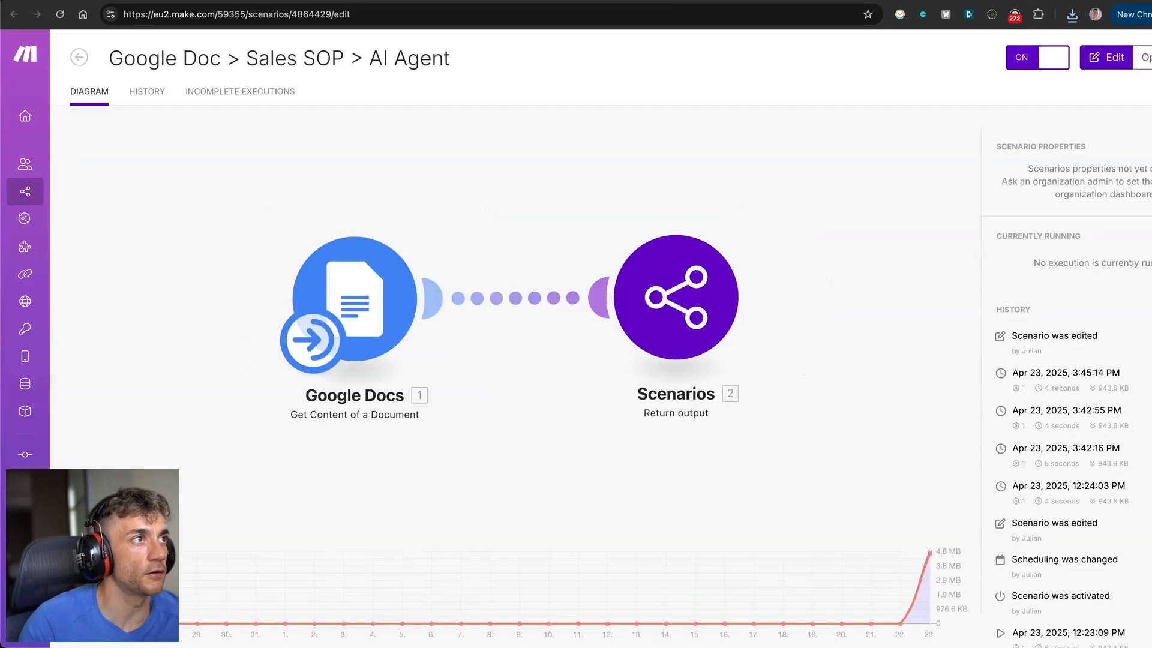
{"action": "key", "text": "ctrl+Tab"}
{"action": "left_click", "coordinate": [505, 611]}
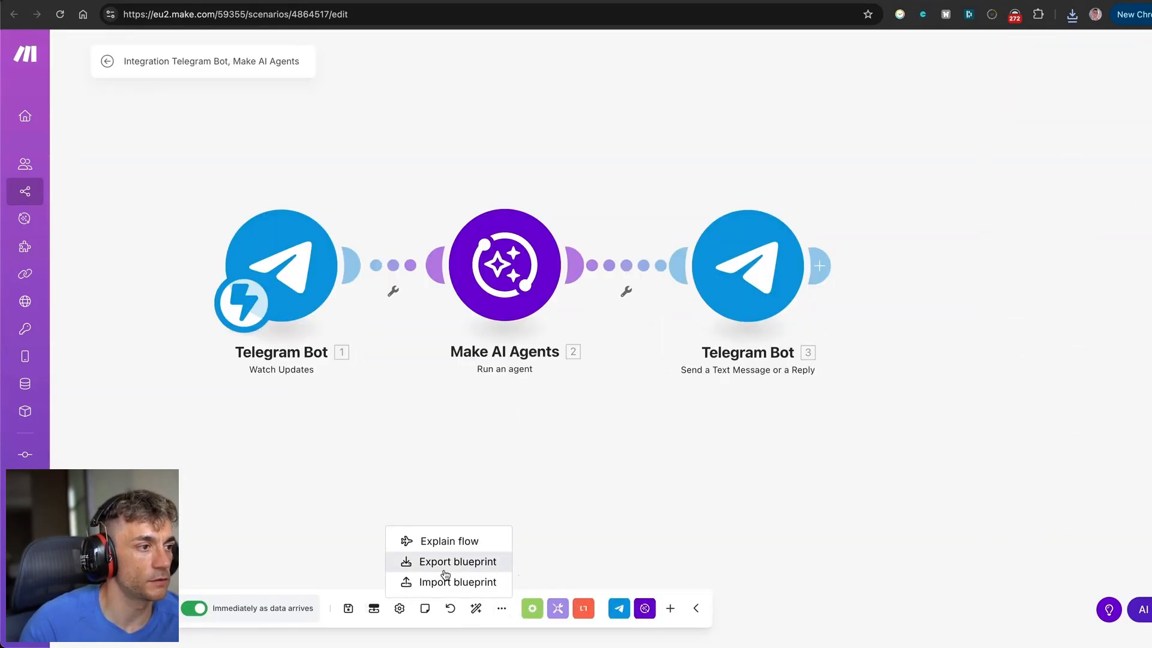
{"action": "left_click", "coordinate": [458, 559]}
Attach blueprint (2).json as the Telegram Bot resource and save the lesson.
{"action": "key", "text": "ctrl+Tab"}
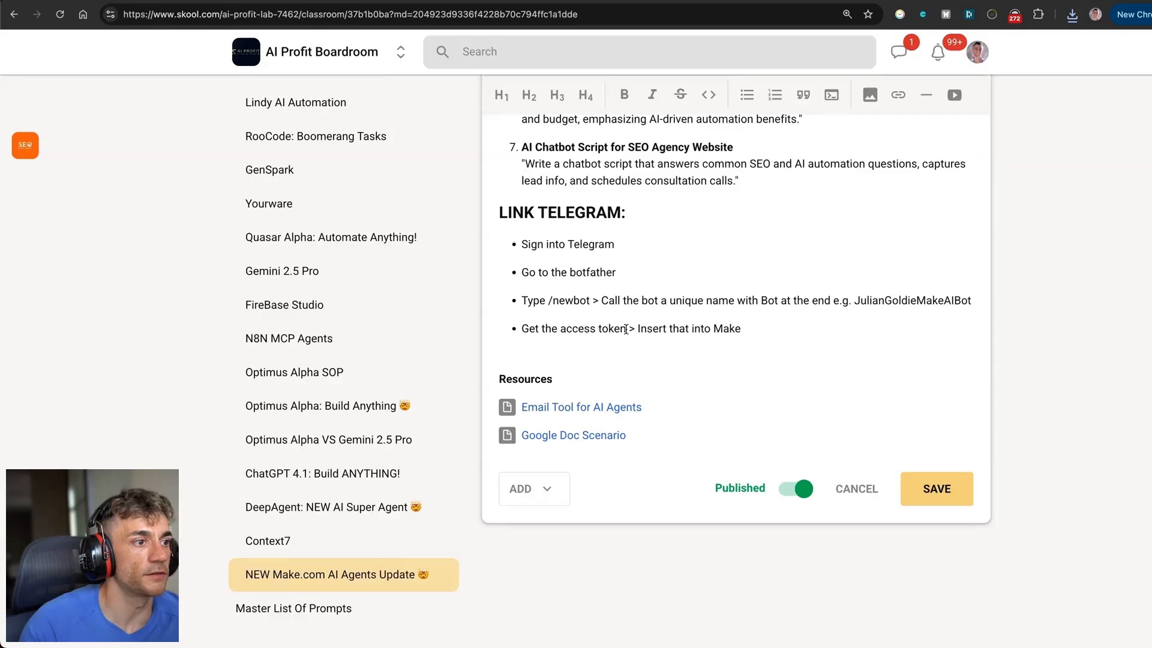
{"action": "left_click", "coordinate": [534, 488]}
{"action": "left_click", "coordinate": [586, 581]}
{"action": "left_click", "coordinate": [527, 237]}
{"action": "double_click", "coordinate": [526, 237]}
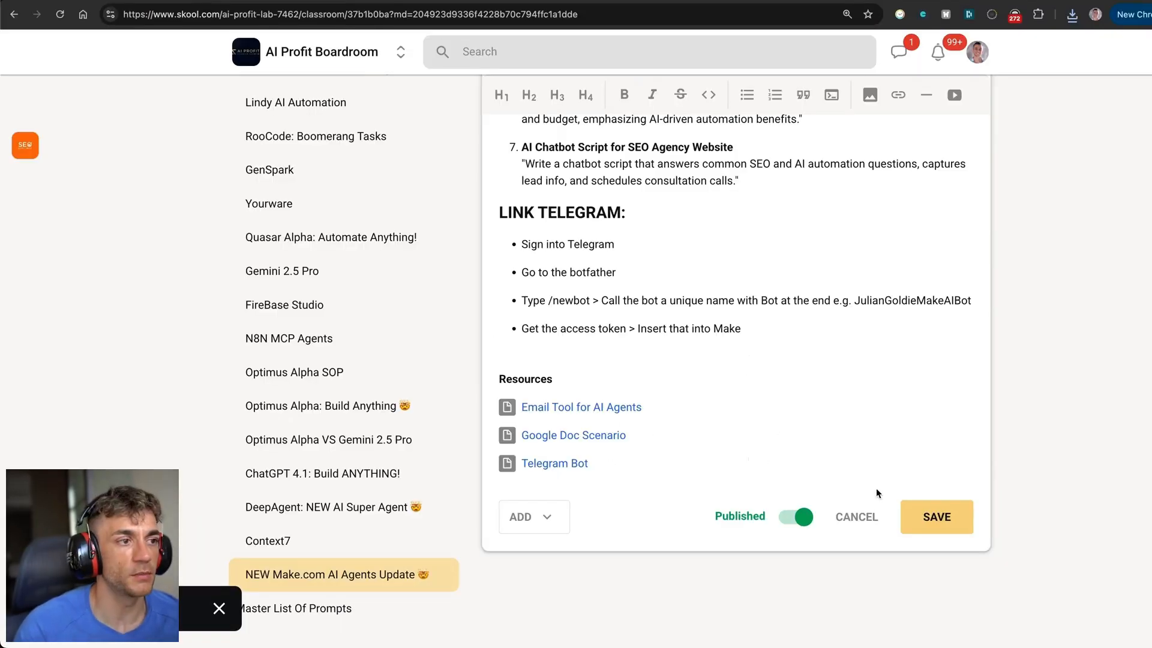
{"action": "left_click", "coordinate": [923, 527]}
Review the tools configured in the Make AI Agents module.
{"action": "scroll", "coordinate": [802, 507], "scroll_direction": "down", "scroll_amount": 12}
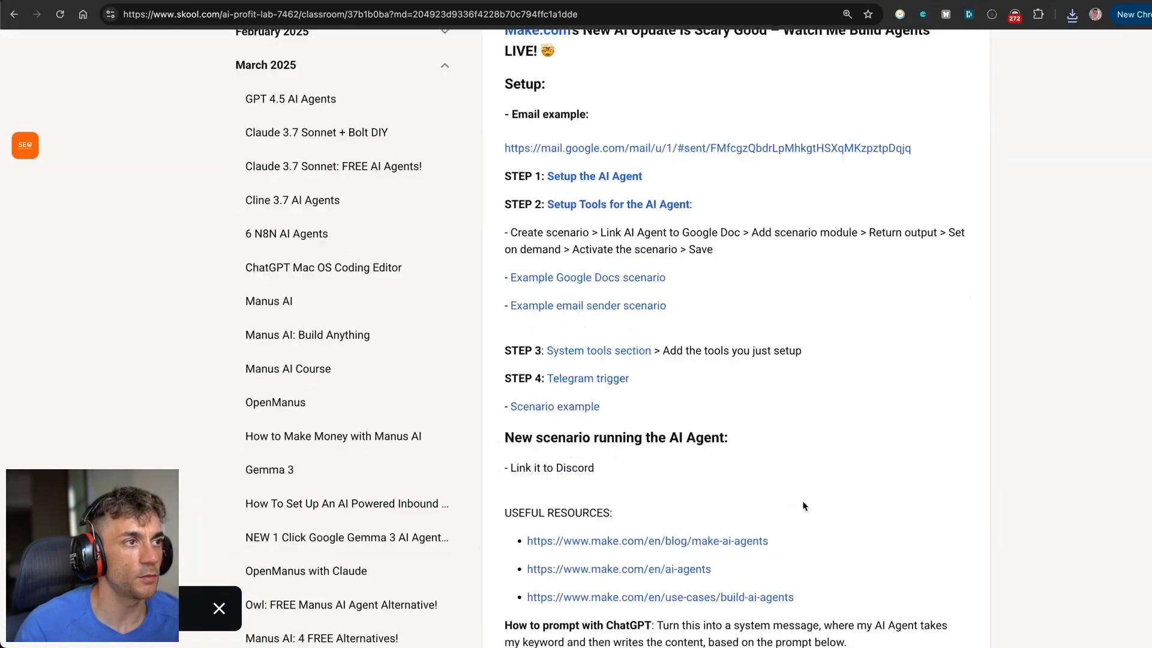
{"action": "scroll", "coordinate": [802, 506], "scroll_direction": "up", "scroll_amount": 12}
{"action": "scroll", "coordinate": [804, 506], "scroll_direction": "up", "scroll_amount": 1}
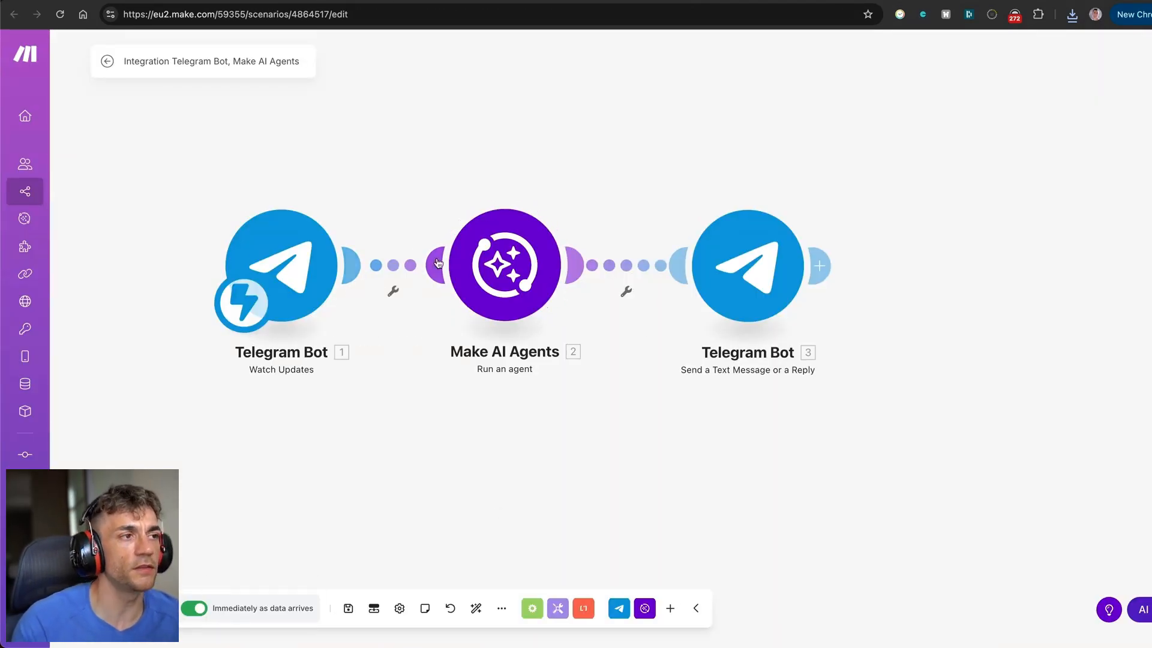
{"action": "left_click", "coordinate": [479, 249]}
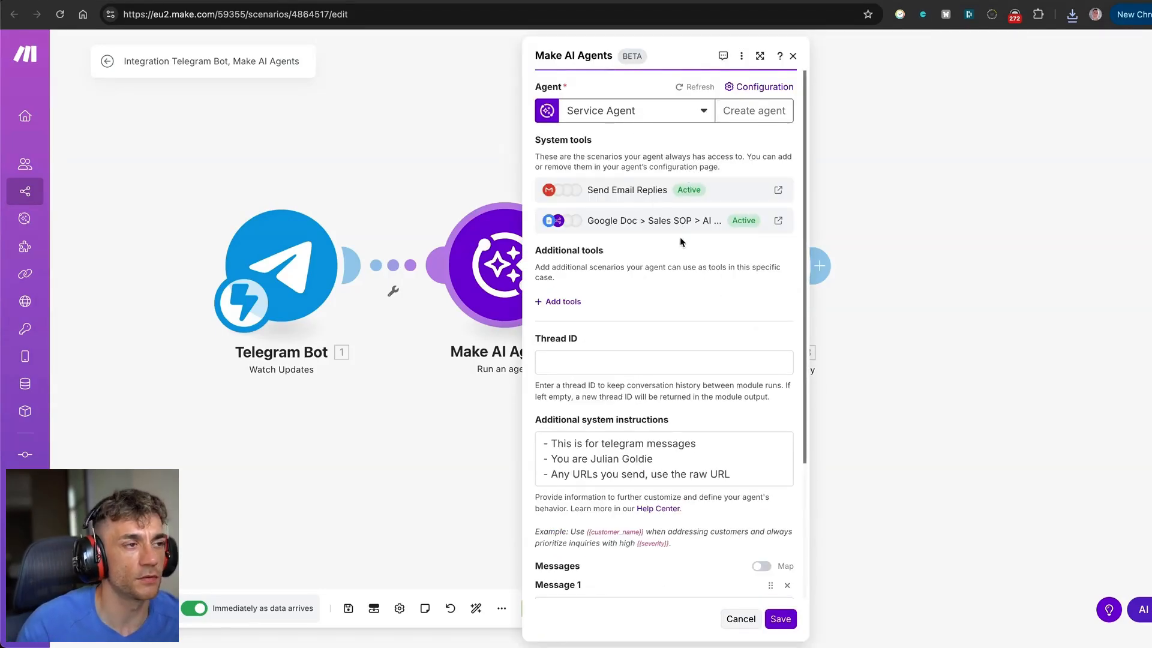
{"action": "scroll", "coordinate": [714, 257], "scroll_direction": "down", "scroll_amount": 3}
{"action": "left_click", "coordinate": [1045, 273]}
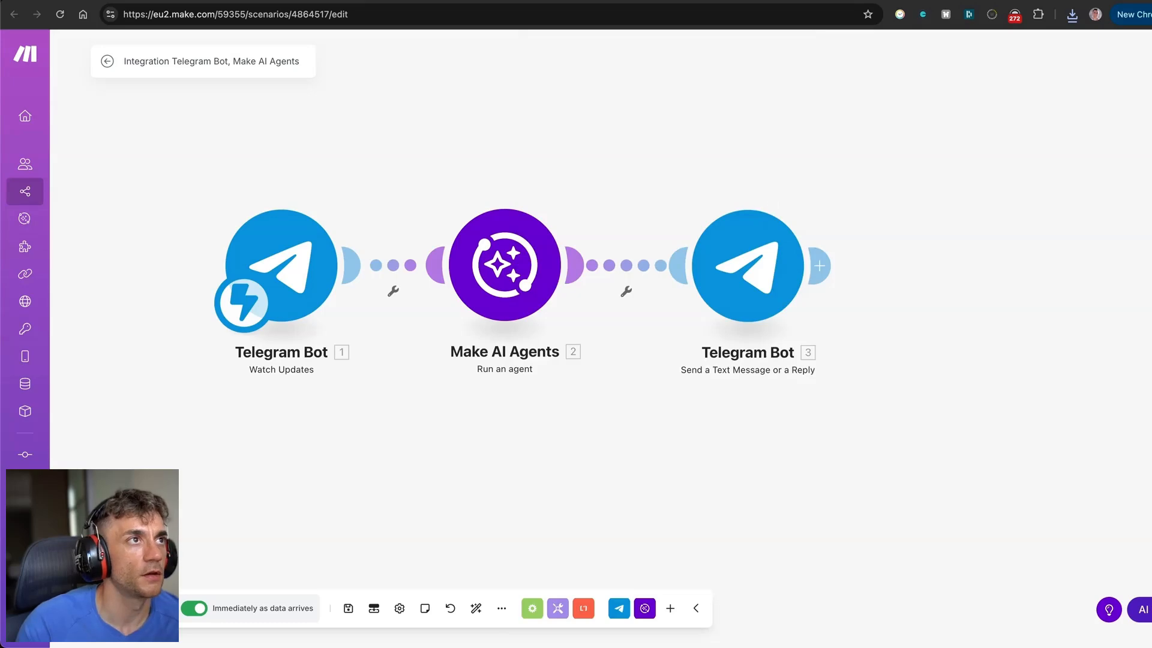
Open the SEO Assistant bot chat in Telegram Web from the Skool lesson link.
{"action": "left_click", "coordinate": [100, 1]}
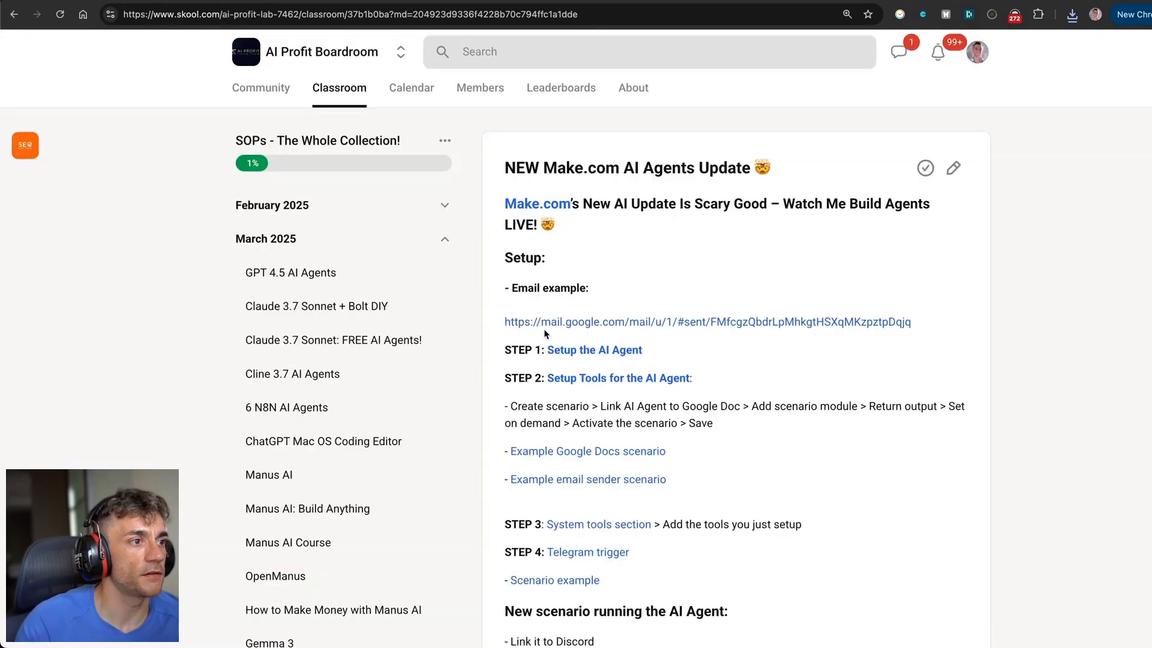
{"action": "scroll", "coordinate": [544, 333], "scroll_direction": "down", "scroll_amount": 3}
{"action": "left_click", "coordinate": [581, 347]}
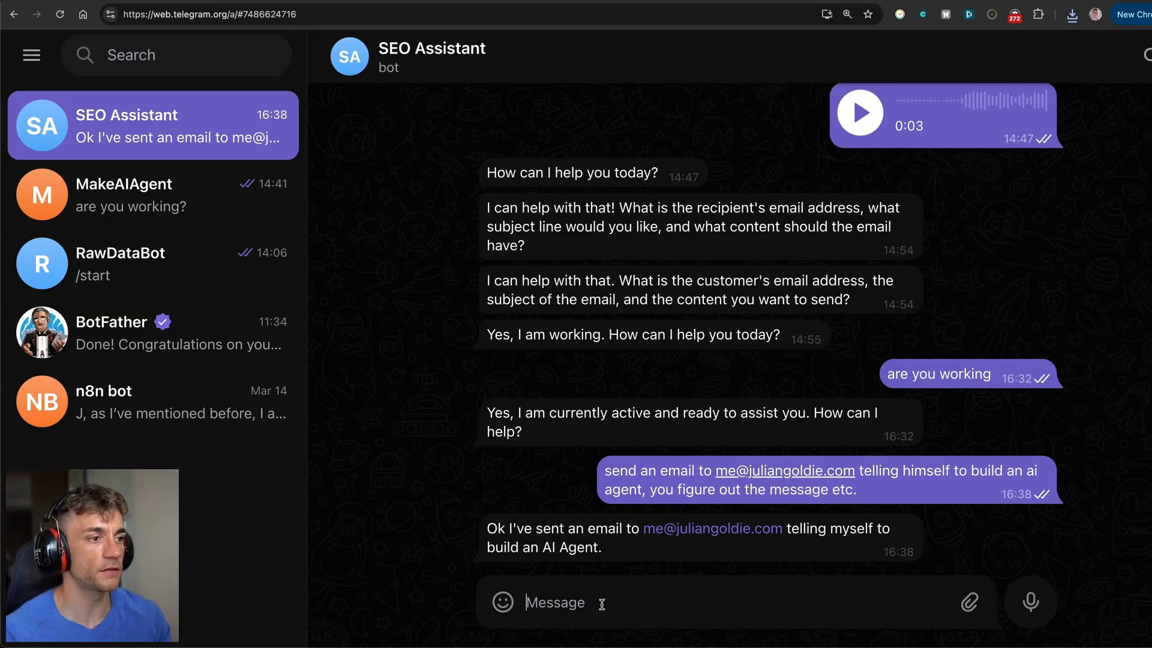
Ask the bot for 3 sales SOP questions that generate client pain and highlight its reply.
{"action": "type", "text": "What are 3 questiosn"}
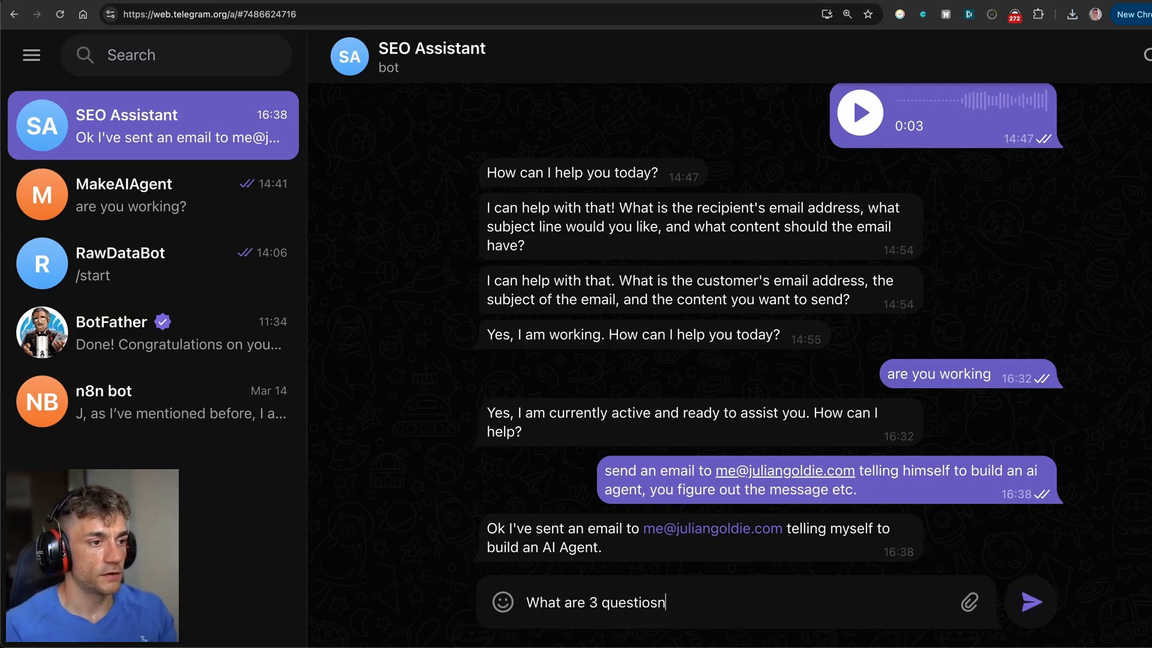
{"action": "key", "text": "BackSpace"}
{"action": "key", "text": "BackSpace"}
{"action": "type", "text": "ns from the sales SOP"}
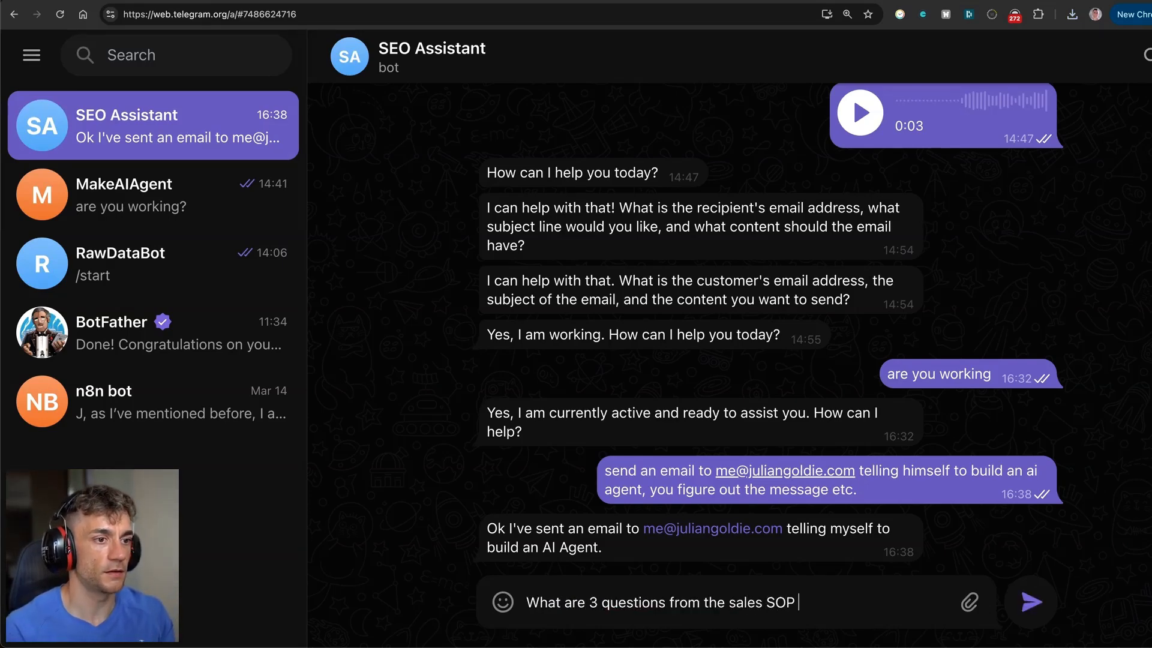
{"action": "type", "text": " I can ask a client t"}
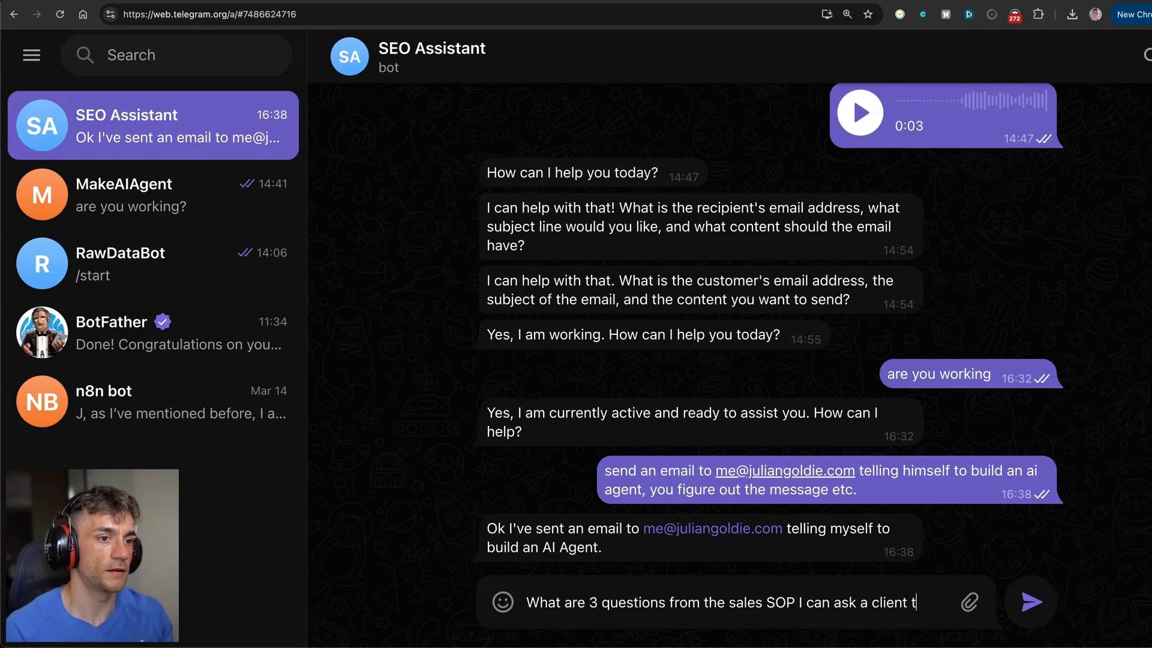
{"action": "type", "text": "o generate pain "}
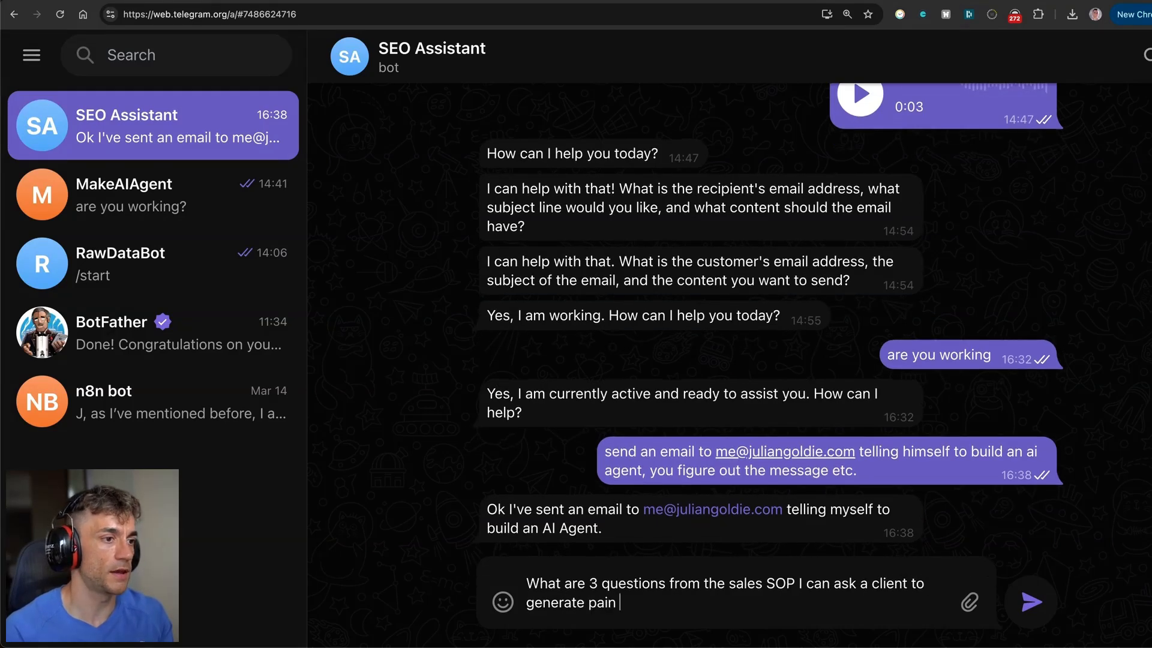
{"action": "type", "text": "in the sales call?"}
{"action": "key", "text": "Return"}
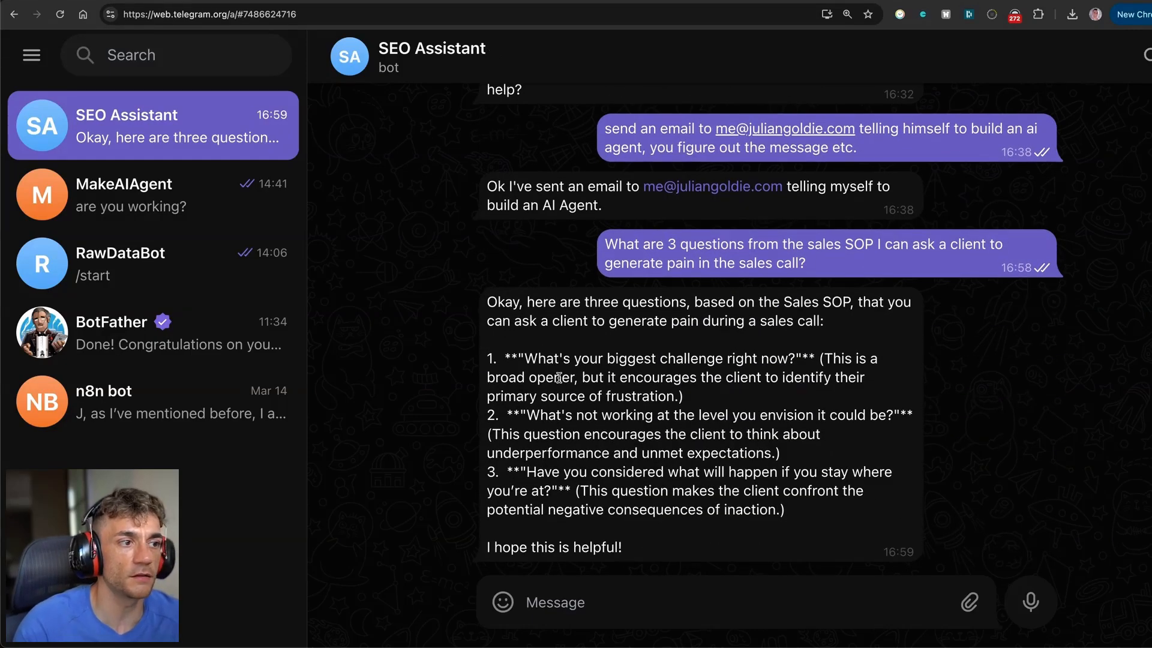
{"action": "left_click_drag", "start_coordinate": [486, 294], "coordinate": [780, 301]}
{"action": "left_click", "coordinate": [867, 302]}
{"action": "left_click", "coordinate": [857, 307]}
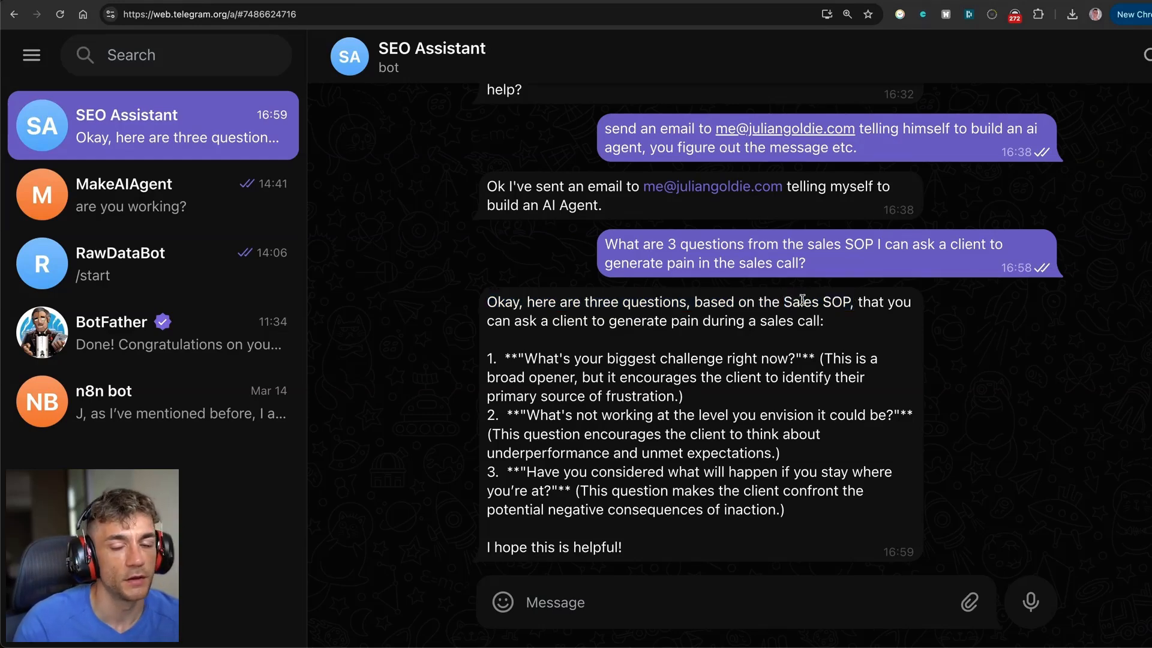
{"action": "left_click_drag", "start_coordinate": [487, 300], "coordinate": [628, 534]}
{"action": "left_click", "coordinate": [612, 535]}
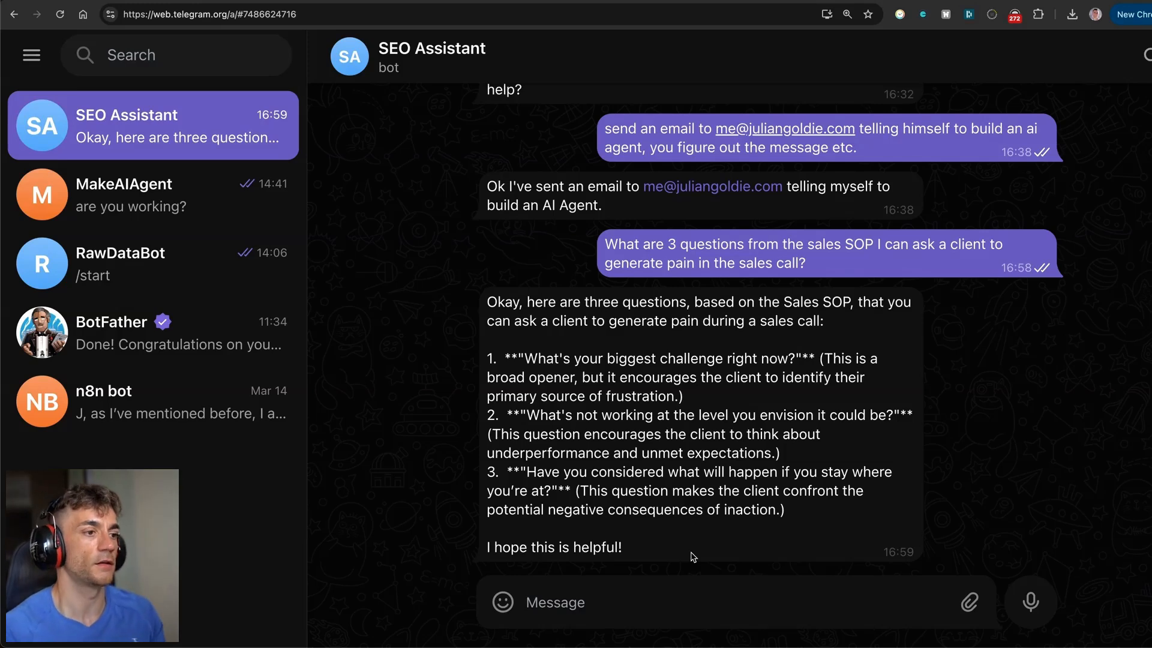
Ask the bot to invent details and email a contact about lunch Friday 12pm, then review its confirmation.
{"action": "type", "text": "Go off and ma"}
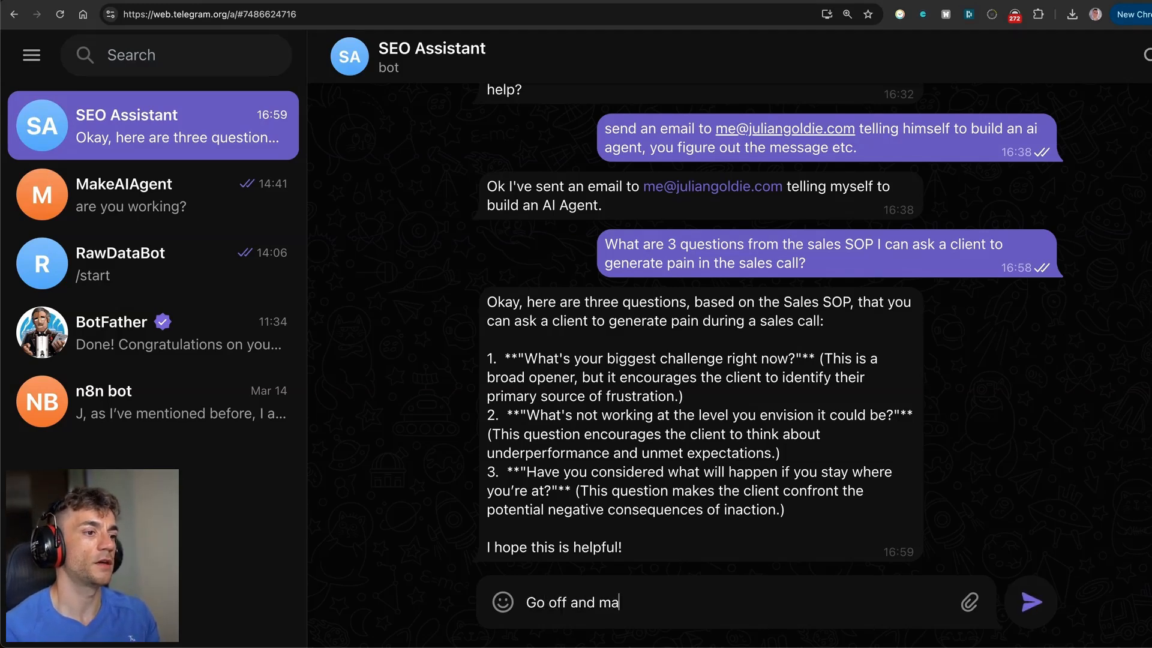
{"action": "type", "text": "ke up the informatioon "}
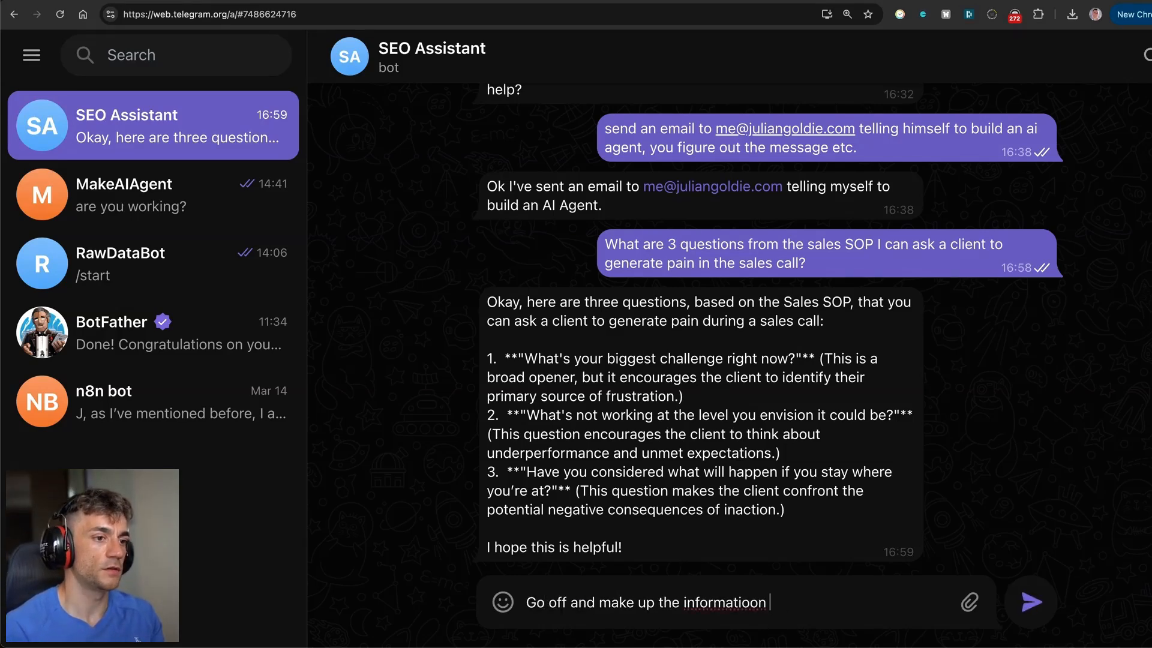
{"action": "type", "text": "yourself, tell john about lu"}
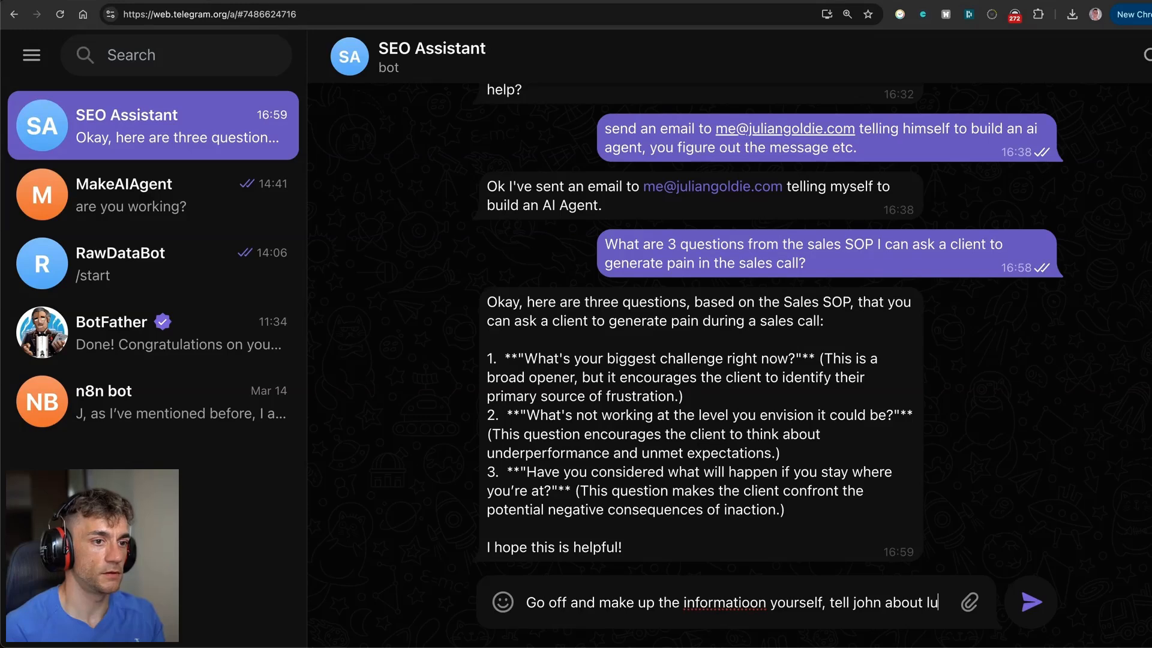
{"action": "type", "text": "nch on friday 12pm"}
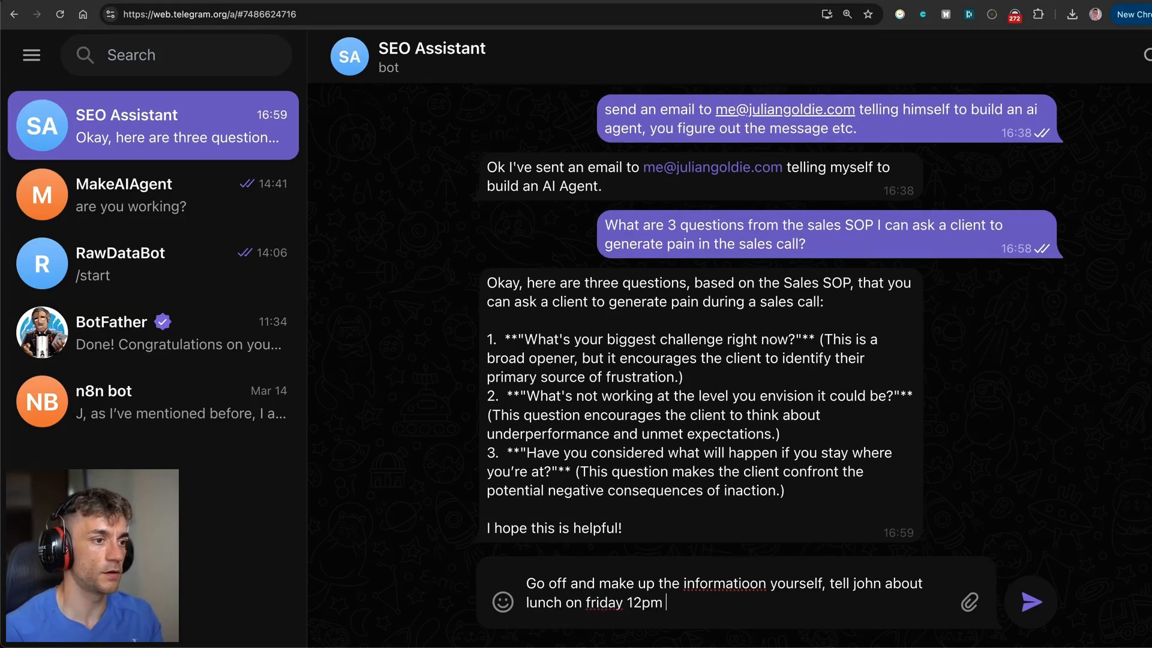
{"action": "type", "text": " - email him via me@j"}
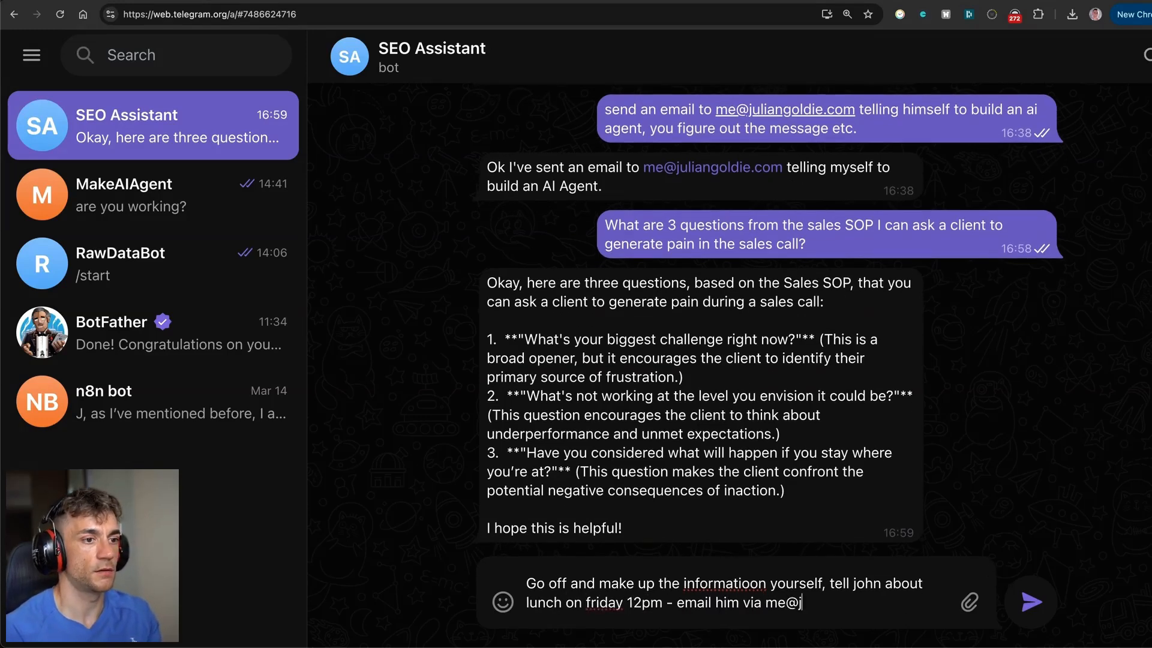
{"action": "key", "text": "BackSpace"}
{"action": "key", "text": "BackSpace"}
{"action": "key", "text": "BackSpace"}
{"action": "key", "text": "BackSpace"}
{"action": "key", "text": "BackSpace"}
{"action": "key", "text": "BackSpace"}
{"action": "key", "text": "BackSpace"}
{"action": "key", "text": "BackSpace"}
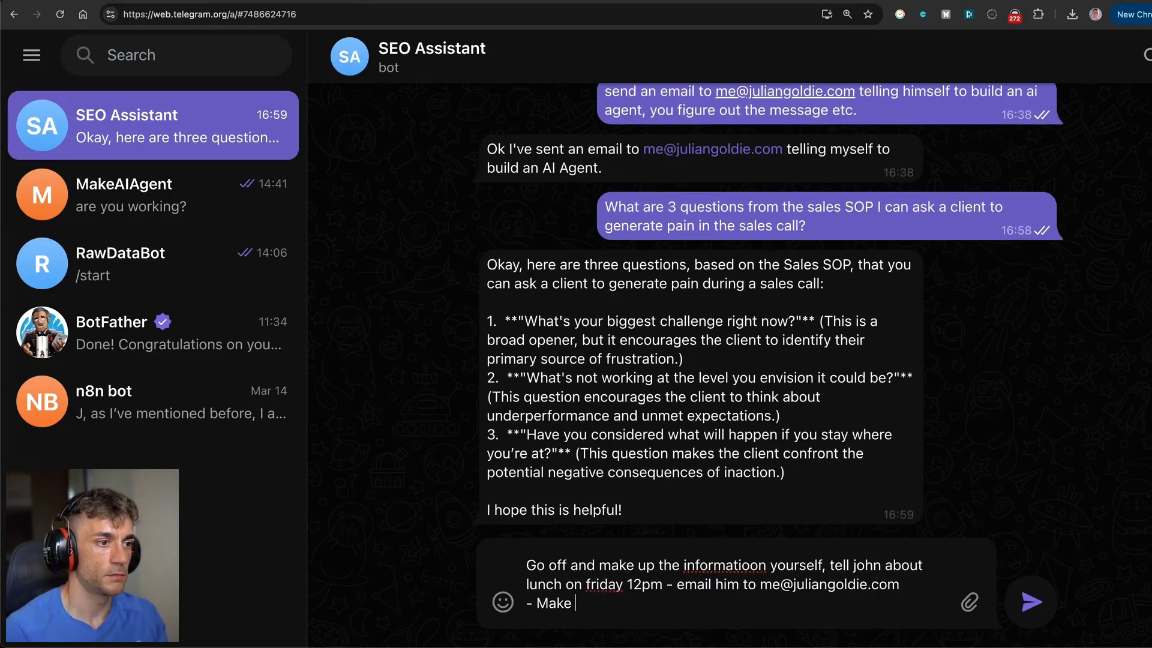
{"action": "type", "text": "up the email yourself/content "}
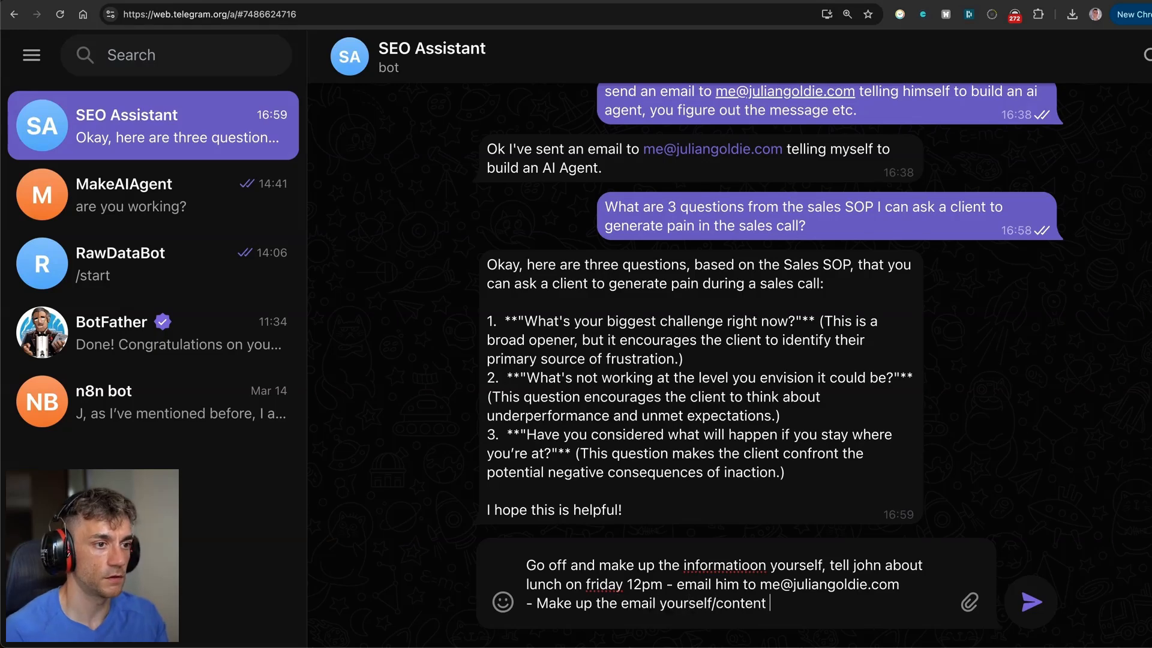
{"action": "type", "text": "etc."}
{"action": "key", "text": "Return"}
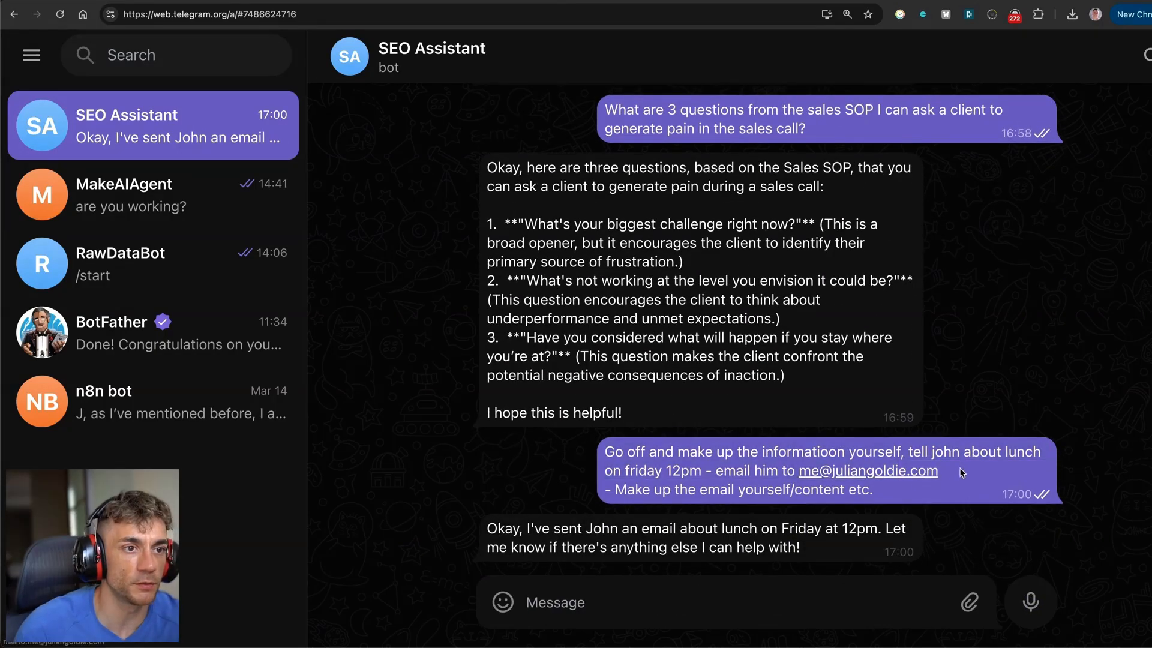
{"action": "left_click_drag", "start_coordinate": [946, 472], "coordinate": [801, 468]}
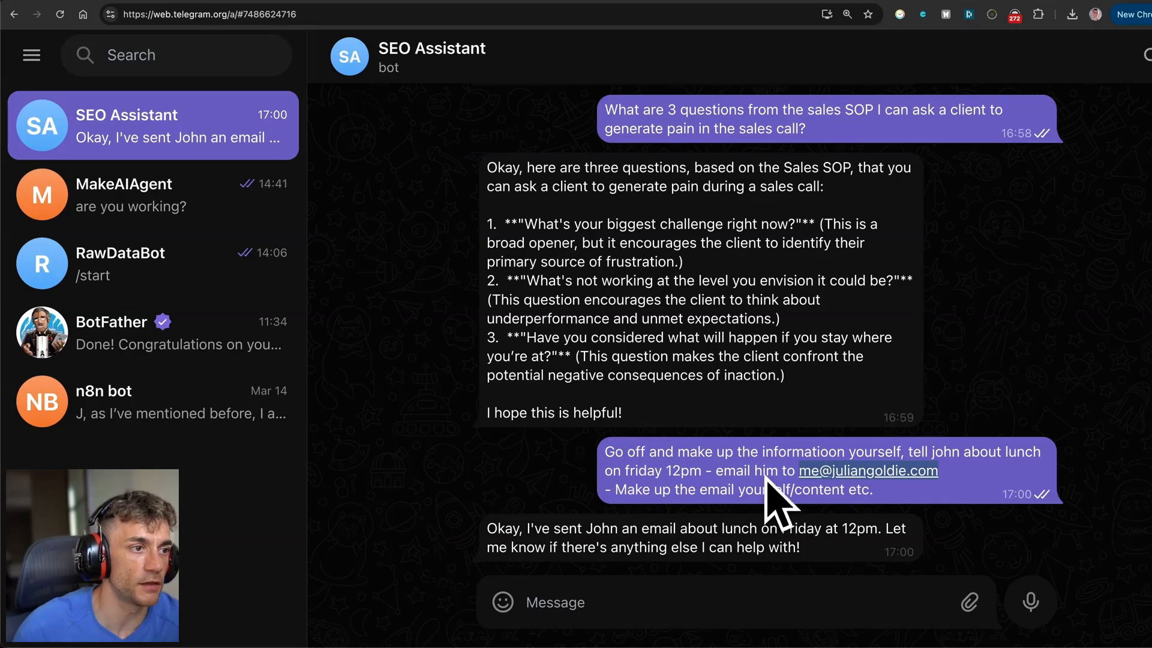
{"action": "left_click", "coordinate": [695, 461]}
{"action": "left_click_drag", "start_coordinate": [604, 448], "coordinate": [915, 502]}
{"action": "left_click_drag", "start_coordinate": [500, 532], "coordinate": [828, 543]}
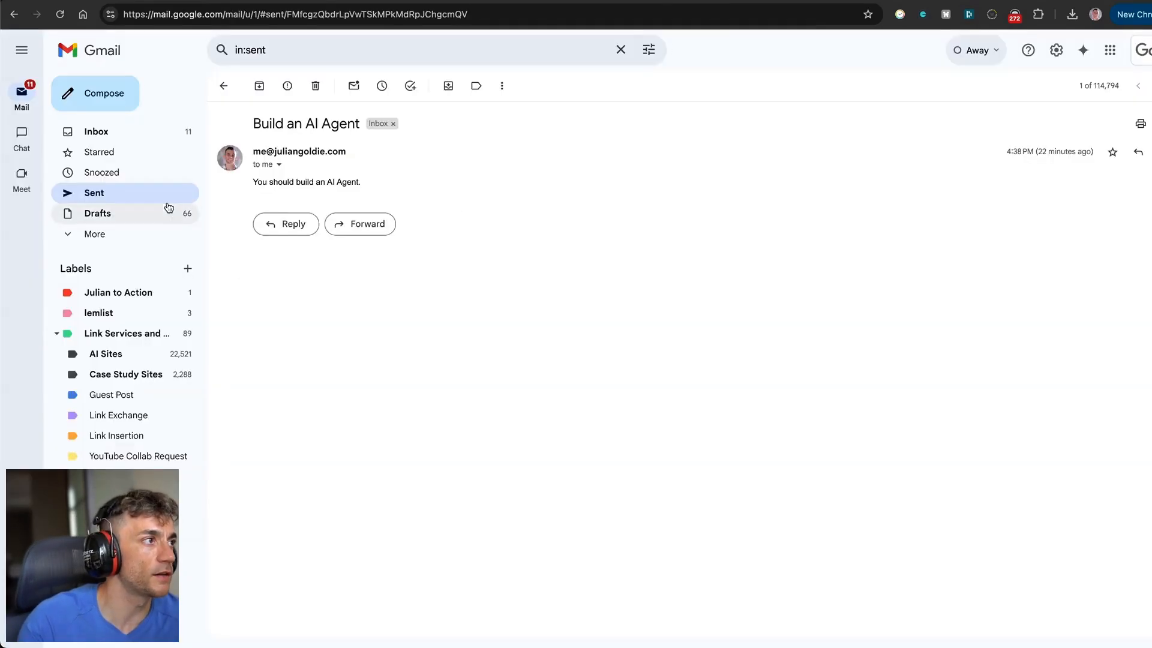
Open the sent 'Lunch on Friday?' email and highlight its subject, sender address and body.
{"action": "left_click", "coordinate": [180, 195]}
{"action": "left_click", "coordinate": [347, 162]}
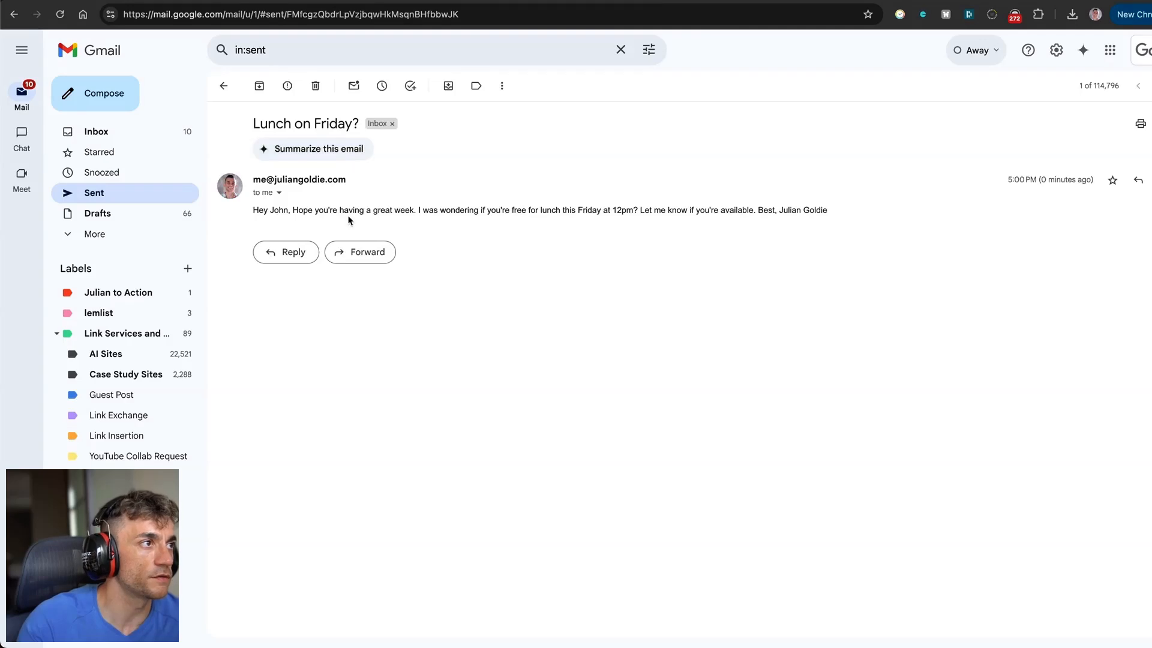
{"action": "left_click_drag", "start_coordinate": [250, 123], "coordinate": [351, 124]}
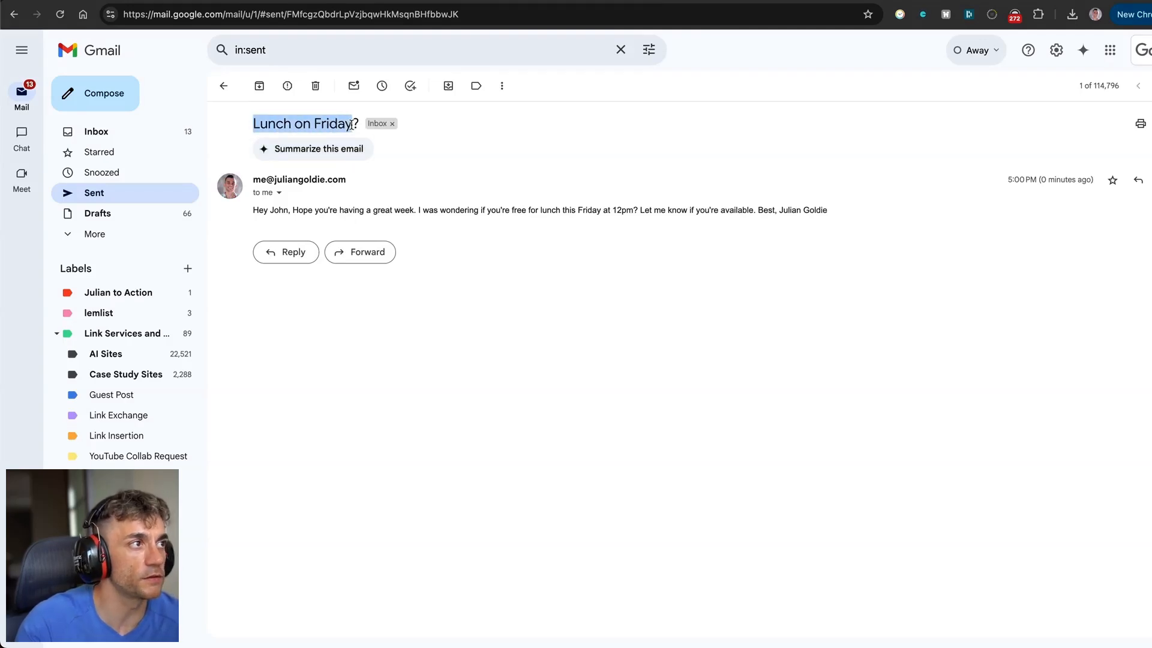
{"action": "left_click_drag", "start_coordinate": [250, 183], "coordinate": [393, 186]}
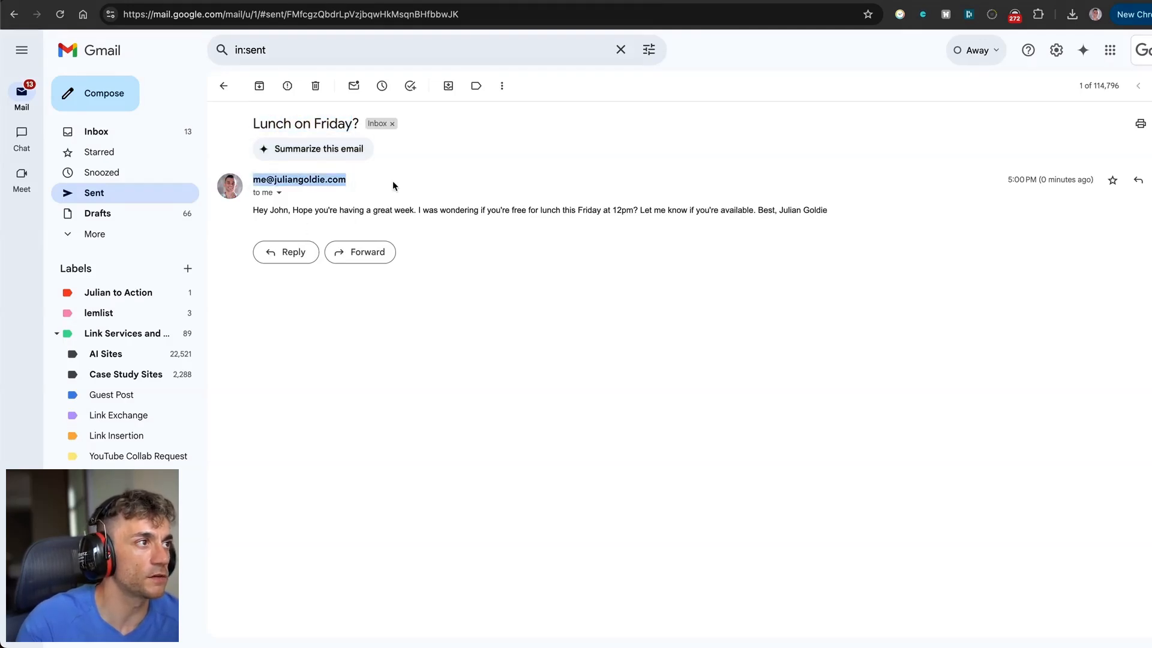
{"action": "left_click_drag", "start_coordinate": [241, 213], "coordinate": [834, 216]}
{"action": "left_click", "coordinate": [436, 212]}
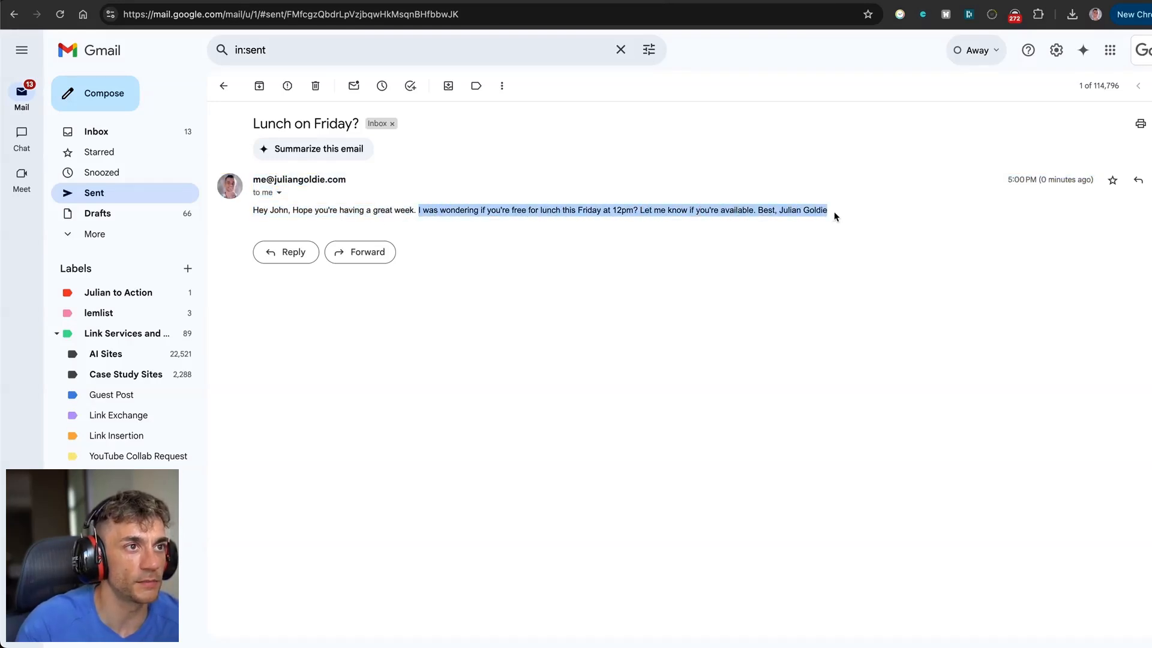
{"action": "triple_click", "coordinate": [827, 208]}
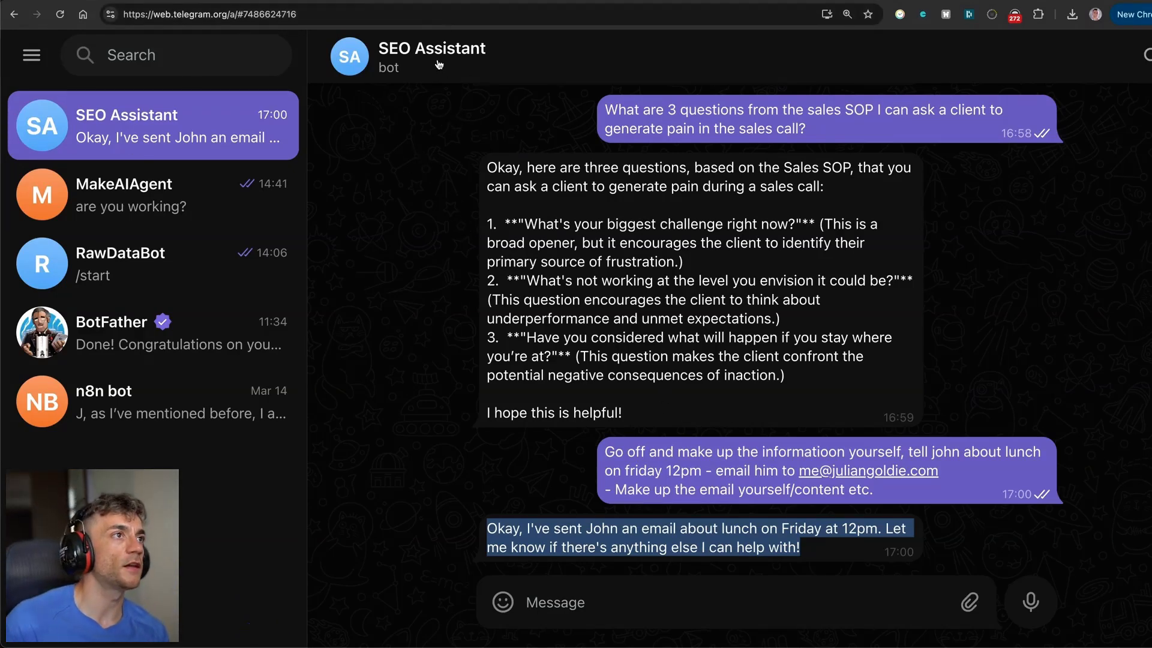
Browse Make's AI Agents list and its community video guides, then head back to the Telegram Bot scenario.
{"action": "left_click", "coordinate": [435, 0]}
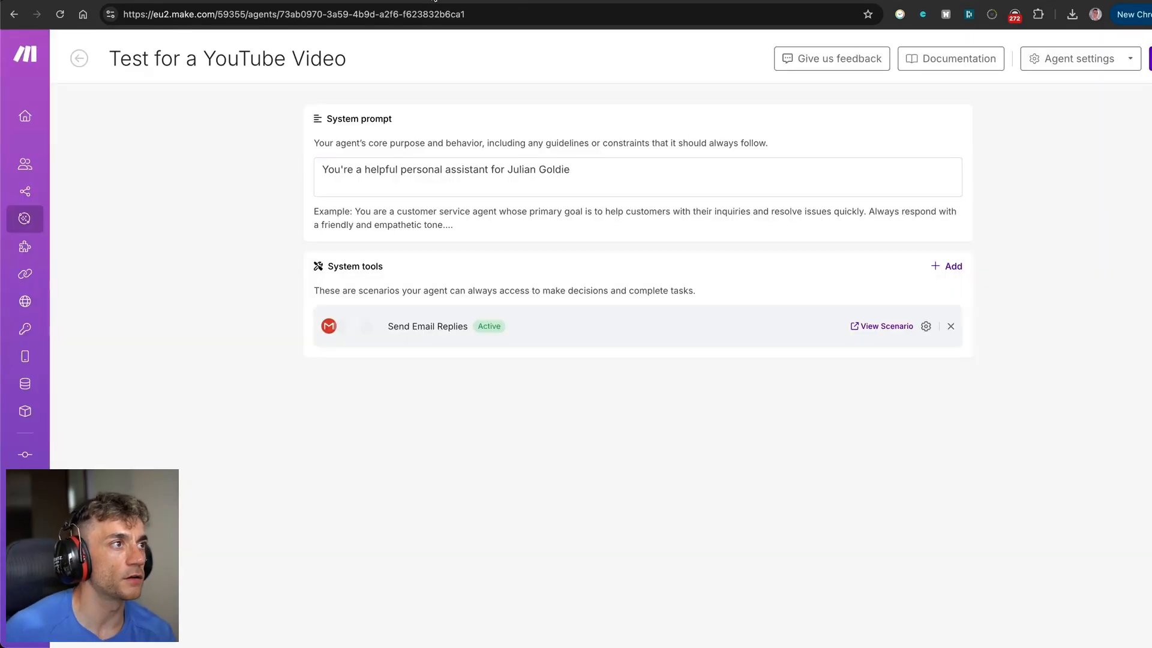
{"action": "left_click", "coordinate": [35, 221]}
{"action": "scroll", "coordinate": [453, 466], "scroll_direction": "down", "scroll_amount": 2}
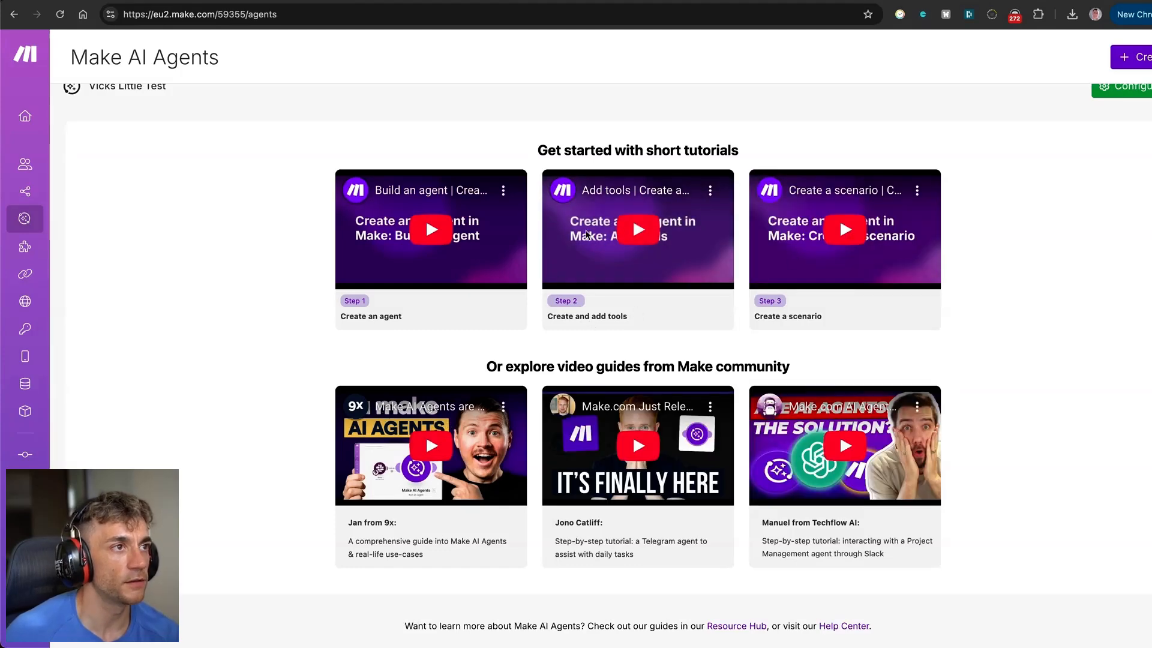
{"action": "left_click_drag", "start_coordinate": [462, 142], "coordinate": [1006, 465]}
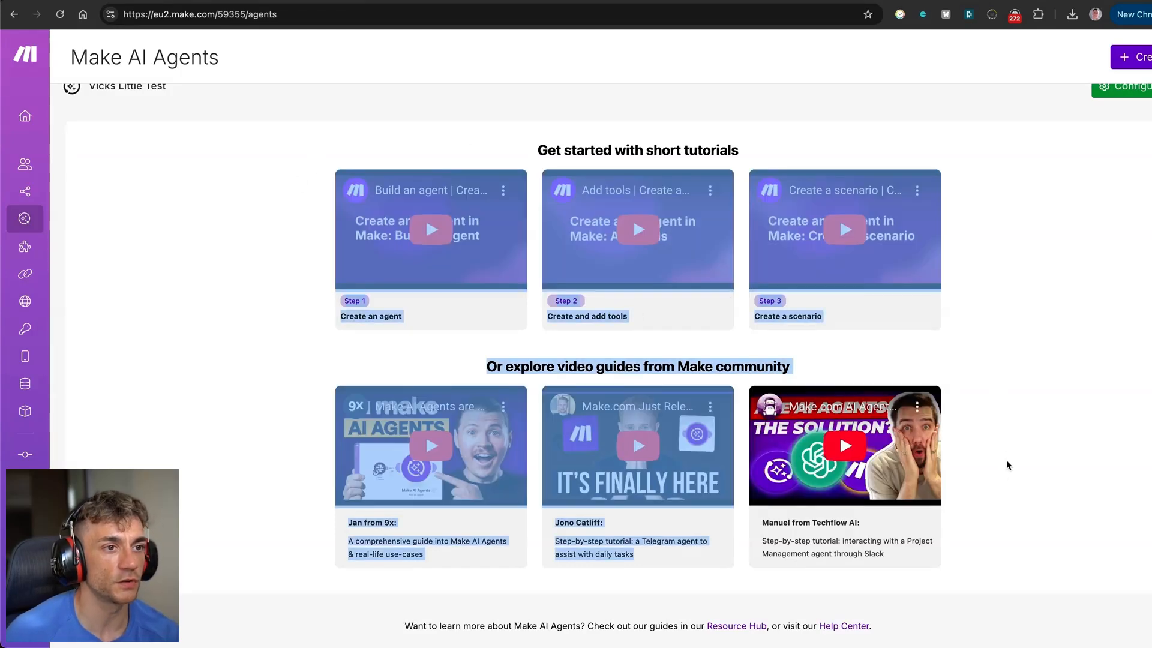
{"action": "left_click", "coordinate": [1019, 488]}
{"action": "scroll", "coordinate": [1082, 319], "scroll_direction": "up", "scroll_amount": 2}
{"action": "mouse_move", "coordinate": [3, 95]}
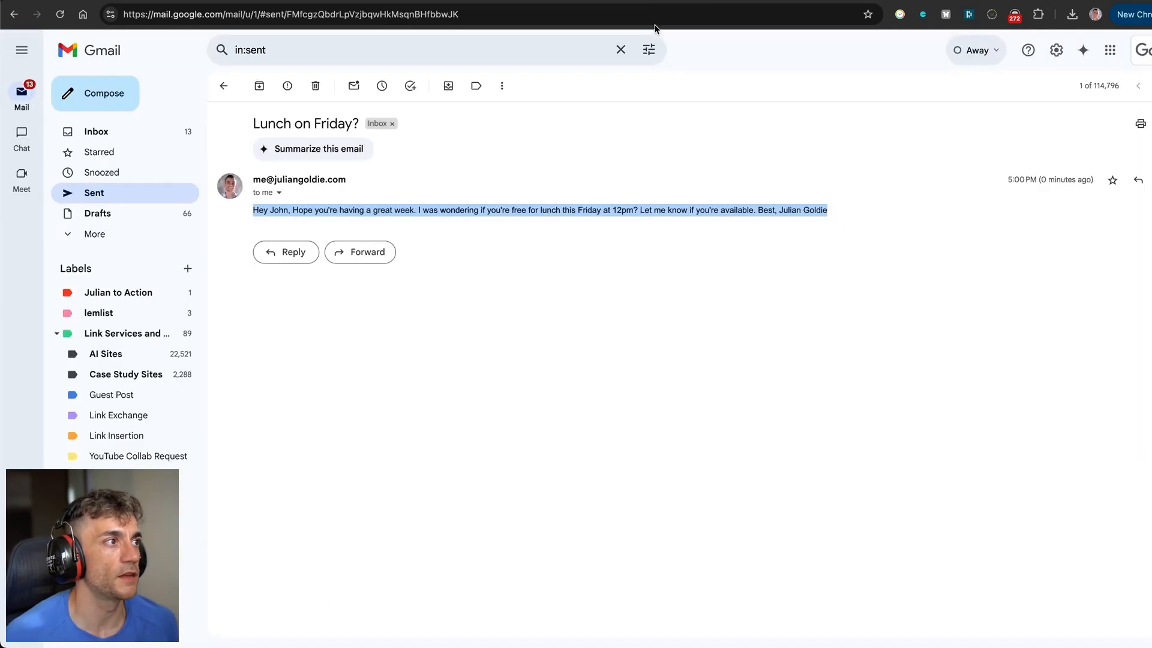
Go back from the Make scenario to the SEO Assistant chat in Telegram Web.
{"action": "left_click", "coordinate": [496, 251]}
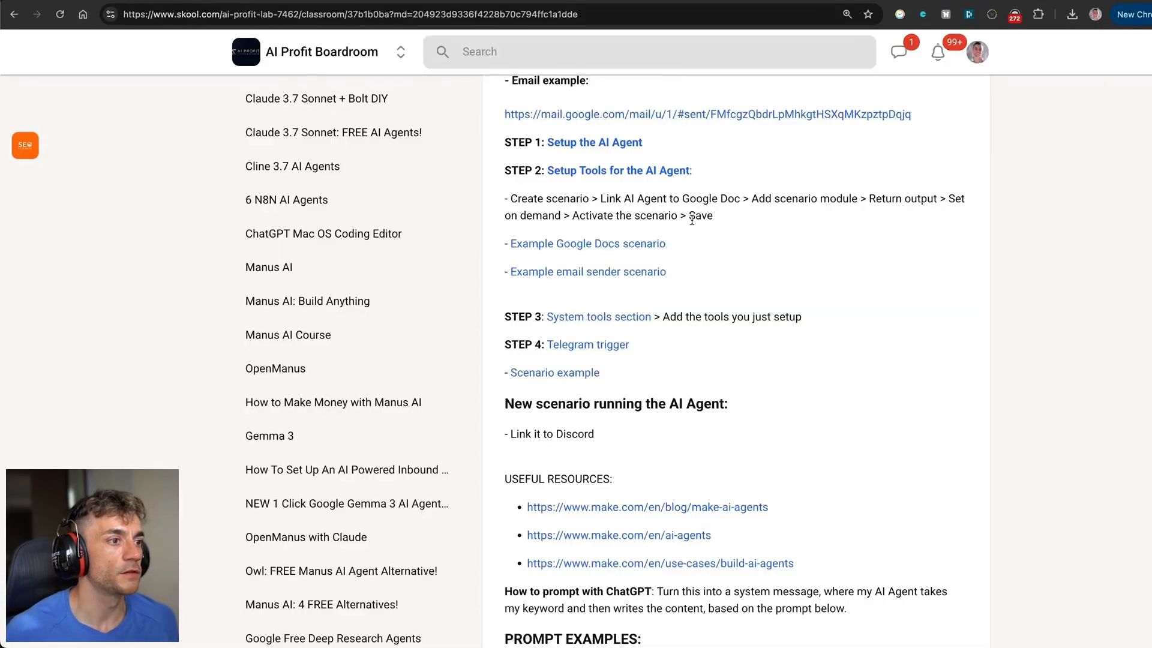
Review the lesson's Resources links, then show the AI Profit Boardroom About page (665 members, $63/month).
{"action": "scroll", "coordinate": [664, 288], "scroll_direction": "down", "scroll_amount": 10}
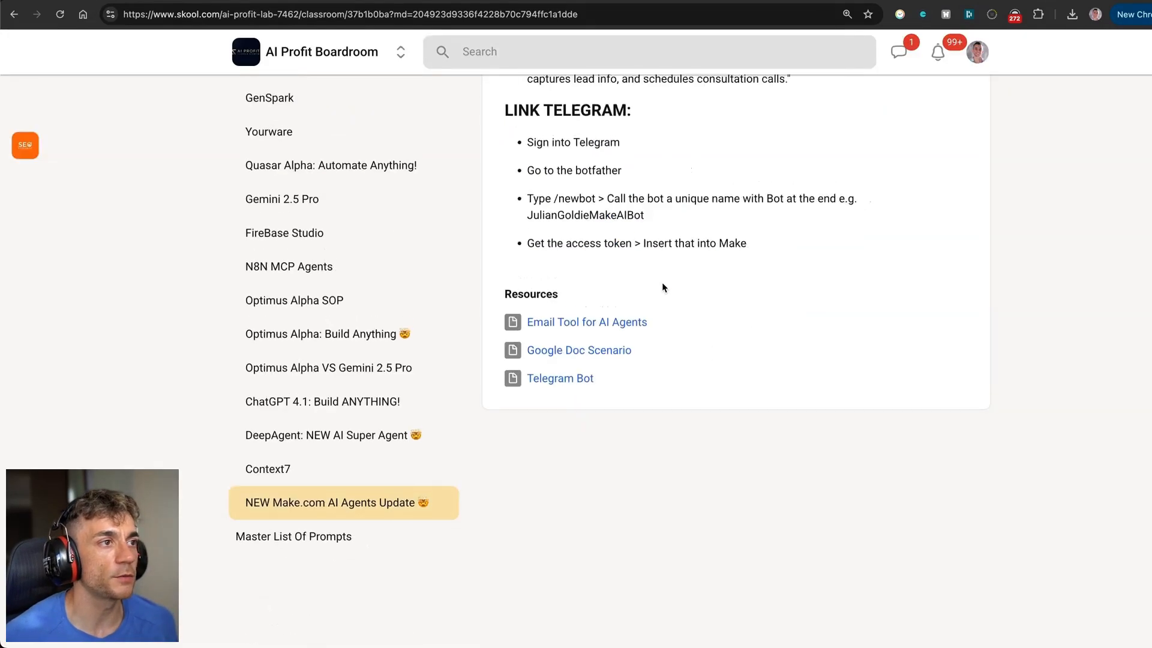
{"action": "left_click_drag", "start_coordinate": [504, 360], "coordinate": [735, 465]}
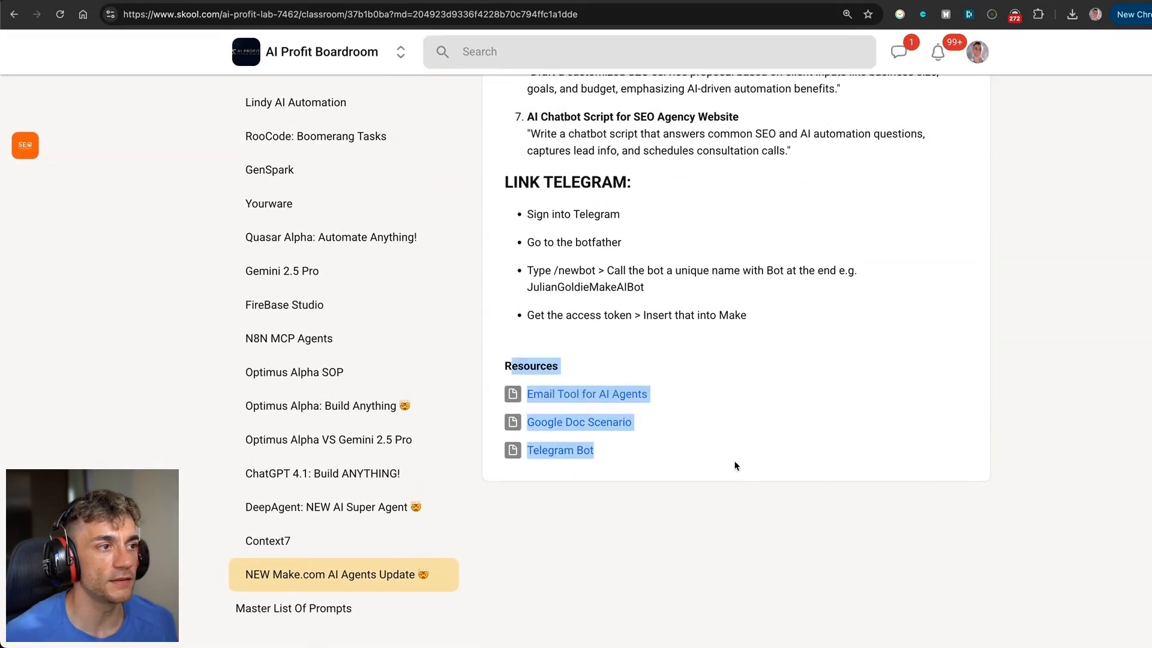
{"action": "left_click", "coordinate": [754, 408]}
{"action": "scroll", "coordinate": [754, 407], "scroll_direction": "up", "scroll_amount": 15}
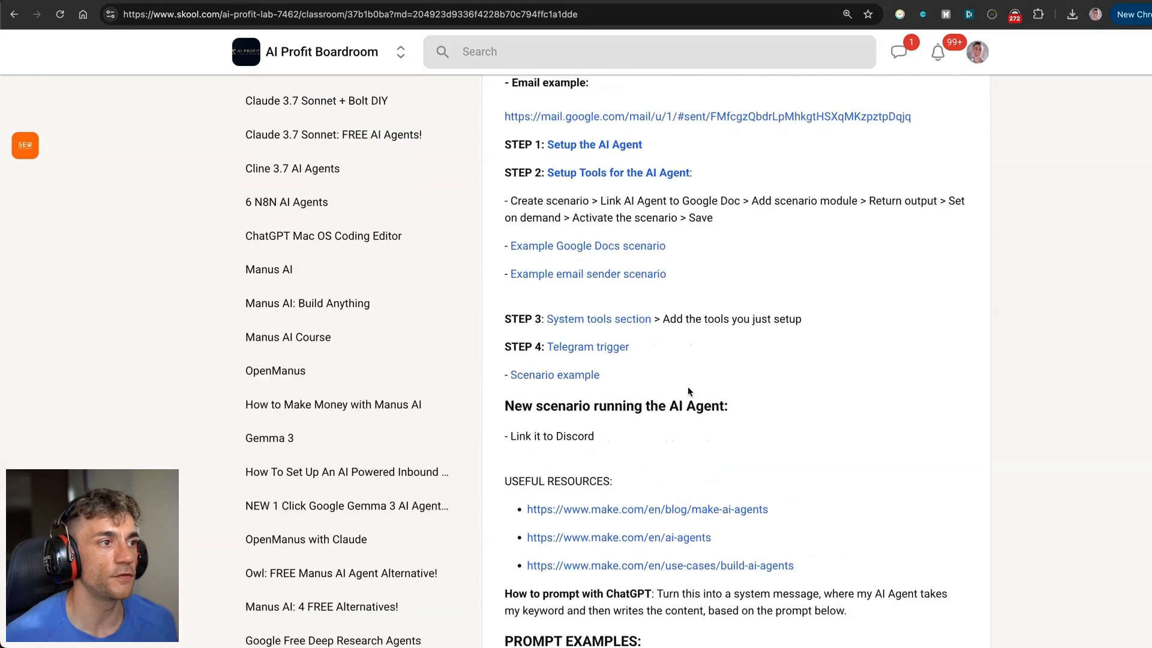
{"action": "scroll", "coordinate": [645, 348], "scroll_direction": "down", "scroll_amount": 3}
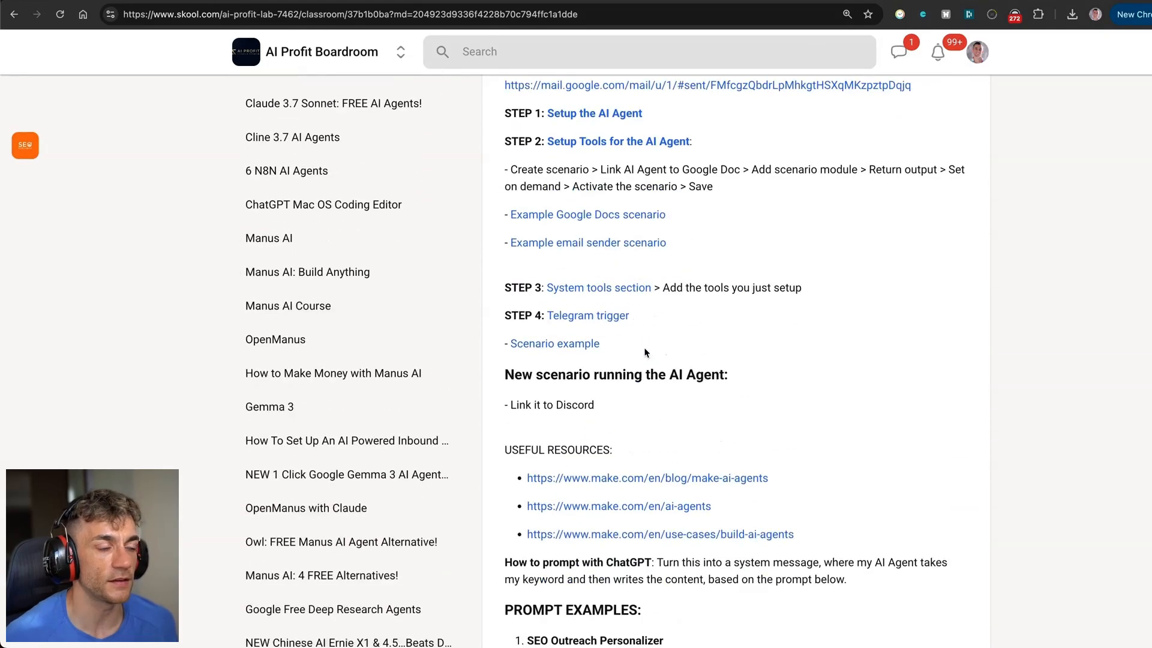
{"action": "scroll", "coordinate": [780, 438], "scroll_direction": "up", "scroll_amount": 5}
{"action": "scroll", "coordinate": [685, 257], "scroll_direction": "down", "scroll_amount": 3}
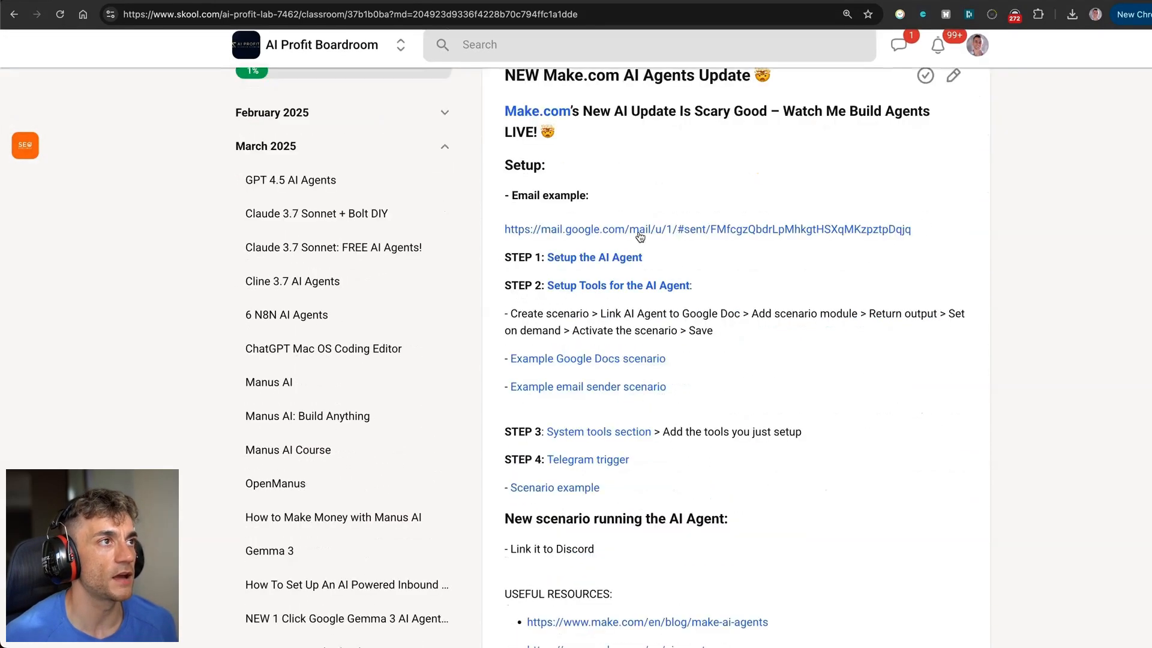
{"action": "scroll", "coordinate": [571, 226], "scroll_direction": "up", "scroll_amount": 3}
{"action": "left_click", "coordinate": [636, 91]}
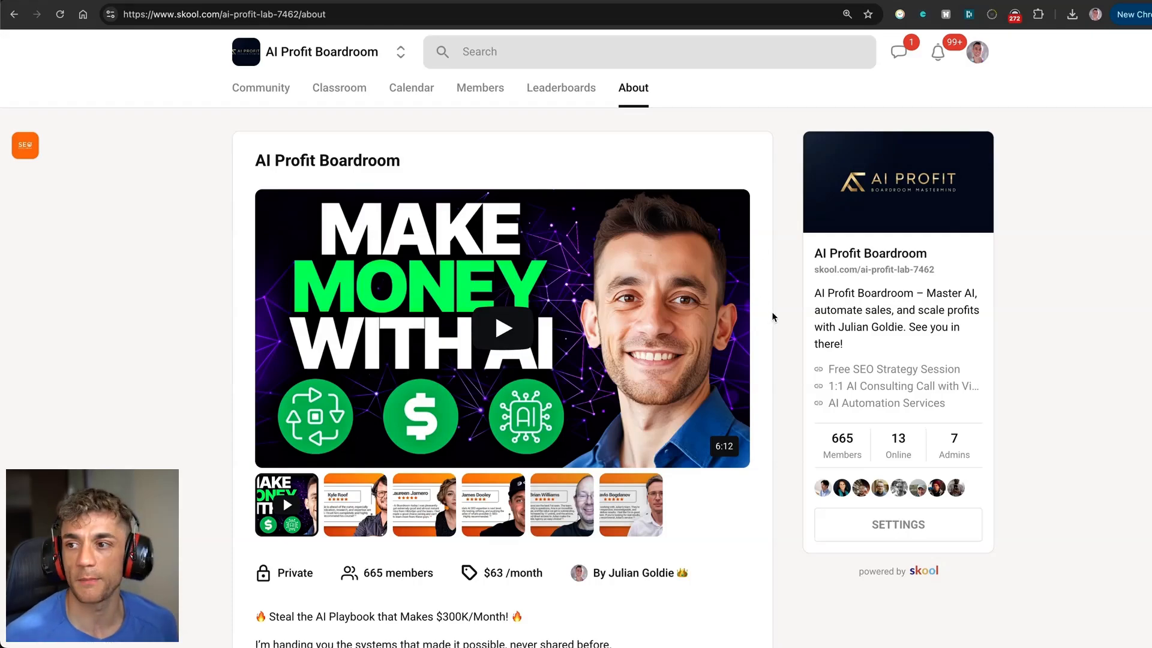
Browse the community discussion feed and the April 2025 event calendar.
{"action": "scroll", "coordinate": [772, 317], "scroll_direction": "down", "scroll_amount": 6}
{"action": "scroll", "coordinate": [415, 120], "scroll_direction": "up", "scroll_amount": 8}
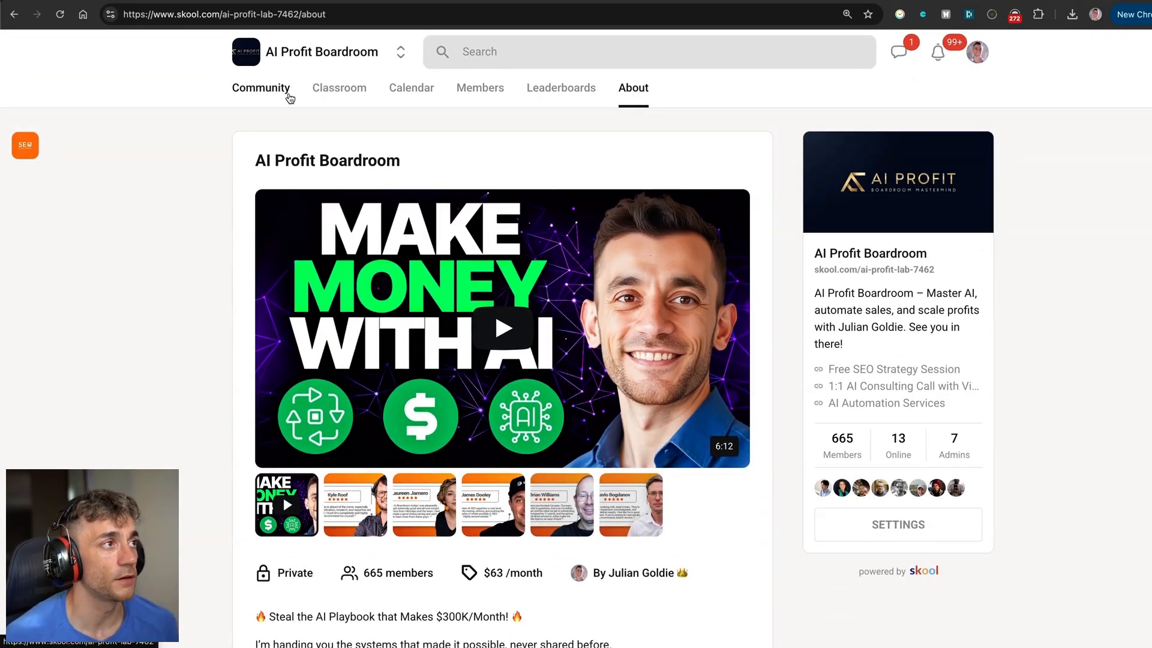
{"action": "left_click", "coordinate": [290, 98]}
{"action": "scroll", "coordinate": [360, 263], "scroll_direction": "down", "scroll_amount": 3}
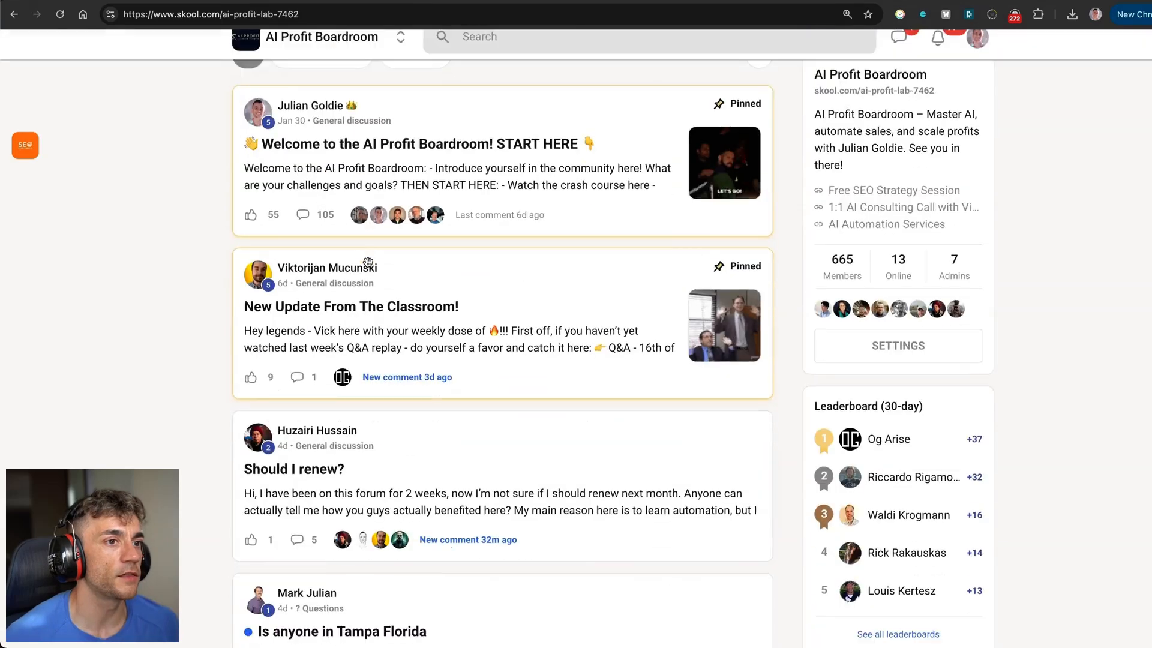
{"action": "scroll", "coordinate": [660, 312], "scroll_direction": "down", "scroll_amount": 7}
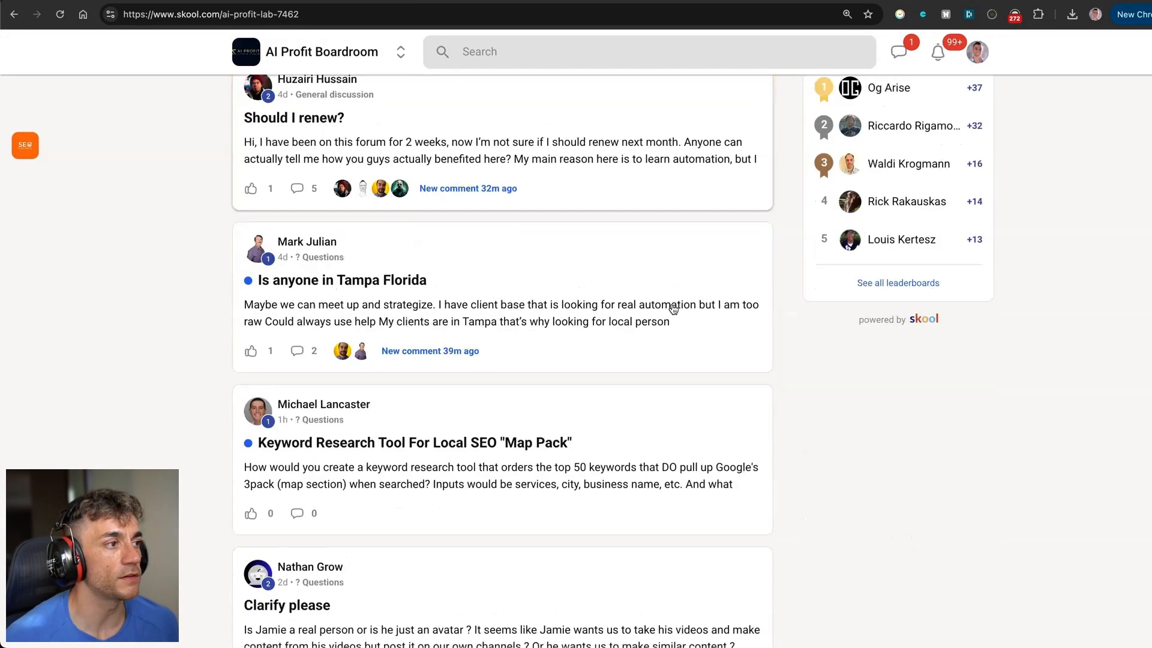
{"action": "scroll", "coordinate": [647, 315], "scroll_direction": "down", "scroll_amount": 3}
{"action": "scroll", "coordinate": [420, 180], "scroll_direction": "up", "scroll_amount": 14}
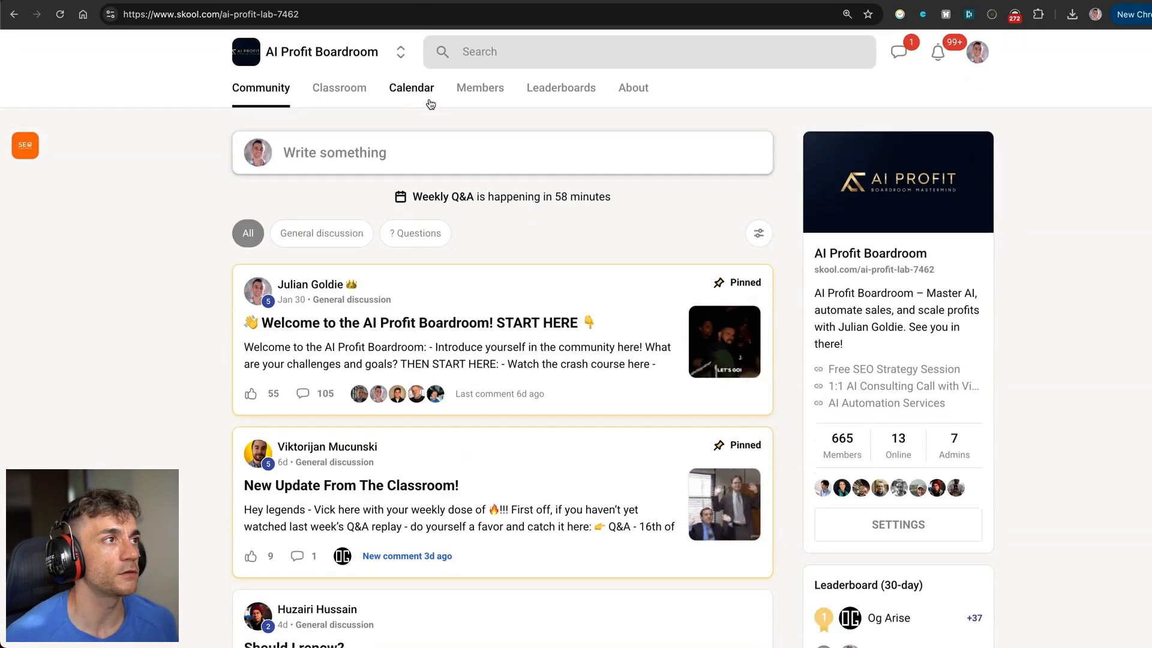
{"action": "left_click", "coordinate": [423, 106]}
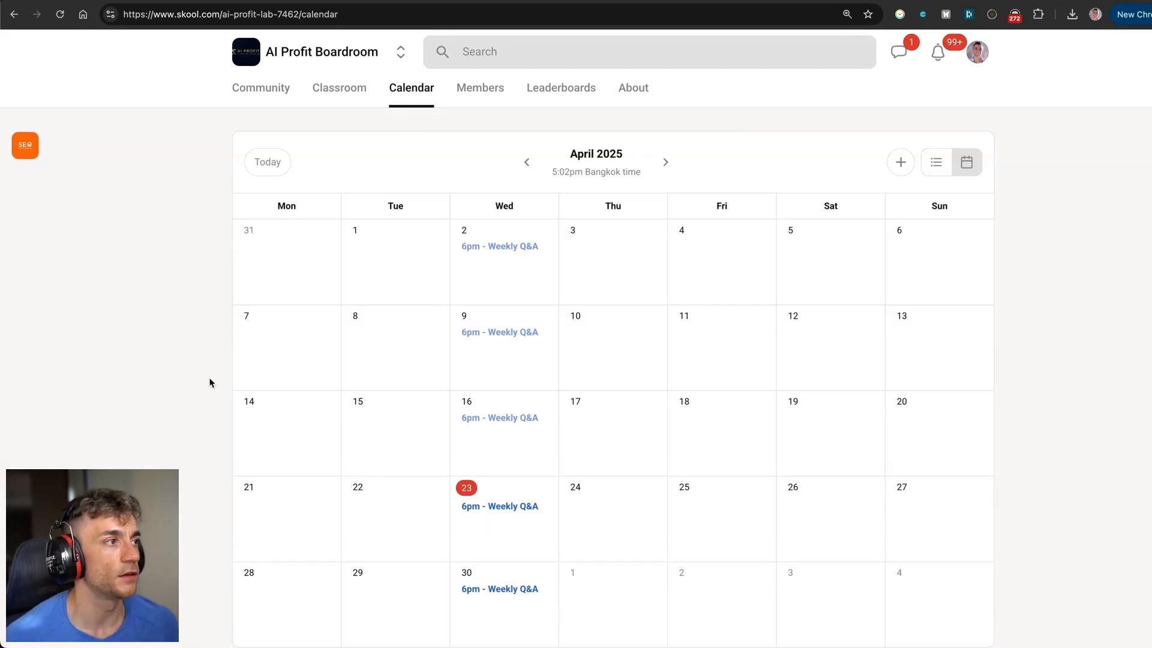
Scroll the Classroom course grid and open the Crash Course's 'Automating Videos with AI' lesson.
{"action": "left_click", "coordinate": [351, 90]}
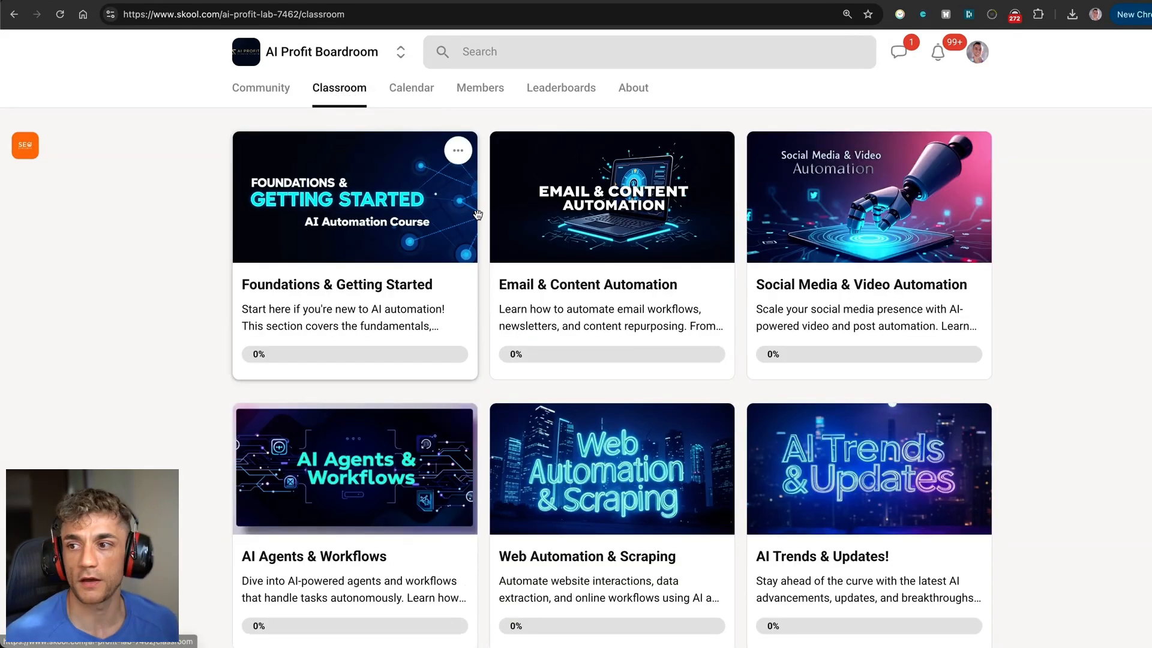
{"action": "scroll", "coordinate": [849, 228], "scroll_direction": "down", "scroll_amount": 8}
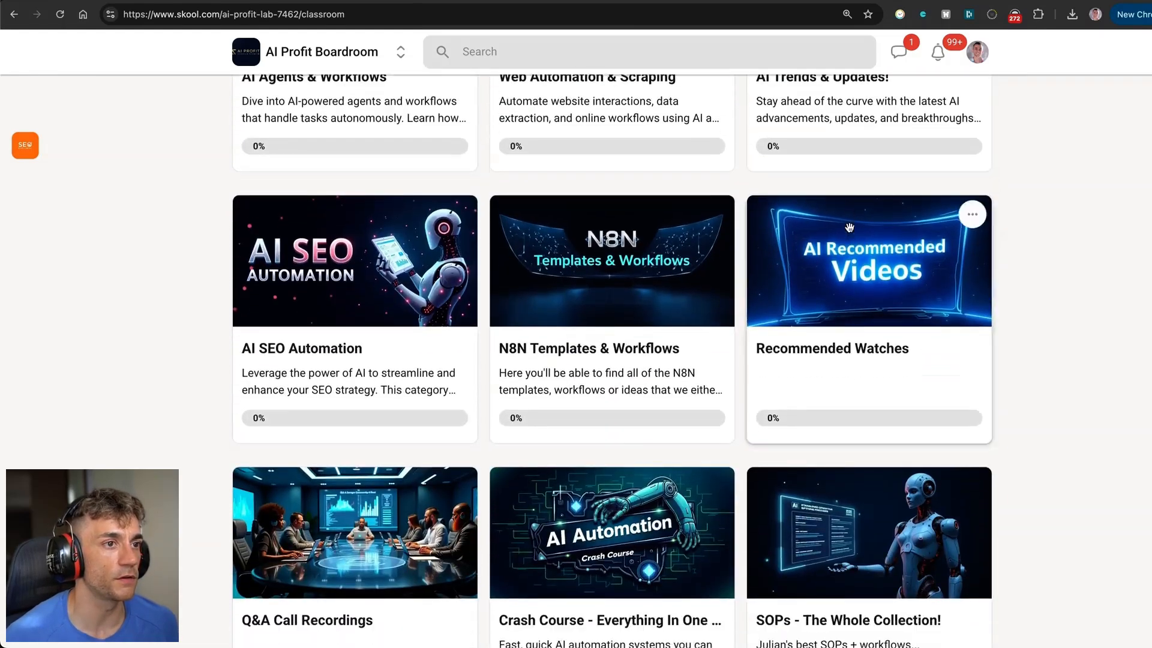
{"action": "scroll", "coordinate": [849, 227], "scroll_direction": "down", "scroll_amount": 6}
{"action": "scroll", "coordinate": [849, 226], "scroll_direction": "up", "scroll_amount": 10}
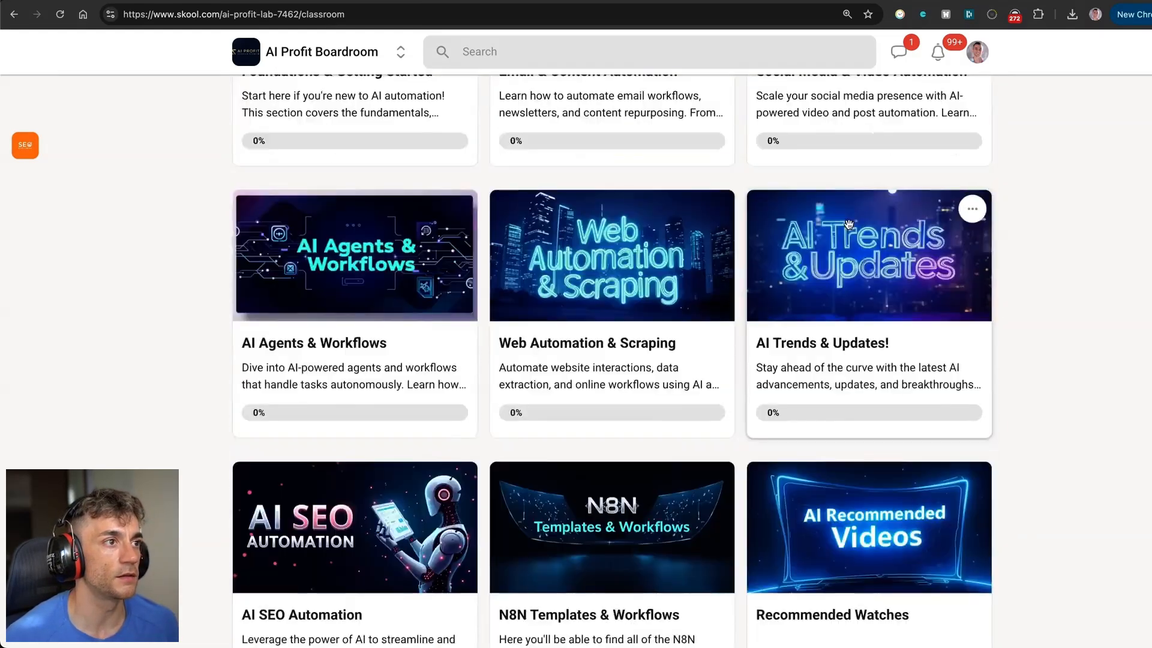
{"action": "scroll", "coordinate": [849, 224], "scroll_direction": "up", "scroll_amount": 4}
{"action": "scroll", "coordinate": [840, 231], "scroll_direction": "down", "scroll_amount": 15}
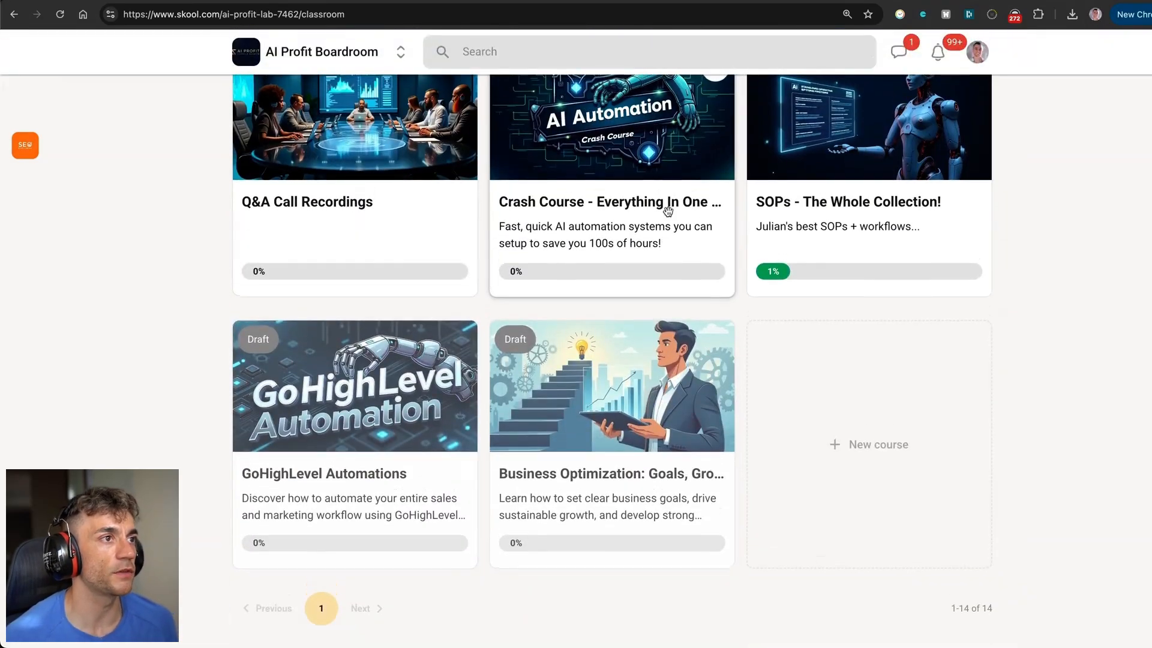
{"action": "left_click", "coordinate": [567, 248]}
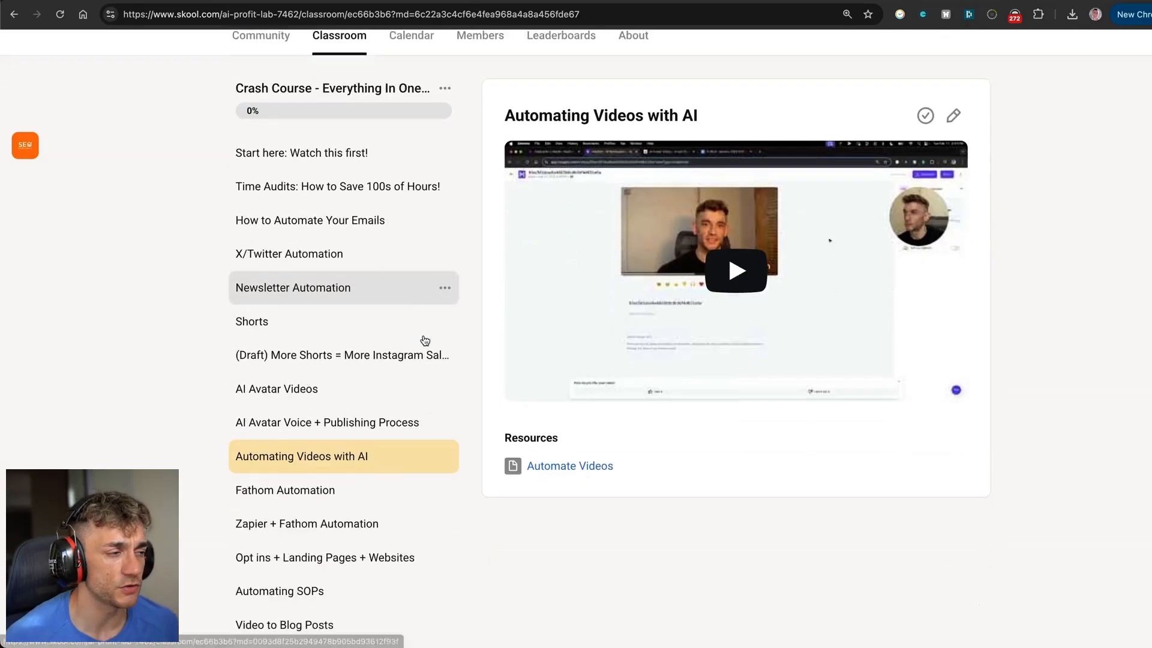
{"action": "scroll", "coordinate": [430, 335], "scroll_direction": "down", "scroll_amount": 1}
{"action": "scroll", "coordinate": [452, 324], "scroll_direction": "up", "scroll_amount": 2}
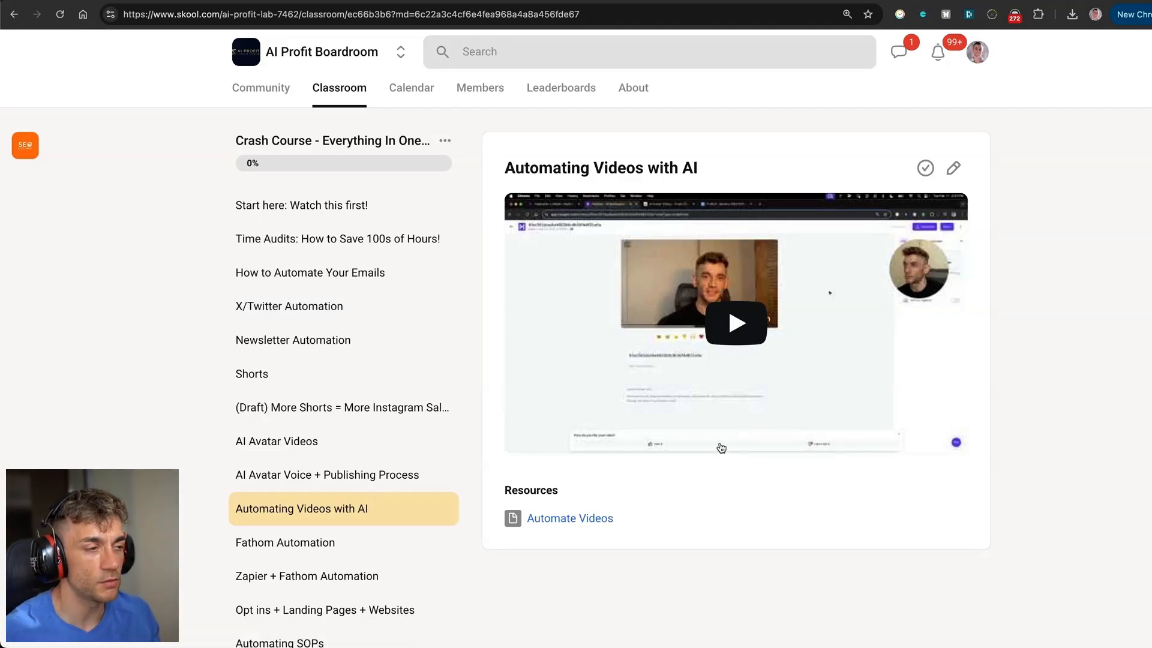
Load go.juliangoldie.com/strategy-session in a new tab and quit the Whiteboard app.
{"action": "key", "text": "ctrl+t"}
{"action": "type", "text": "go.juliangoldie.com/strategy-session"}
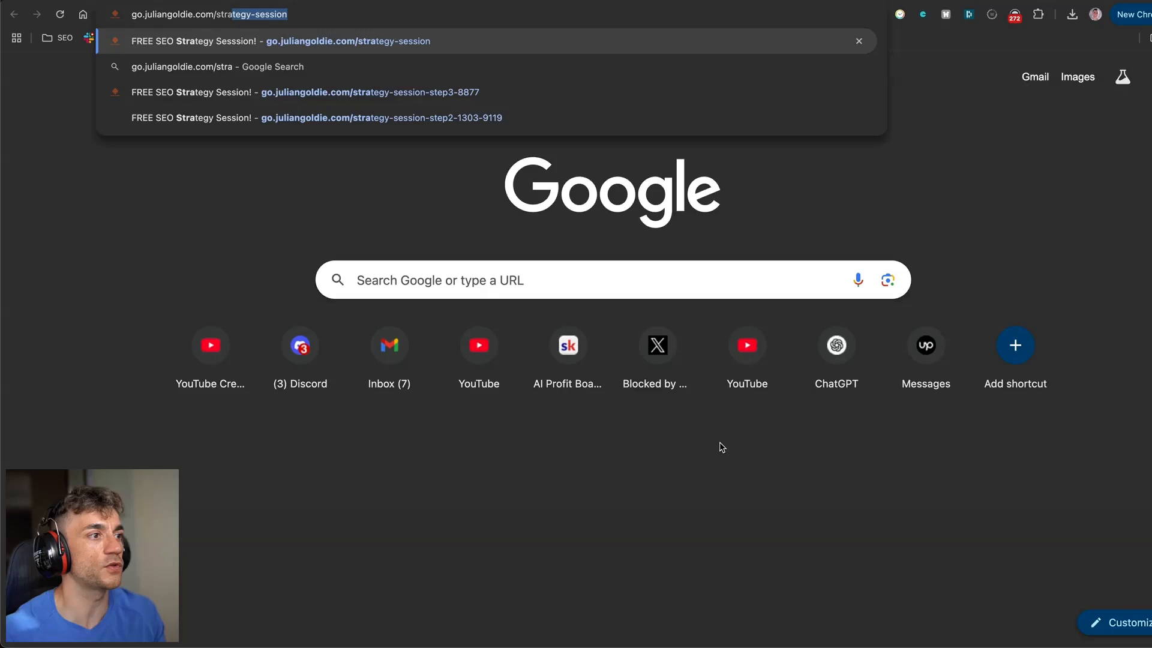
{"action": "key", "text": "Return"}
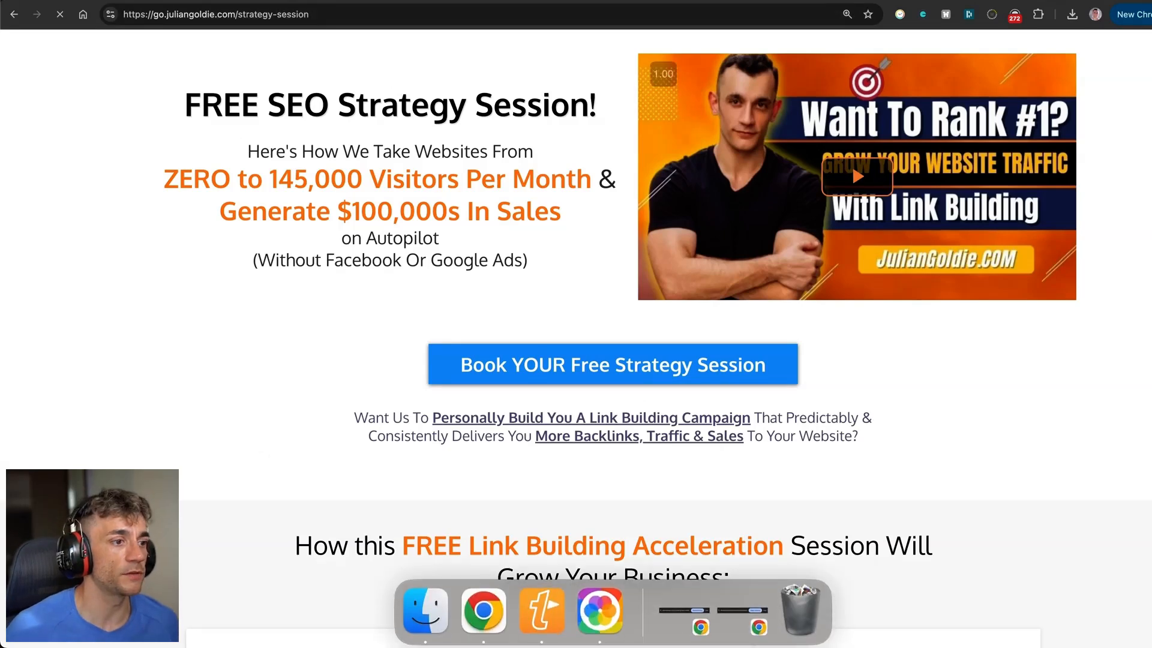
{"action": "right_click", "coordinate": [591, 628]}
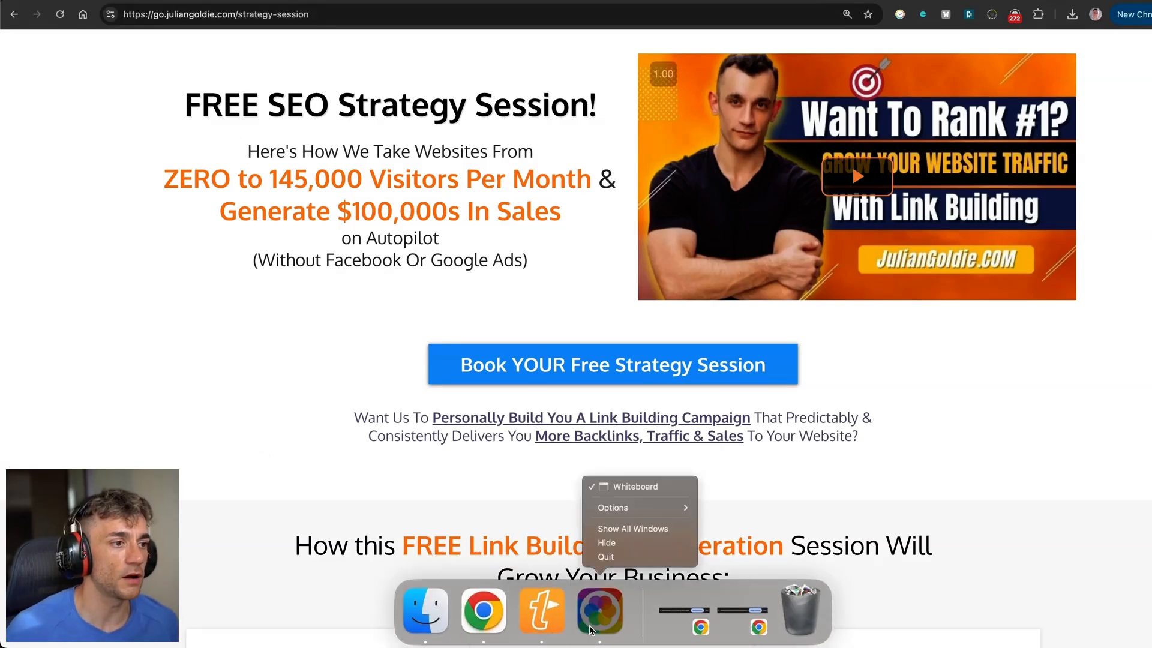
{"action": "left_click", "coordinate": [606, 556]}
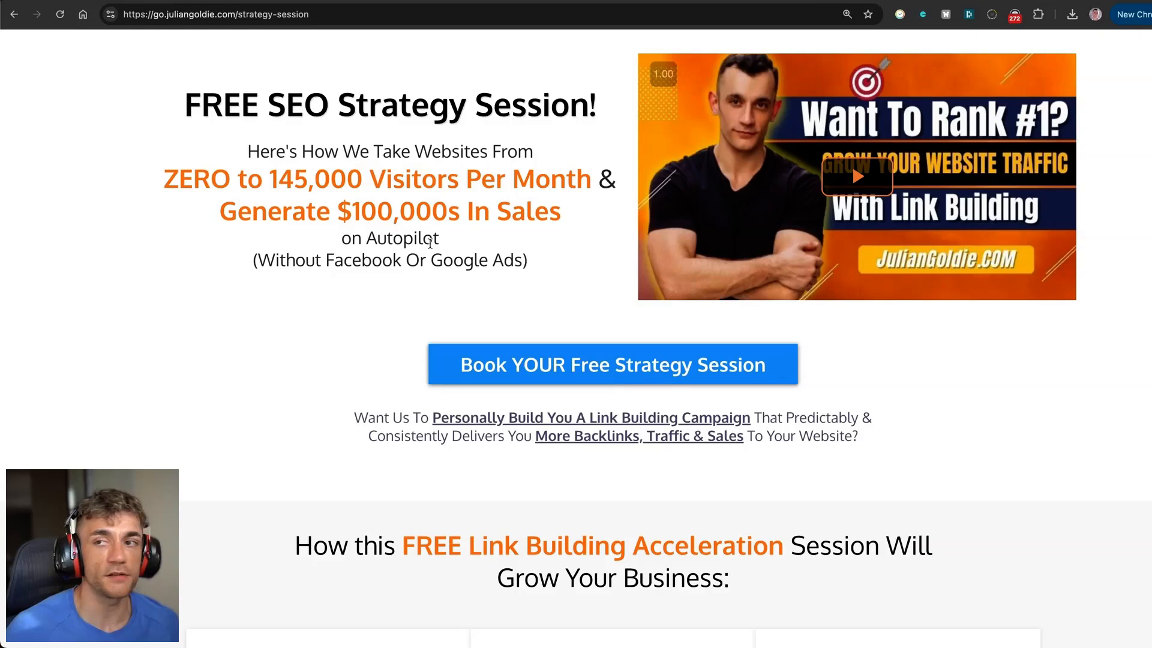
Scroll through the free strategy-session landing page, highlighting the second benefit card.
{"action": "scroll", "coordinate": [430, 243], "scroll_direction": "down", "scroll_amount": 1}
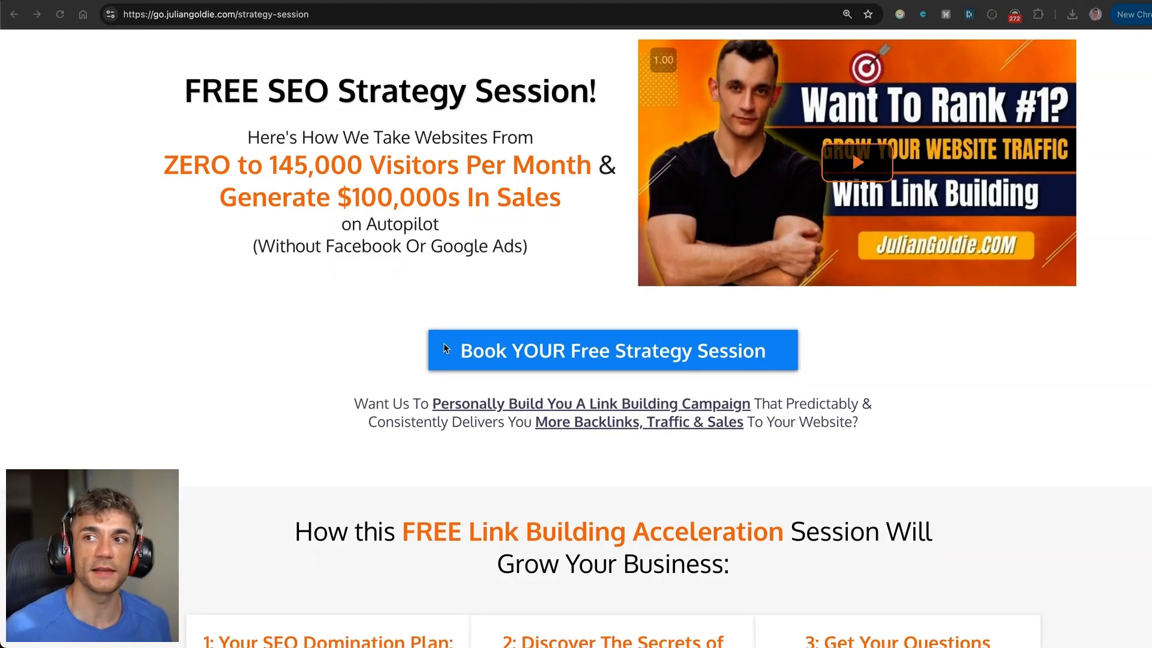
{"action": "scroll", "coordinate": [668, 381], "scroll_direction": "down", "scroll_amount": 6}
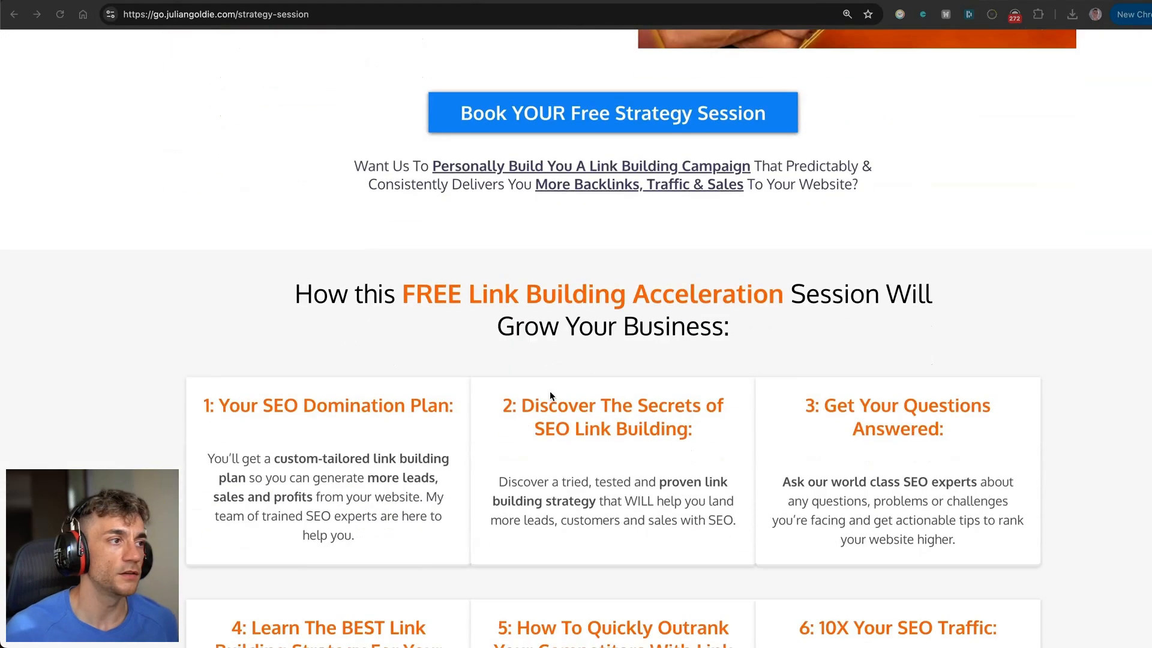
{"action": "left_click", "coordinate": [519, 384]}
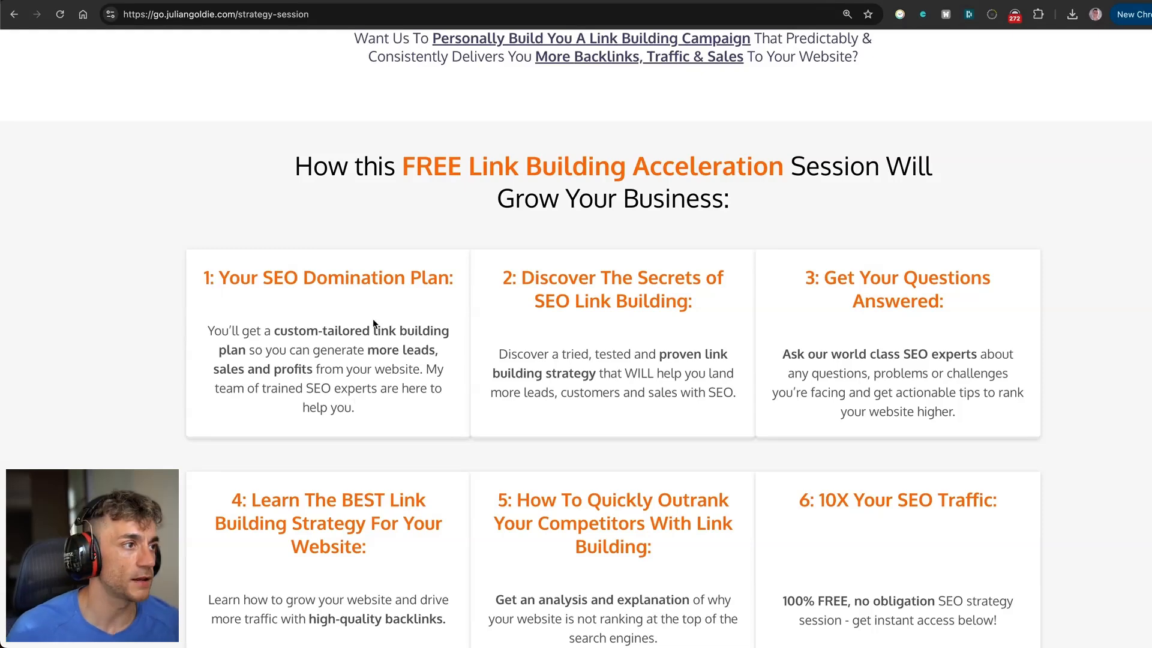
{"action": "scroll", "coordinate": [372, 322], "scroll_direction": "down", "scroll_amount": 2}
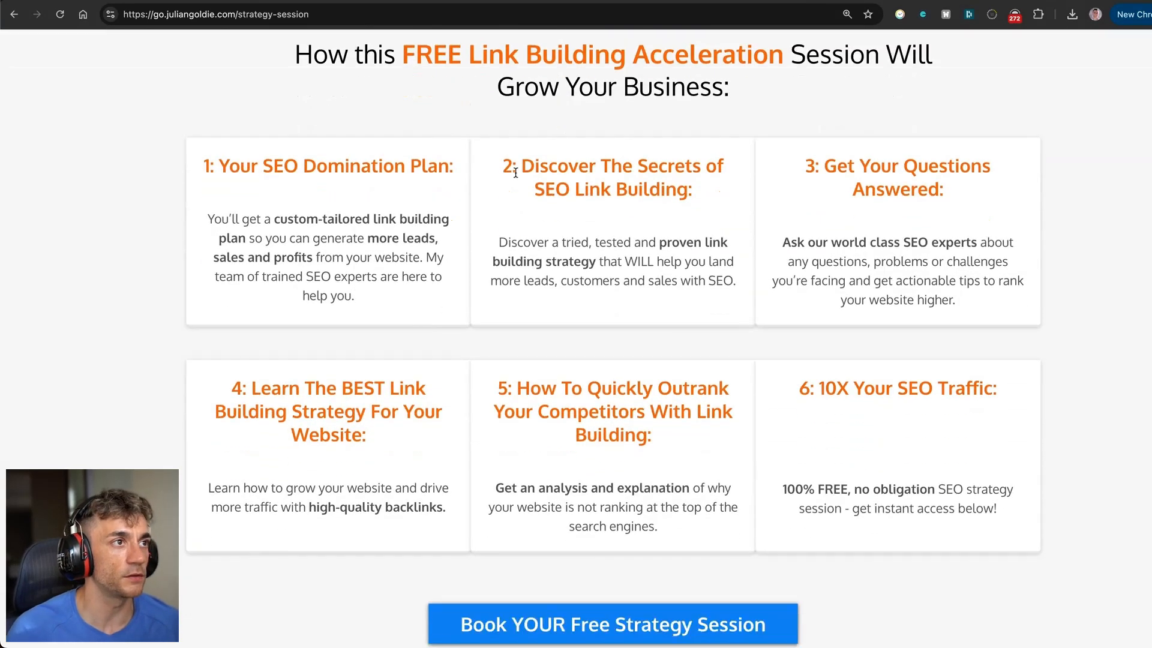
{"action": "left_click_drag", "start_coordinate": [515, 173], "coordinate": [717, 282]}
{"action": "left_click", "coordinate": [714, 279]}
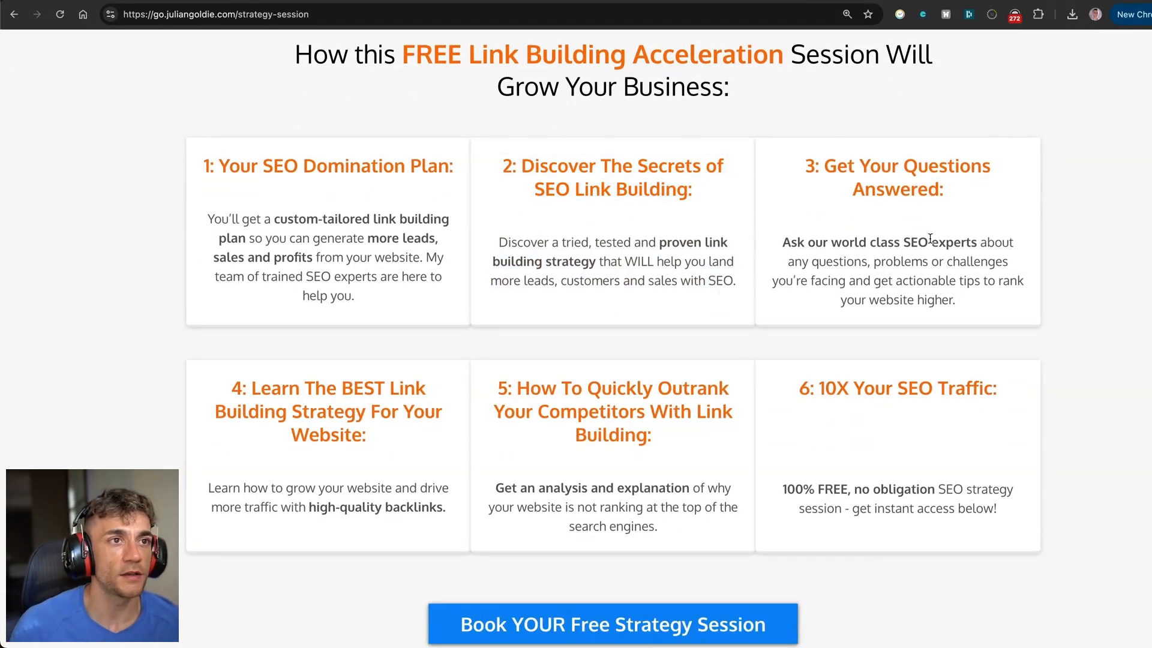
{"action": "scroll", "coordinate": [750, 244], "scroll_direction": "down", "scroll_amount": 20}
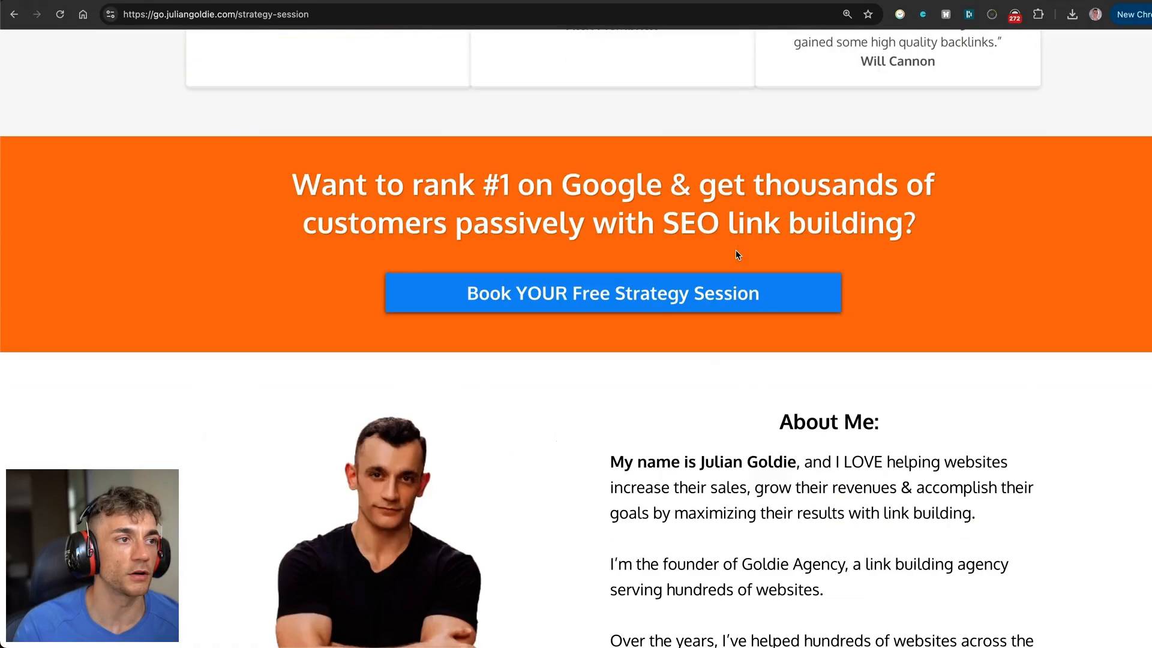
{"action": "scroll", "coordinate": [715, 270], "scroll_direction": "down", "scroll_amount": 20}
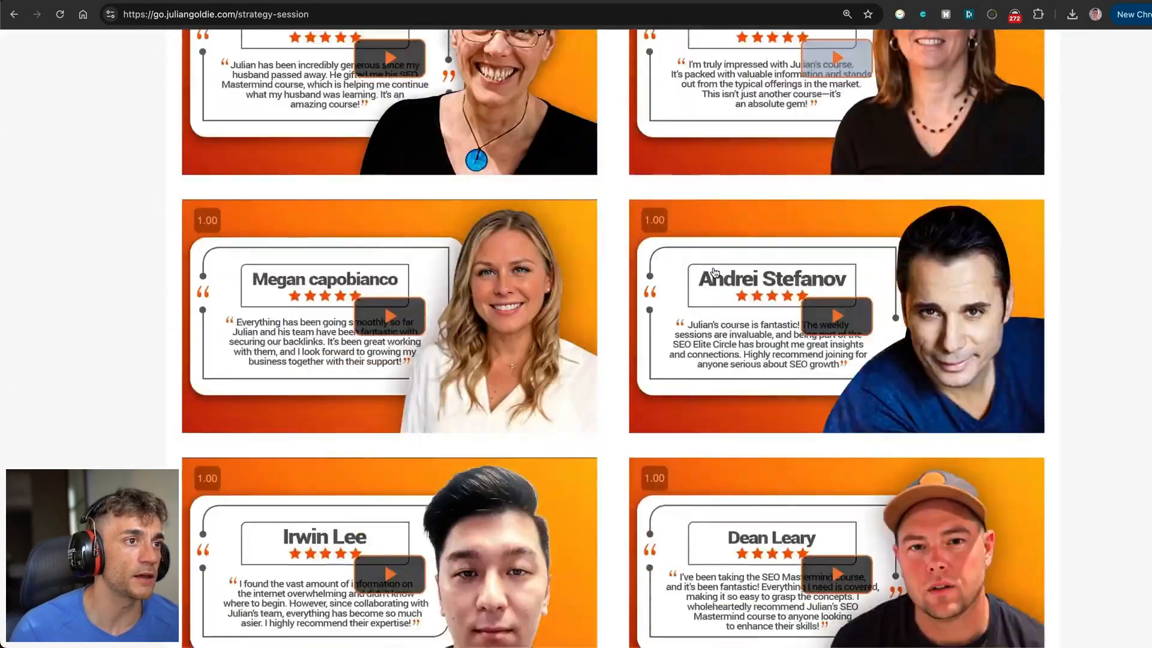
{"action": "scroll", "coordinate": [709, 277], "scroll_direction": "down", "scroll_amount": 20}
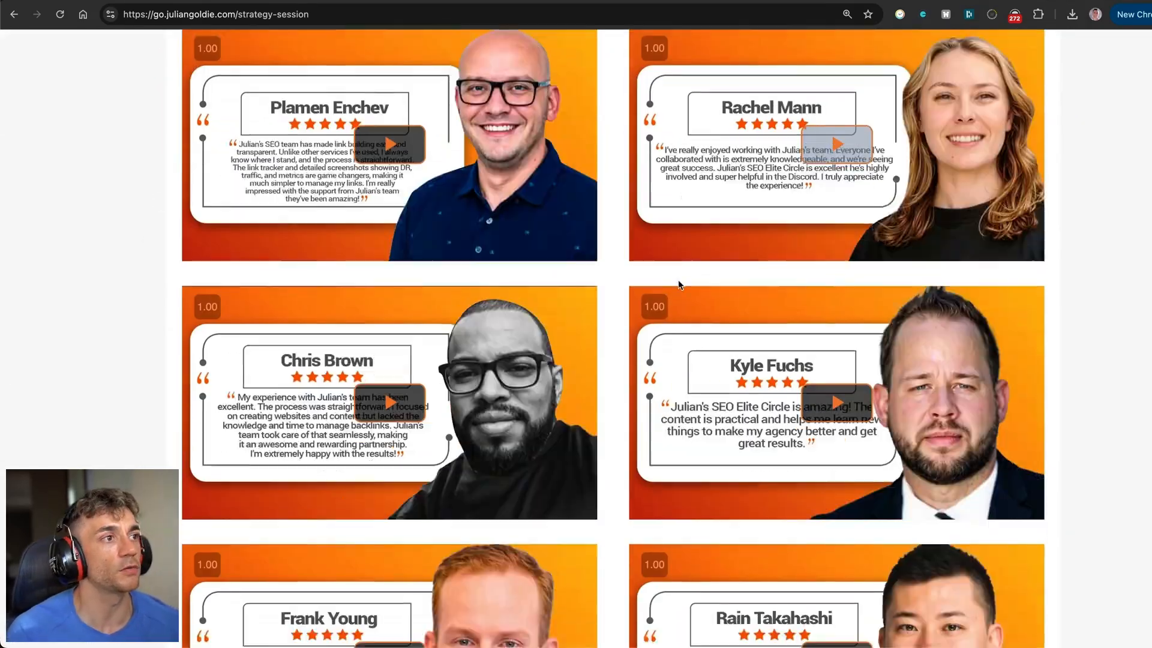
{"action": "scroll", "coordinate": [671, 282], "scroll_direction": "down", "scroll_amount": 15}
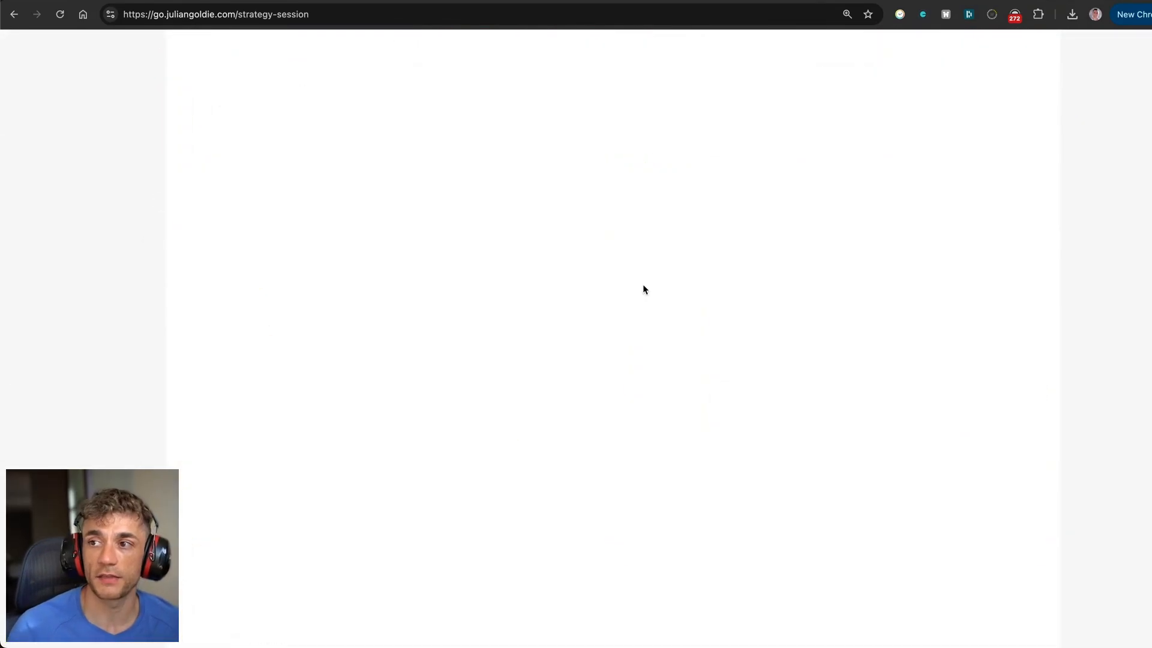